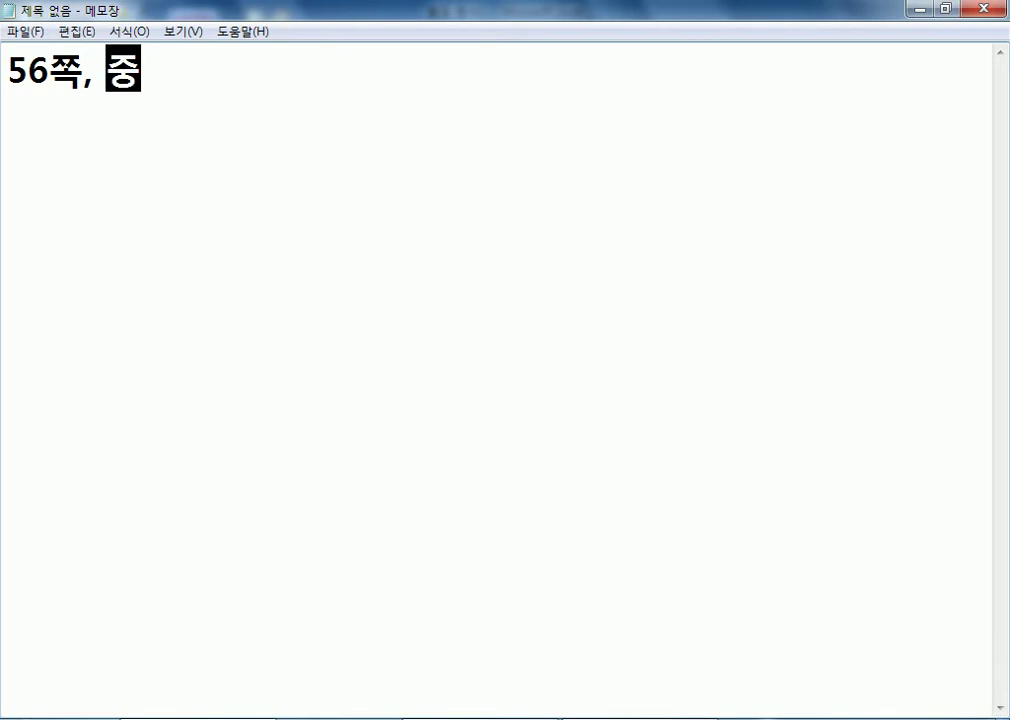
Enter the note heading "56쪽, 중복 데이터 제거 및 필터" and start a new line
{"action": "type", "text": "터 제거 및 피"}
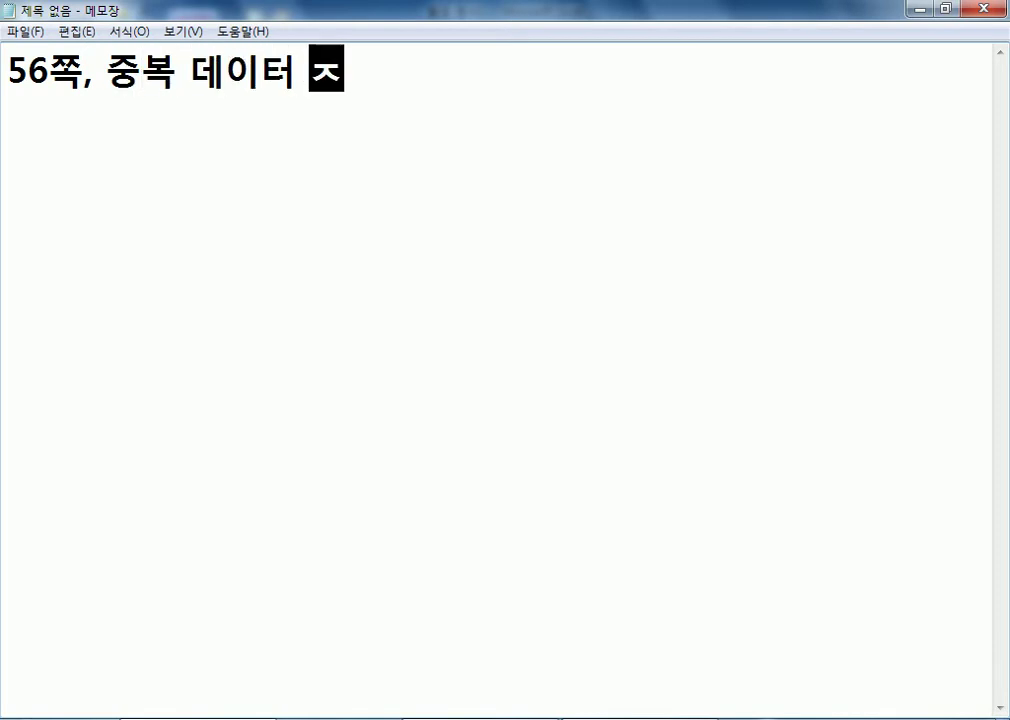
{"action": "type", "text": "ㄹ터"}
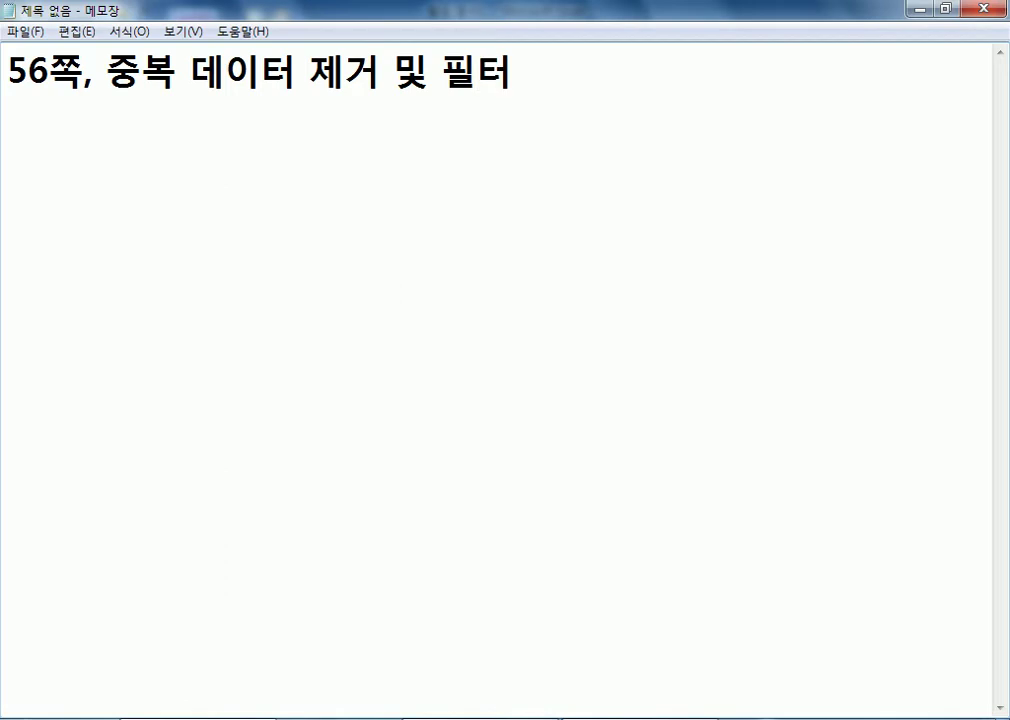
{"action": "key", "text": "Return"}
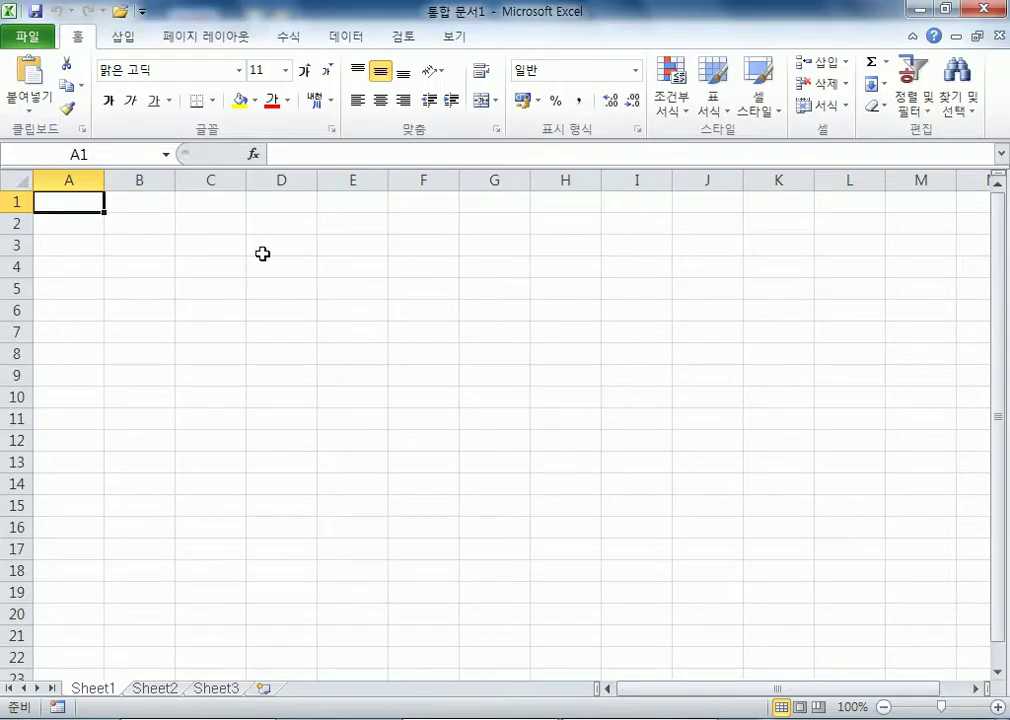
In Excel, open the workbook Ch4.xlsx from the ITQ 엑셀2010 > Part1 > Ch4 folder on drive D:
{"action": "left_click", "coordinate": [27, 37]}
{"action": "left_click", "coordinate": [50, 124]}
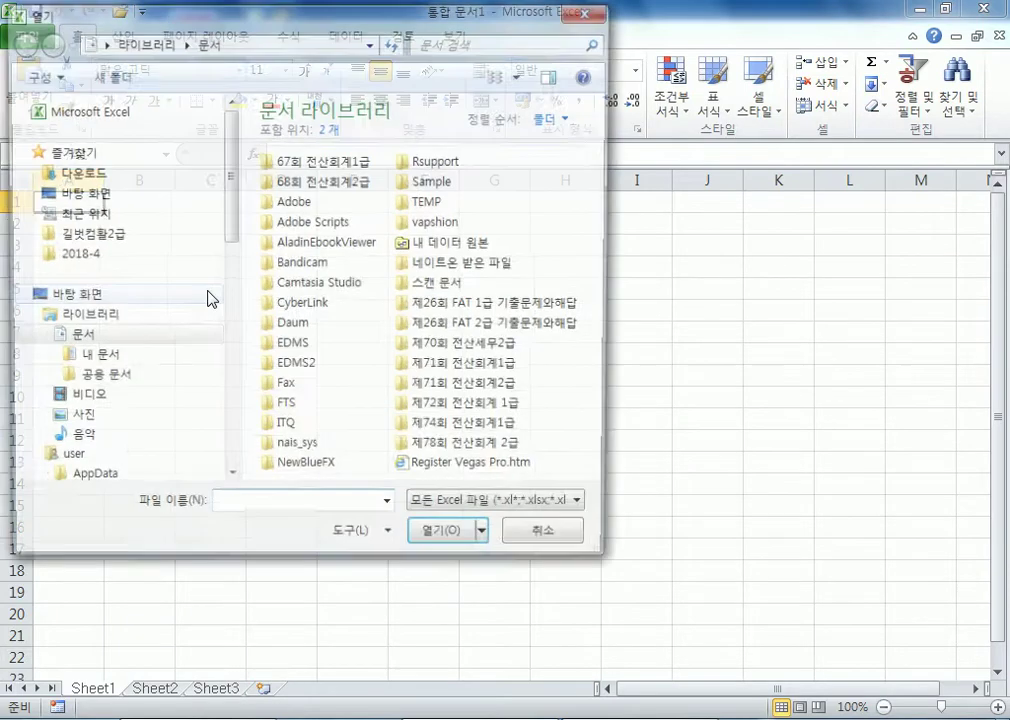
{"action": "left_click_drag", "start_coordinate": [228, 228], "coordinate": [228, 385]}
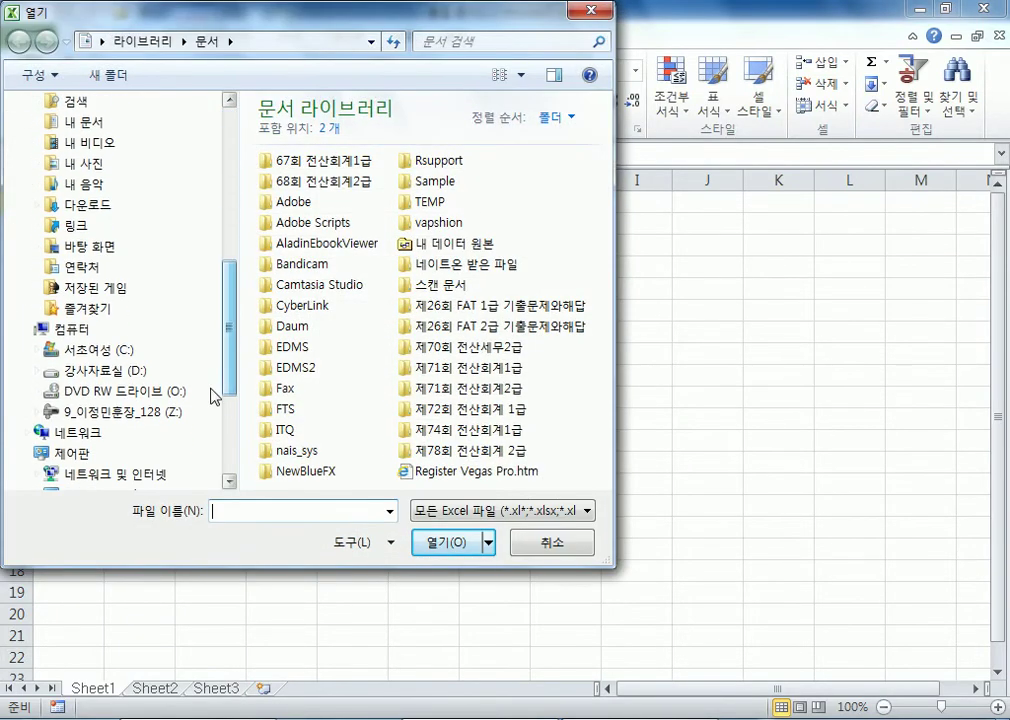
{"action": "left_click", "coordinate": [140, 372]}
{"action": "double_click", "coordinate": [300, 214]}
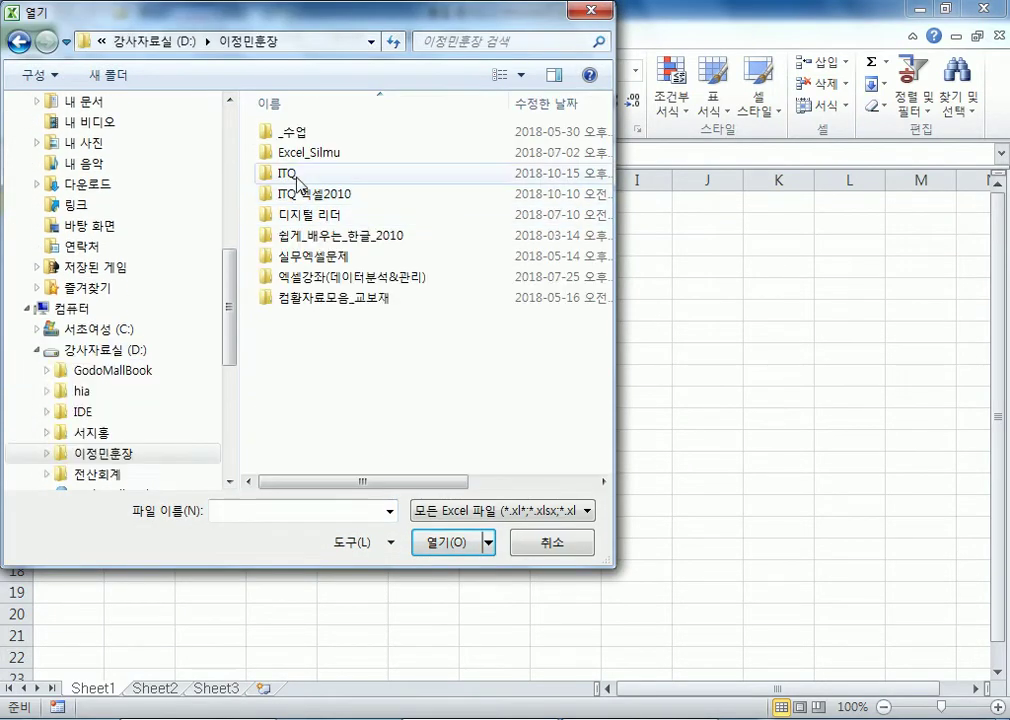
{"action": "double_click", "coordinate": [297, 205]}
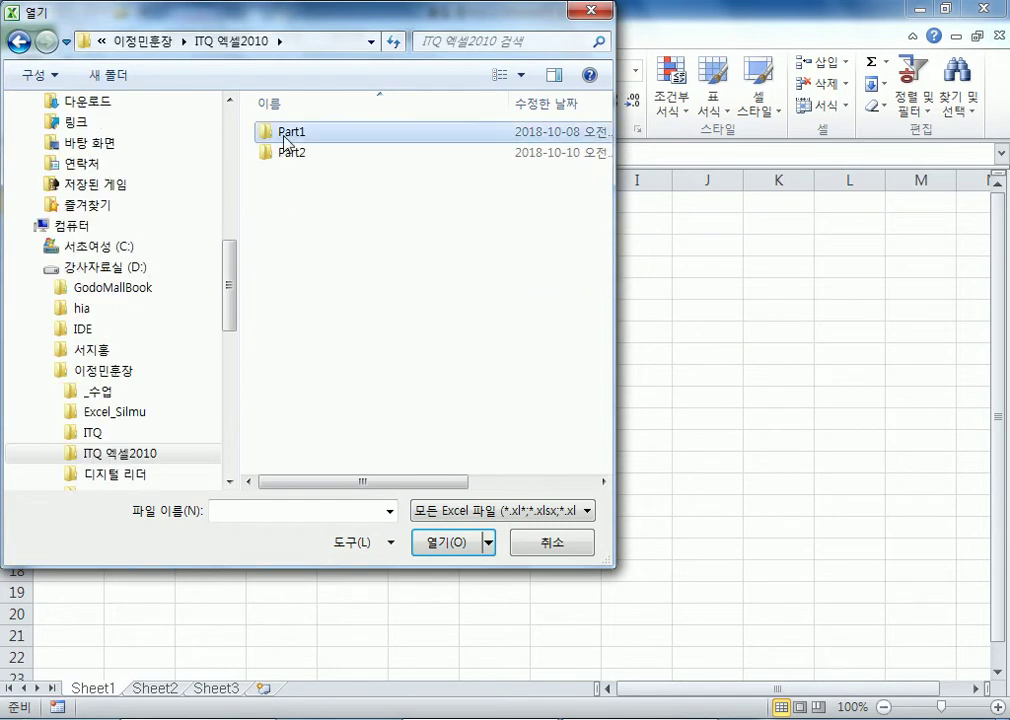
{"action": "double_click", "coordinate": [286, 135]}
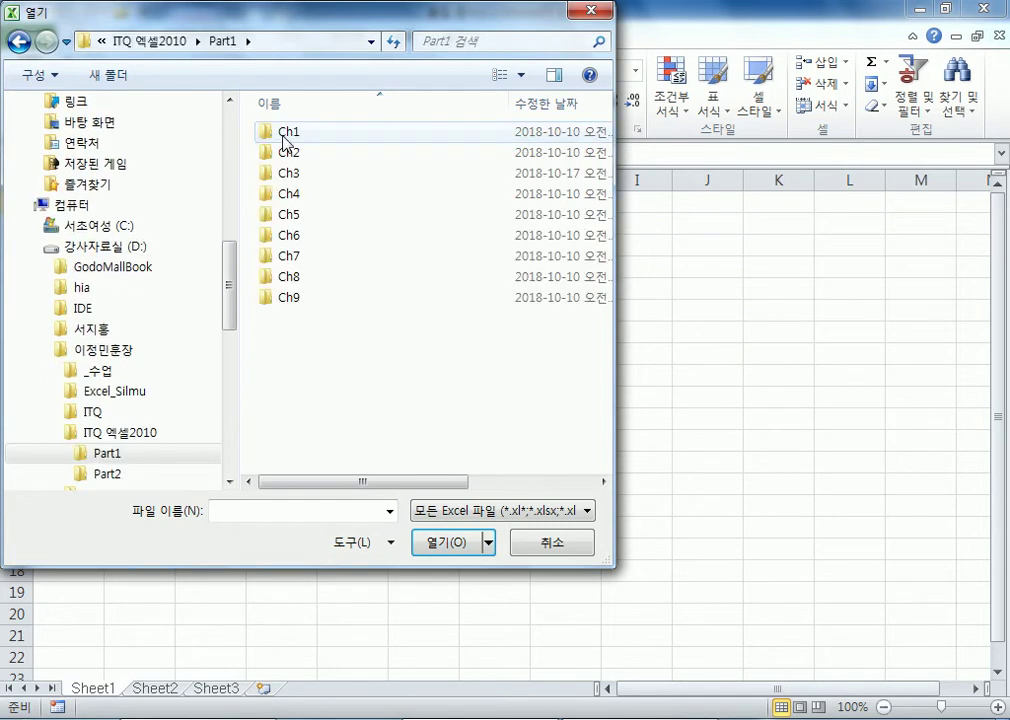
{"action": "double_click", "coordinate": [323, 195]}
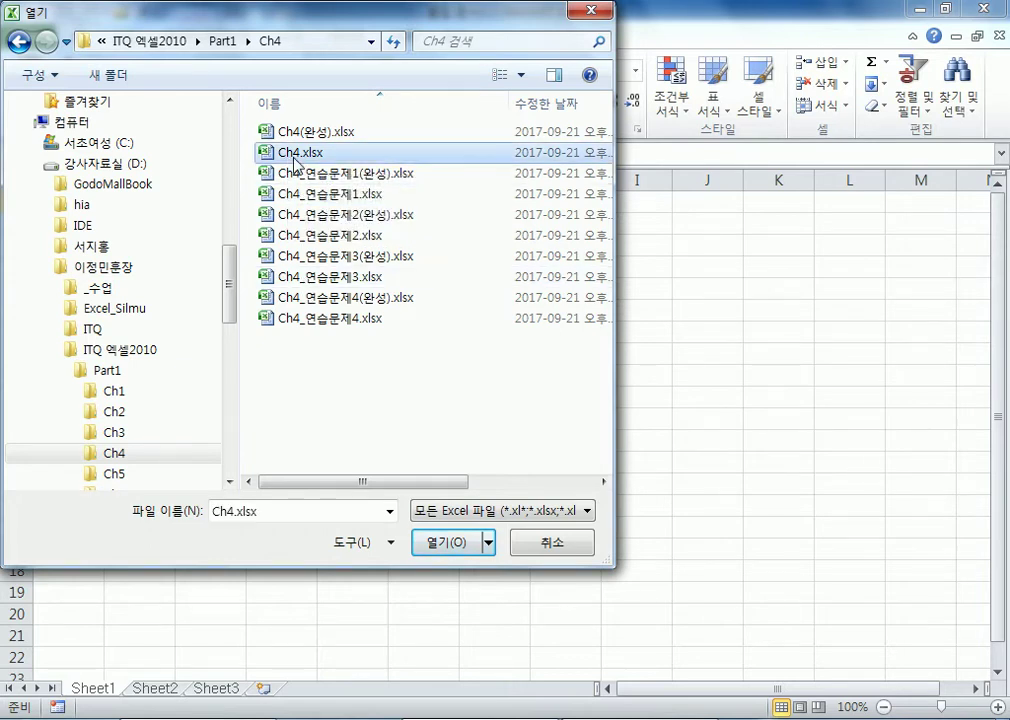
{"action": "double_click", "coordinate": [290, 153]}
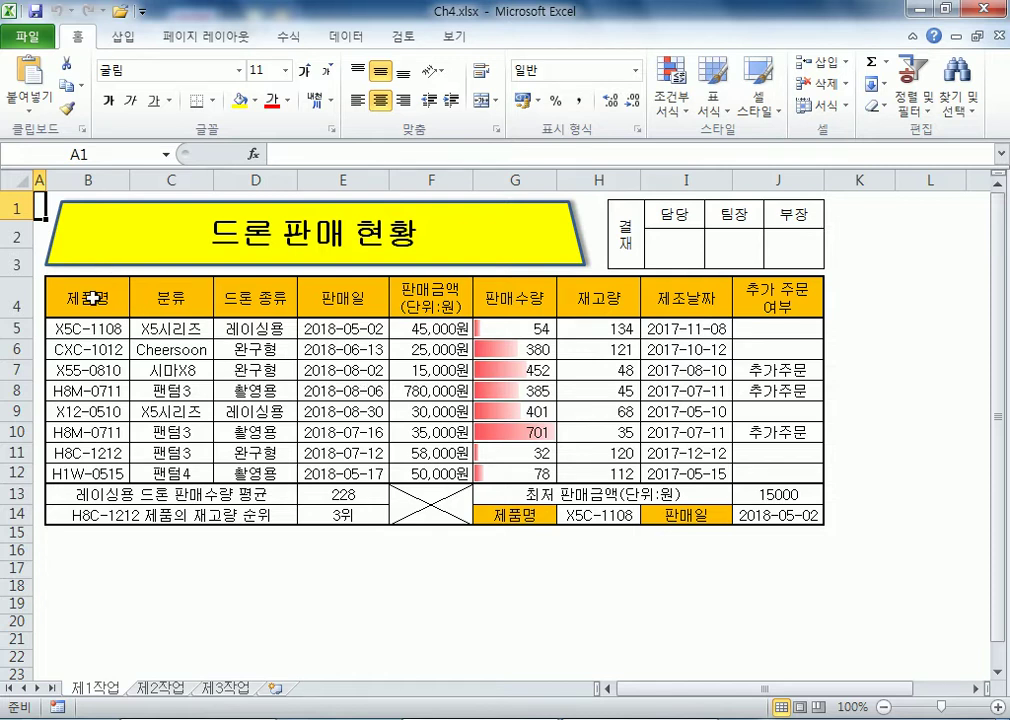
{"action": "left_click_drag", "start_coordinate": [684, 179], "coordinate": [766, 172]}
{"action": "left_click_drag", "start_coordinate": [10, 494], "coordinate": [8, 514]}
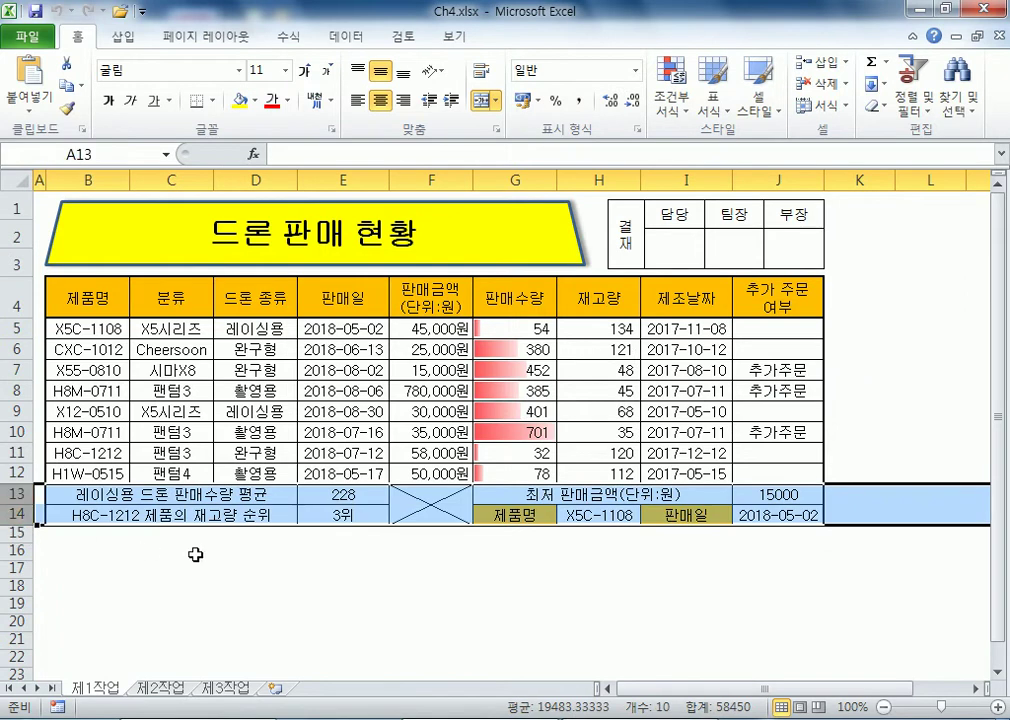
{"action": "left_click", "coordinate": [195, 554]}
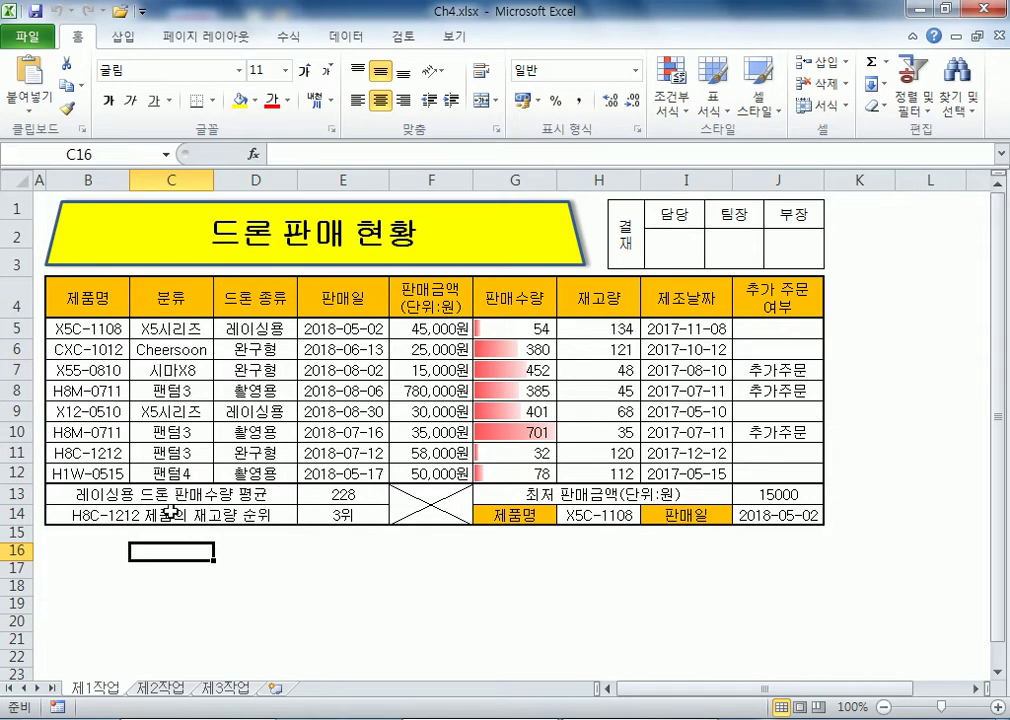
{"action": "left_click_drag", "start_coordinate": [491, 327], "coordinate": [498, 470]}
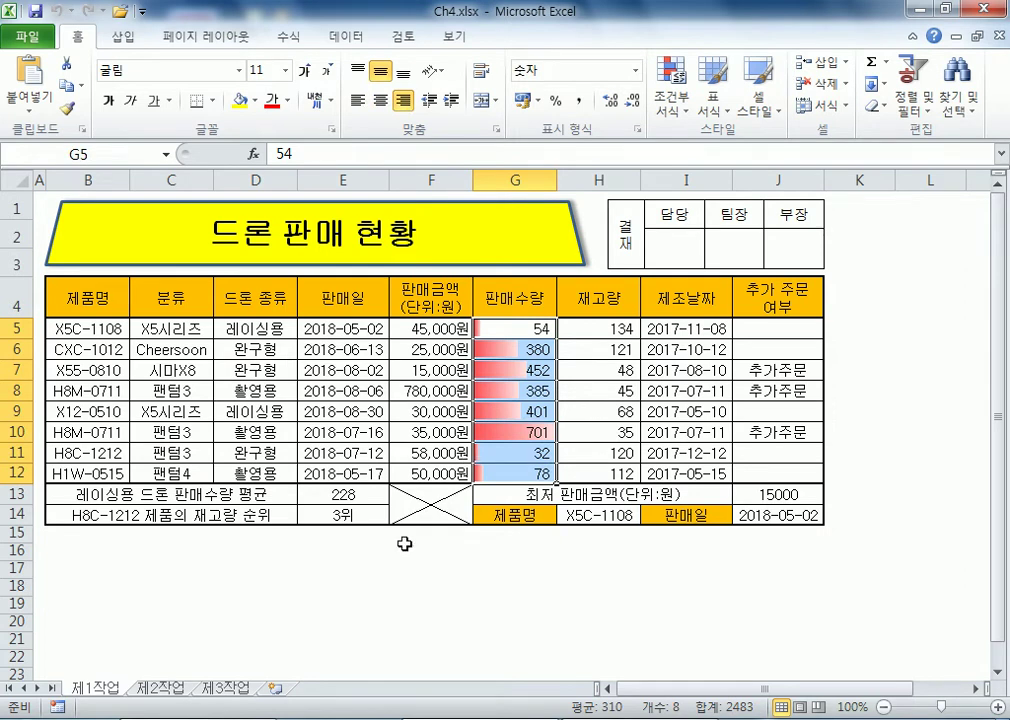
{"action": "left_click", "coordinate": [285, 582]}
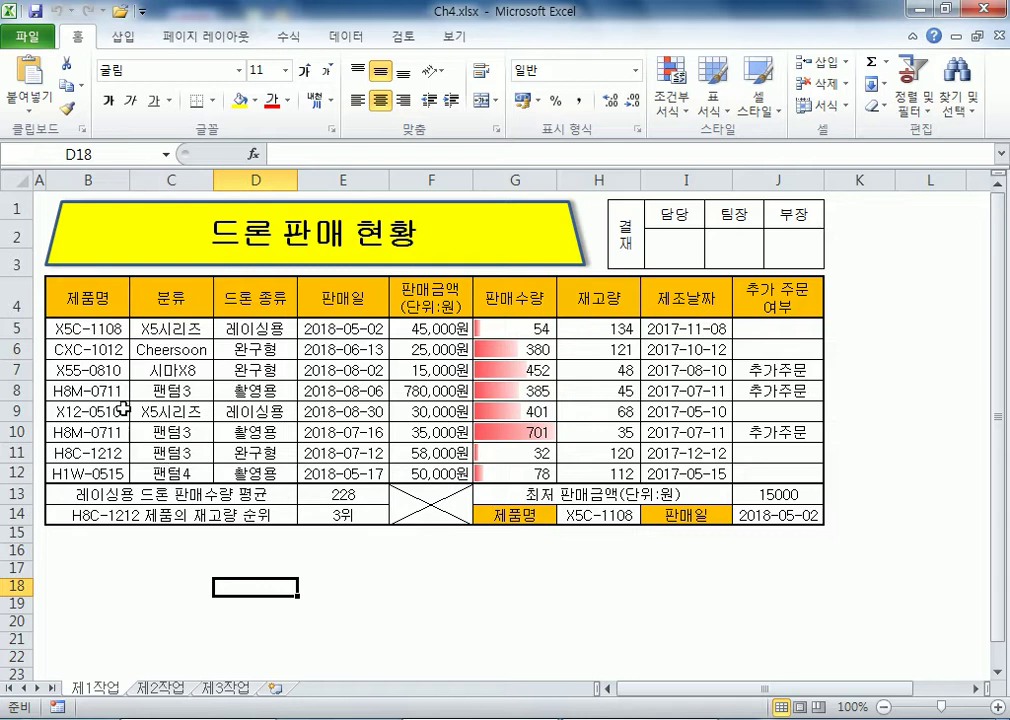
Copy the drone sales table B4:H12, from 제품명 through 재고량, and switch to the 제2작업 sheet
{"action": "left_click", "coordinate": [80, 297]}
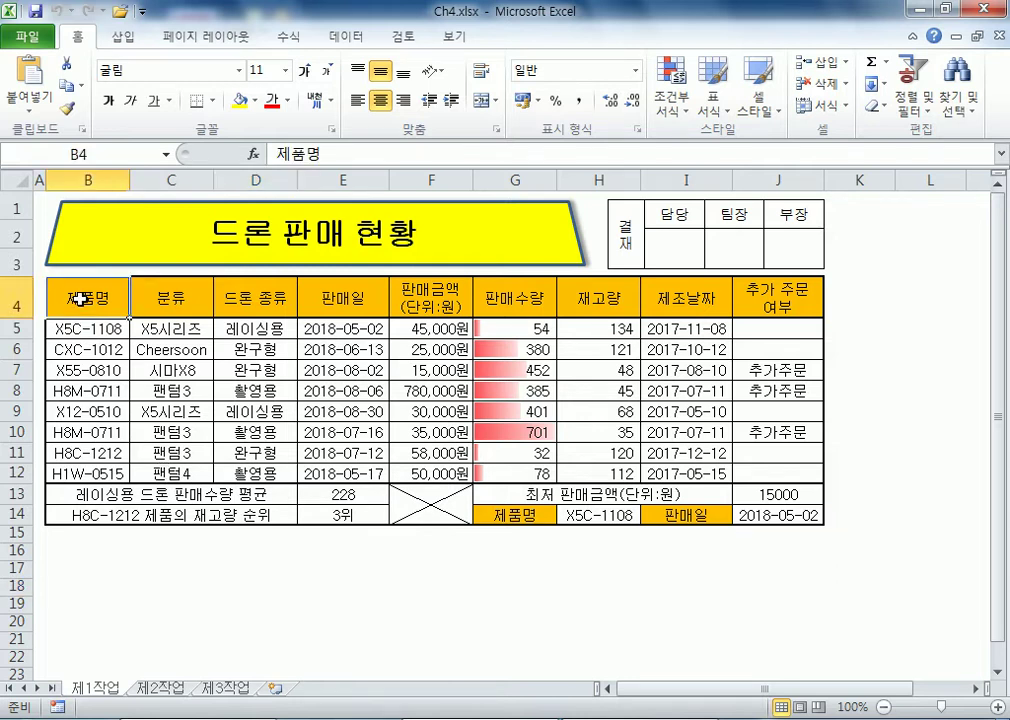
{"action": "left_click_drag", "start_coordinate": [80, 297], "coordinate": [607, 474]}
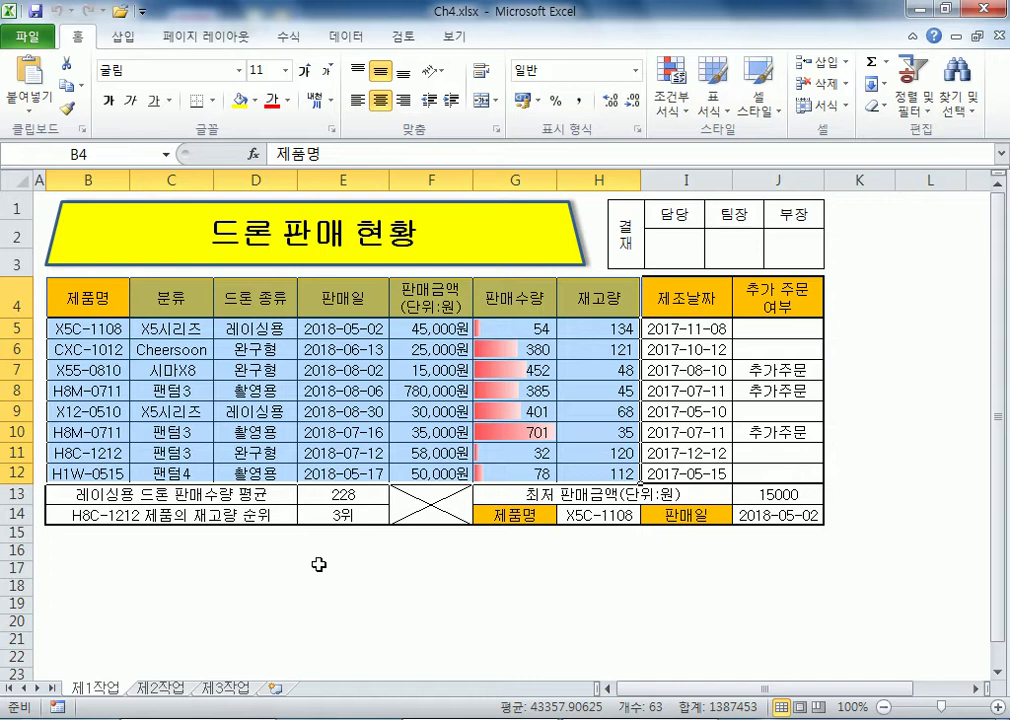
{"action": "left_click_drag", "start_coordinate": [81, 296], "coordinate": [570, 472]}
{"action": "right_click", "coordinate": [96, 296]}
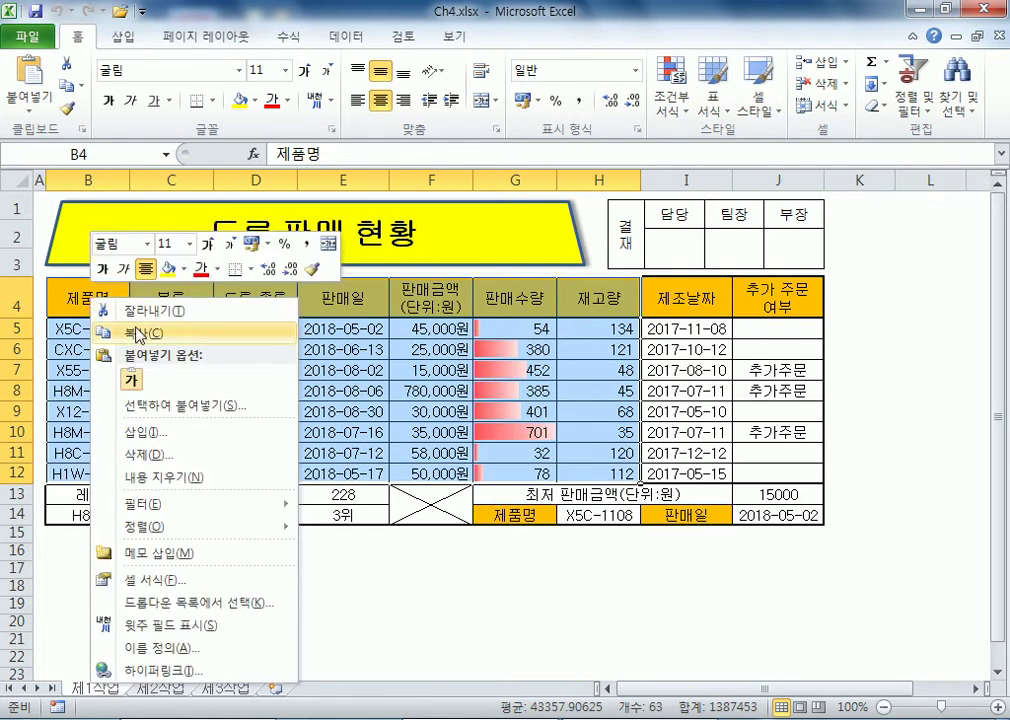
{"action": "left_click", "coordinate": [137, 334]}
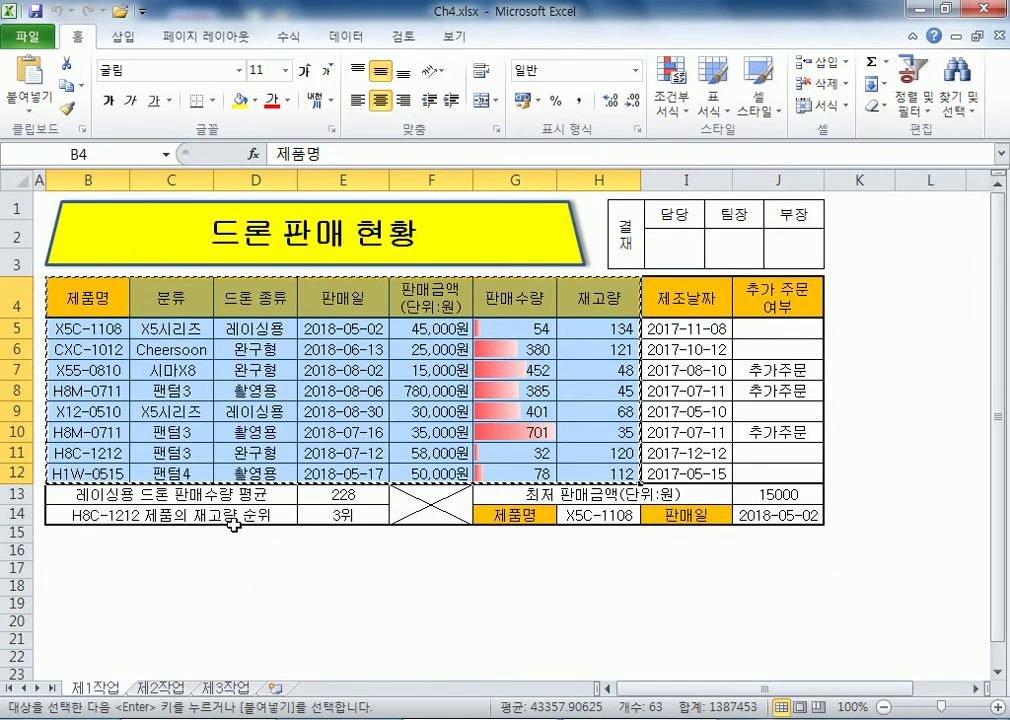
{"action": "left_click", "coordinate": [155, 690]}
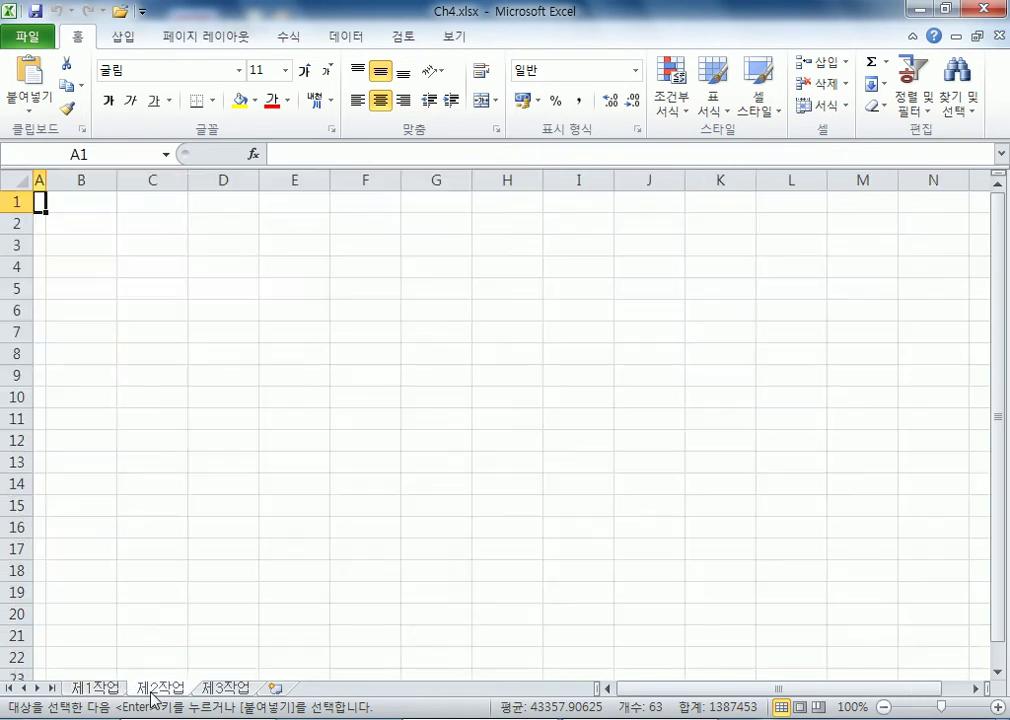
Try a plain paste of the copied table at cell B2 and undo it
{"action": "left_click", "coordinate": [74, 221]}
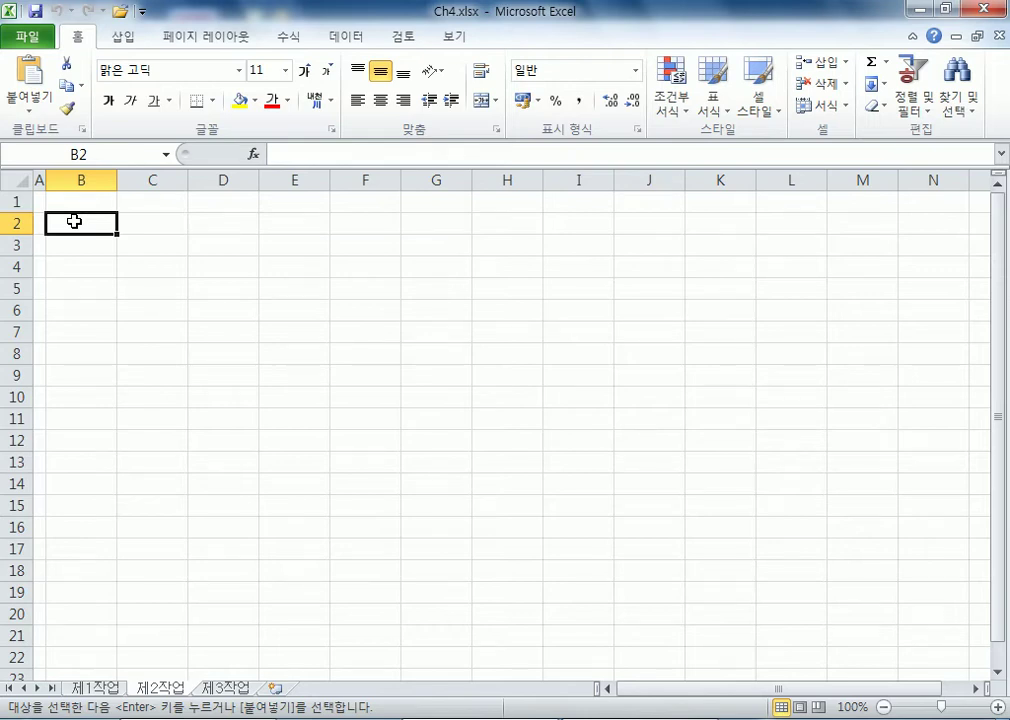
{"action": "key", "text": "ctrl+v"}
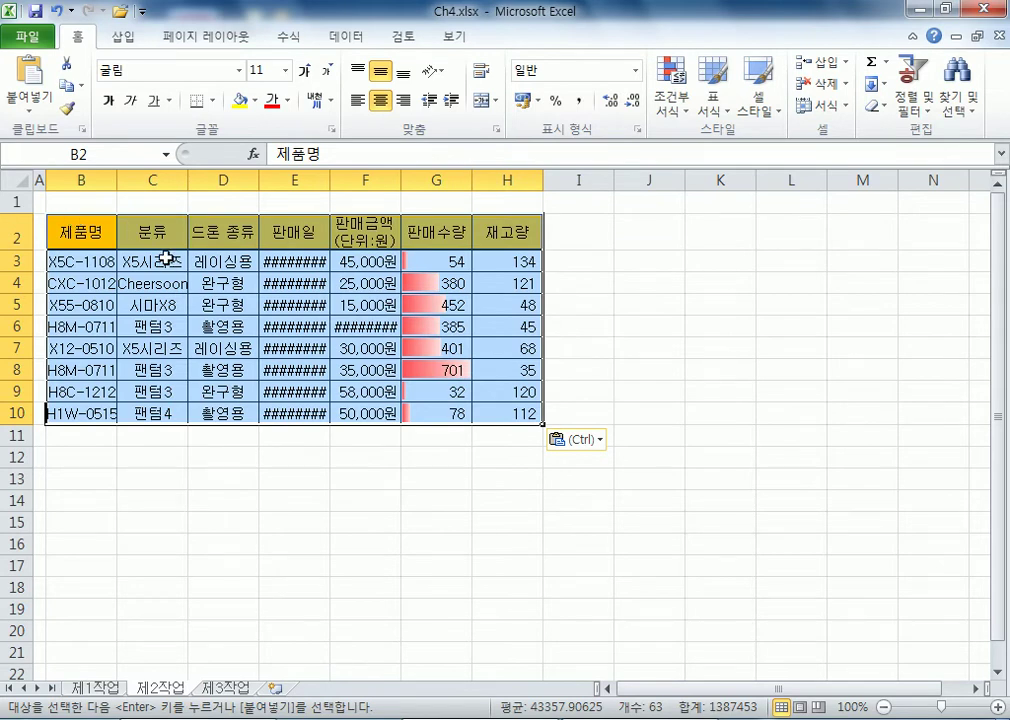
{"action": "key", "text": "ctrl+z"}
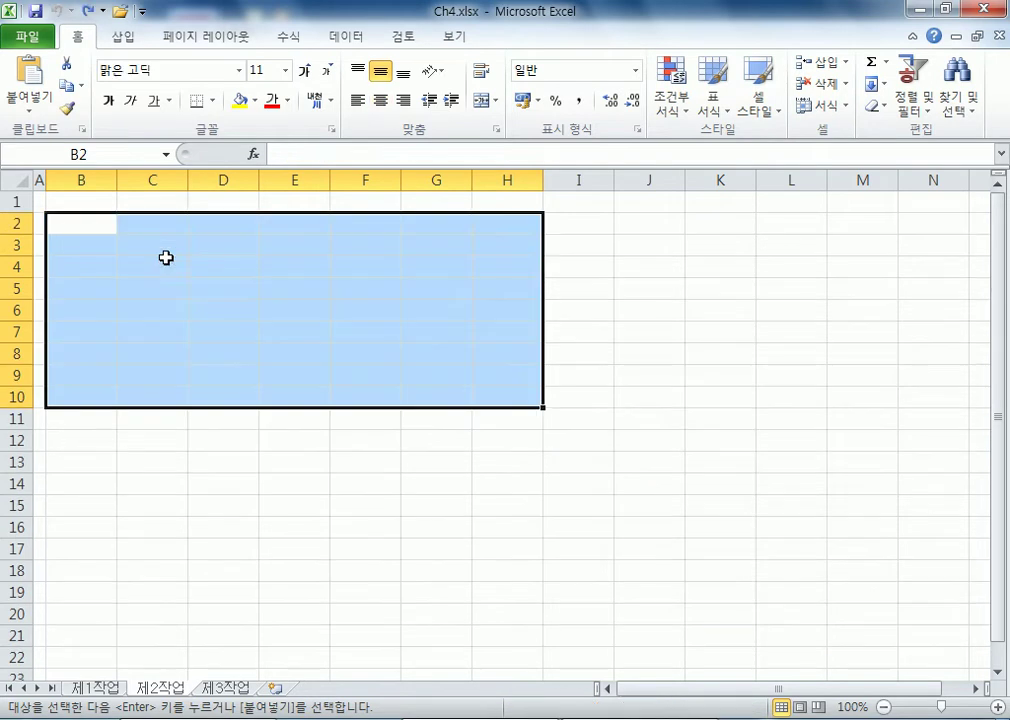
{"action": "left_click", "coordinate": [88, 222]}
{"action": "right_click", "coordinate": [90, 225]}
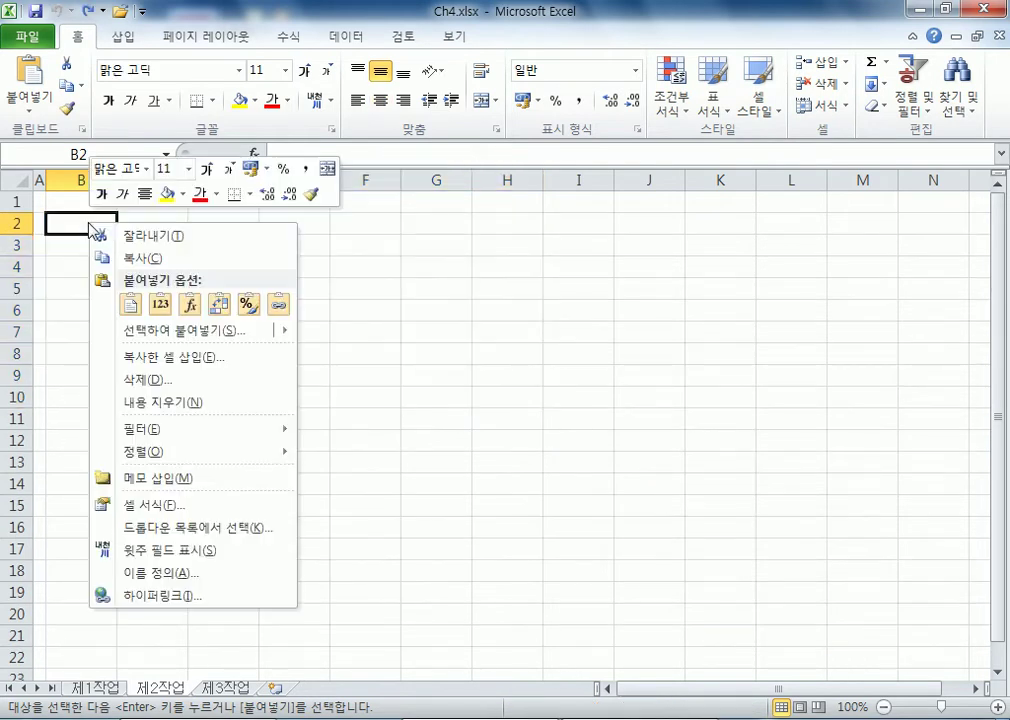
{"action": "mouse_move", "coordinate": [143, 330]}
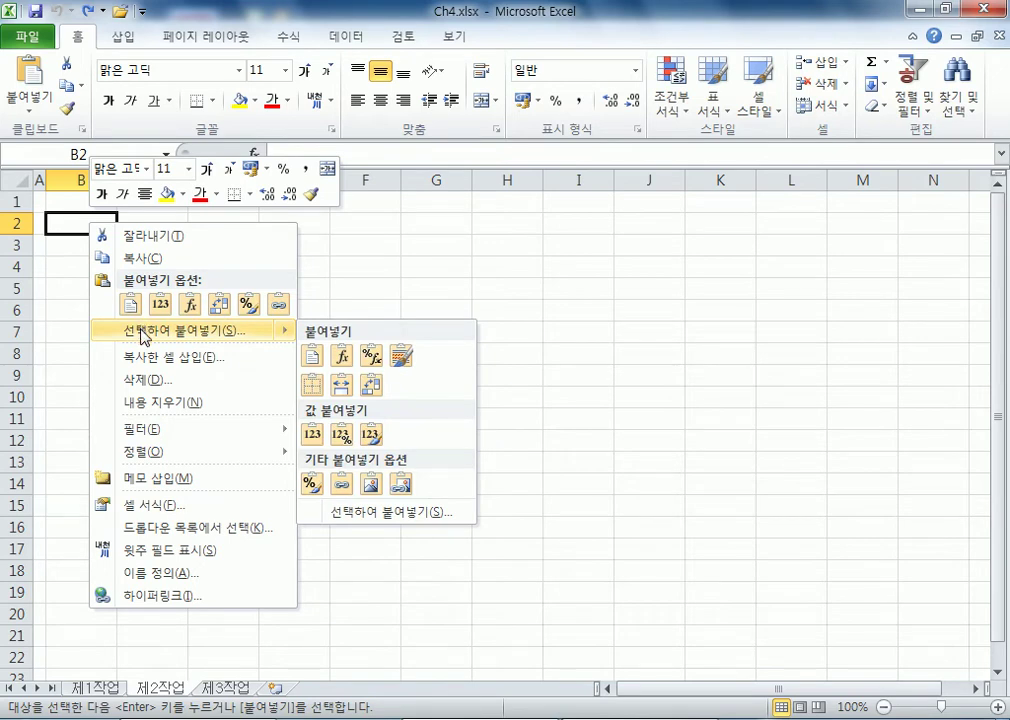
{"action": "left_click", "coordinate": [143, 332]}
{"action": "left_click_drag", "start_coordinate": [203, 168], "coordinate": [632, 112]}
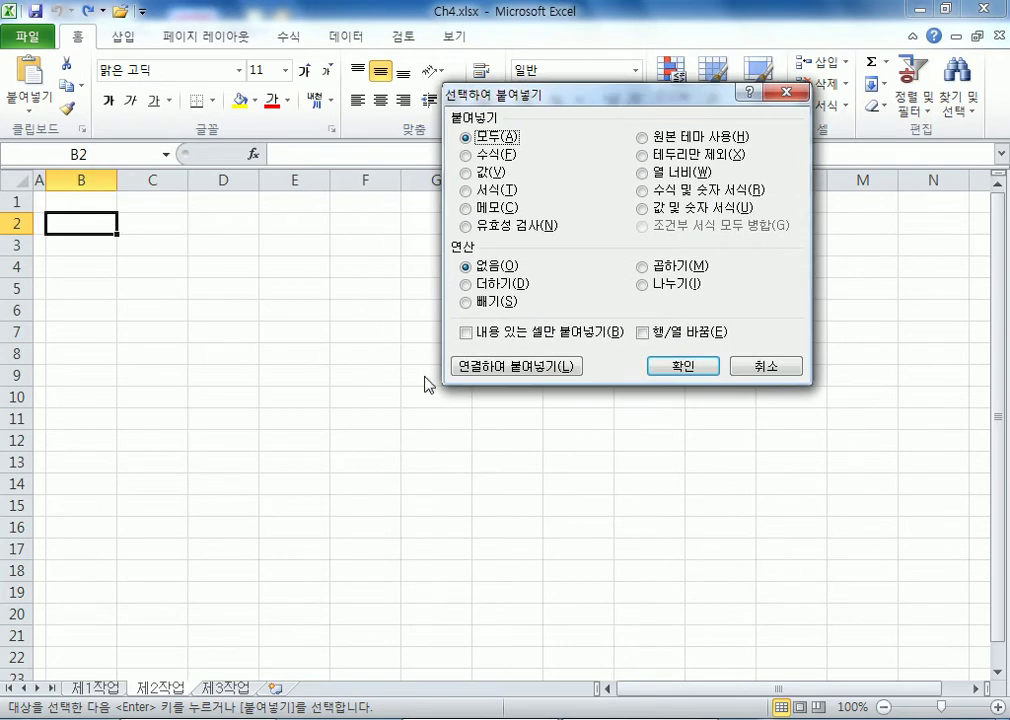
{"action": "left_click", "coordinate": [757, 370]}
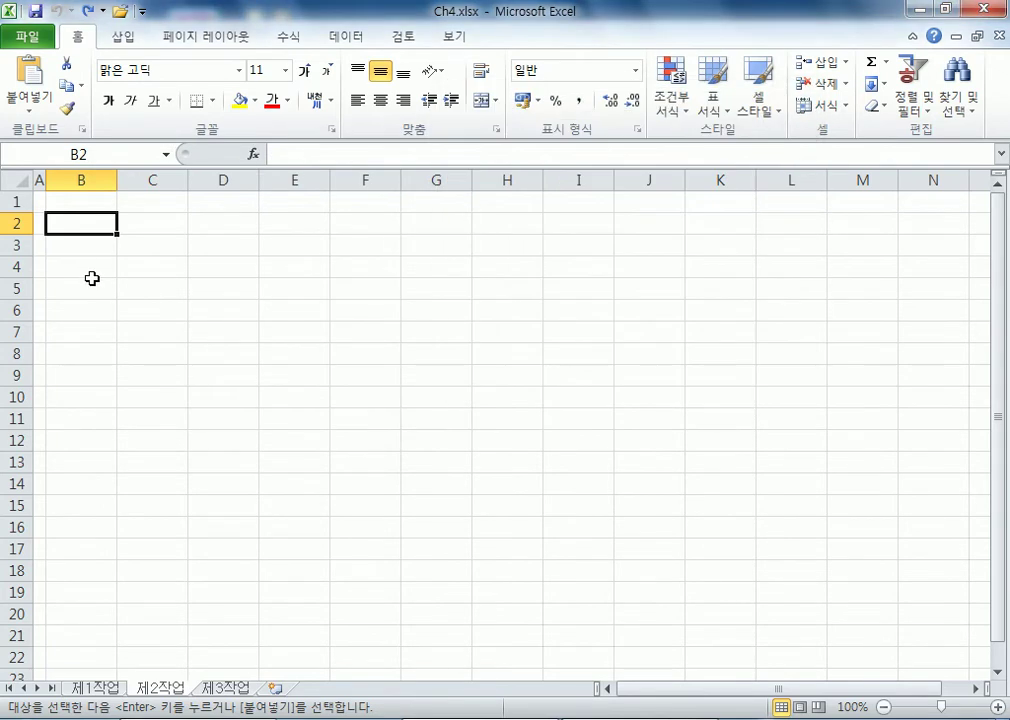
Use Paste Special at cell B2 to apply only the copied table's column widths (열 너비)
{"action": "right_click", "coordinate": [73, 222]}
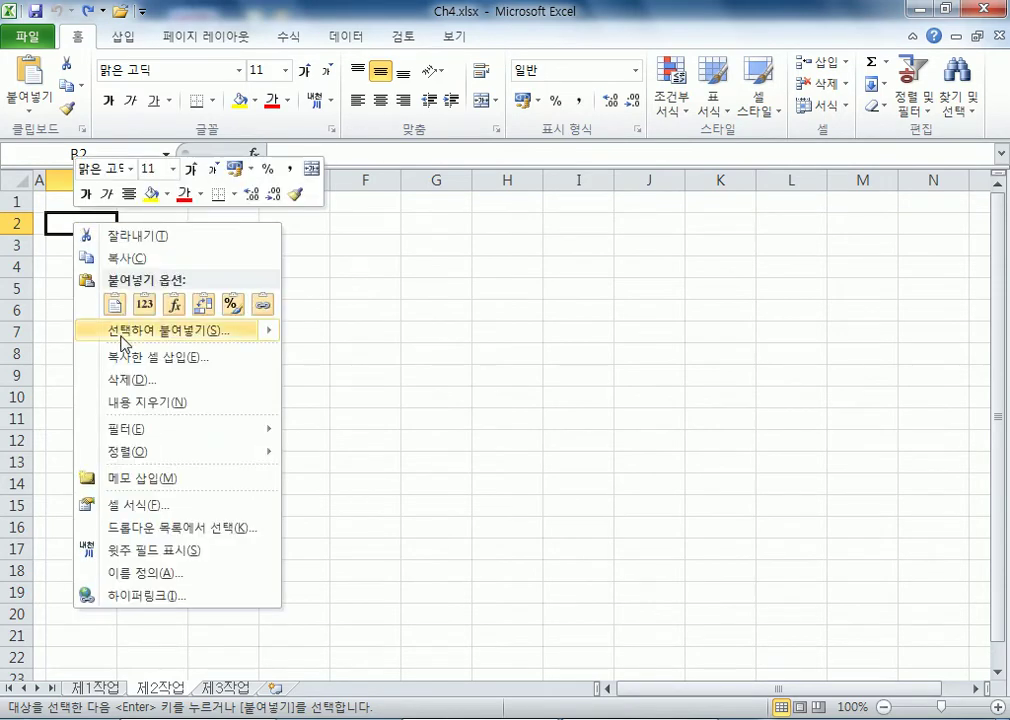
{"action": "mouse_move", "coordinate": [125, 340]}
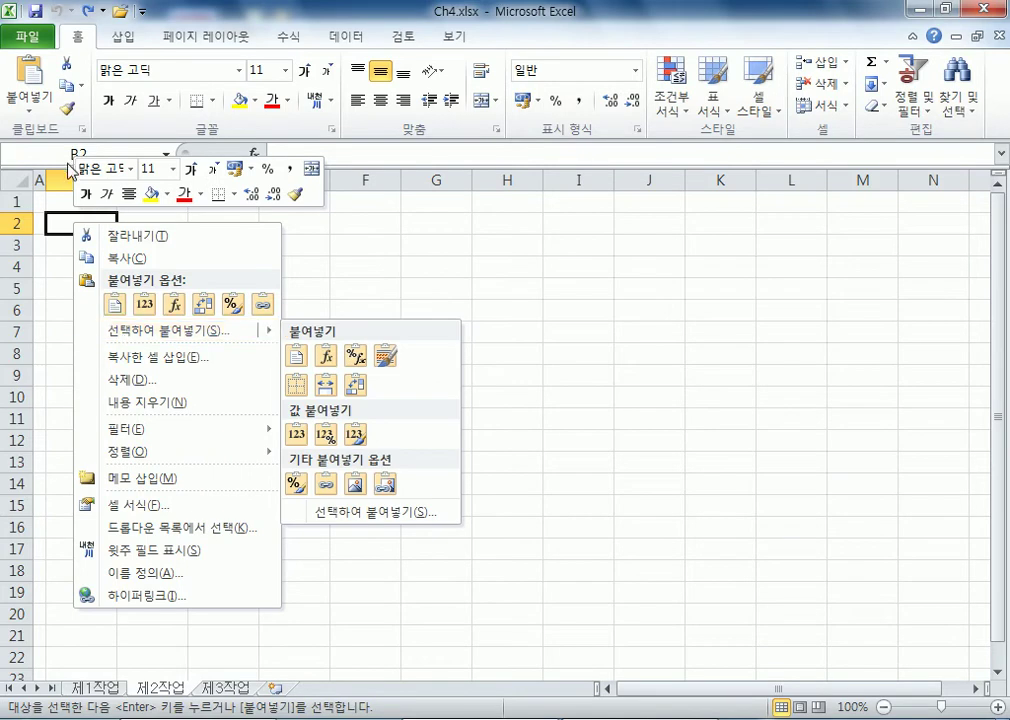
{"action": "left_click", "coordinate": [125, 338]}
{"action": "left_click_drag", "start_coordinate": [226, 190], "coordinate": [594, 84]}
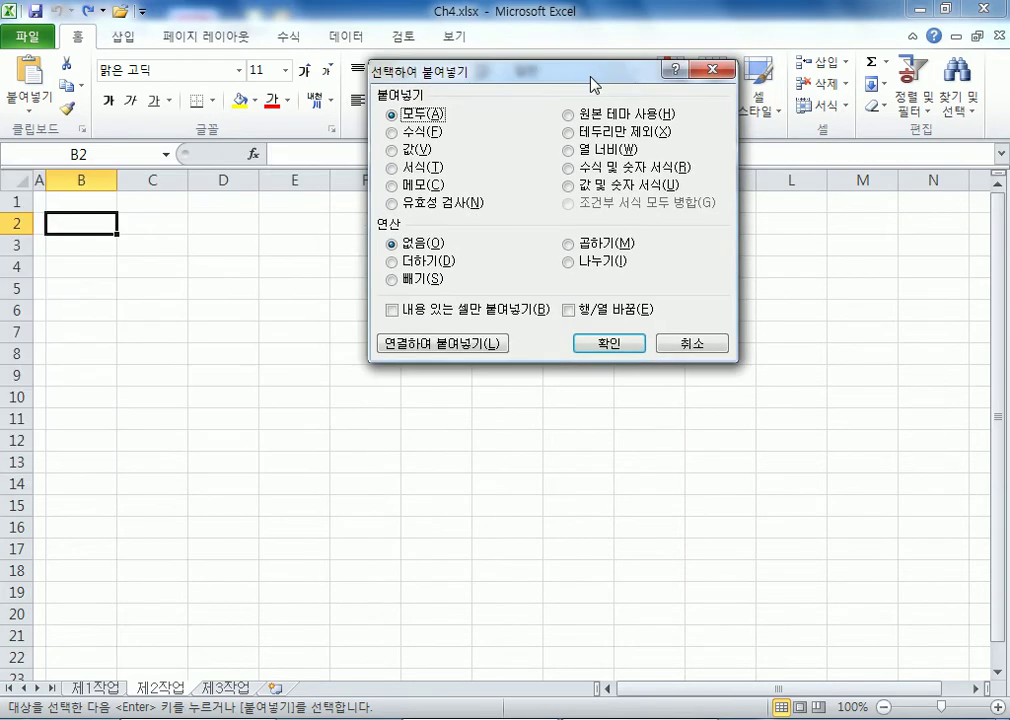
{"action": "left_click", "coordinate": [585, 155]}
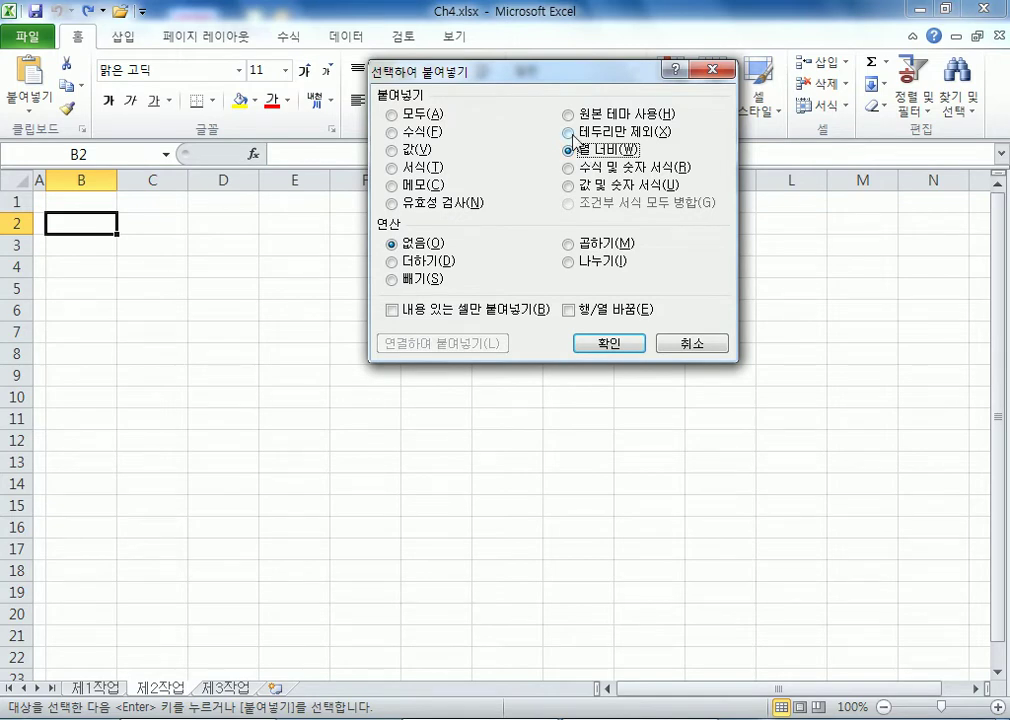
{"action": "left_click", "coordinate": [600, 343]}
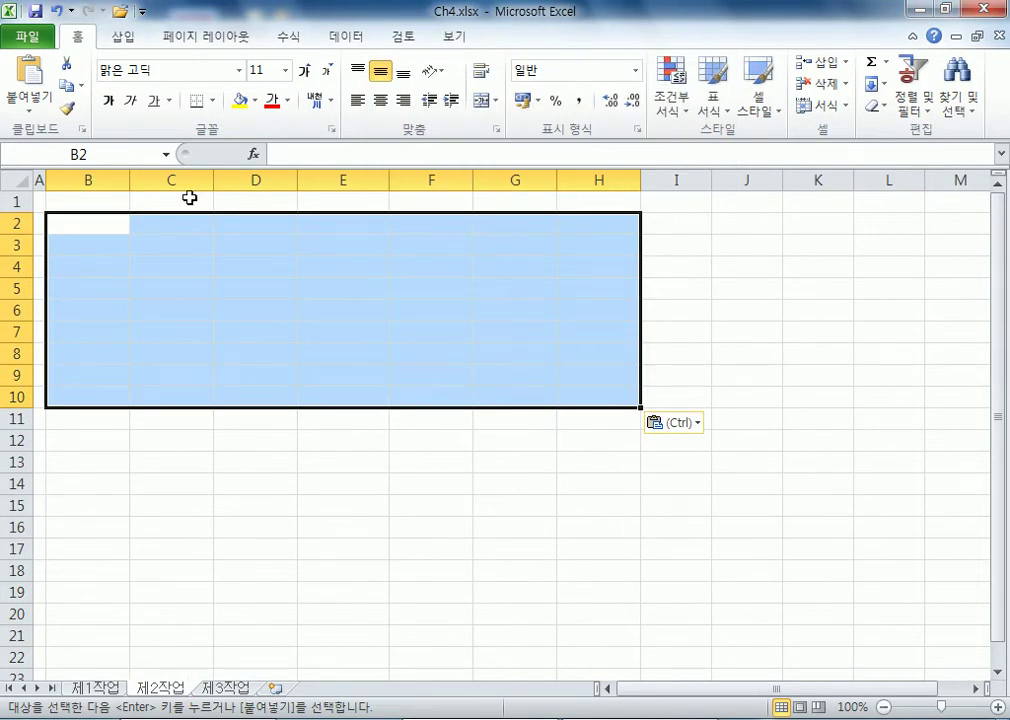
Compare with the 제1작업 sheet, try a full paste of the table at B2 on 제2작업, and undo both pastes
{"action": "left_click", "coordinate": [90, 689]}
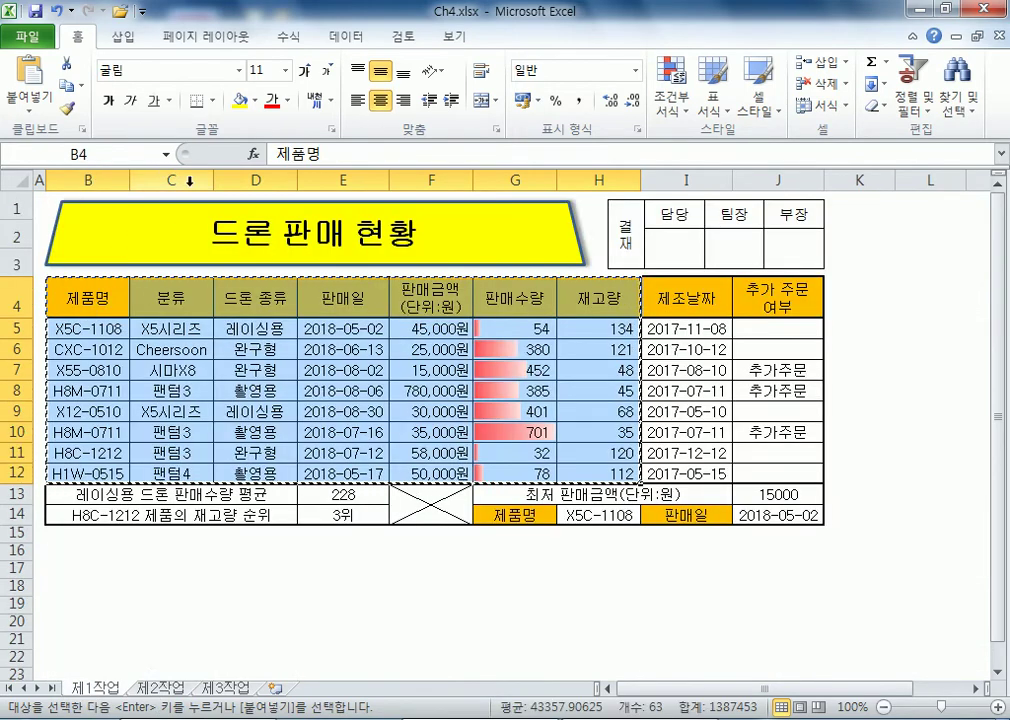
{"action": "left_click", "coordinate": [159, 689]}
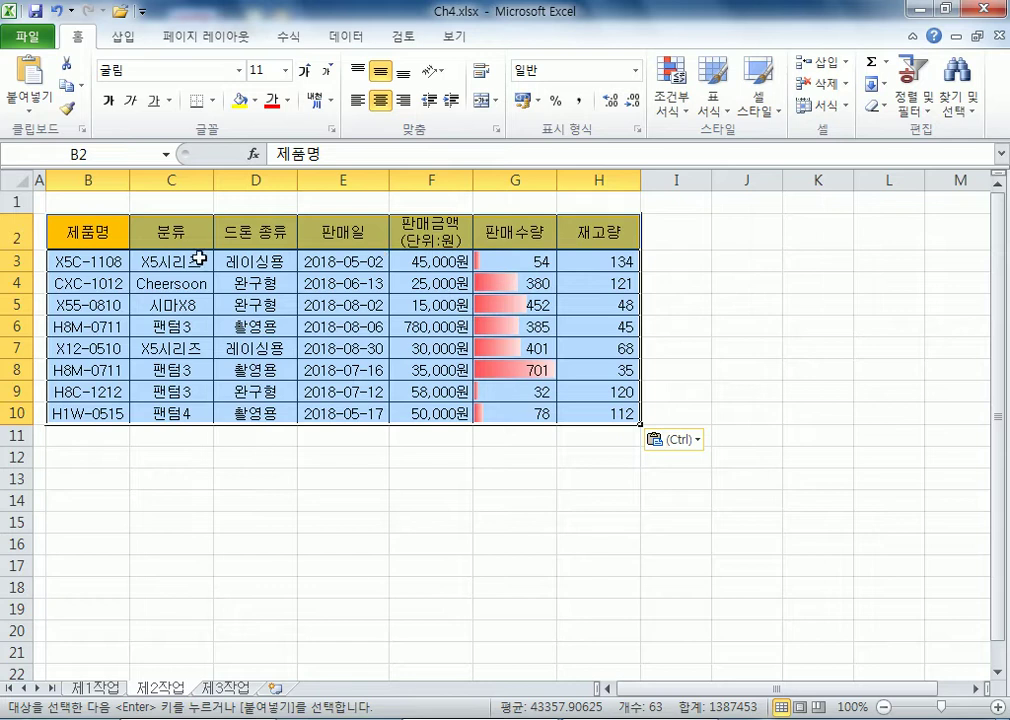
{"action": "key", "text": "ctrl+z"}
Try pasting the table at B2 of 제2작업 with 원본 열 너비 유지, compare it with 제1작업, and undo the paste
{"action": "left_click", "coordinate": [80, 226]}
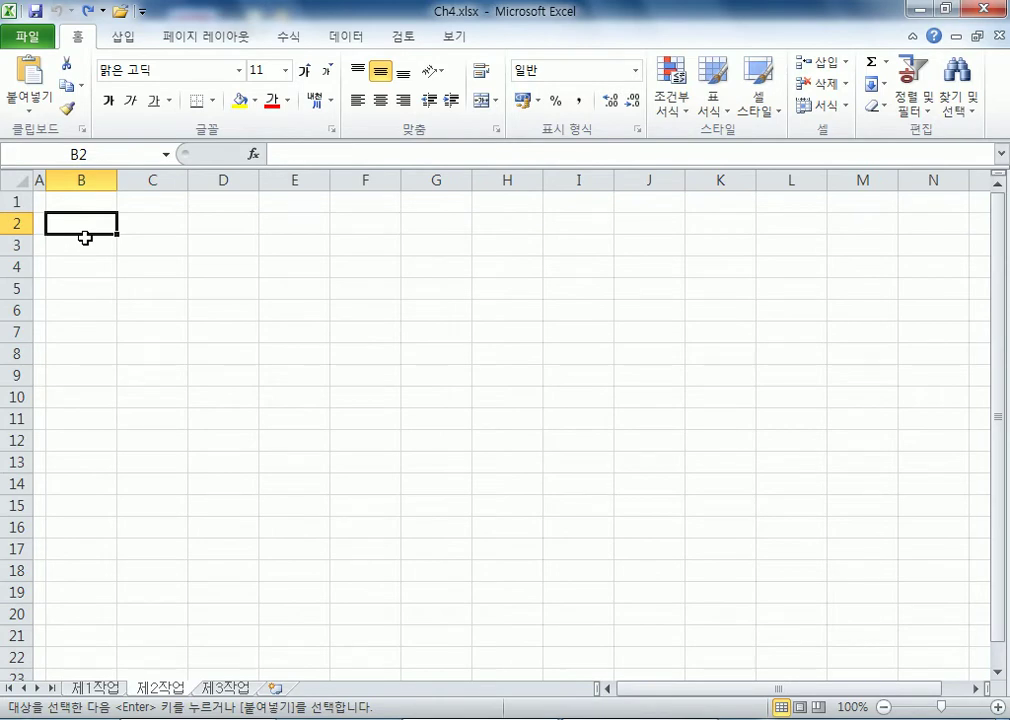
{"action": "right_click", "coordinate": [79, 220]}
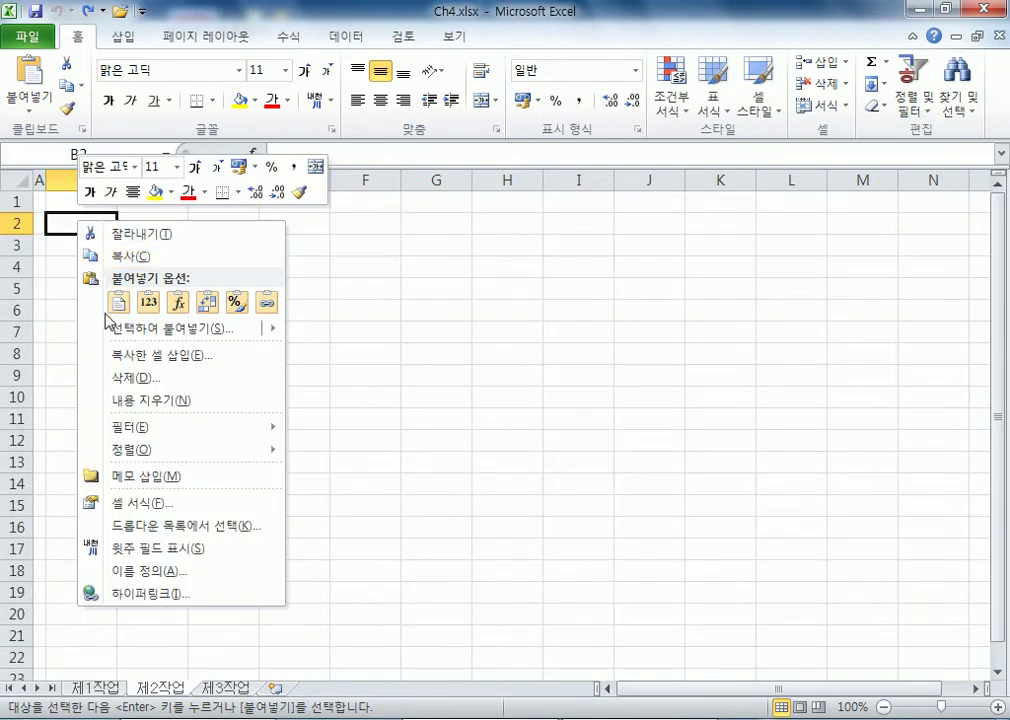
{"action": "mouse_move", "coordinate": [140, 332]}
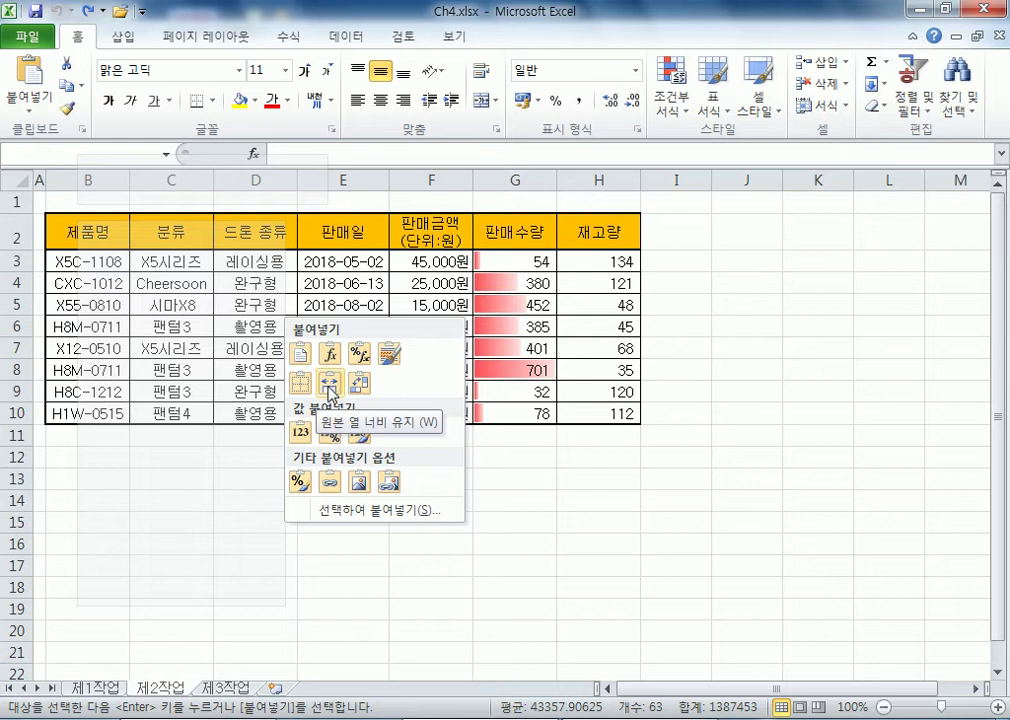
{"action": "left_click", "coordinate": [330, 386]}
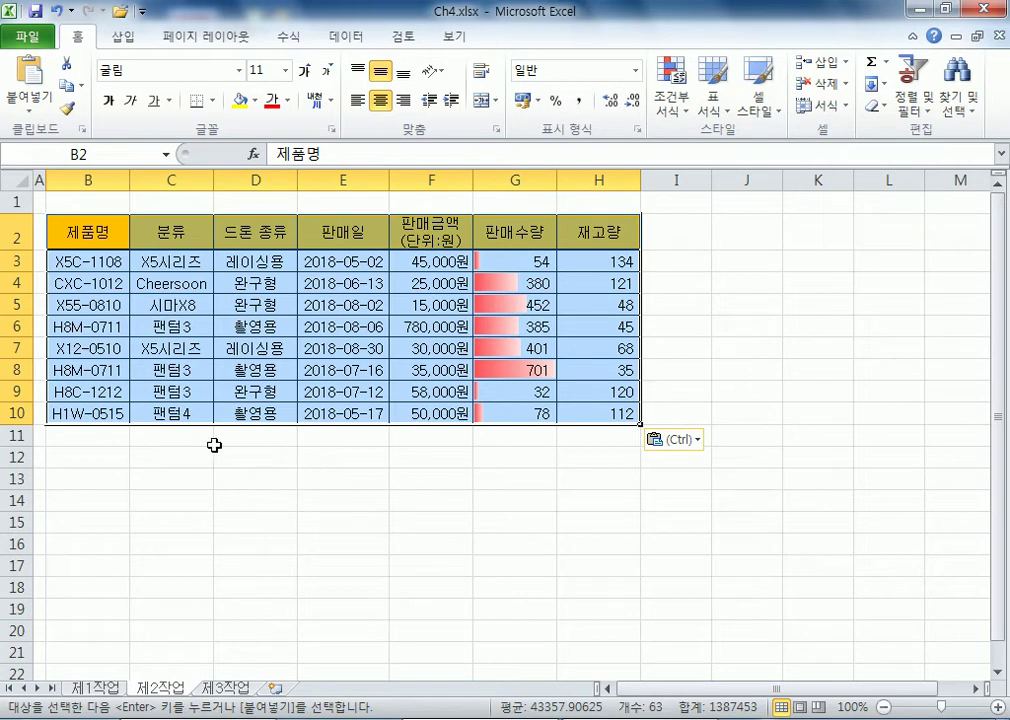
{"action": "left_click", "coordinate": [83, 438]}
{"action": "left_click", "coordinate": [95, 688]}
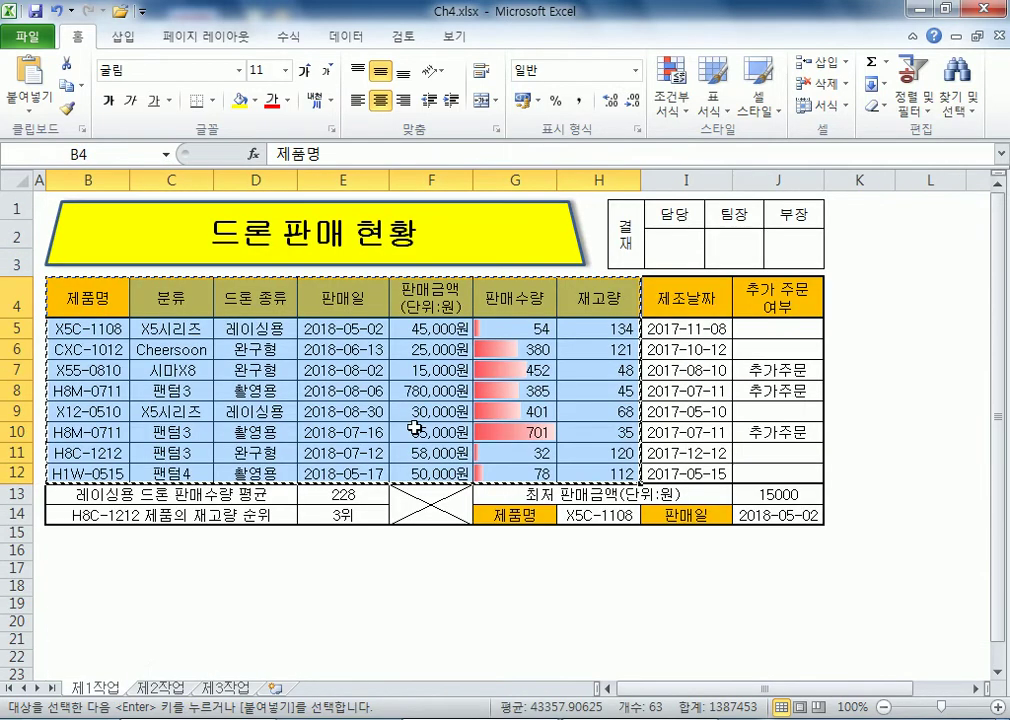
{"action": "left_click", "coordinate": [155, 688]}
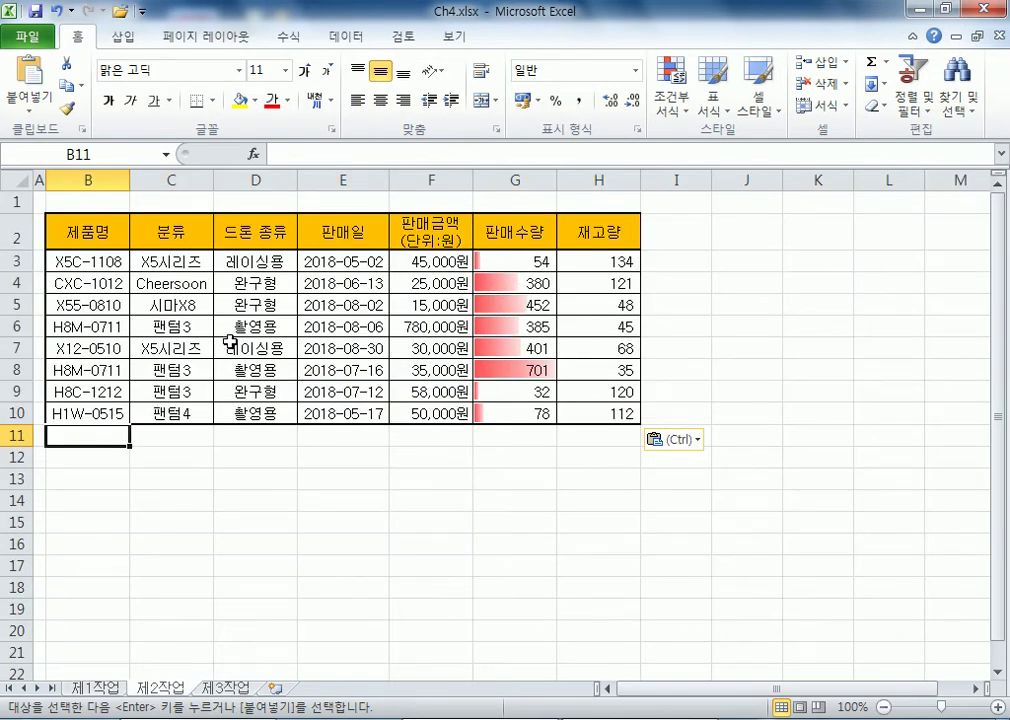
{"action": "key", "text": "ctrl+z"}
Try pasting only the column widths (열 너비) and the full table at B2, and undo both pastes
{"action": "left_click", "coordinate": [81, 216]}
{"action": "right_click", "coordinate": [81, 216]}
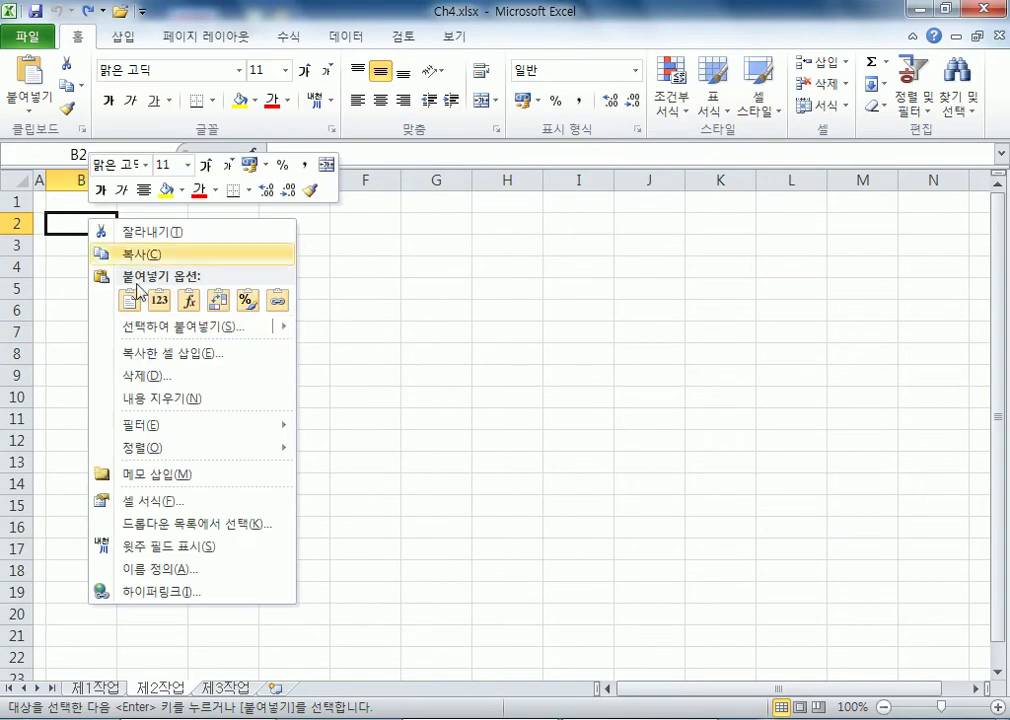
{"action": "left_click", "coordinate": [150, 327]}
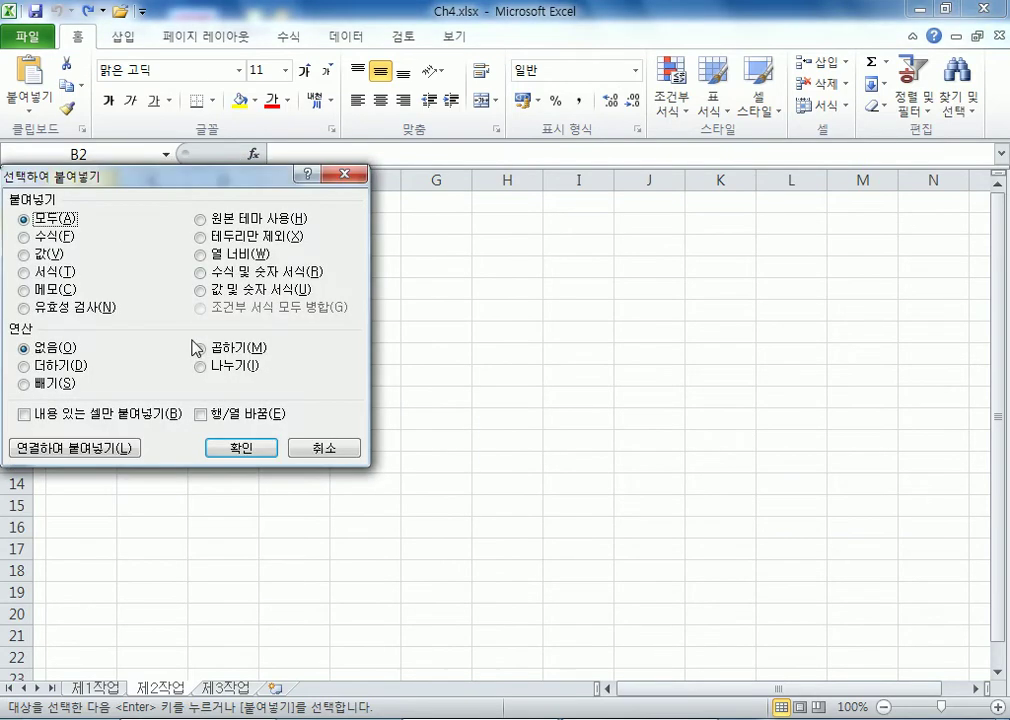
{"action": "left_click", "coordinate": [212, 255]}
{"action": "left_click", "coordinate": [226, 449]}
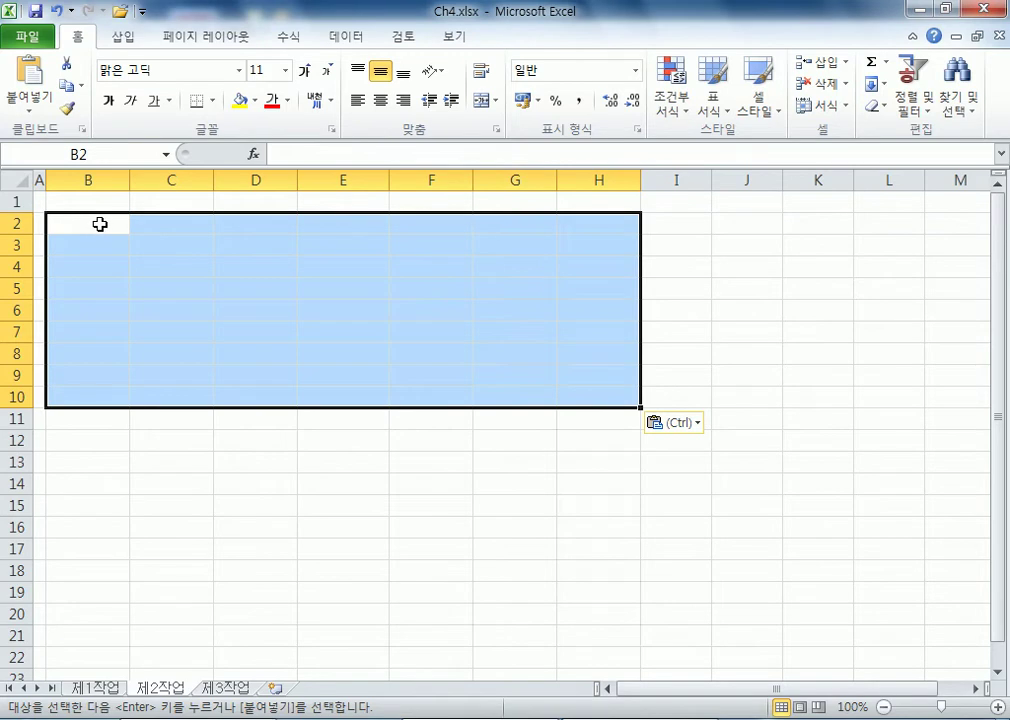
{"action": "key", "text": "ctrl+v"}
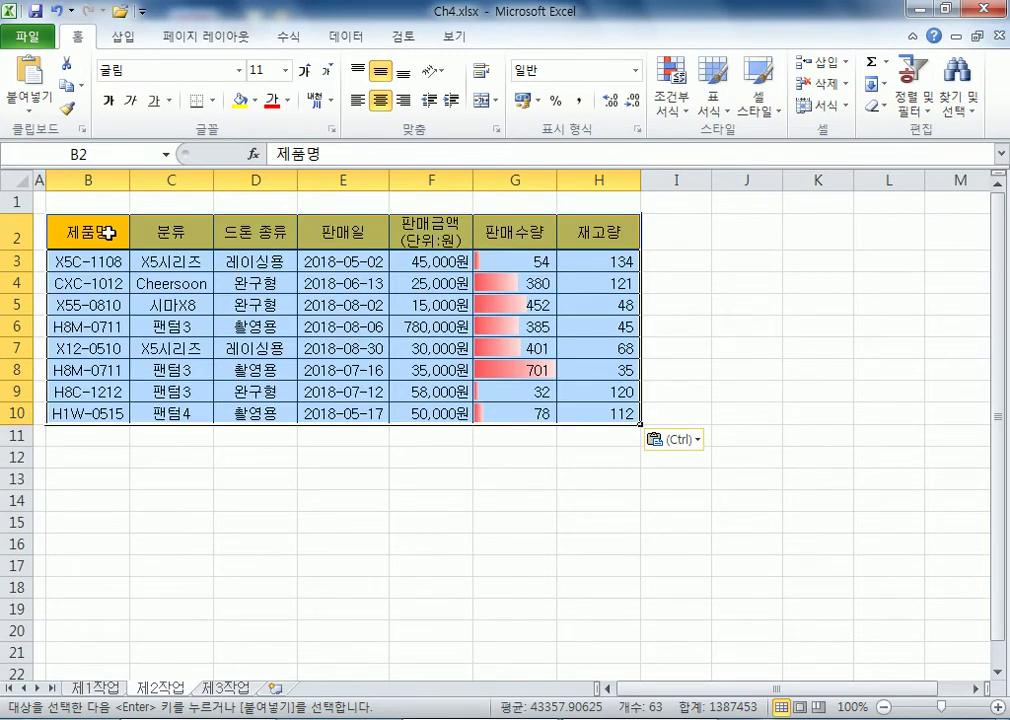
{"action": "key", "text": "ctrl+z"}
{"action": "key", "text": "ctrl+z"}
Paste the copied drone table at cell B2 of 제2작업 while keeping the source column widths (원본 열 너비 유지)
{"action": "left_click", "coordinate": [88, 224]}
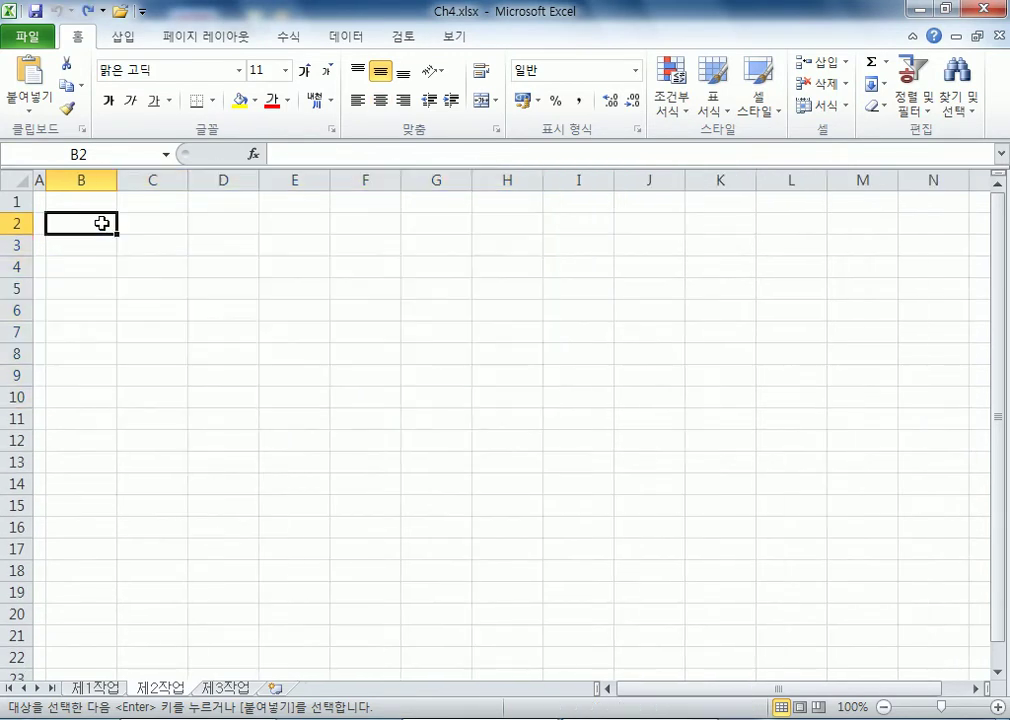
{"action": "right_click", "coordinate": [104, 226]}
{"action": "mouse_move", "coordinate": [252, 334]}
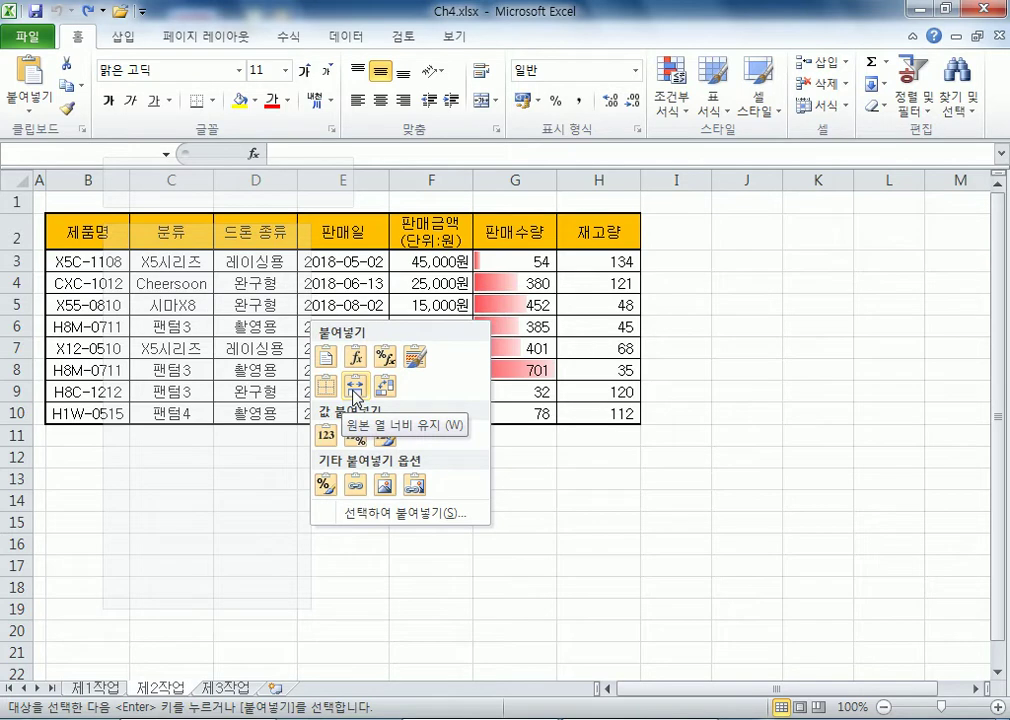
{"action": "left_click", "coordinate": [355, 390]}
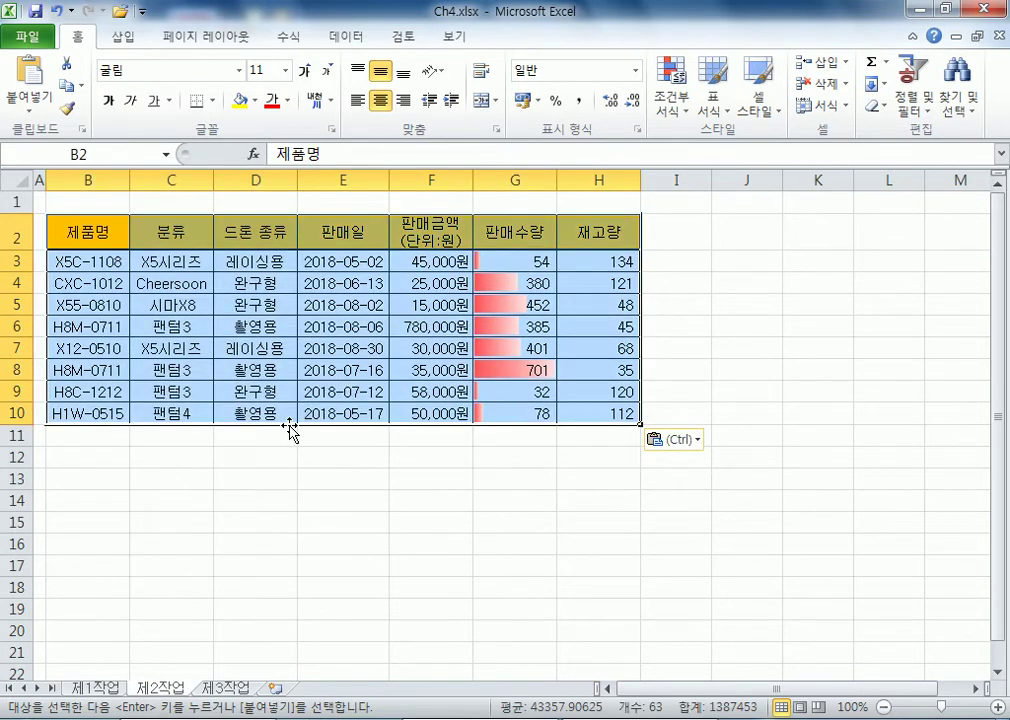
{"action": "left_click", "coordinate": [94, 263]}
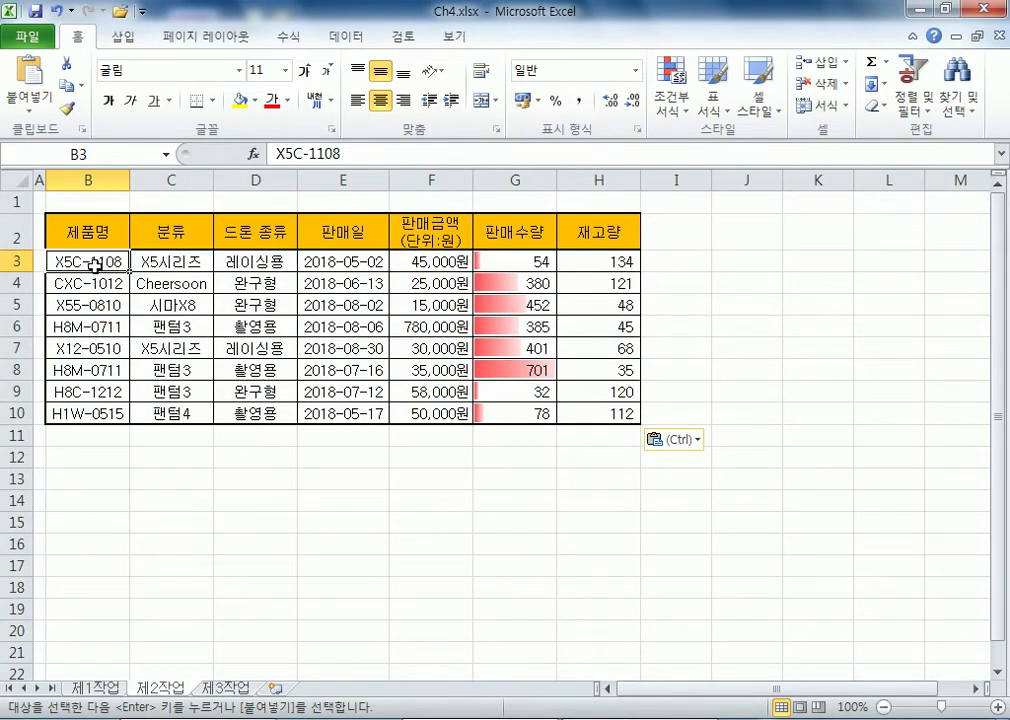
Switch to the workbook Ch4_연습문제2.xlsx, cancel its pending copy, and examine the conditionally formatted rows 6 and 8 on 제1작업
{"action": "key", "text": "ctrl+Tab"}
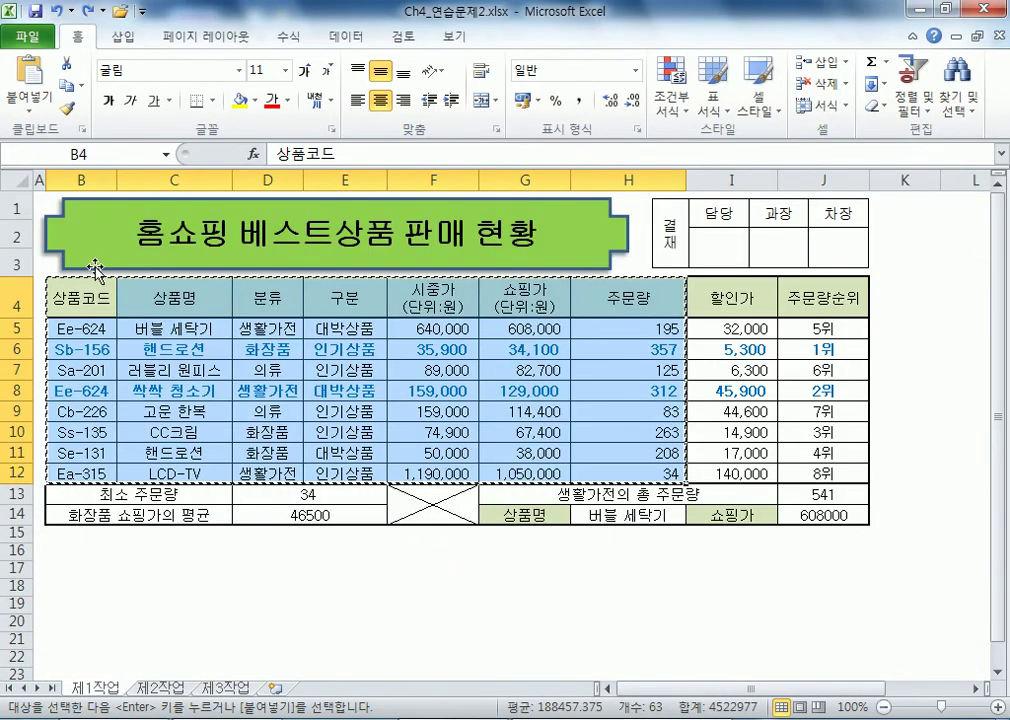
{"action": "key", "text": "Escape"}
{"action": "left_click_drag", "start_coordinate": [58, 297], "coordinate": [590, 472]}
{"action": "left_click", "coordinate": [20, 349]}
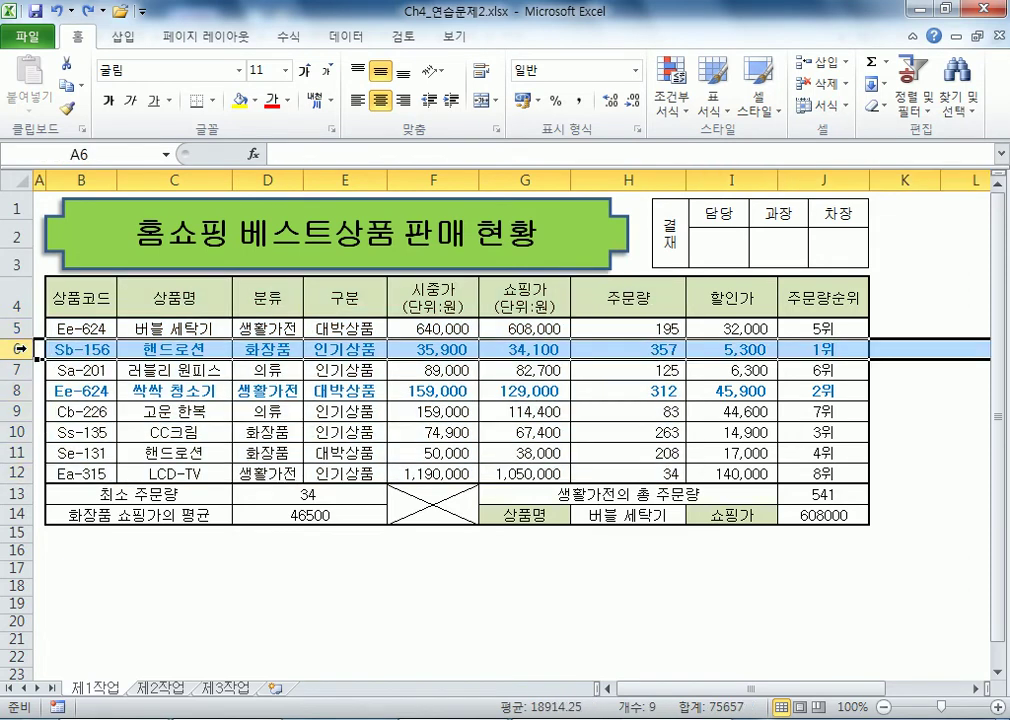
{"action": "left_click", "coordinate": [8, 392]}
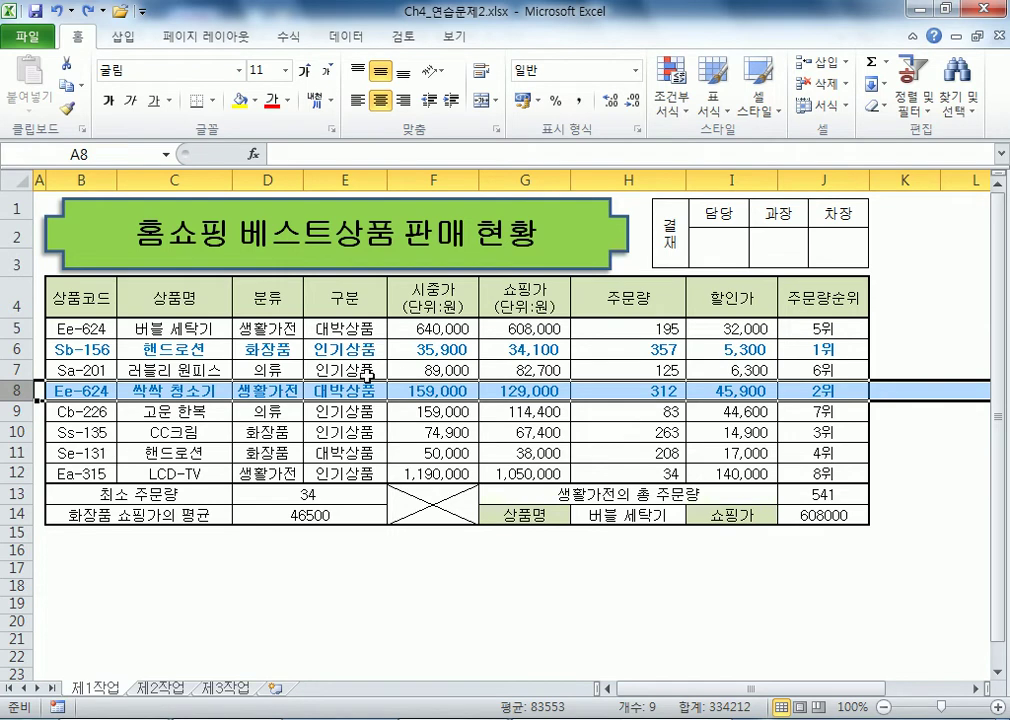
{"action": "left_click", "coordinate": [90, 345]}
{"action": "left_click_drag", "start_coordinate": [90, 345], "coordinate": [650, 452]}
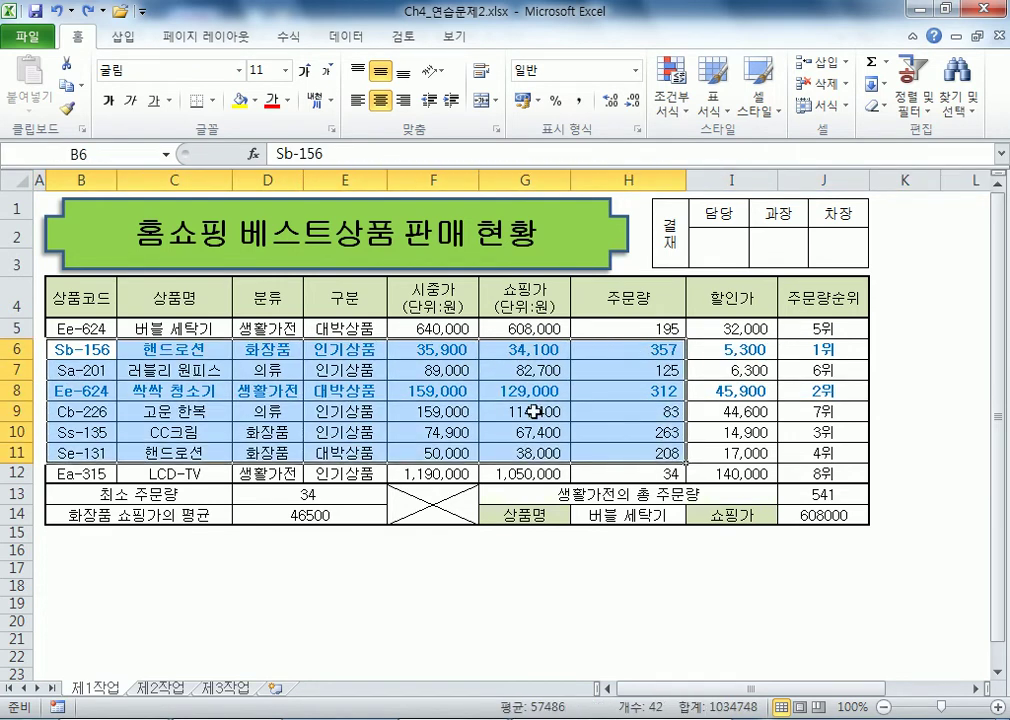
Copy the home-shopping table B4:H12, from 상품코드 through 주문량, and switch to the 제2작업 sheet
{"action": "left_click_drag", "start_coordinate": [79, 290], "coordinate": [596, 472]}
{"action": "right_click", "coordinate": [436, 330]}
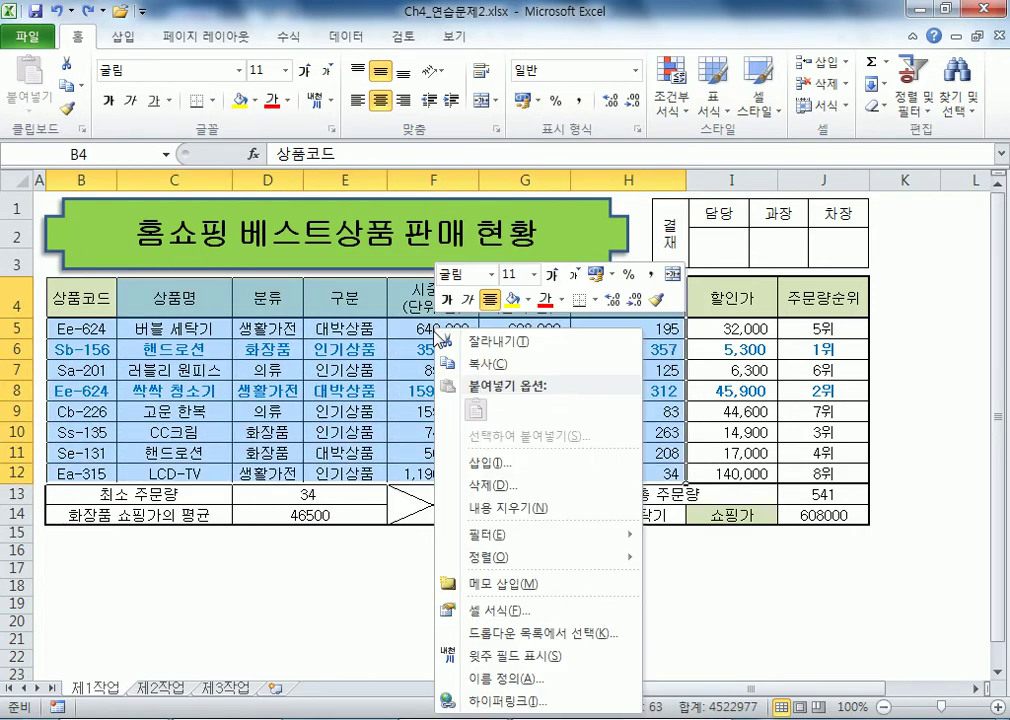
{"action": "left_click", "coordinate": [489, 368]}
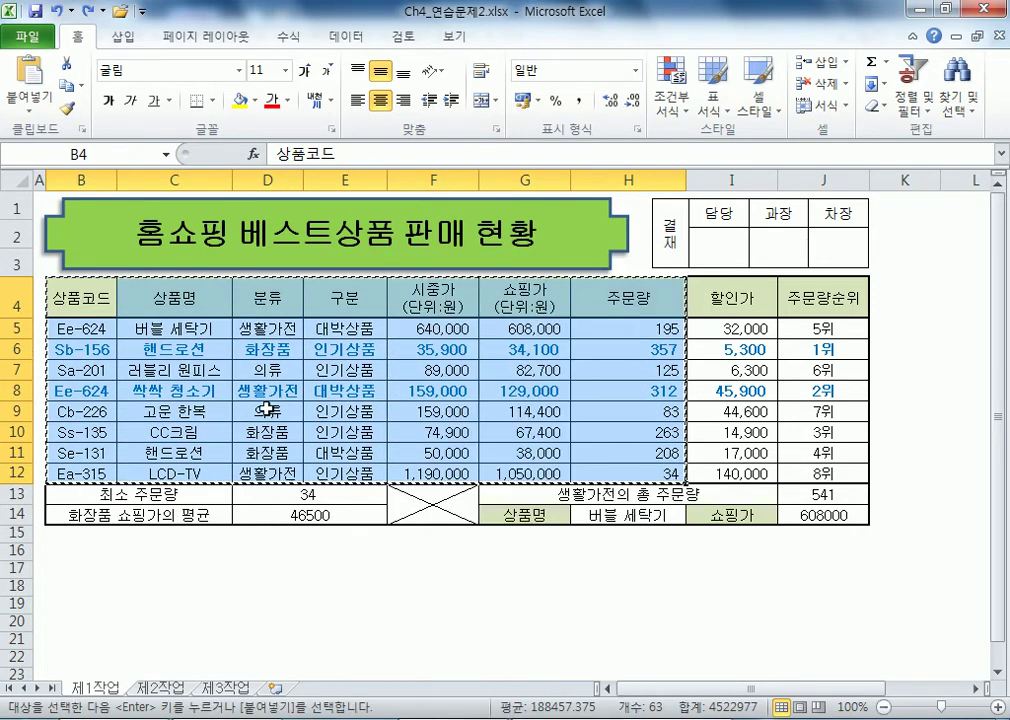
{"action": "left_click", "coordinate": [160, 688]}
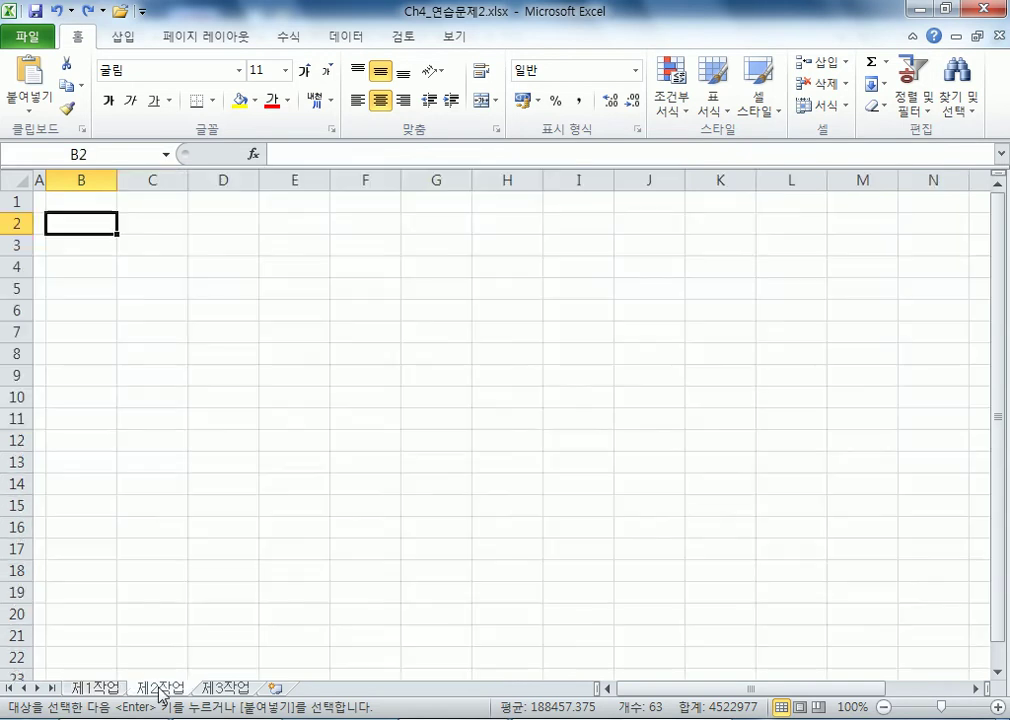
Paste the home-shopping table at cell B2 with source column widths kept (원본 열 너비 유지) and clear the copy selection
{"action": "right_click", "coordinate": [80, 224]}
{"action": "mouse_move", "coordinate": [200, 332]}
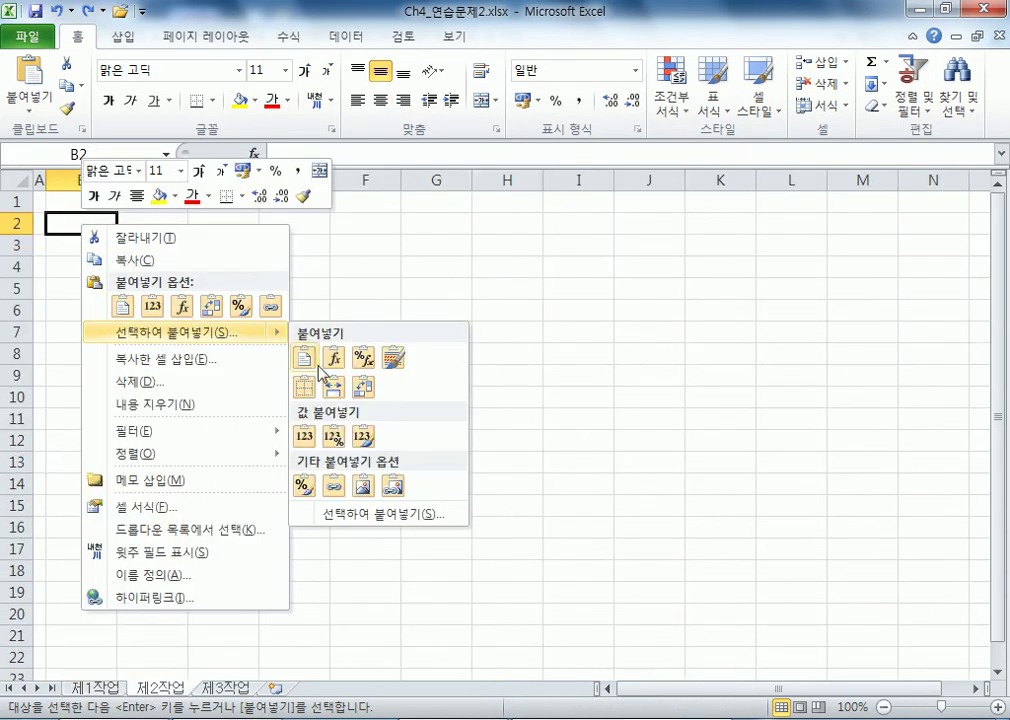
{"action": "left_click", "coordinate": [331, 389]}
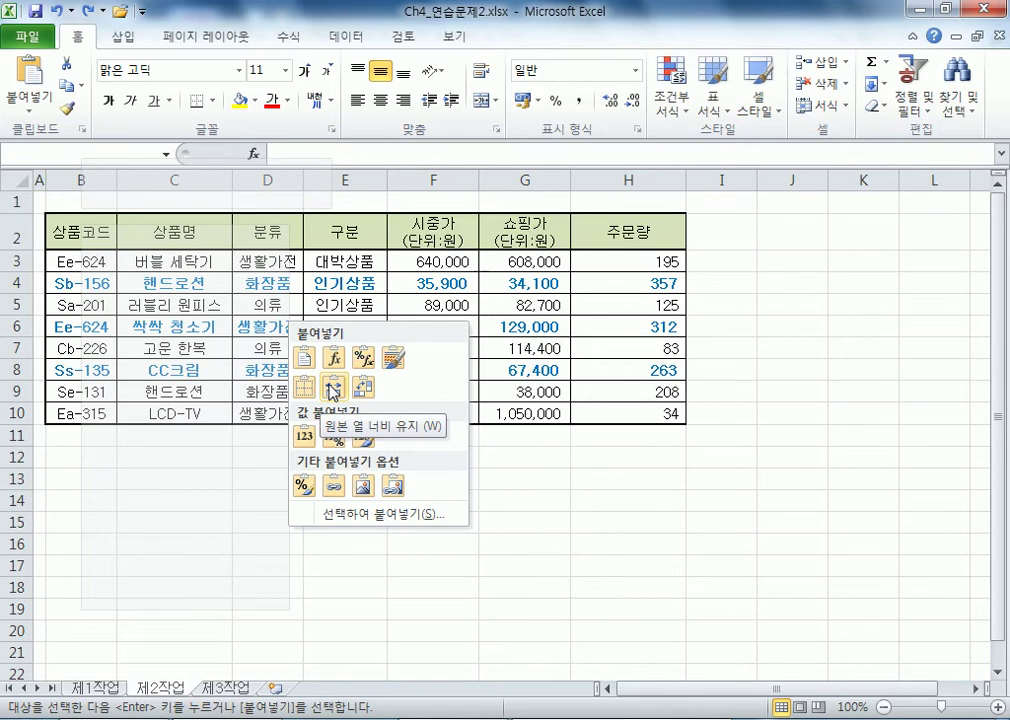
{"action": "left_click", "coordinate": [333, 389]}
{"action": "left_click", "coordinate": [301, 478]}
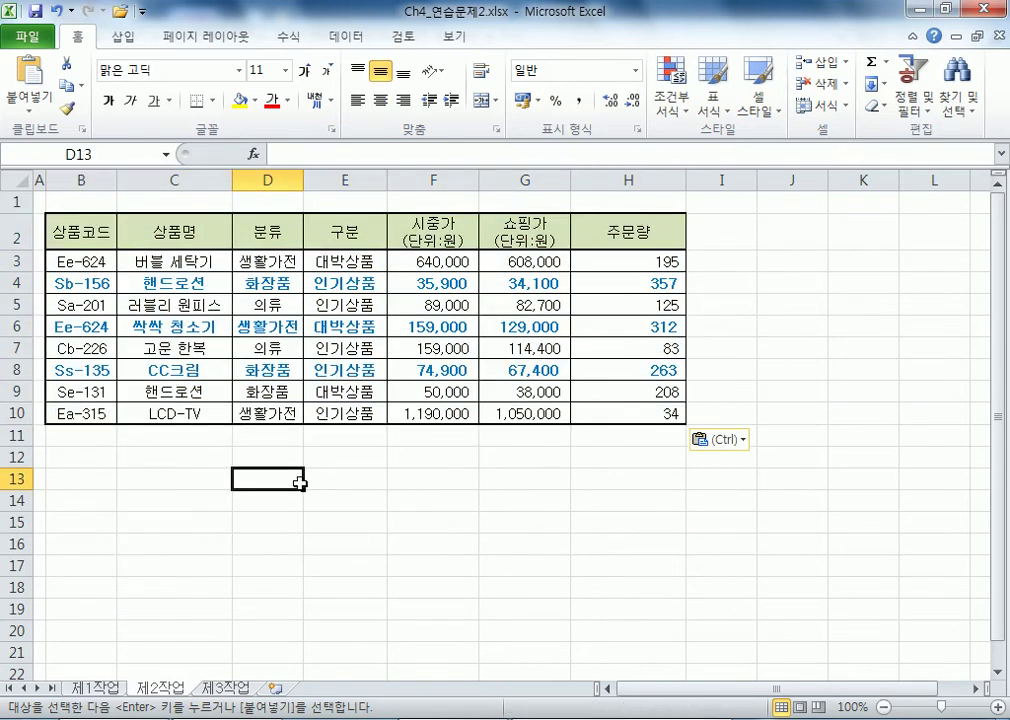
{"action": "key", "text": "Escape"}
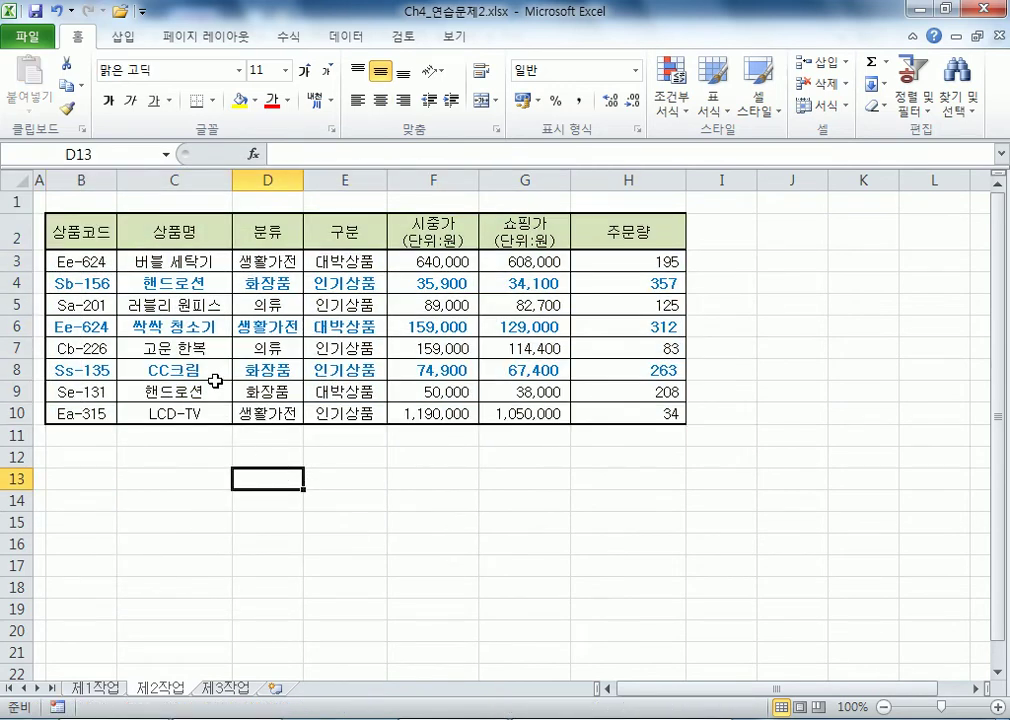
Compare the CC크림 row's formatting on the 제1작업 and 제2작업 sheets and undo the table paste
{"action": "left_click", "coordinate": [95, 688]}
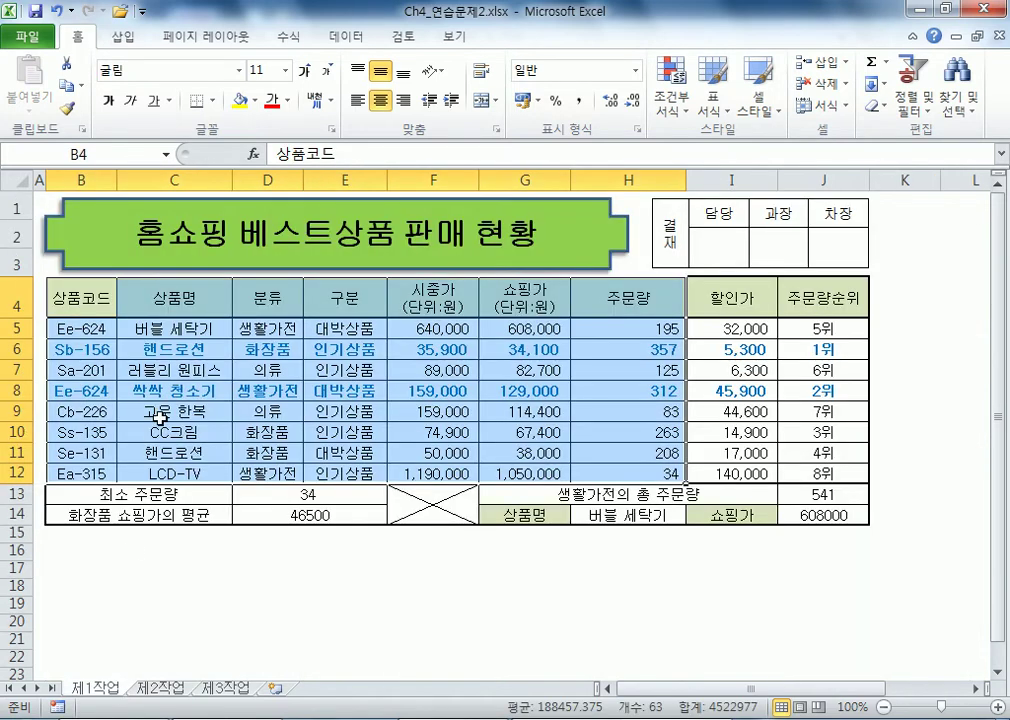
{"action": "left_click", "coordinate": [150, 411]}
{"action": "left_click_drag", "start_coordinate": [110, 433], "coordinate": [220, 435]}
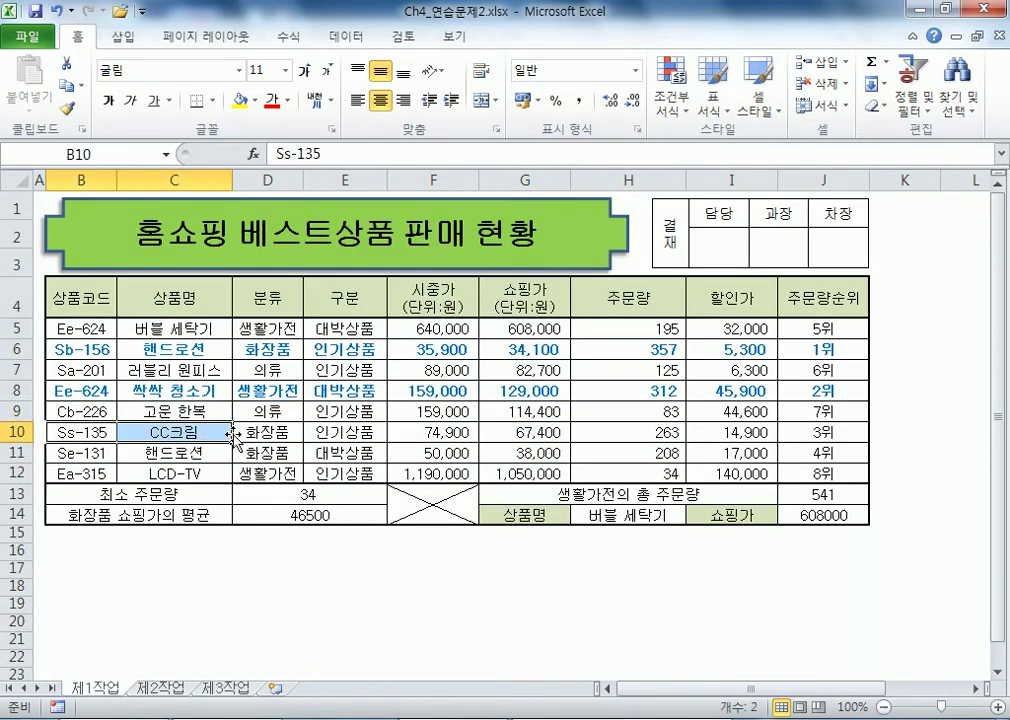
{"action": "left_click", "coordinate": [163, 689]}
{"action": "left_click", "coordinate": [165, 371]}
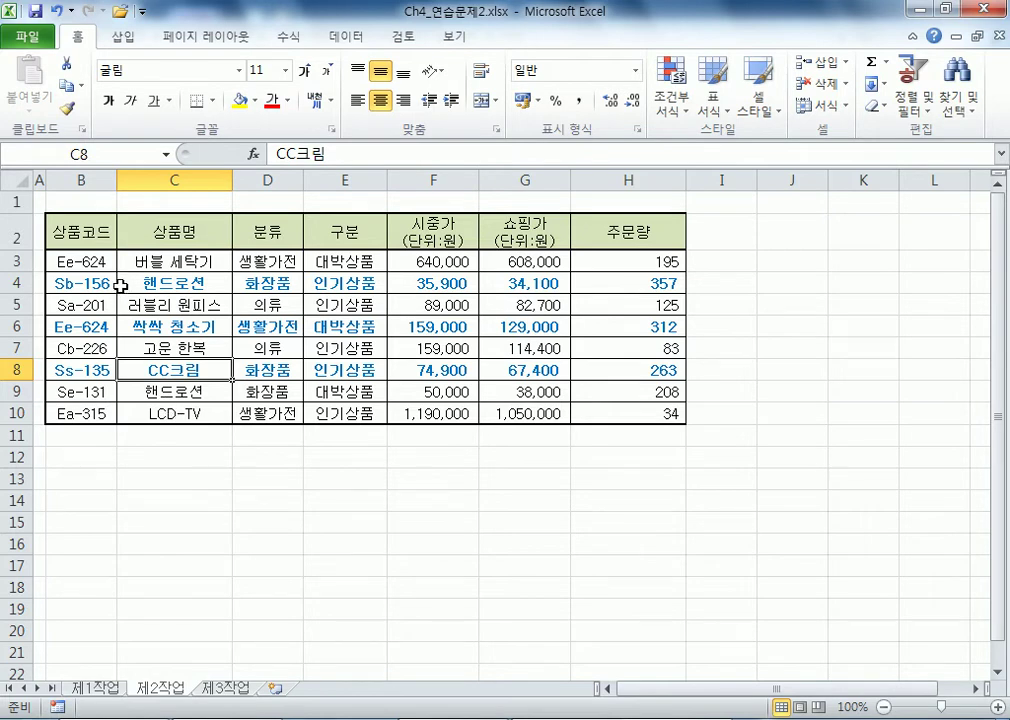
{"action": "key", "text": "ctrl+z"}
{"action": "left_click", "coordinate": [86, 222]}
{"action": "right_click", "coordinate": [84, 219]}
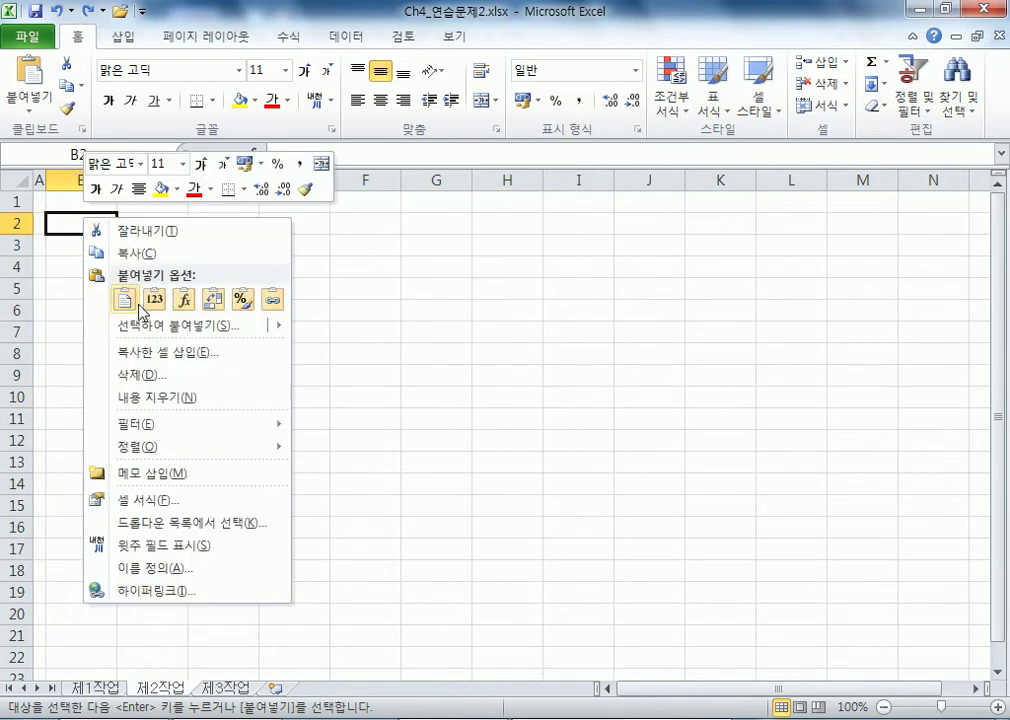
{"action": "mouse_move", "coordinate": [285, 326]}
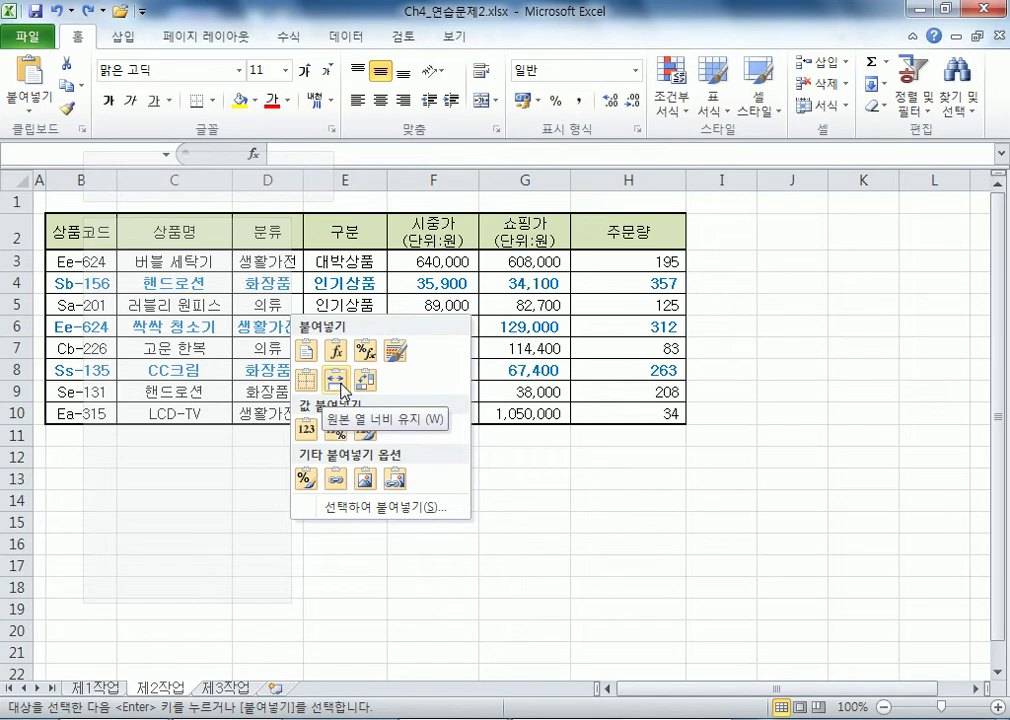
{"action": "left_click", "coordinate": [665, 451]}
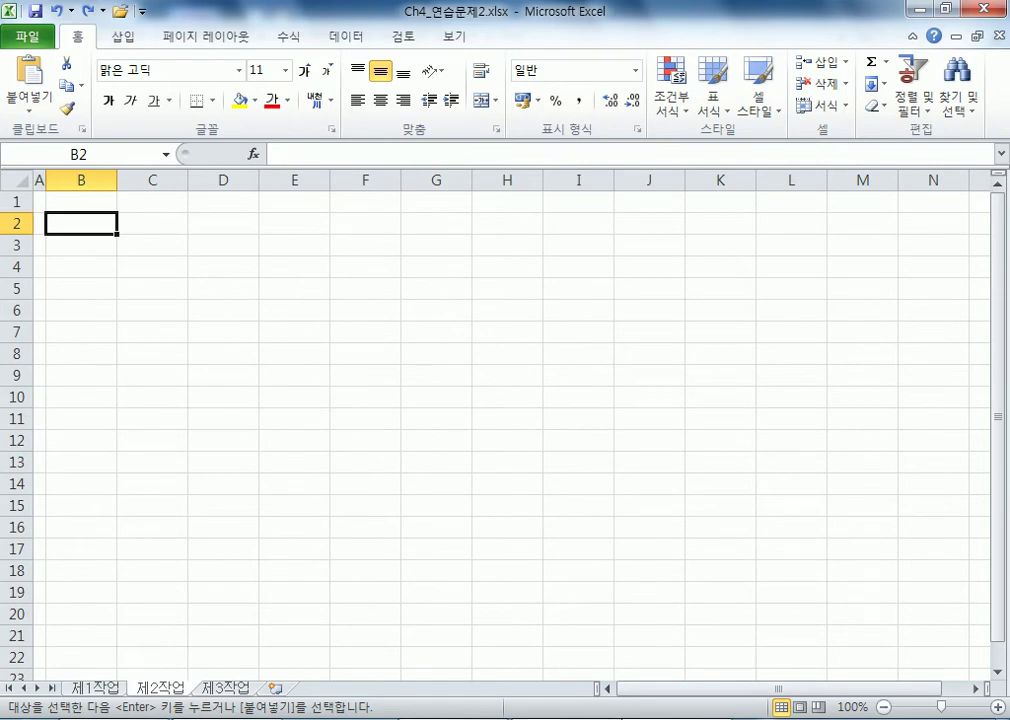
Switch to Ch4.xlsx and examine the 판매수량 data bars on 제2작업 and the source table B4:H12 on 제1작업
{"action": "key", "text": "ctrl+Tab"}
{"action": "left_click_drag", "start_coordinate": [491, 260], "coordinate": [501, 413]}
{"action": "left_click_drag", "start_coordinate": [125, 283], "coordinate": [500, 410]}
{"action": "left_click", "coordinate": [494, 262]}
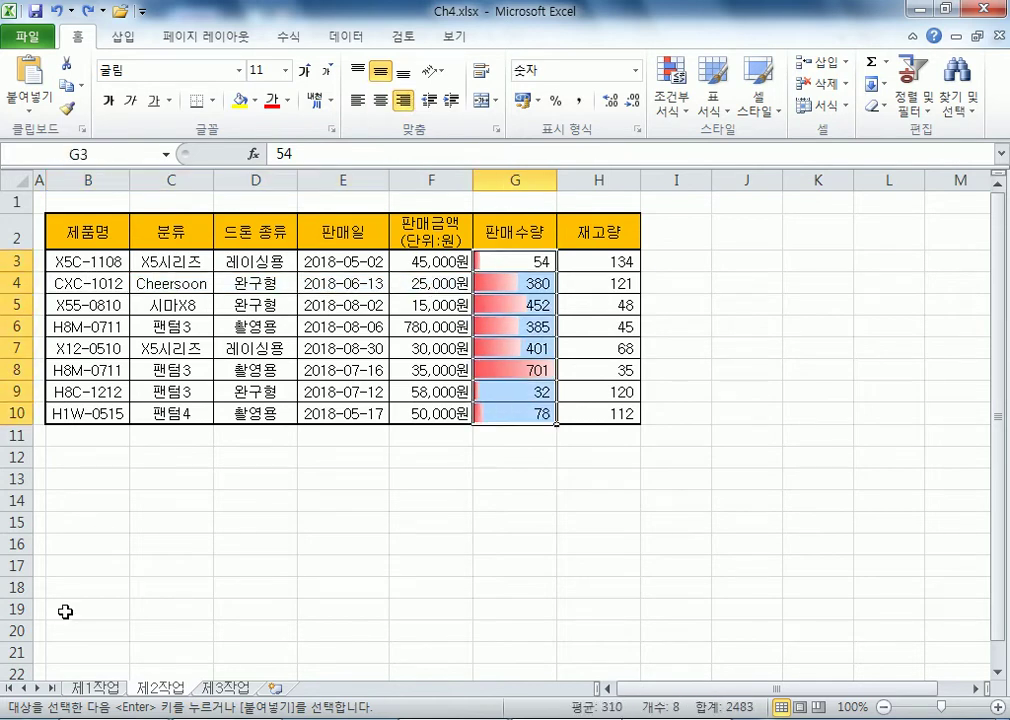
{"action": "left_click", "coordinate": [95, 688]}
{"action": "left_click", "coordinate": [402, 367]}
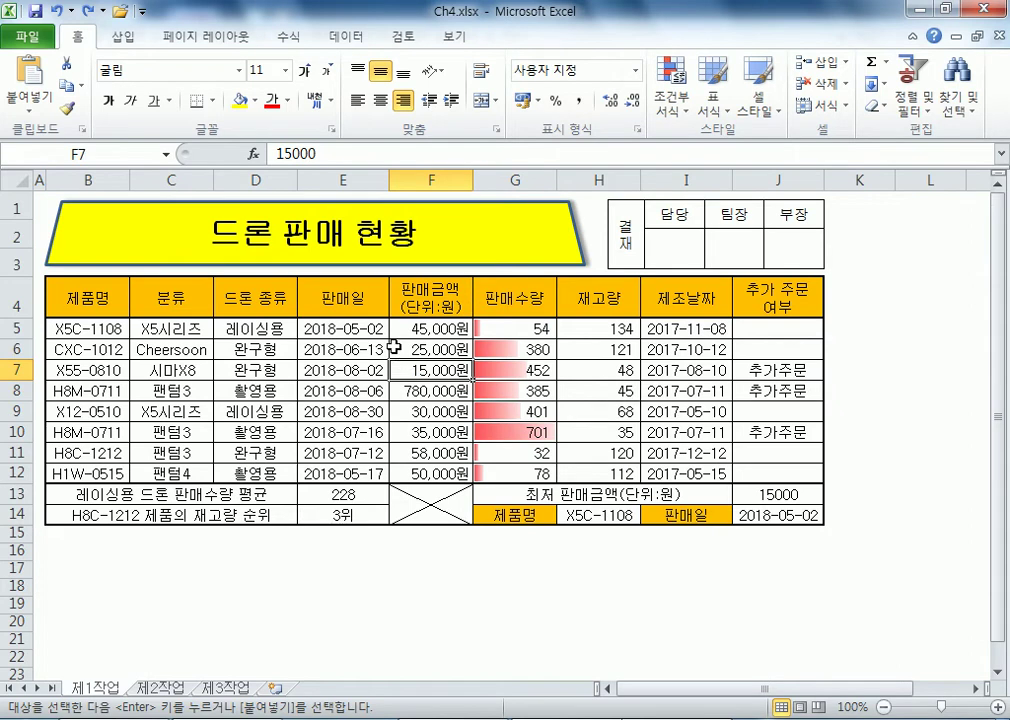
{"action": "left_click_drag", "start_coordinate": [60, 328], "coordinate": [600, 475]}
{"action": "left_click_drag", "start_coordinate": [63, 283], "coordinate": [588, 481]}
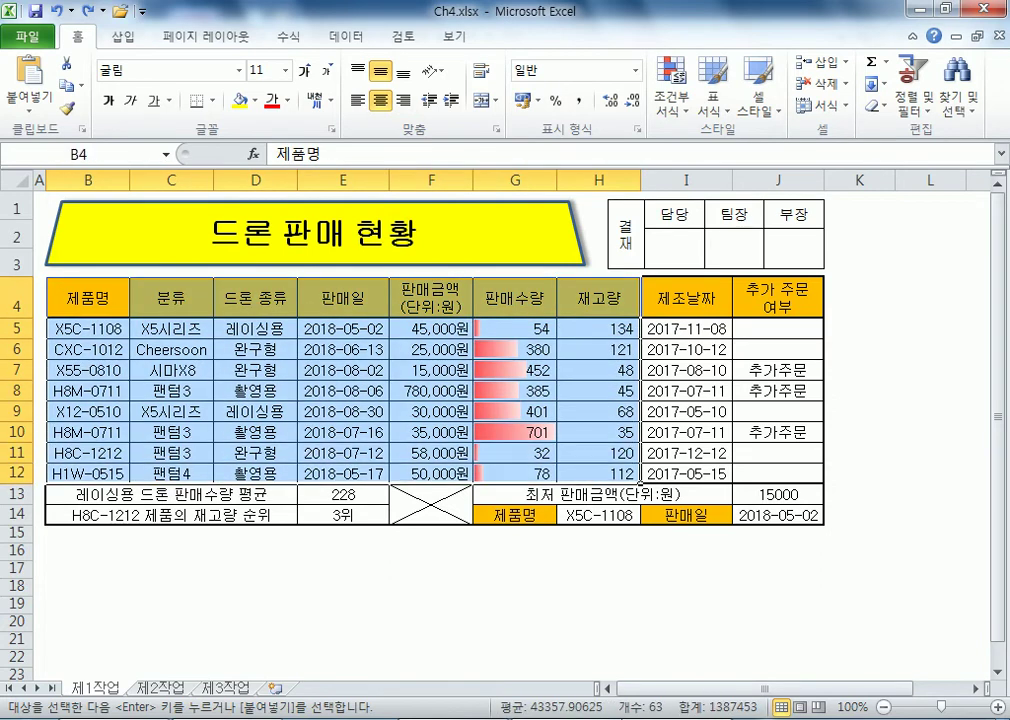
Switch to Ch4_연습문제2.xlsx, clear its copy selection and close the workbook without saving
{"action": "key", "text": "ctrl+Tab"}
{"action": "left_click", "coordinate": [113, 688]}
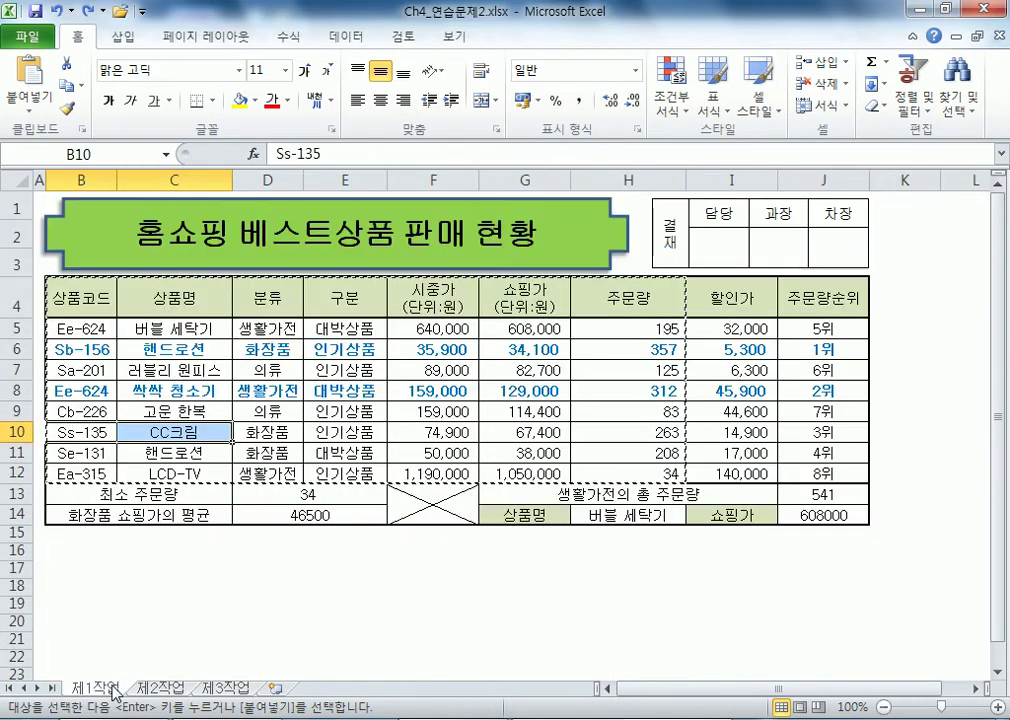
{"action": "left_click", "coordinate": [150, 392]}
{"action": "key", "text": "Escape"}
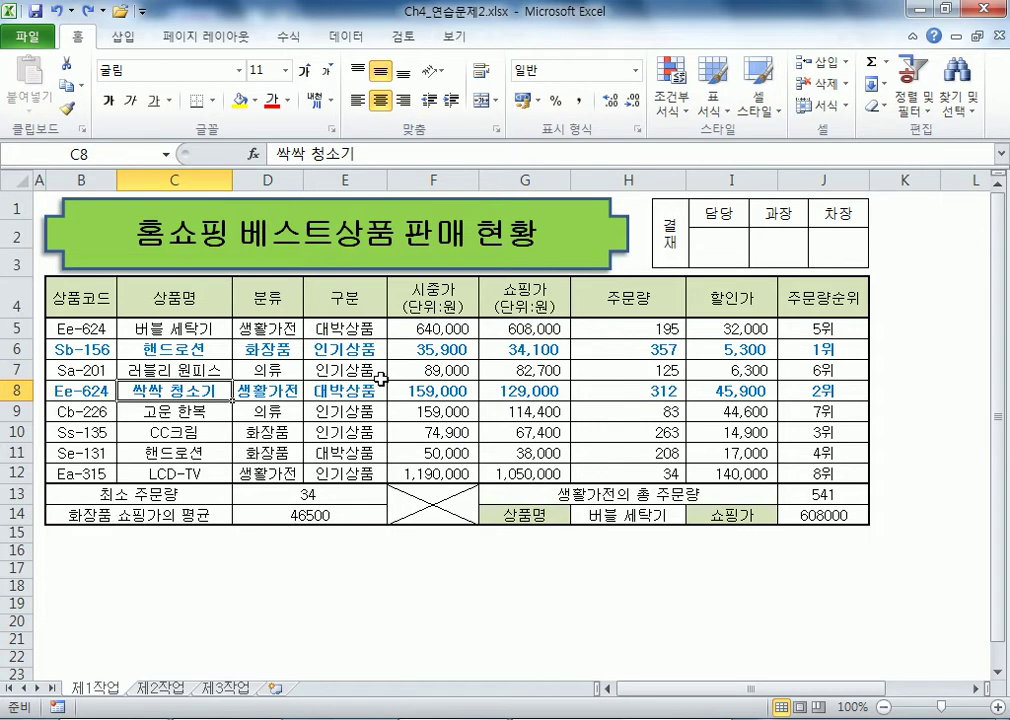
{"action": "key", "text": "alt+F4"}
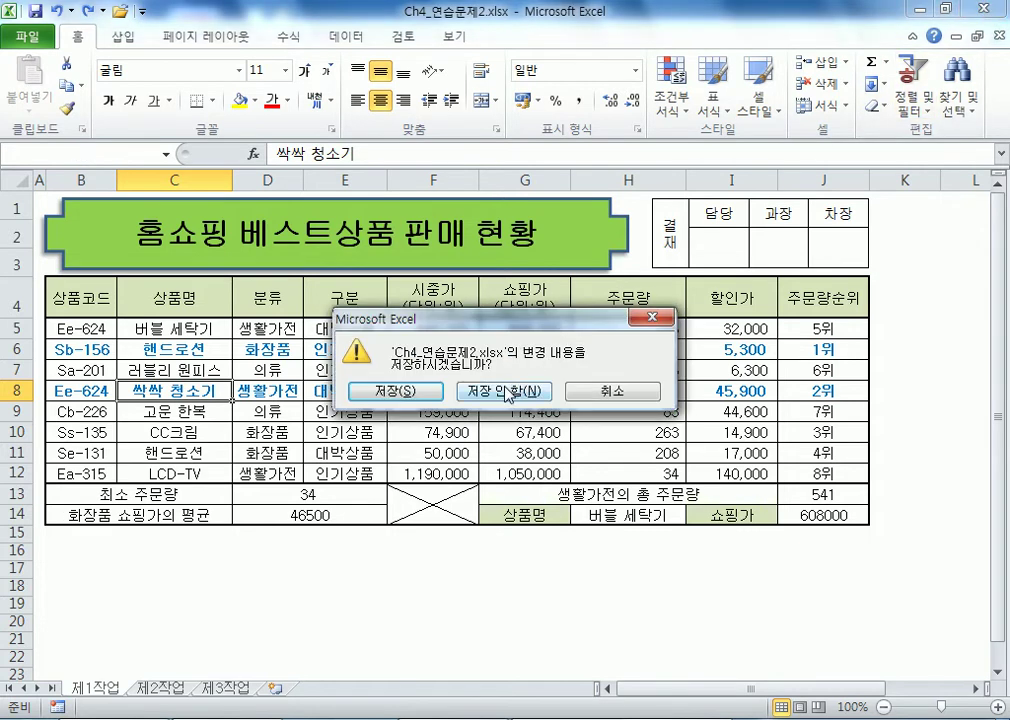
{"action": "left_click", "coordinate": [500, 389]}
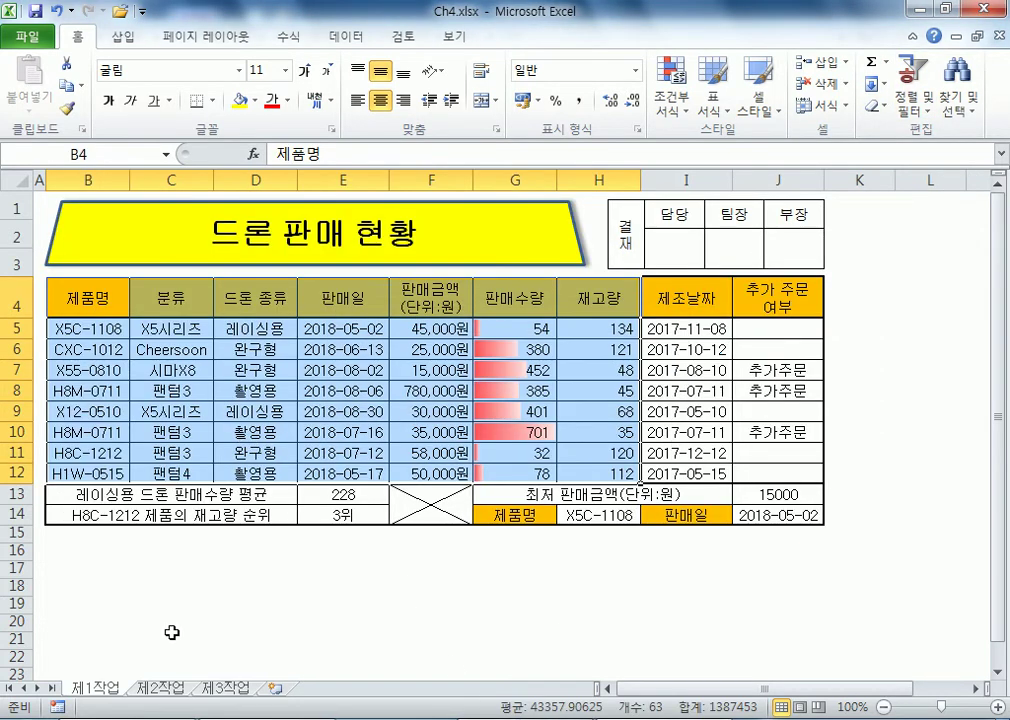
Copy the drone table B4:H12 on 제1작업 and select cell B2 on the 제2작업 sheet
{"action": "left_click", "coordinate": [158, 688]}
{"action": "key", "text": "ctrl+a"}
{"action": "key", "text": "ctrl+c"}
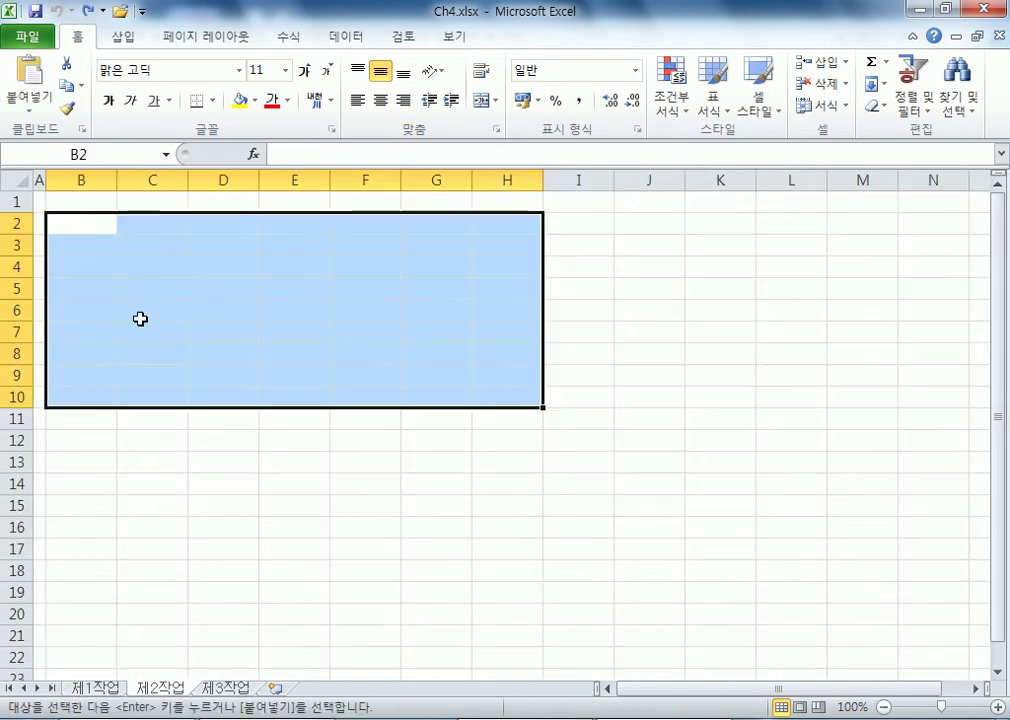
{"action": "left_click", "coordinate": [92, 225]}
{"action": "left_click", "coordinate": [95, 688]}
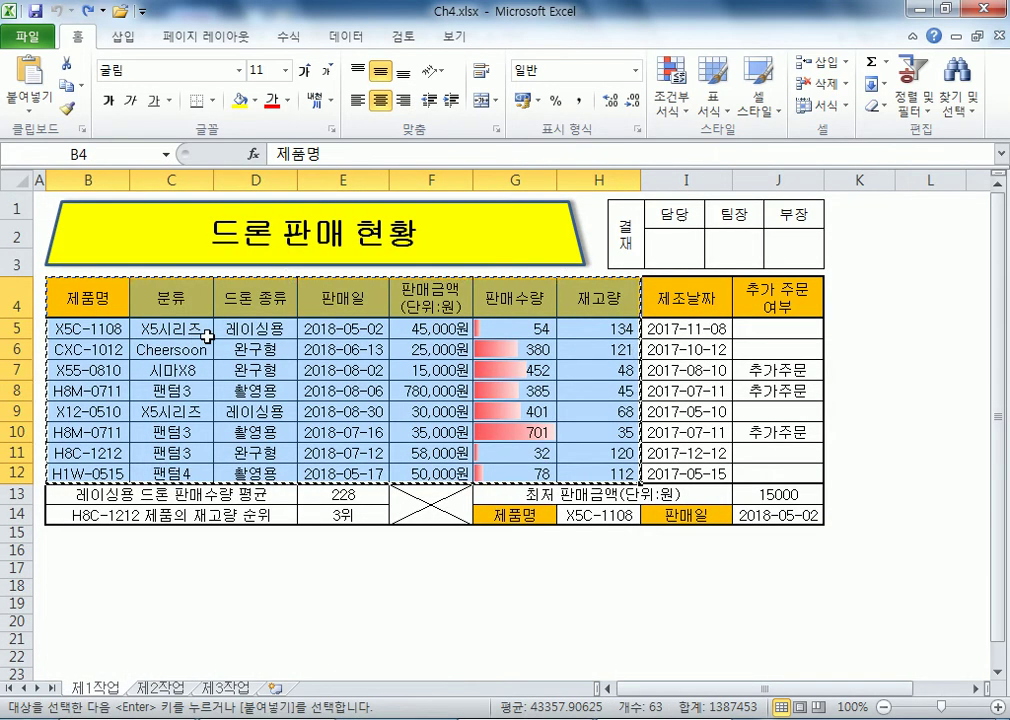
{"action": "left_click", "coordinate": [158, 688]}
Paste the drone table at B2 on 제2작업, applying the source column widths (열 너비) first
{"action": "right_click", "coordinate": [75, 224]}
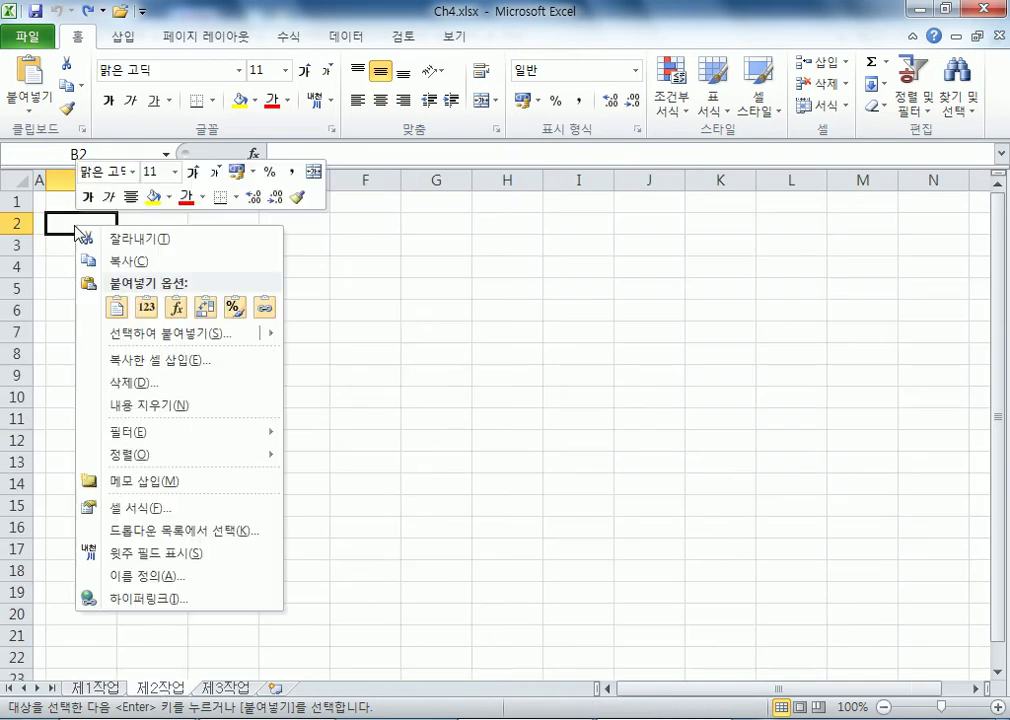
{"action": "mouse_move", "coordinate": [200, 333]}
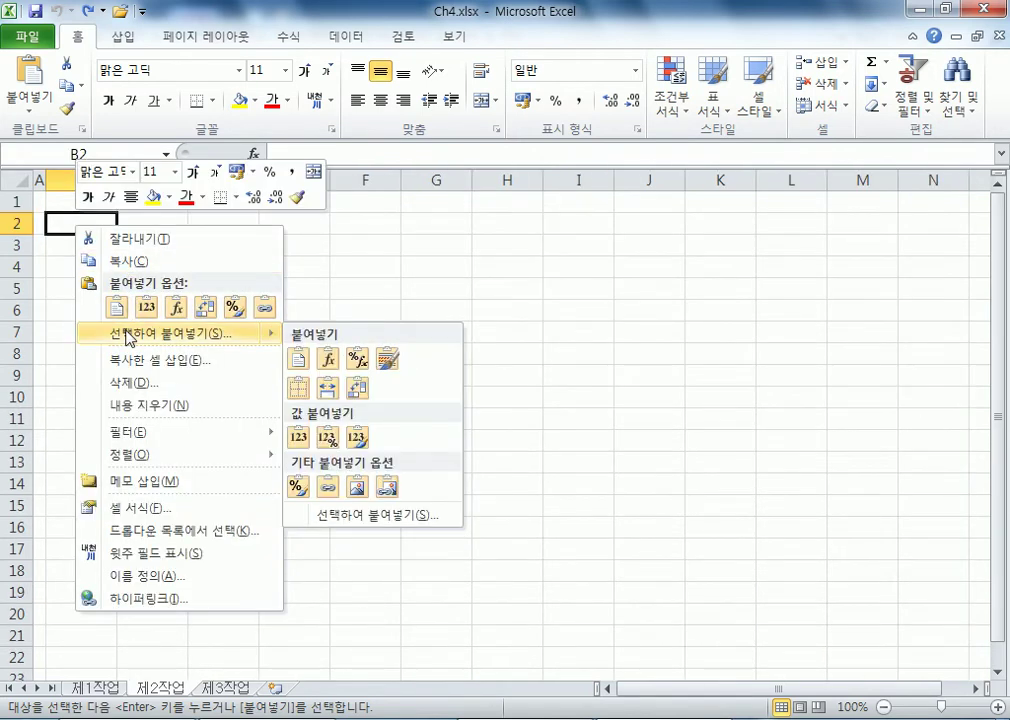
{"action": "left_click", "coordinate": [127, 333]}
{"action": "left_click", "coordinate": [249, 258]}
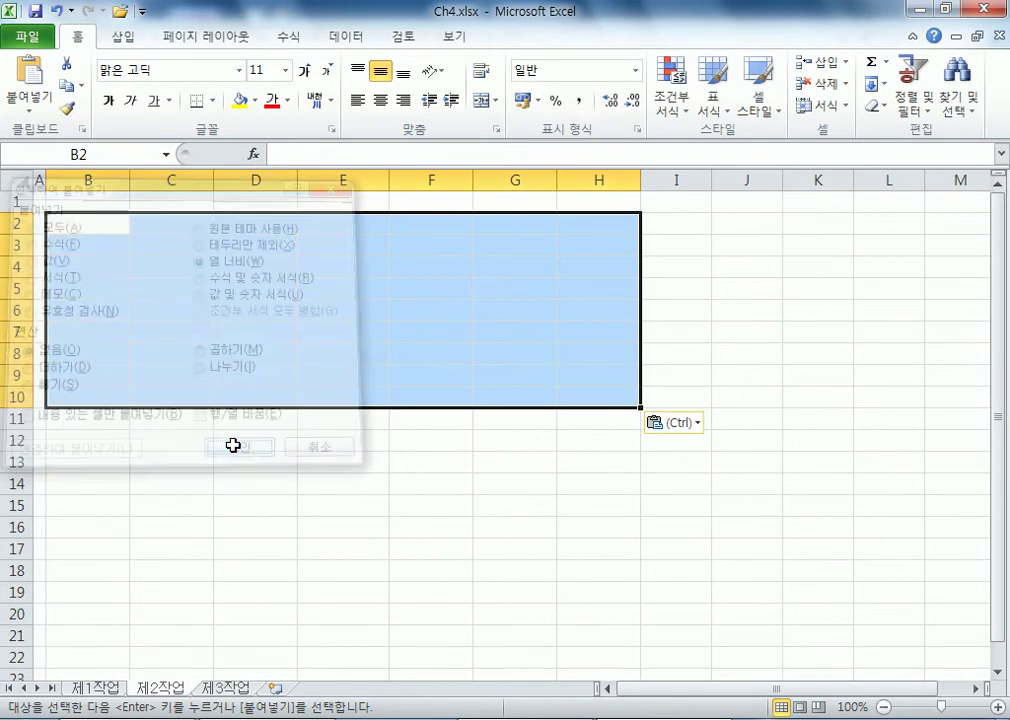
{"action": "left_click", "coordinate": [240, 450]}
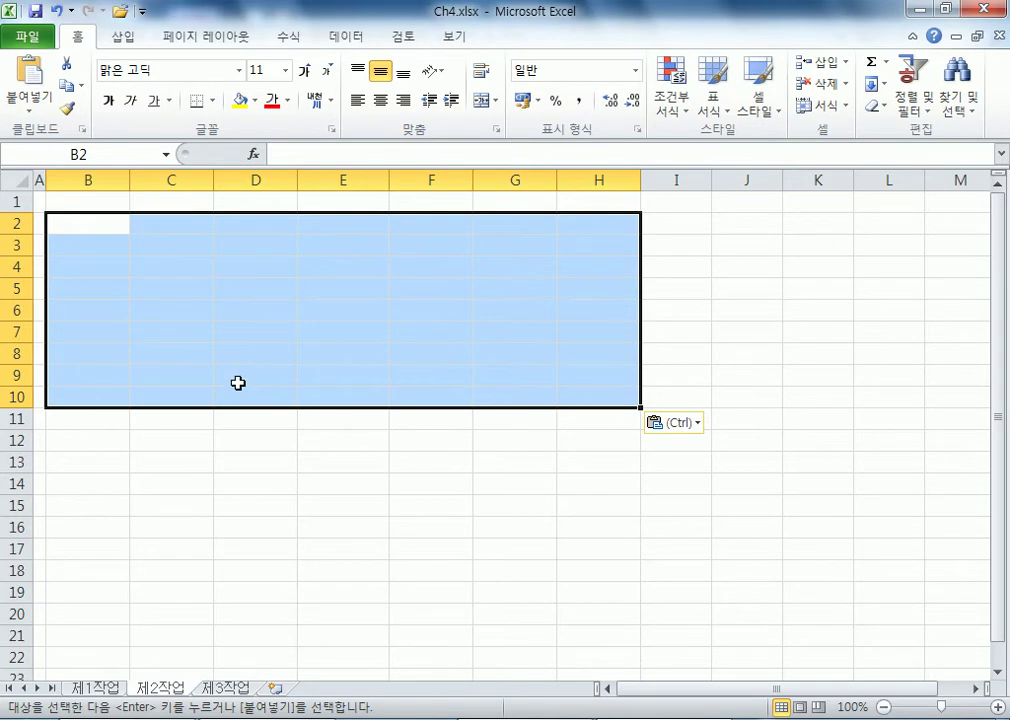
{"action": "key", "text": "ctrl+v"}
{"action": "left_click", "coordinate": [101, 231]}
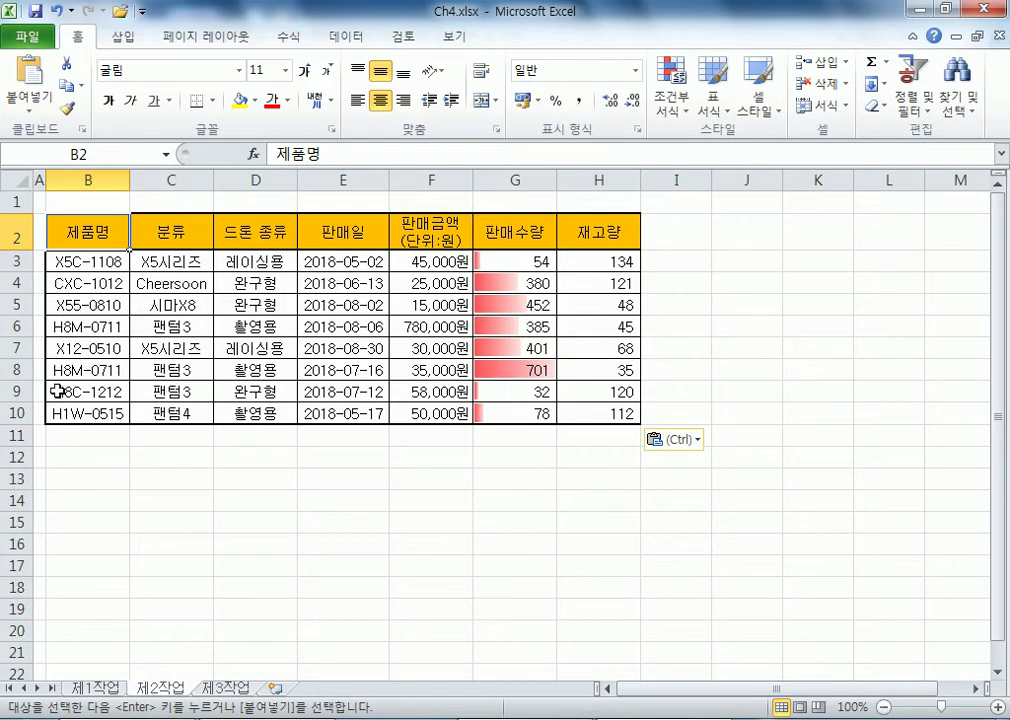
{"action": "left_click", "coordinate": [58, 262]}
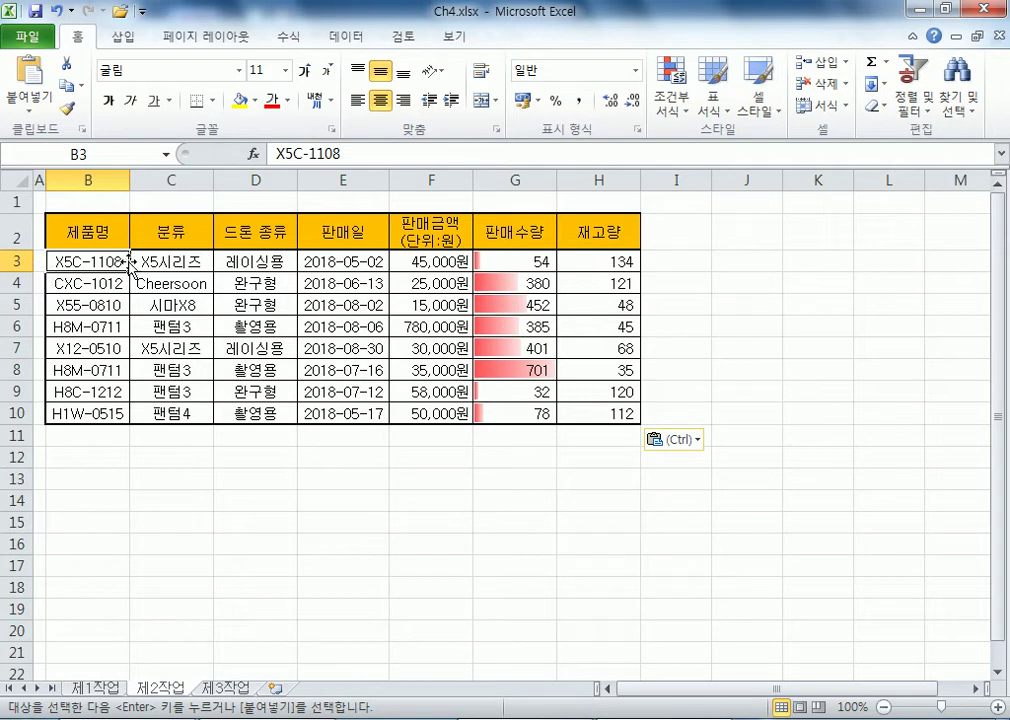
{"action": "left_click", "coordinate": [95, 369]}
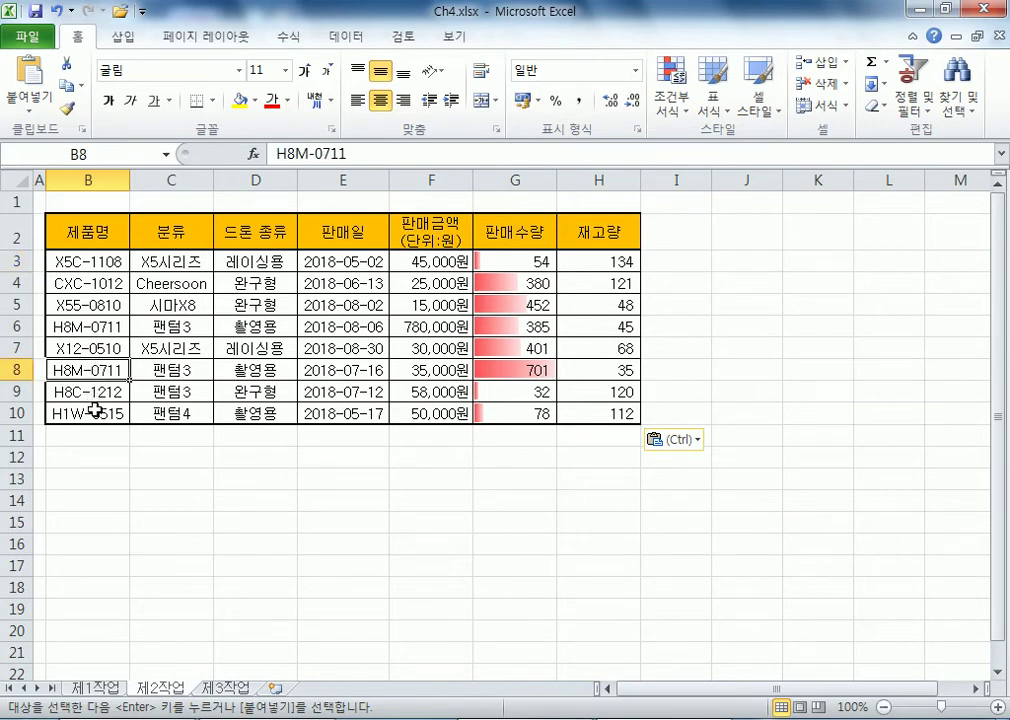
{"action": "left_click", "coordinate": [92, 257]}
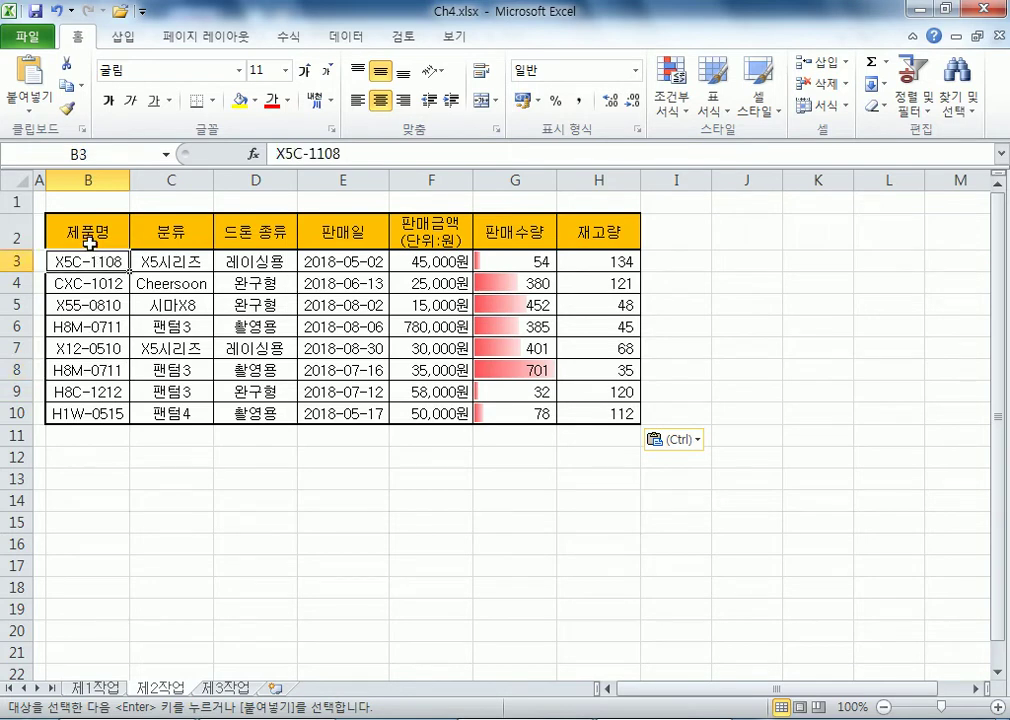
{"action": "left_click_drag", "start_coordinate": [63, 261], "coordinate": [582, 408]}
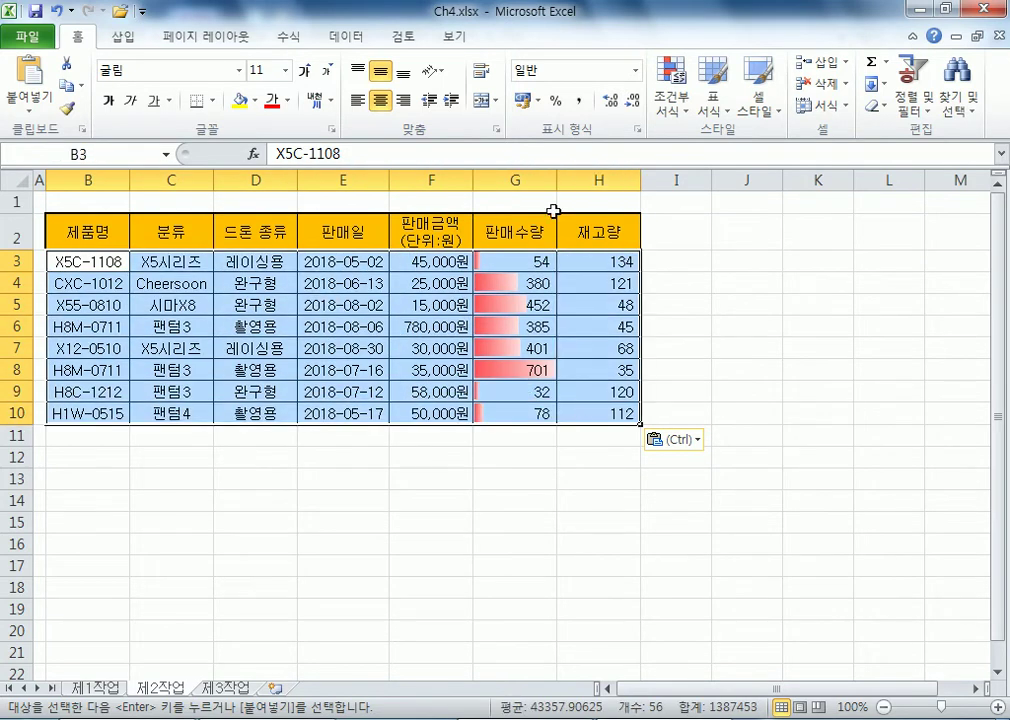
{"action": "left_click", "coordinate": [356, 38]}
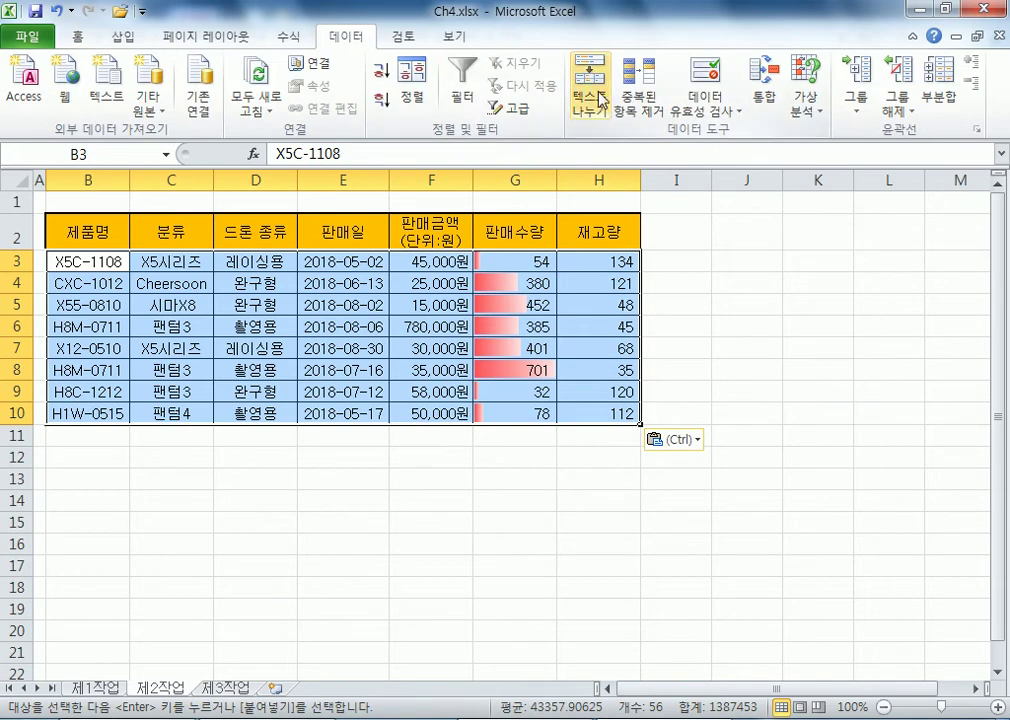
{"action": "left_click", "coordinate": [636, 103]}
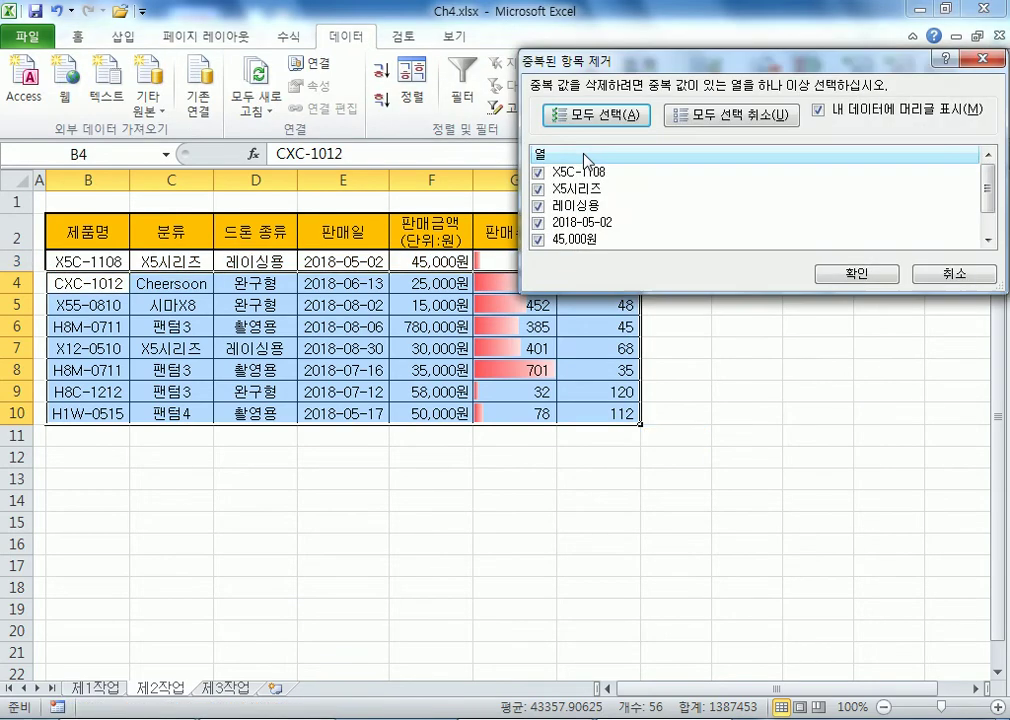
{"action": "left_click", "coordinate": [940, 207]}
{"action": "left_click", "coordinate": [113, 283]}
{"action": "left_click", "coordinate": [218, 305]}
Start Remove Duplicates on the whole table B2:H10 and try out selecting and clearing the columns to compare
{"action": "left_click_drag", "start_coordinate": [79, 234], "coordinate": [598, 369]}
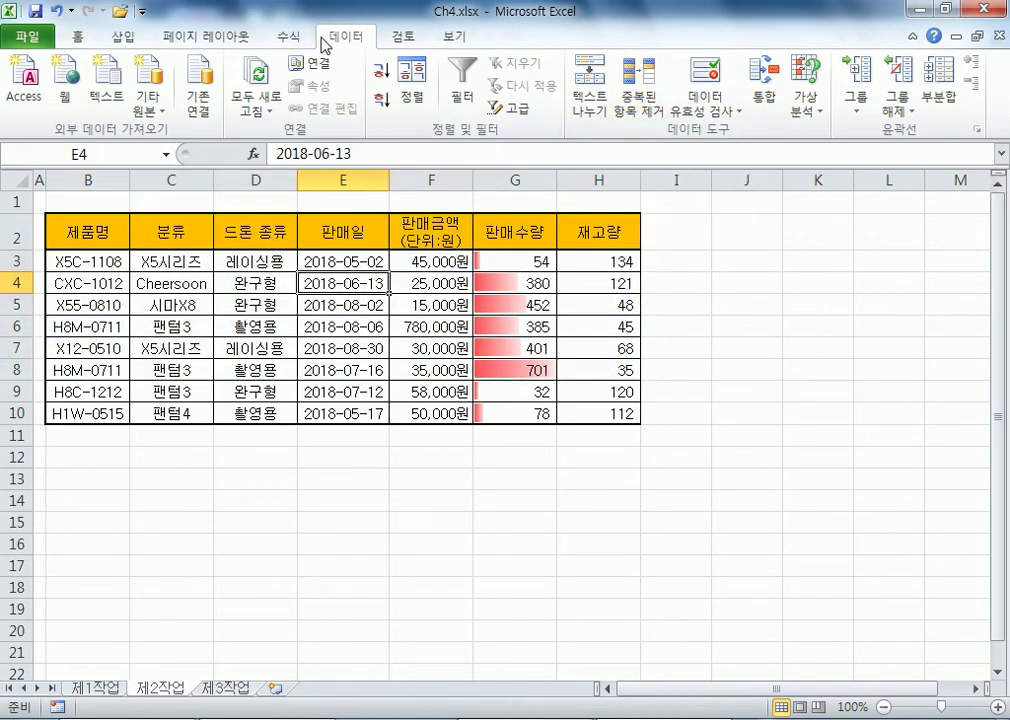
{"action": "left_click", "coordinate": [640, 105]}
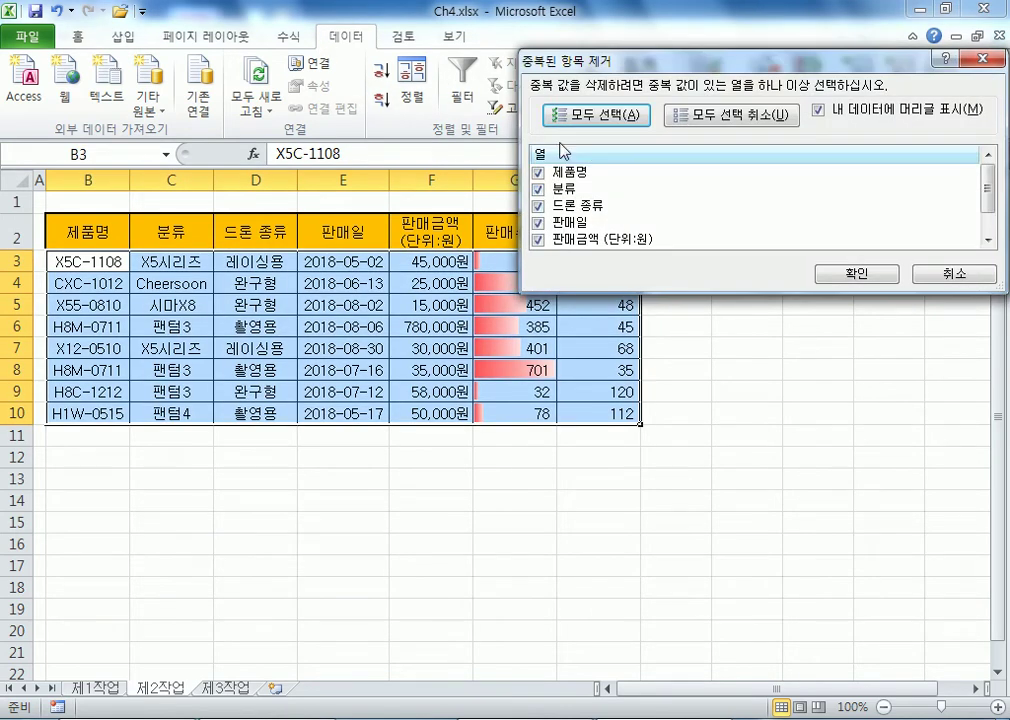
{"action": "left_click_drag", "start_coordinate": [552, 55], "coordinate": [342, 54]}
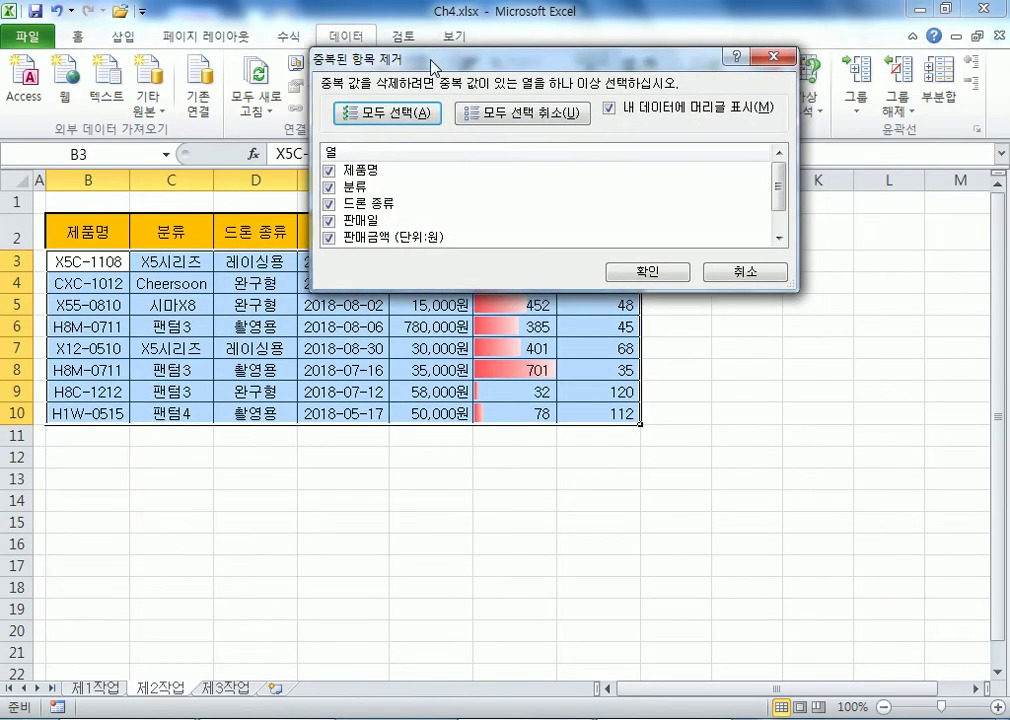
{"action": "left_click", "coordinate": [495, 114]}
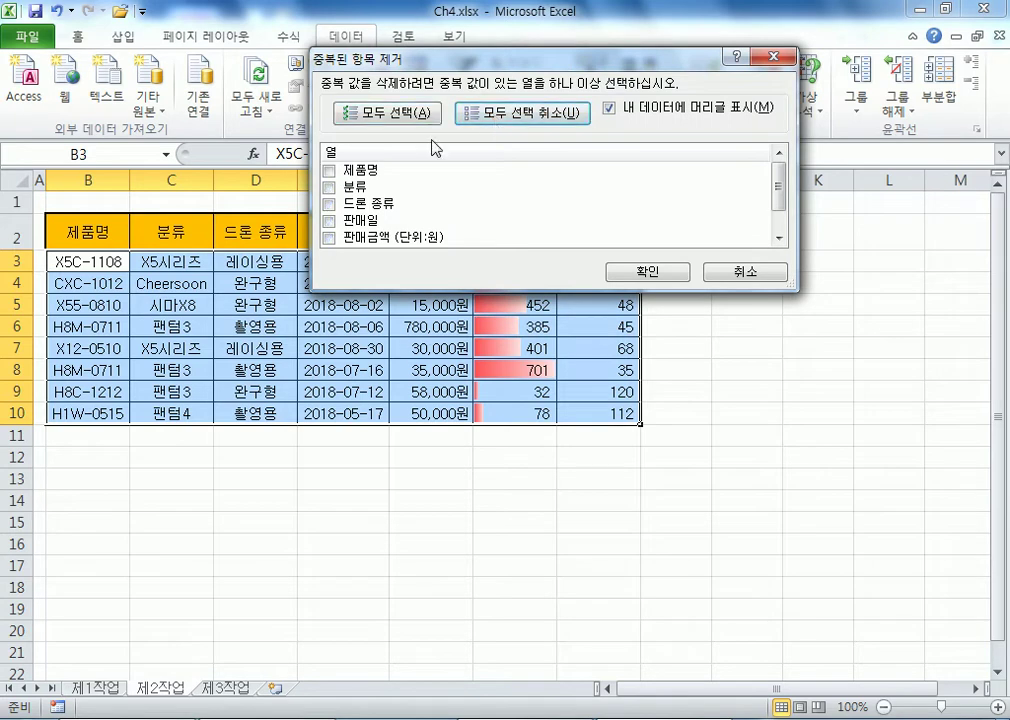
{"action": "left_click", "coordinate": [330, 171]}
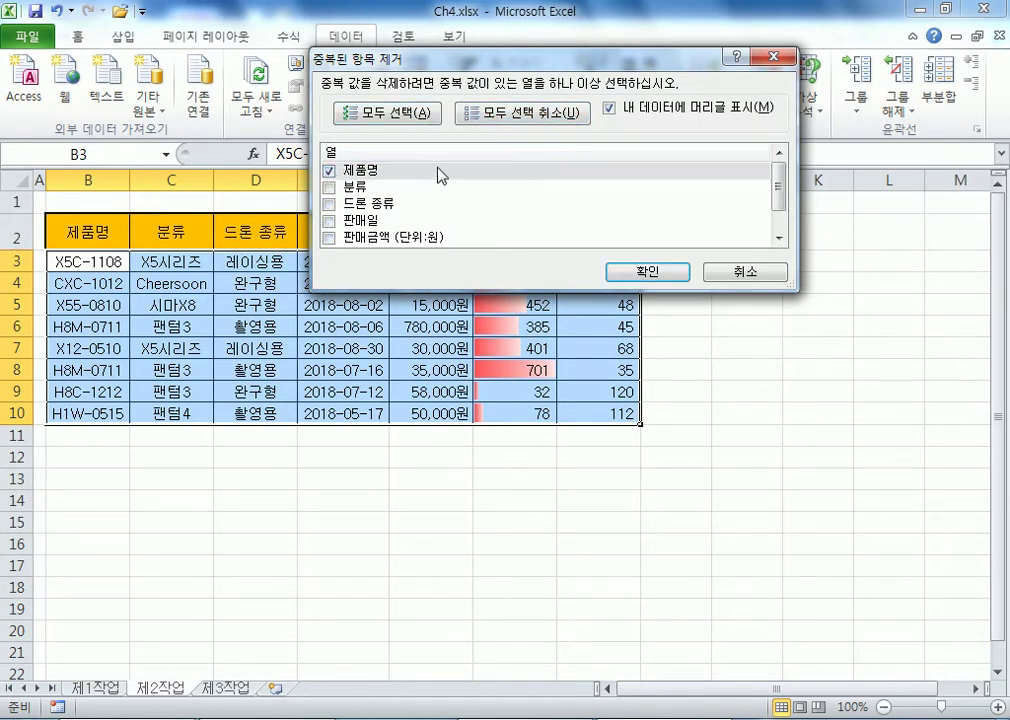
{"action": "left_click", "coordinate": [388, 112]}
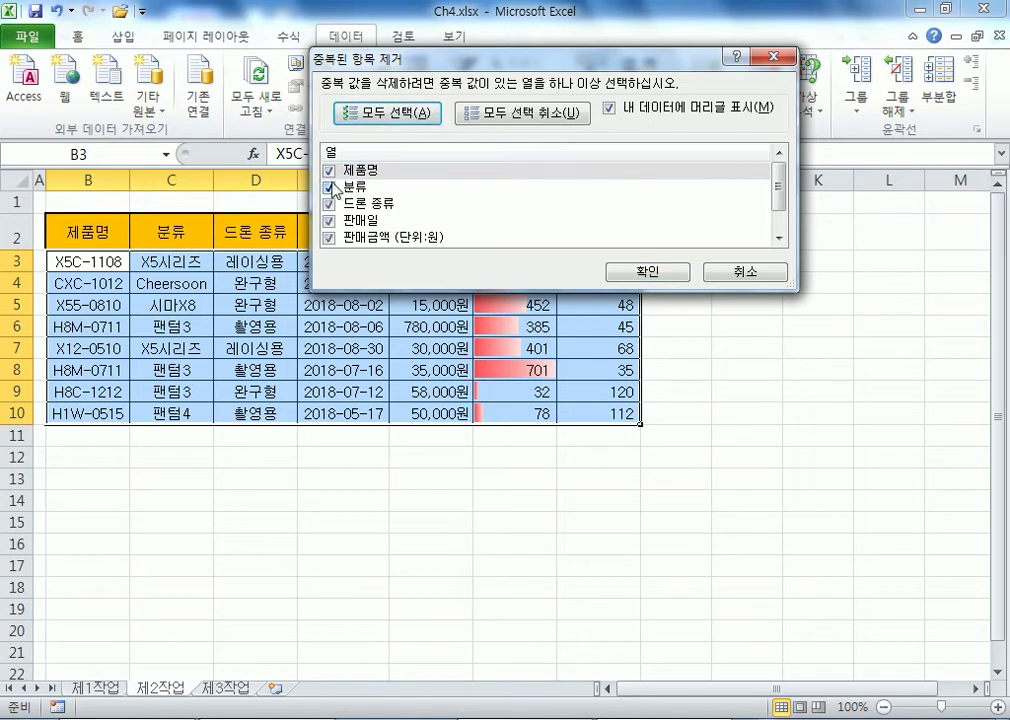
{"action": "left_click", "coordinate": [329, 187]}
{"action": "left_click", "coordinate": [367, 114]}
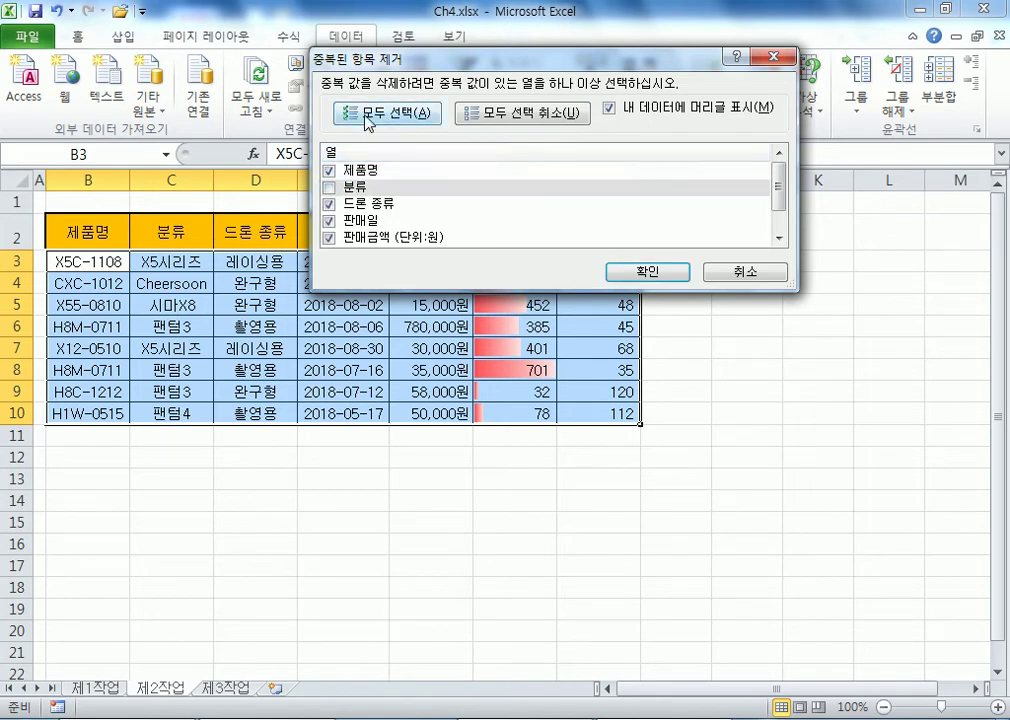
{"action": "left_click", "coordinate": [494, 116]}
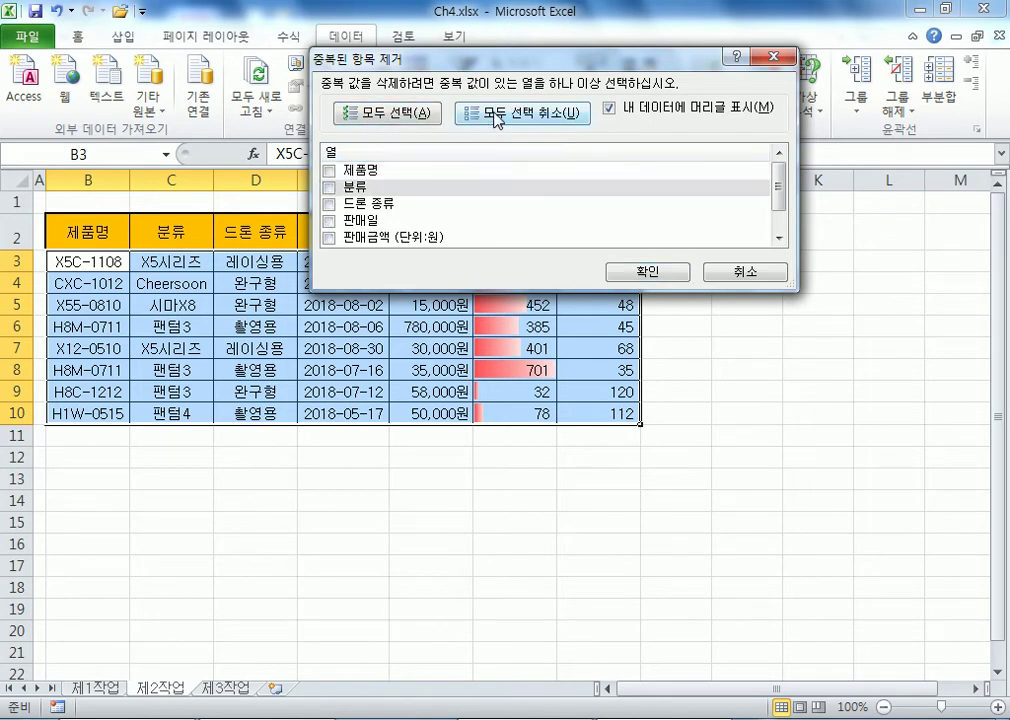
Remove the table rows with duplicate 제품명 values and undo the removal
{"action": "left_click", "coordinate": [329, 171]}
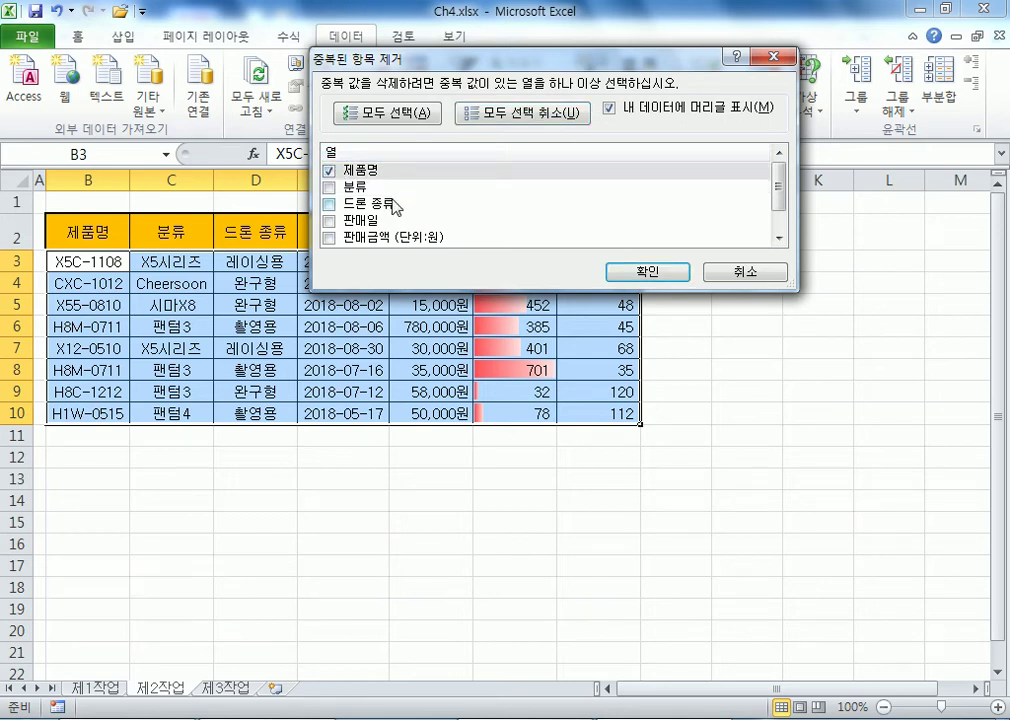
{"action": "left_click", "coordinate": [646, 272]}
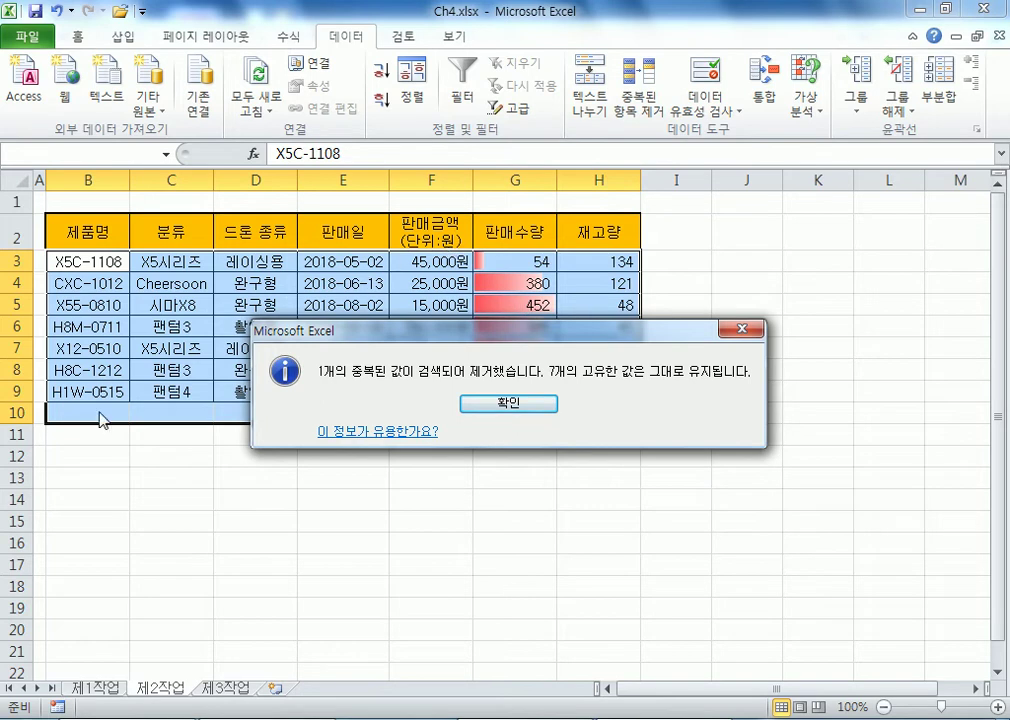
{"action": "left_click", "coordinate": [522, 407]}
{"action": "left_click", "coordinate": [343, 283]}
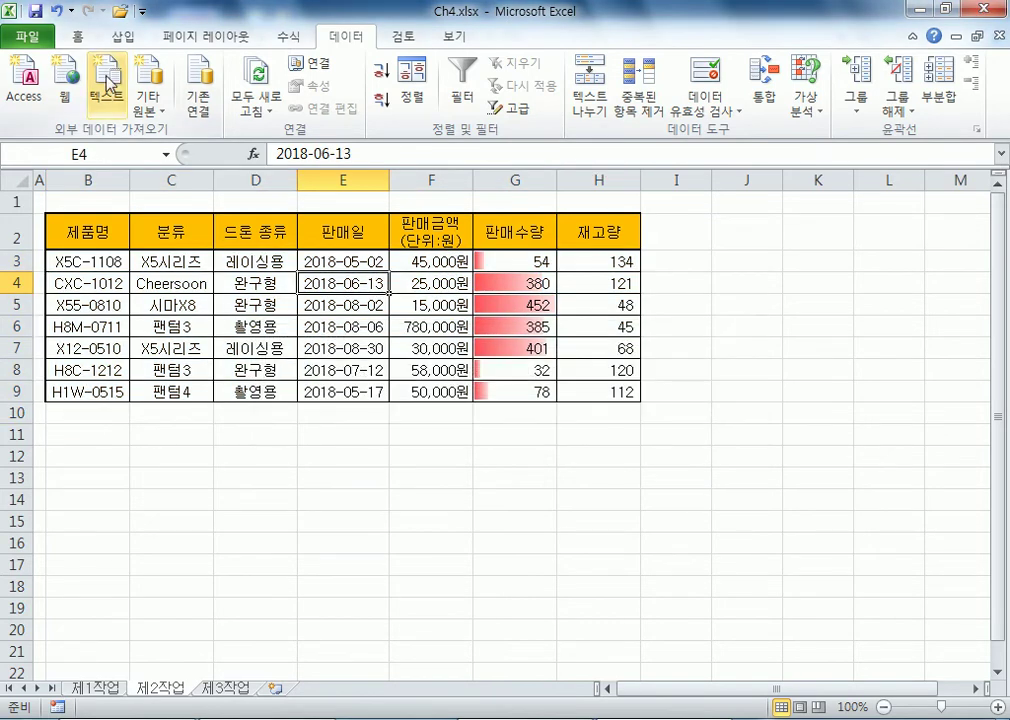
{"action": "left_click", "coordinate": [57, 11]}
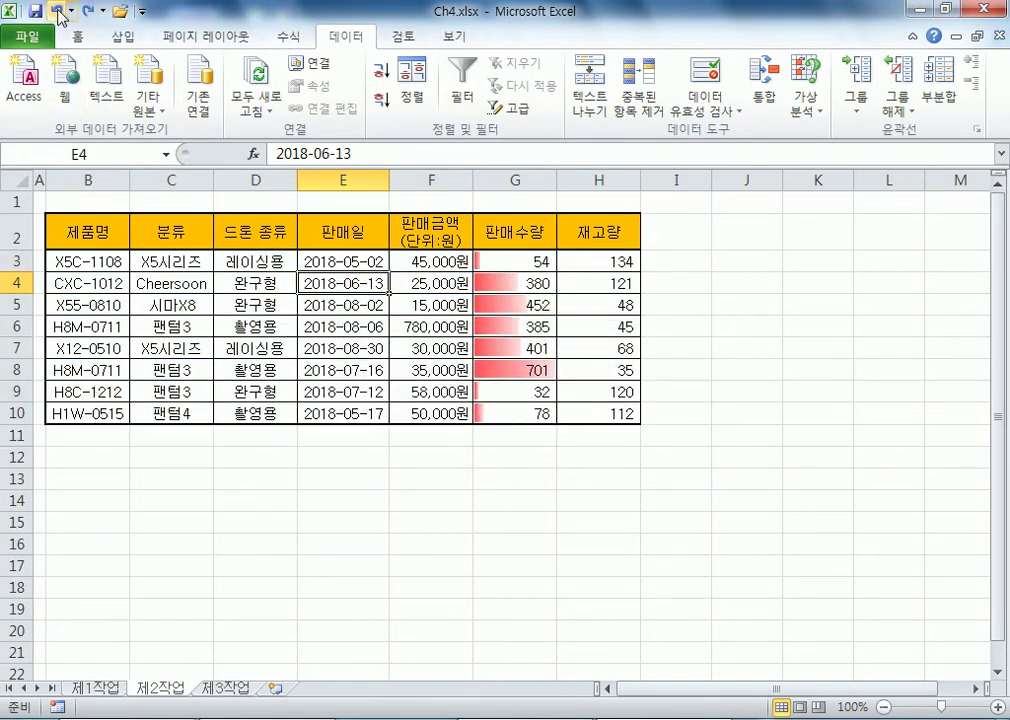
Compare the two H8M-0711 entries in rows 6 and 8 of the 제2작업 table
{"action": "left_click", "coordinate": [128, 414]}
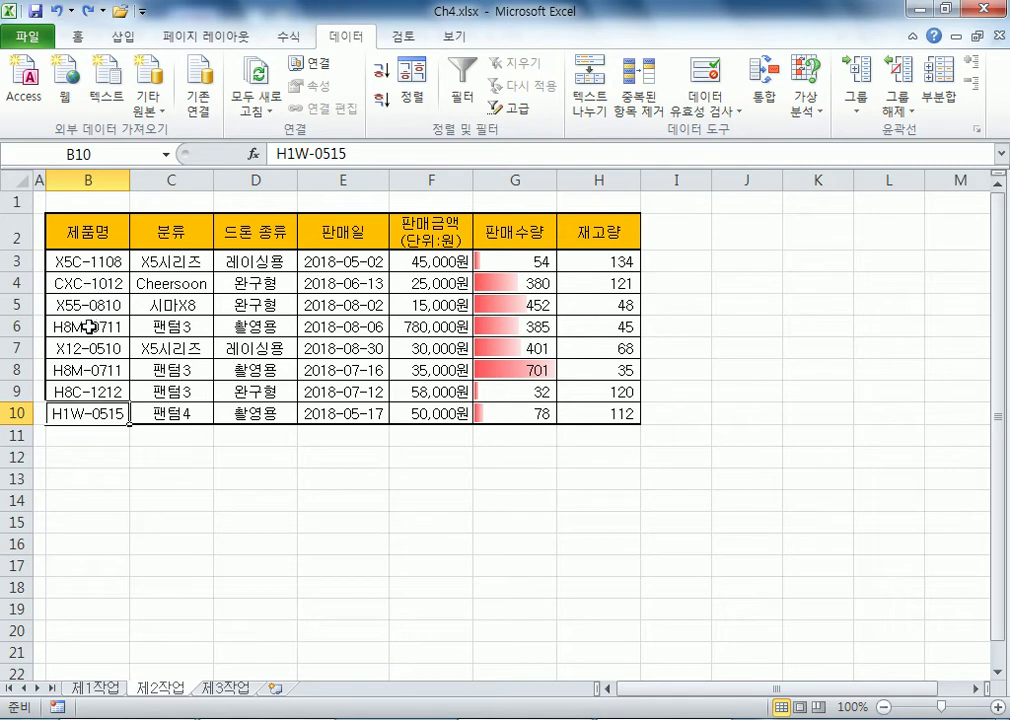
{"action": "left_click", "coordinate": [81, 369]}
{"action": "left_click", "coordinate": [76, 328]}
{"action": "left_click", "coordinate": [18, 327]}
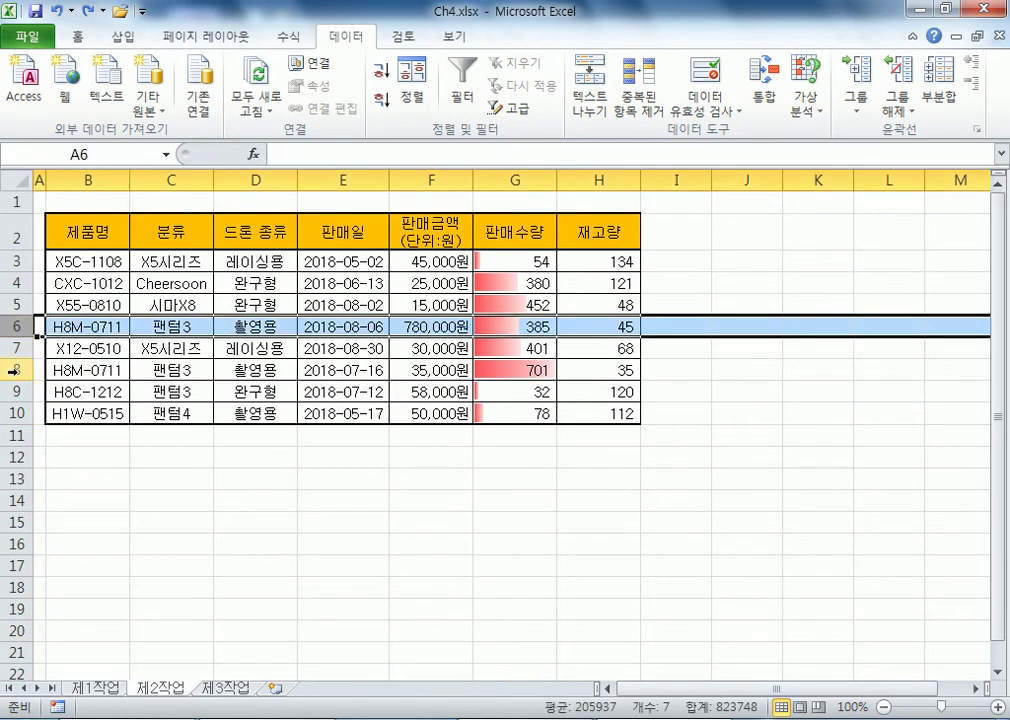
{"action": "left_click", "coordinate": [18, 369]}
{"action": "left_click", "coordinate": [18, 327]}
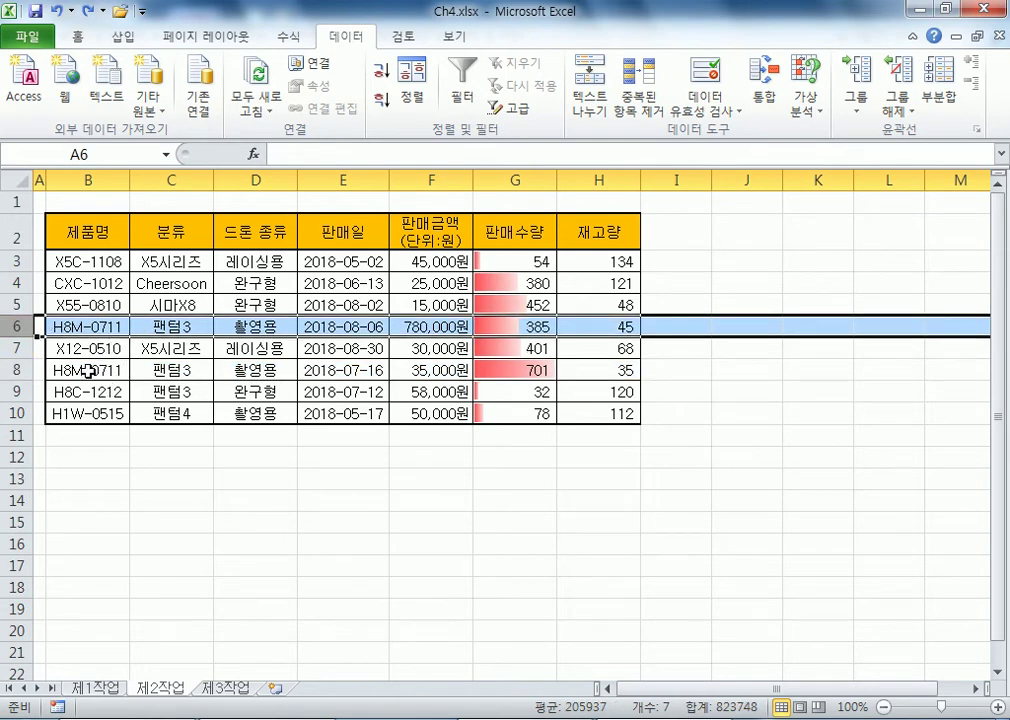
{"action": "left_click", "coordinate": [12, 370]}
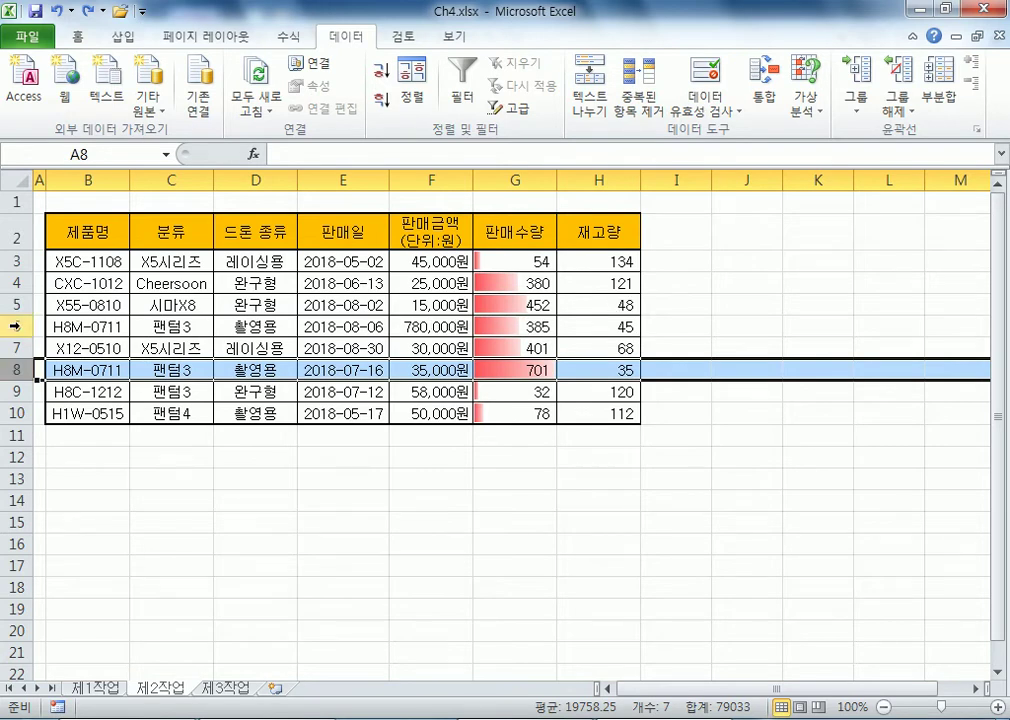
{"action": "left_click", "coordinate": [15, 326], "text": "ctrl"}
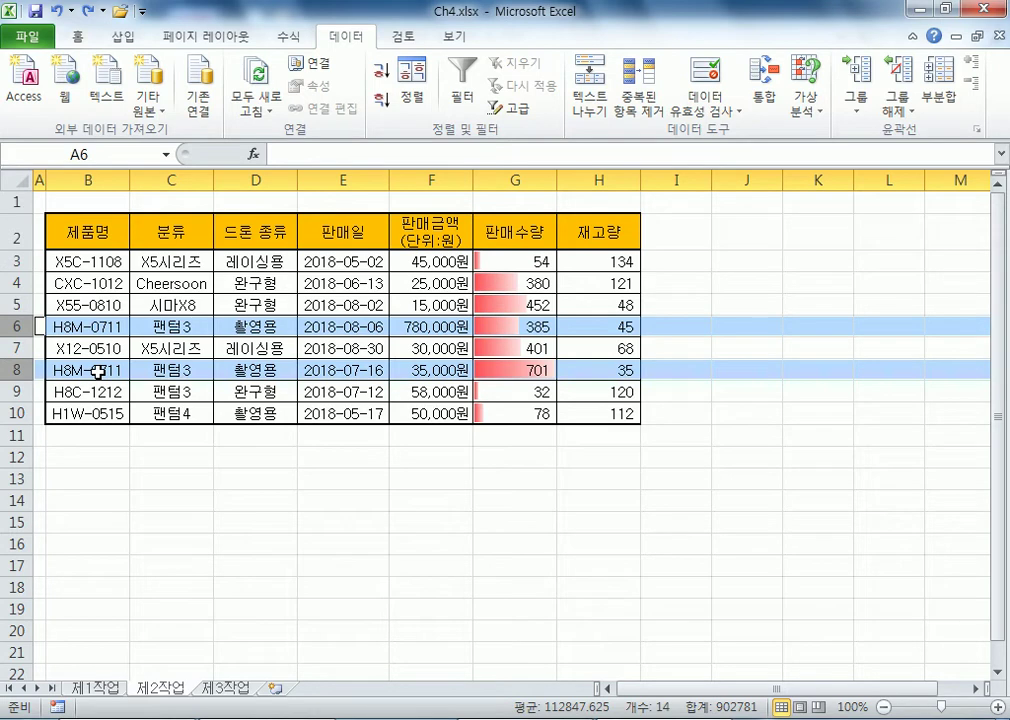
{"action": "left_click", "coordinate": [106, 261]}
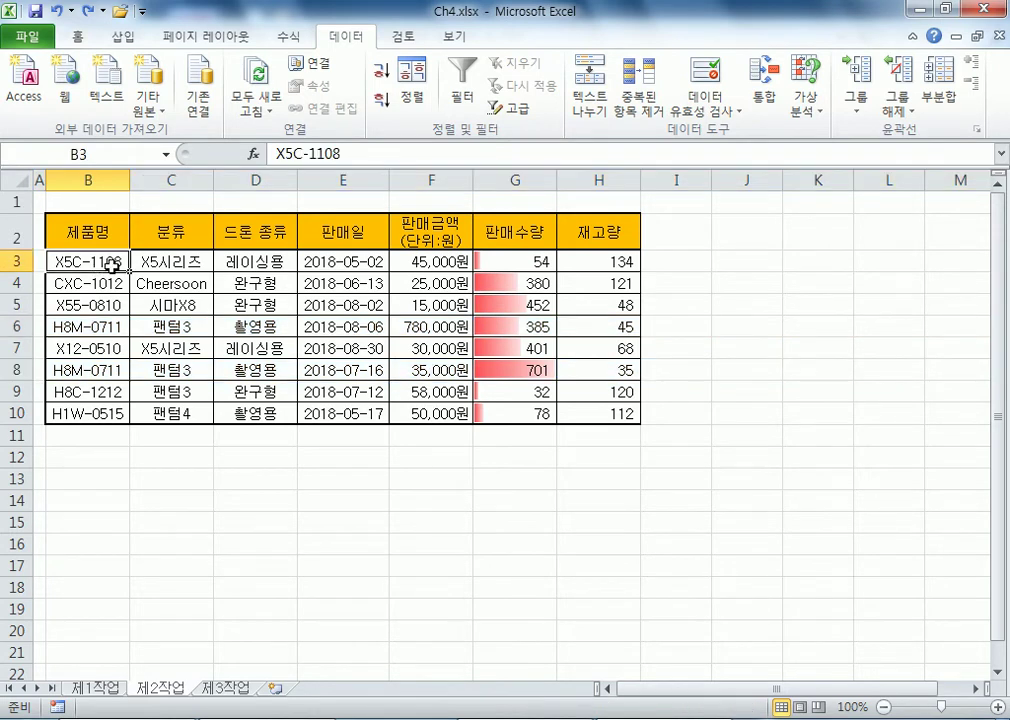
Try removing duplicate rows from the 제2작업 table by comparing only 제품명, and undo the removal
{"action": "left_click", "coordinate": [648, 78]}
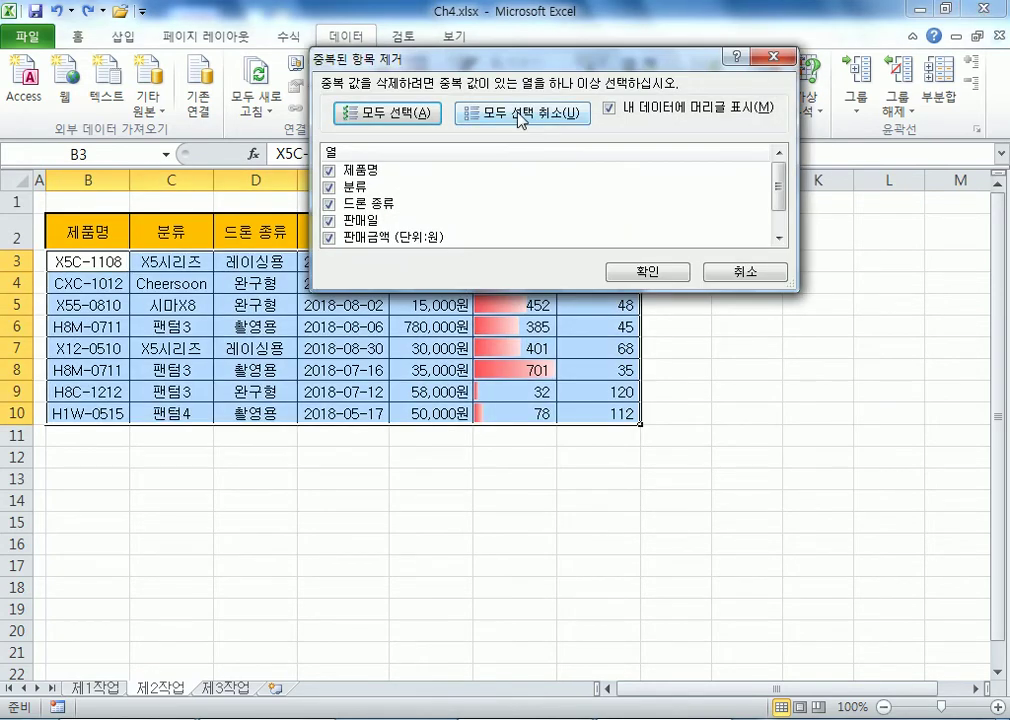
{"action": "left_click", "coordinate": [520, 118]}
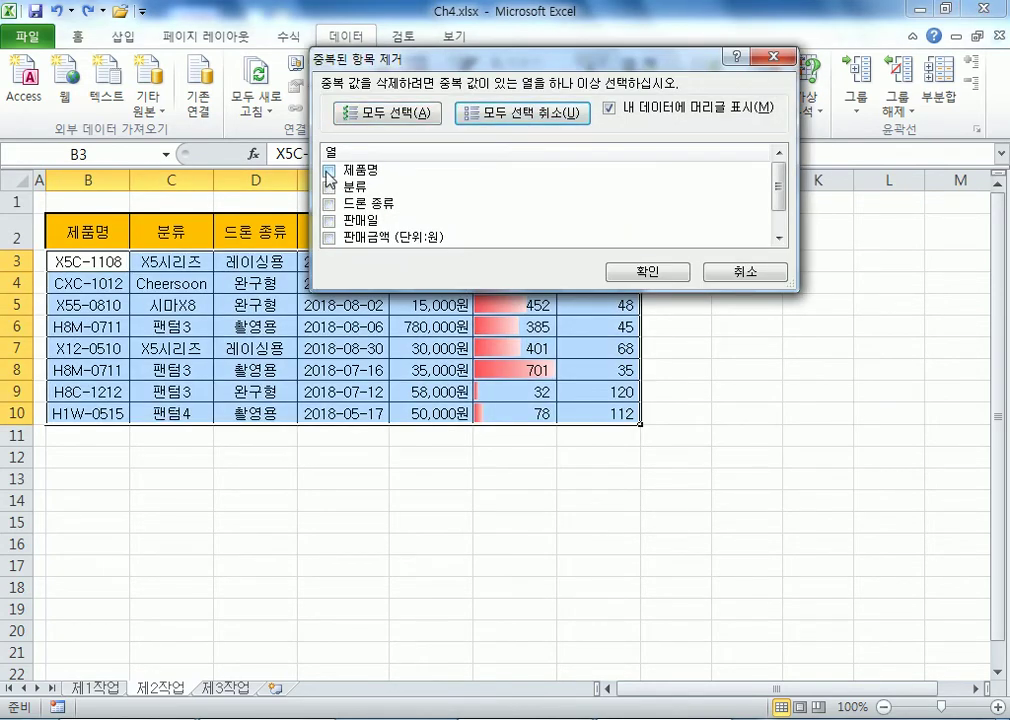
{"action": "left_click", "coordinate": [329, 171]}
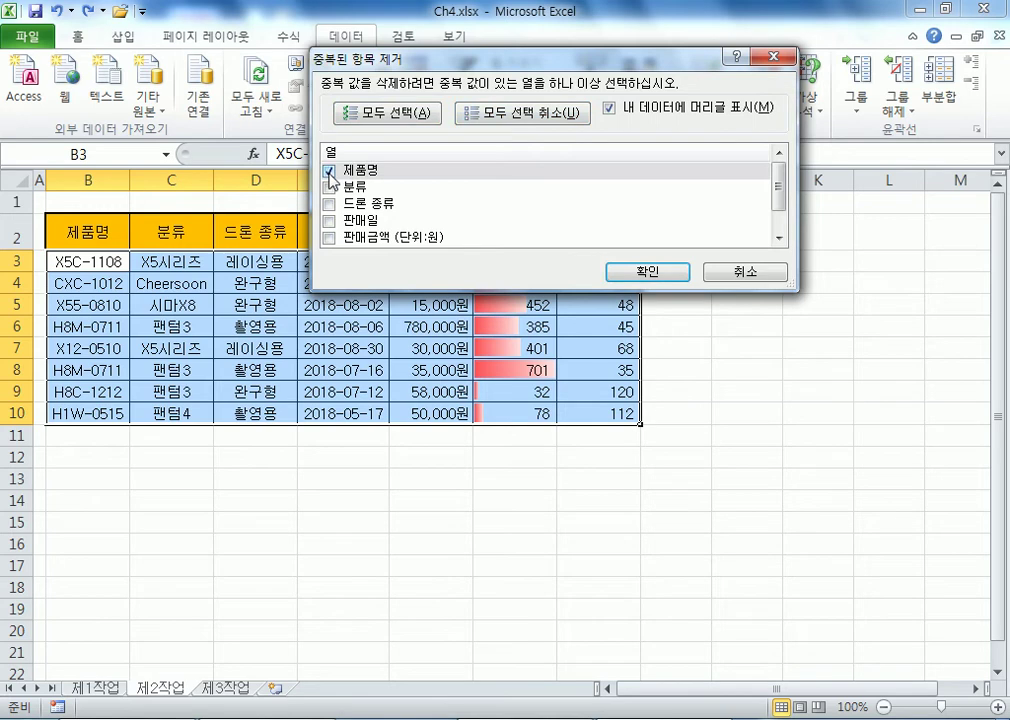
{"action": "left_click", "coordinate": [620, 272]}
{"action": "left_click", "coordinate": [512, 402]}
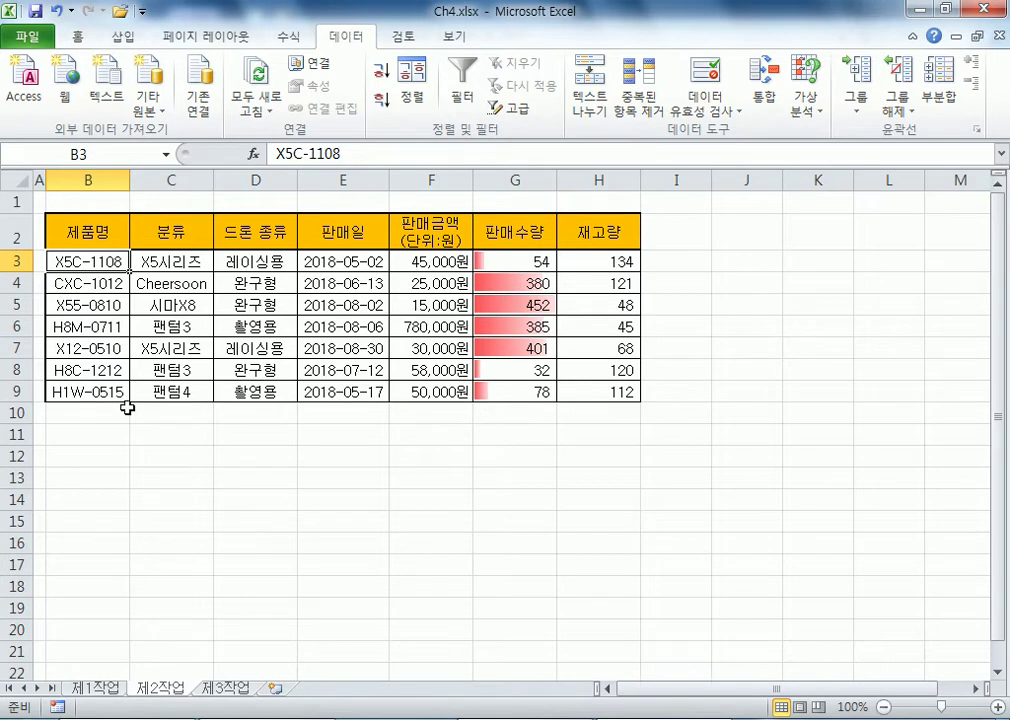
{"action": "left_click_drag", "start_coordinate": [72, 232], "coordinate": [580, 411]}
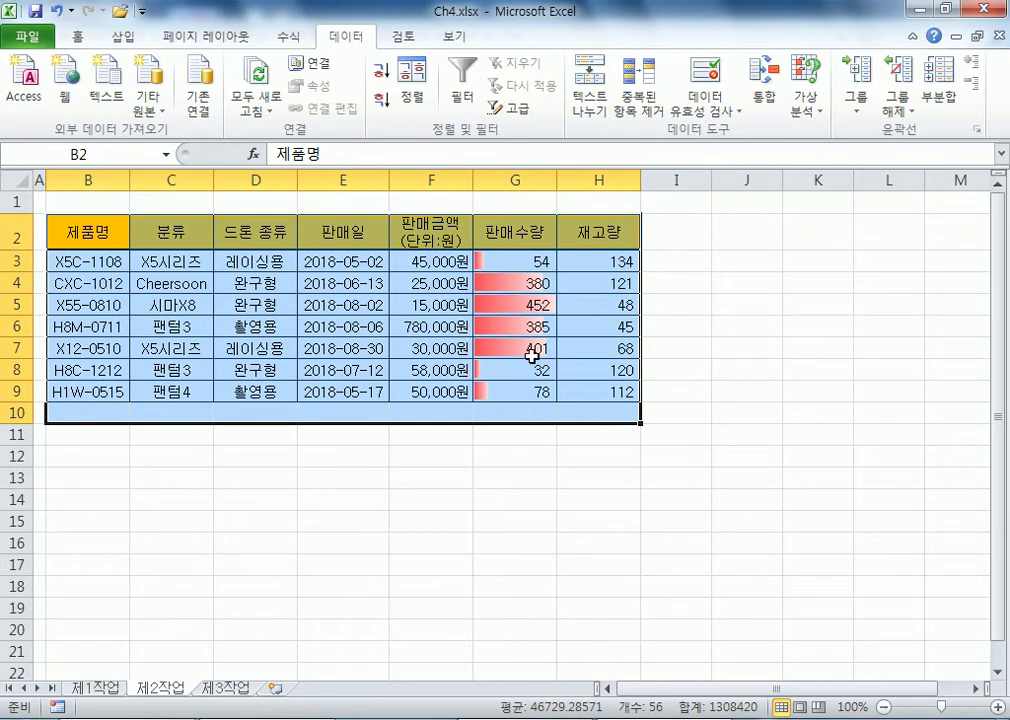
{"action": "left_click", "coordinate": [108, 341]}
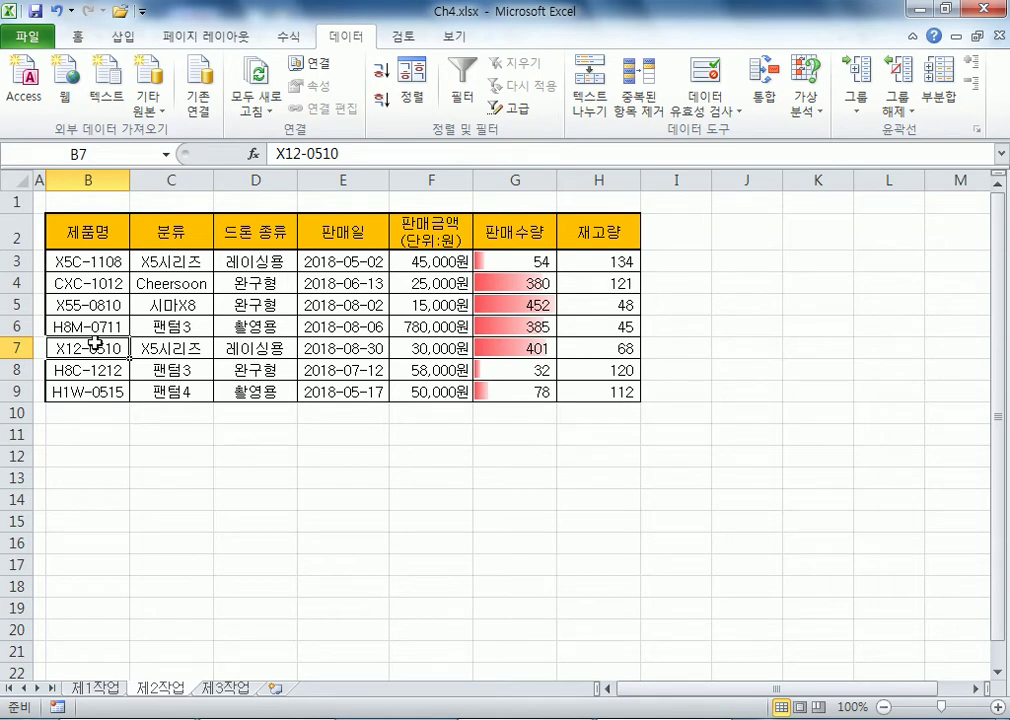
{"action": "left_click", "coordinate": [107, 270]}
{"action": "key", "text": "ctrl+z"}
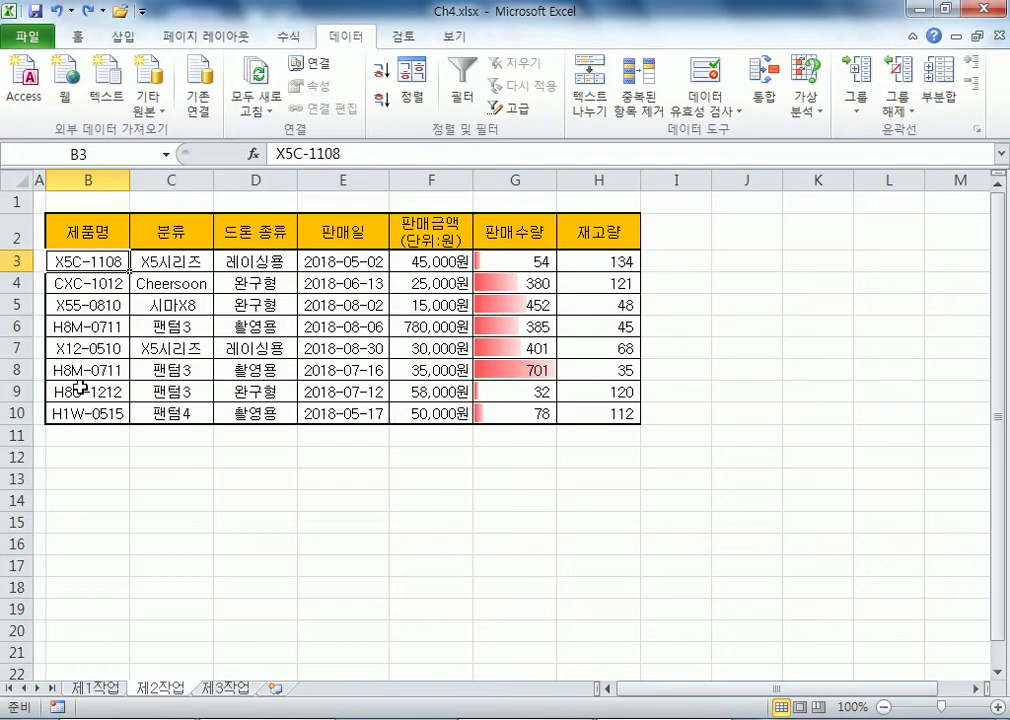
Try deleting the whole of row 8, the second H8M-0711 entry, and undo the deletion
{"action": "left_click", "coordinate": [12, 326]}
{"action": "left_click", "coordinate": [12, 369], "text": "ctrl"}
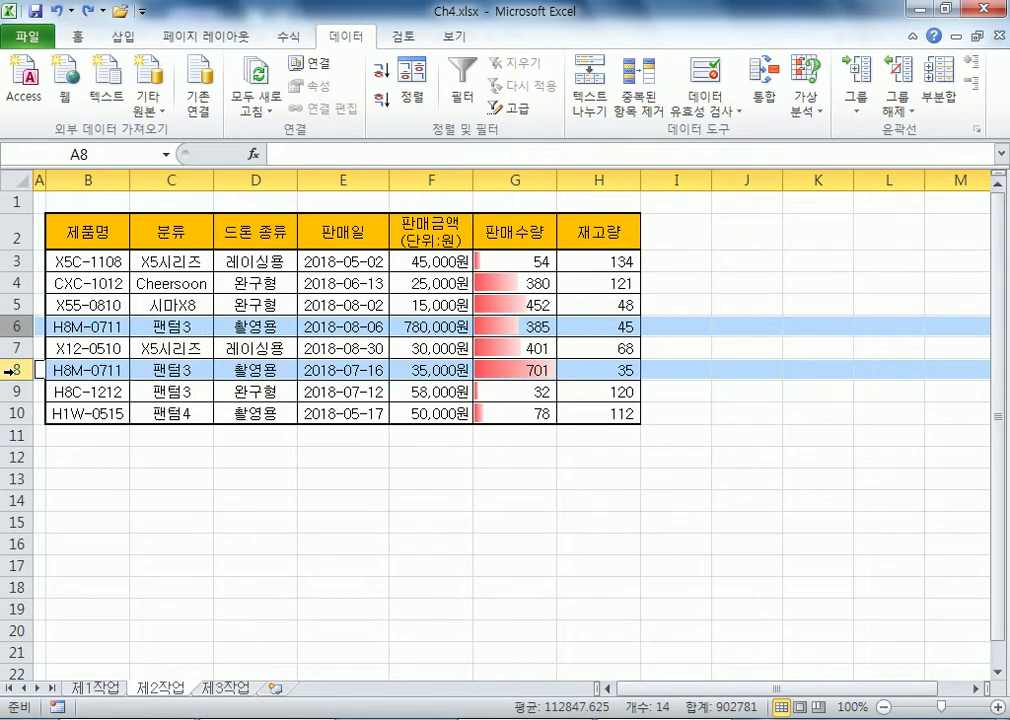
{"action": "left_click", "coordinate": [9, 369]}
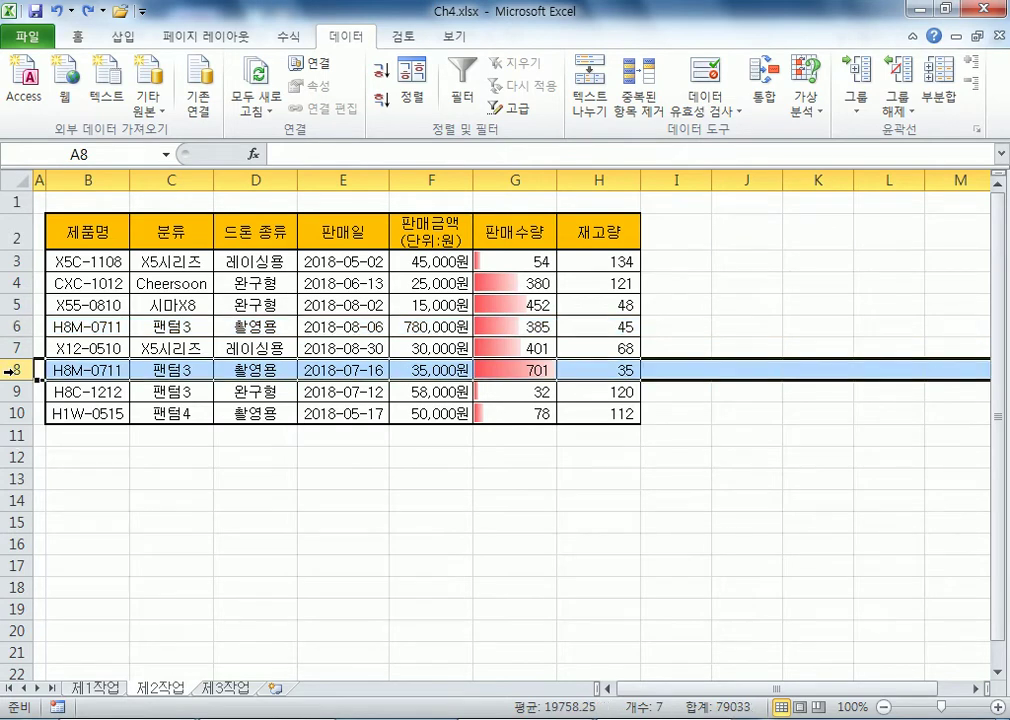
{"action": "right_click", "coordinate": [12, 370]}
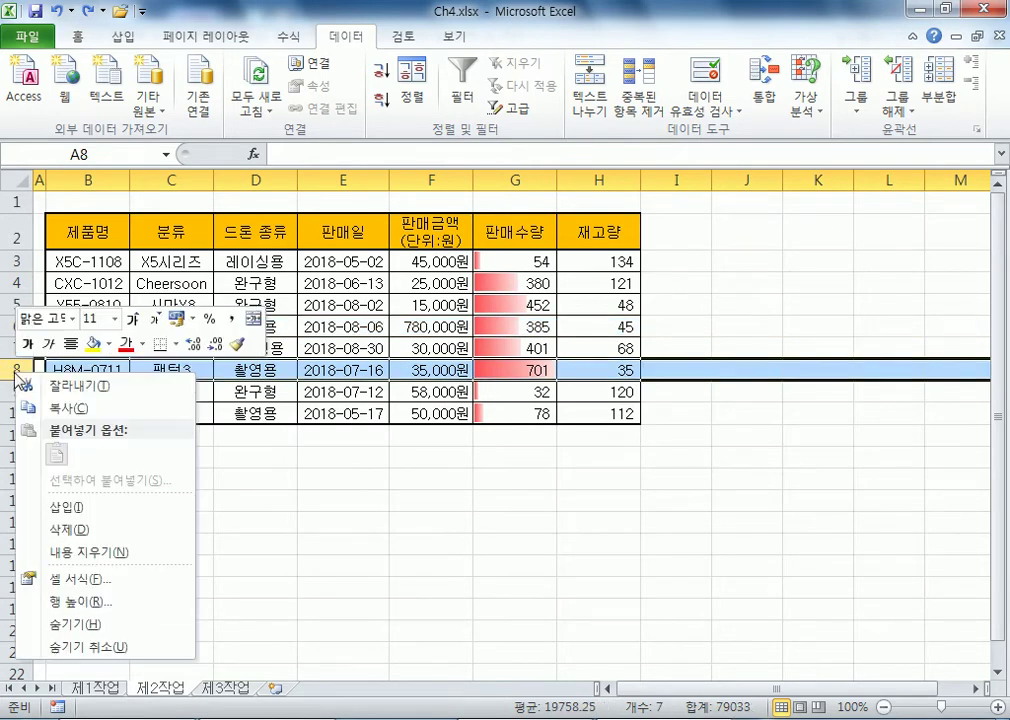
{"action": "left_click", "coordinate": [63, 530]}
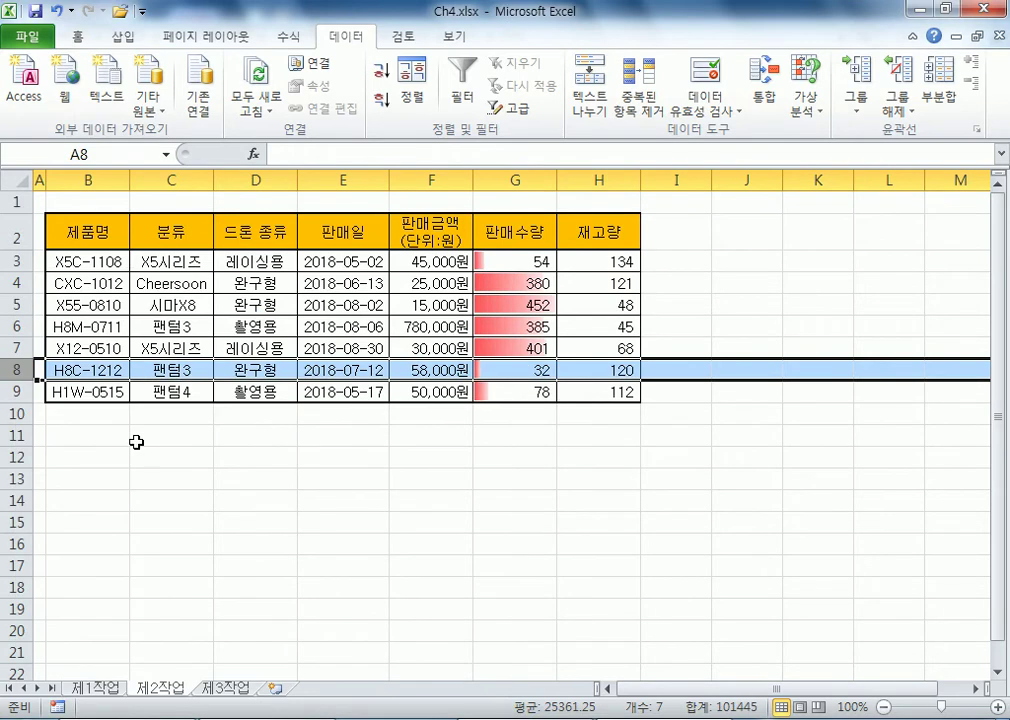
{"action": "key", "text": "ctrl+z"}
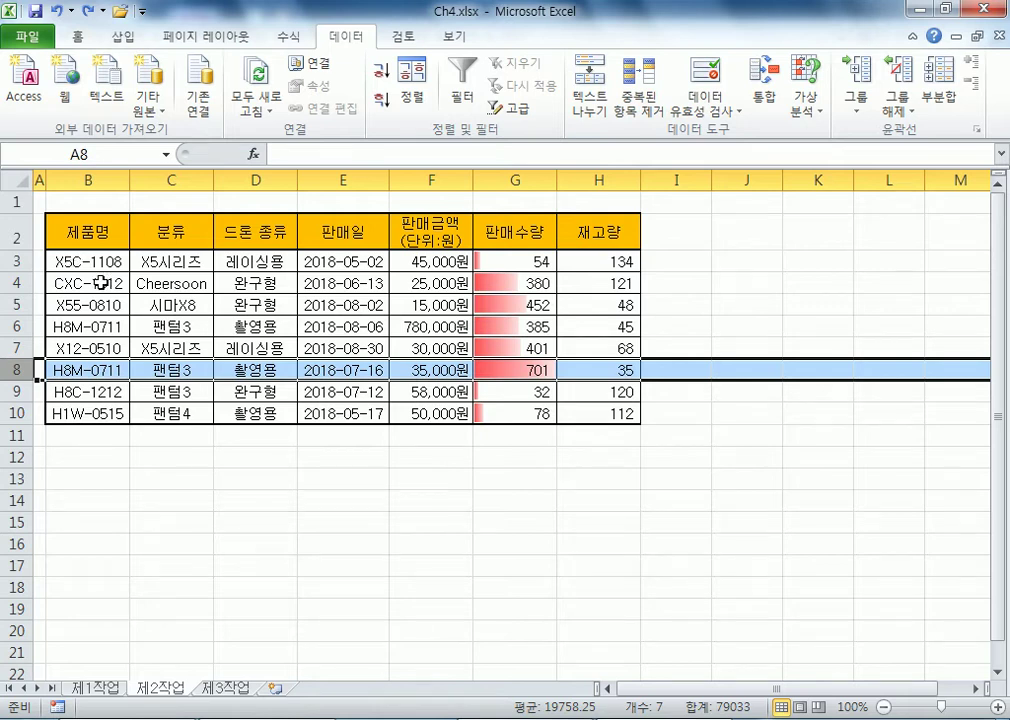
Remove duplicate rows from the drone table on 제2작업, with only the 제품명 column checked for duplicates
{"action": "left_click", "coordinate": [101, 281]}
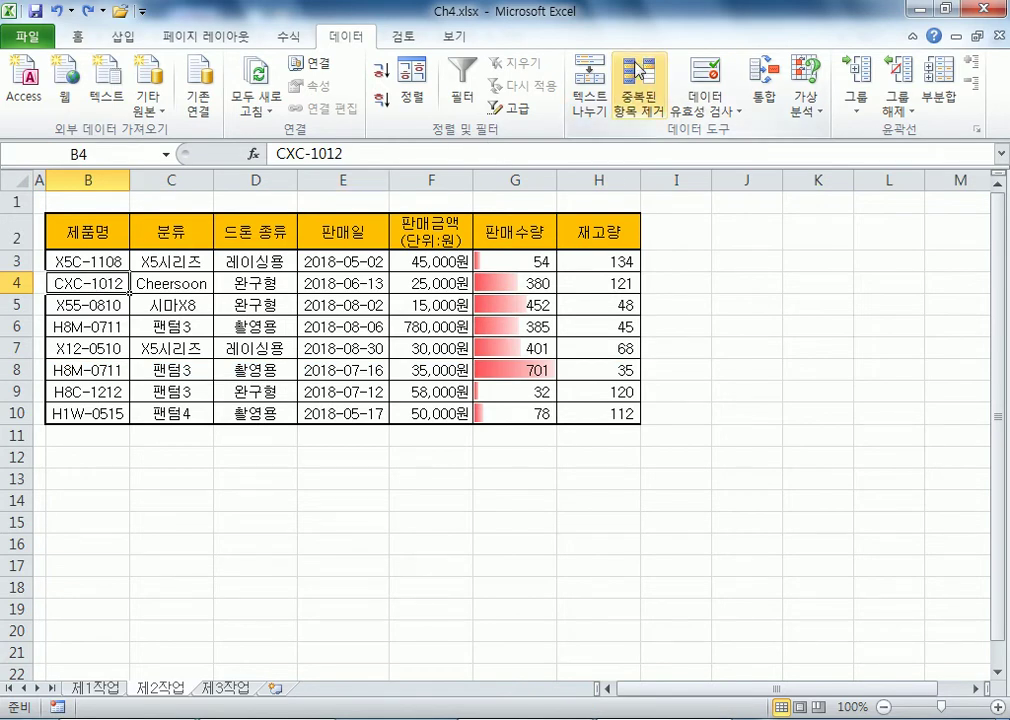
{"action": "left_click", "coordinate": [638, 75]}
{"action": "left_click", "coordinate": [509, 113]}
{"action": "left_click", "coordinate": [330, 172]}
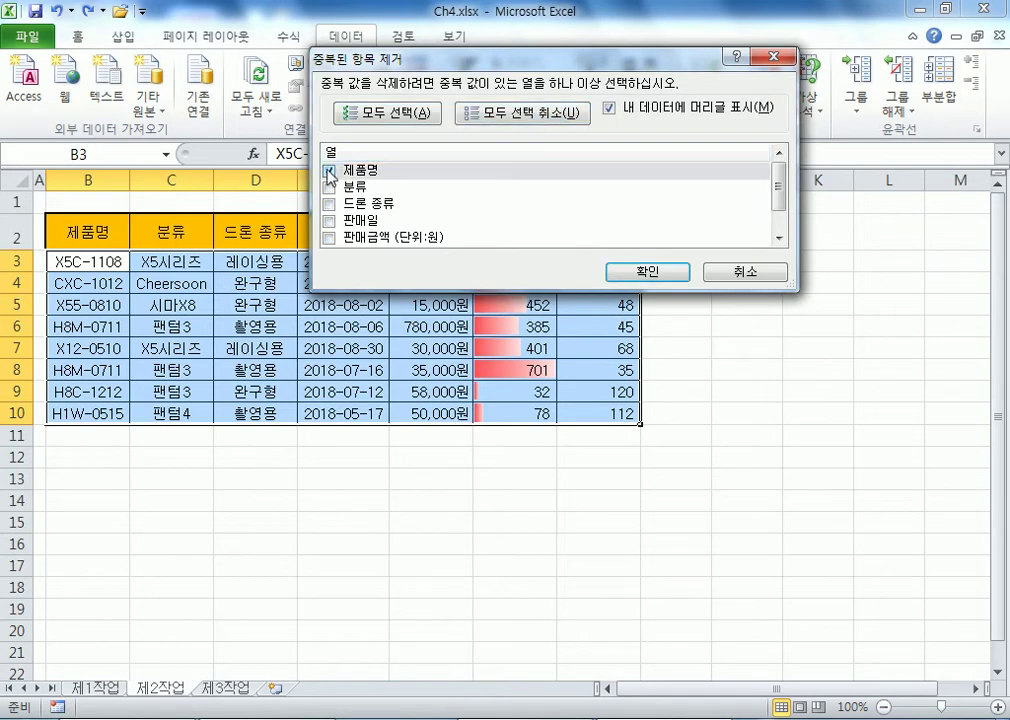
{"action": "left_click", "coordinate": [632, 272]}
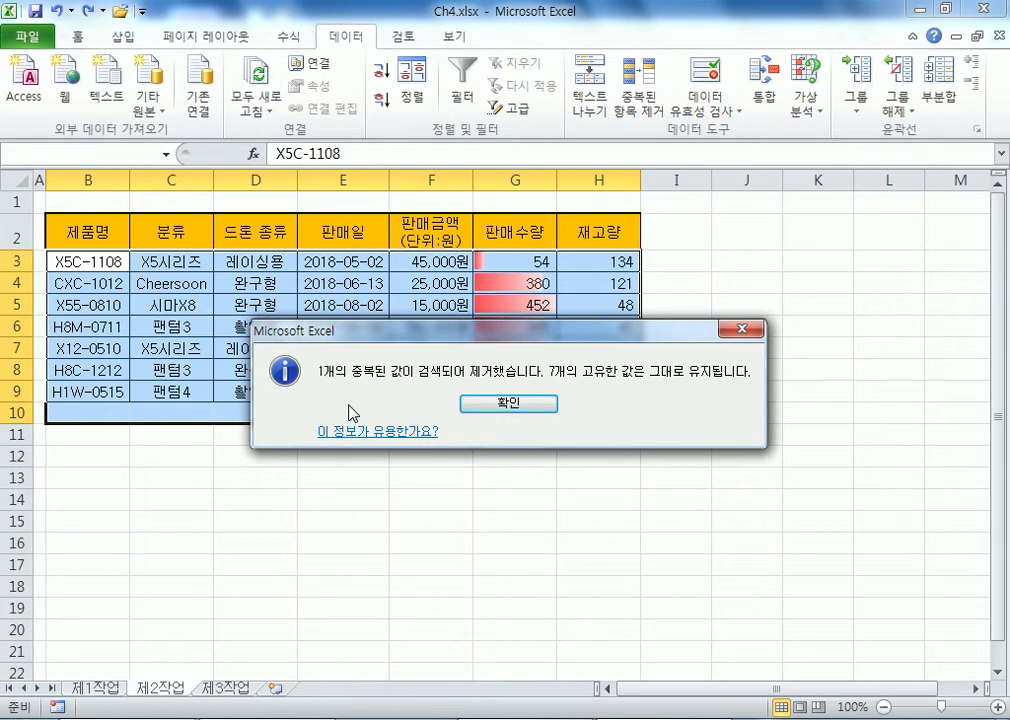
{"action": "left_click", "coordinate": [494, 412]}
{"action": "key", "text": "Down"}
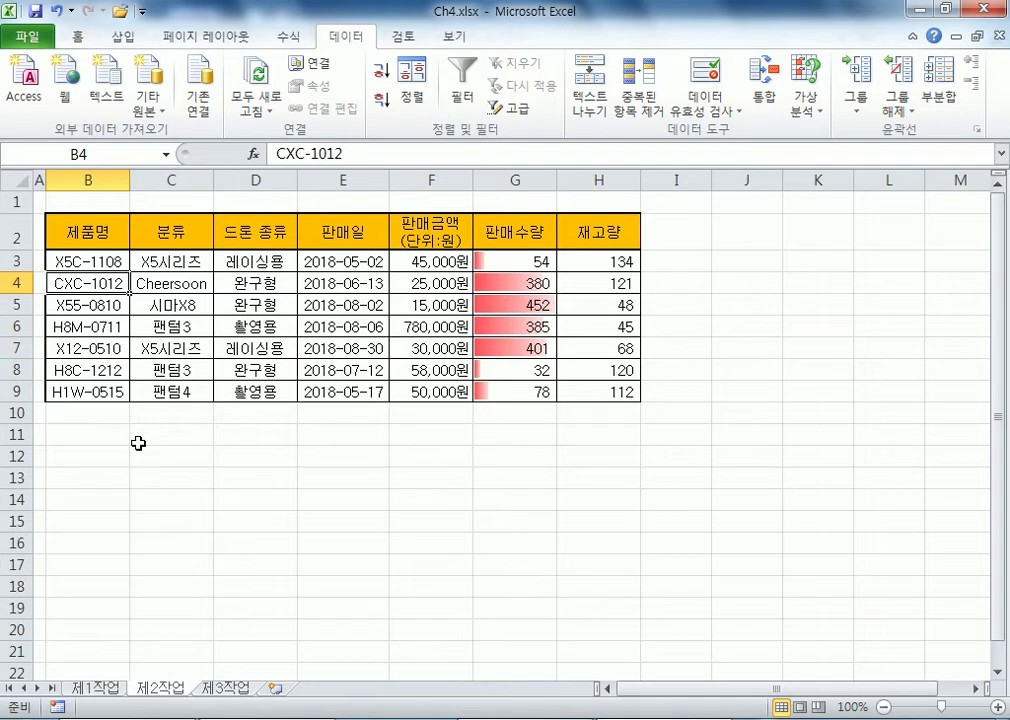
Turn on the automatic filter for the header row of the drone table
{"action": "left_click", "coordinate": [335, 309]}
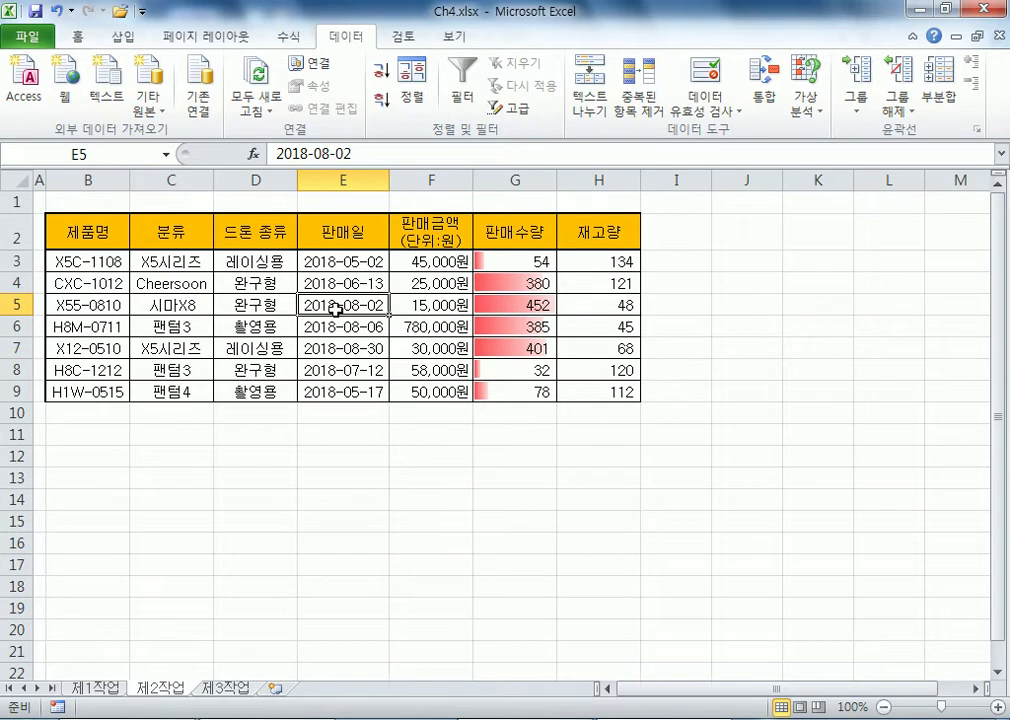
{"action": "left_click", "coordinate": [463, 78]}
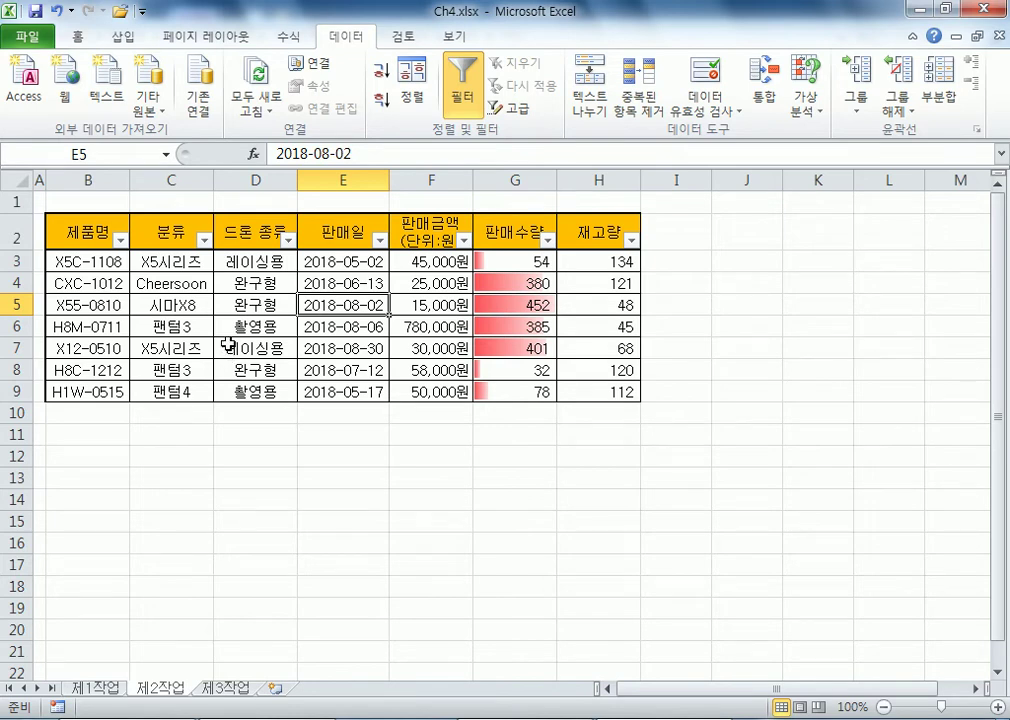
{"action": "left_click", "coordinate": [466, 100]}
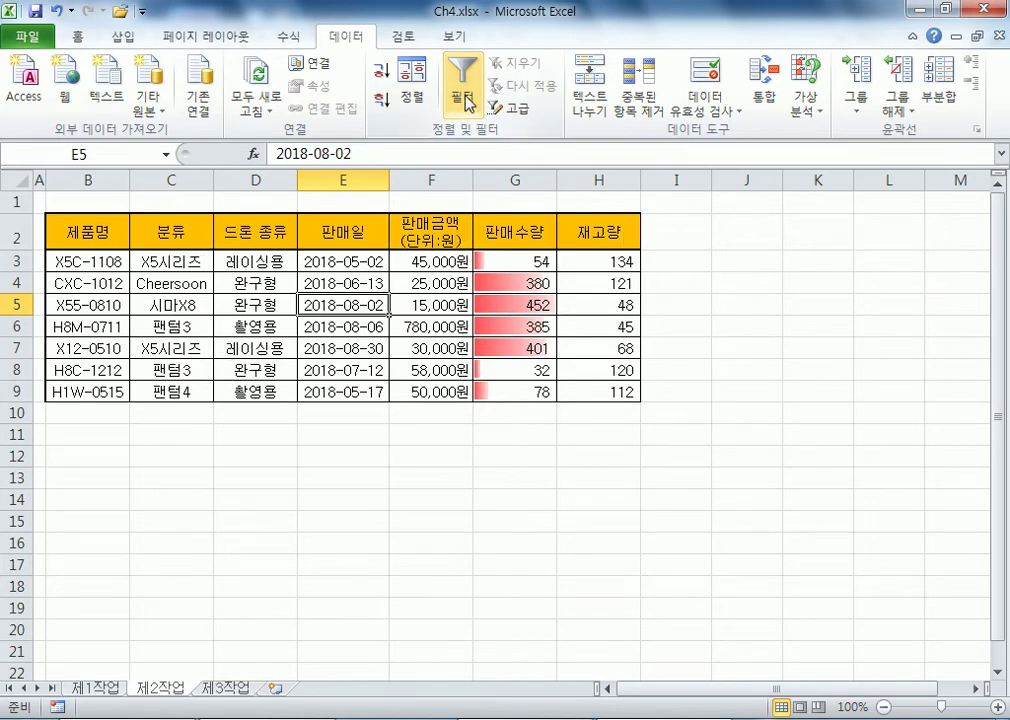
{"action": "left_click", "coordinate": [466, 100]}
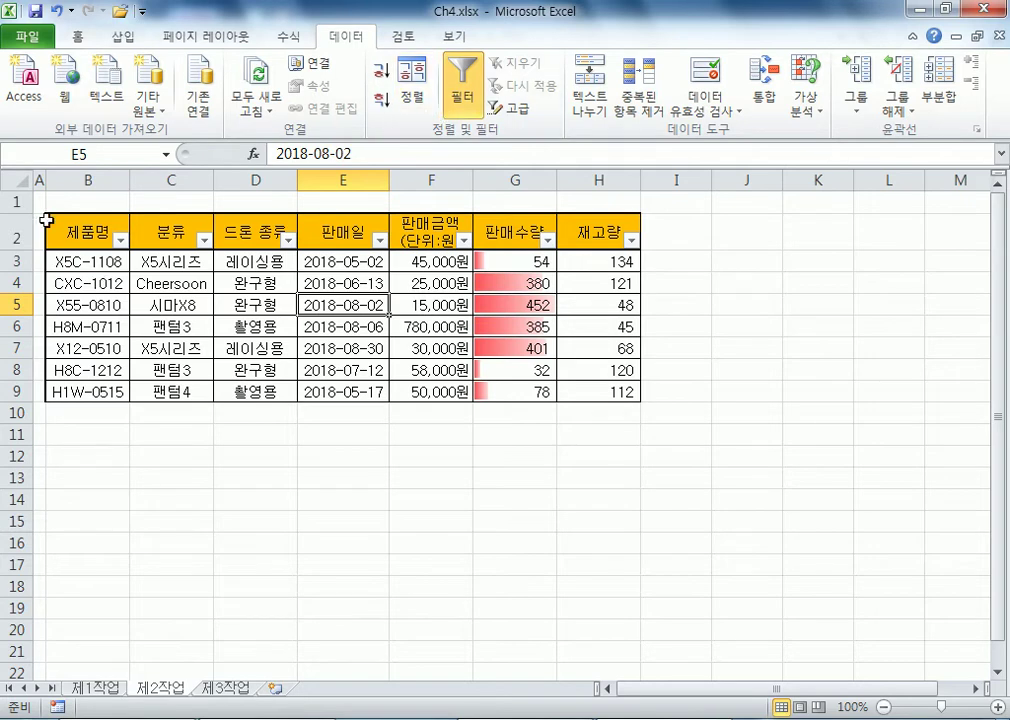
Filter the 드론 종류 column to show only 완구형, excluding 레이싱용 and 촬영용
{"action": "scroll", "coordinate": [170, 258], "scroll_direction": "up", "scroll_amount": 7, "text": "ctrl"}
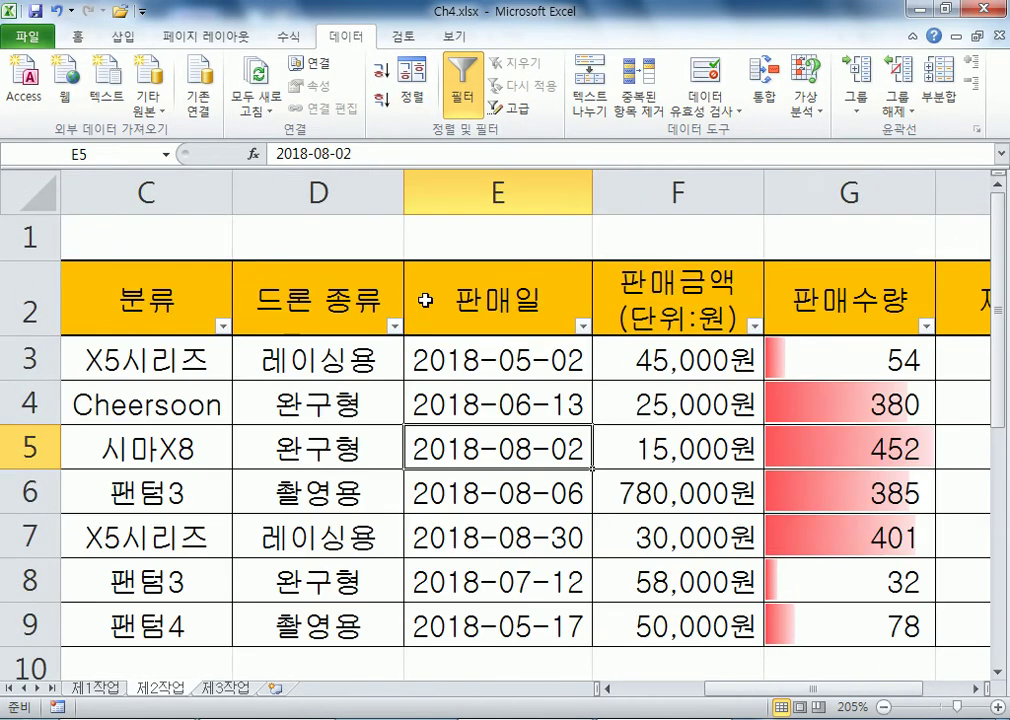
{"action": "scroll", "coordinate": [300, 328], "scroll_direction": "down", "scroll_amount": 3, "text": "ctrl"}
{"action": "left_click", "coordinate": [379, 262]}
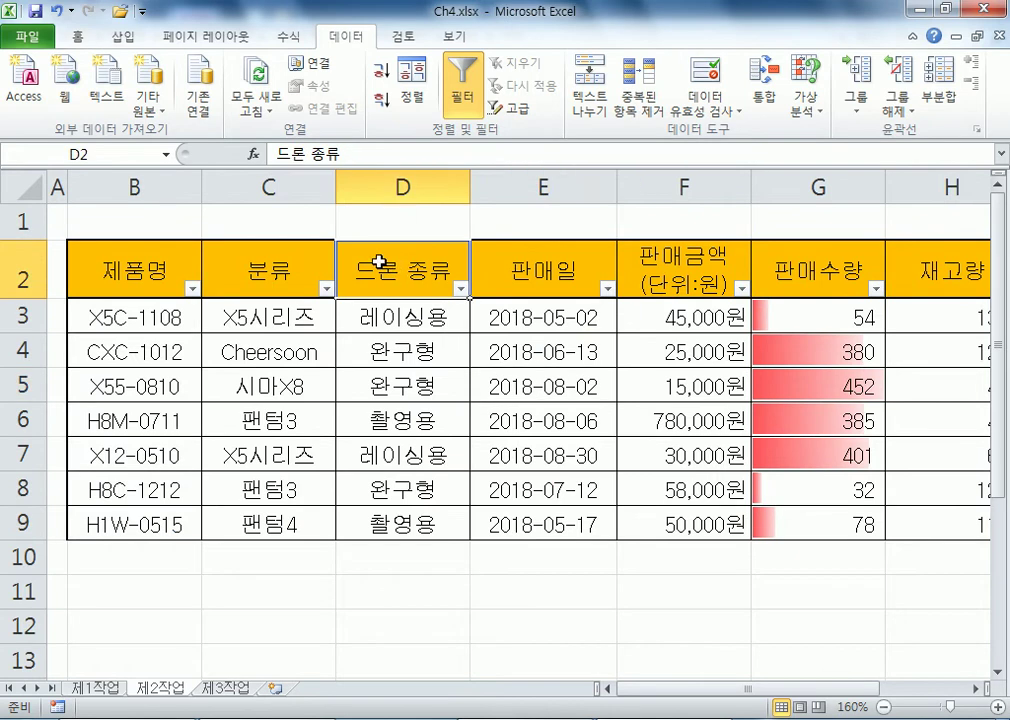
{"action": "left_click", "coordinate": [461, 289]}
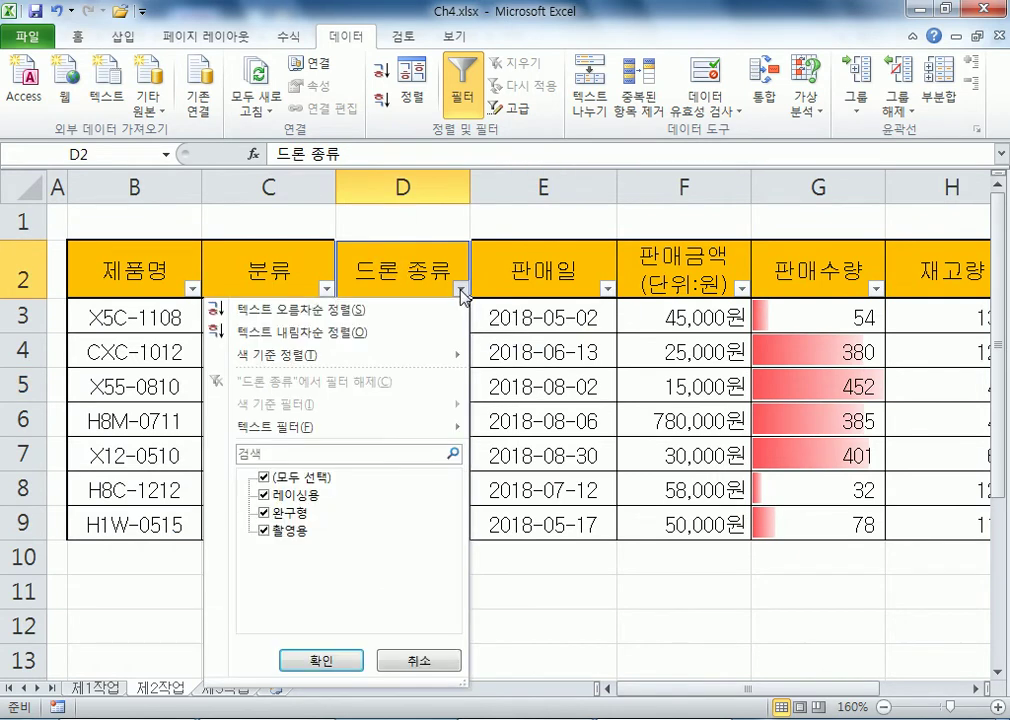
{"action": "left_click", "coordinate": [461, 289]}
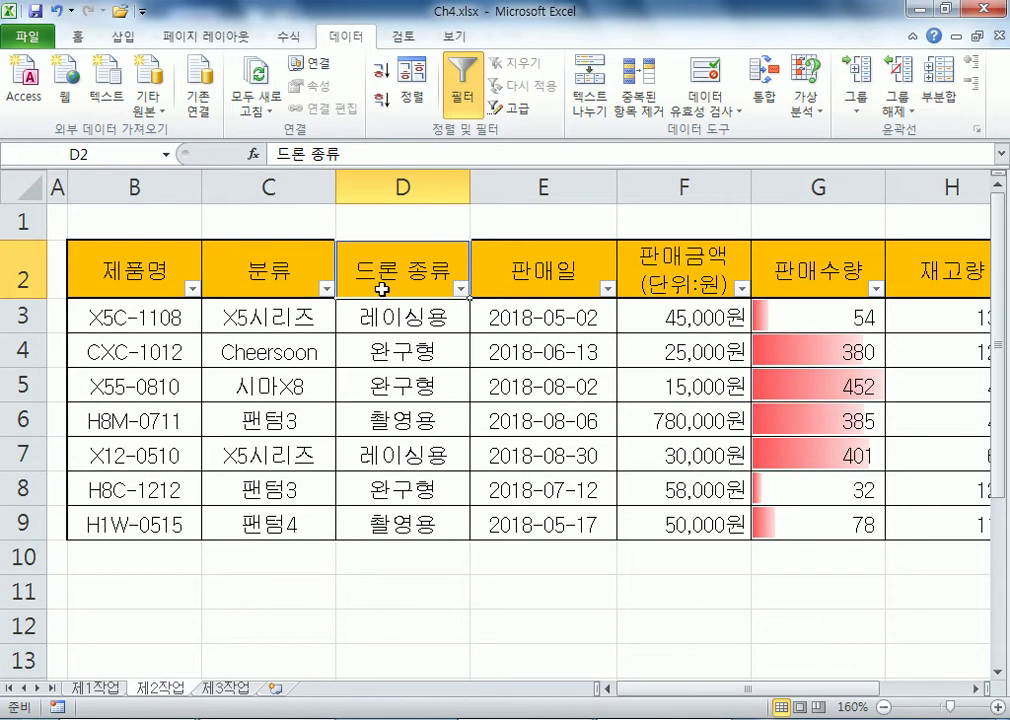
{"action": "left_click", "coordinate": [461, 290]}
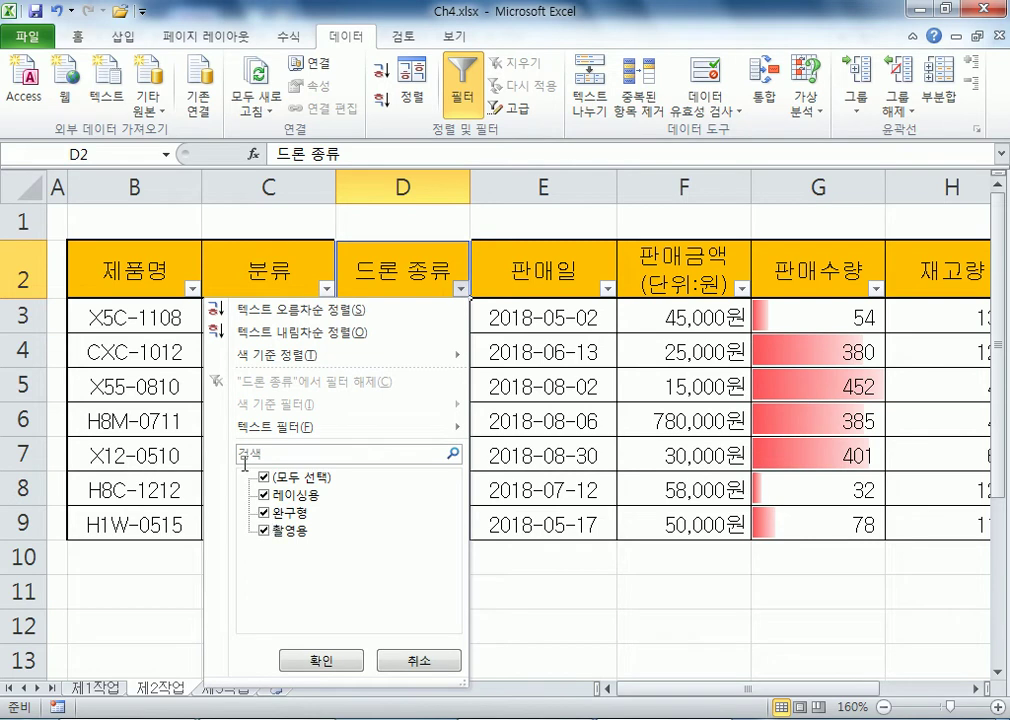
{"action": "left_click", "coordinate": [264, 494]}
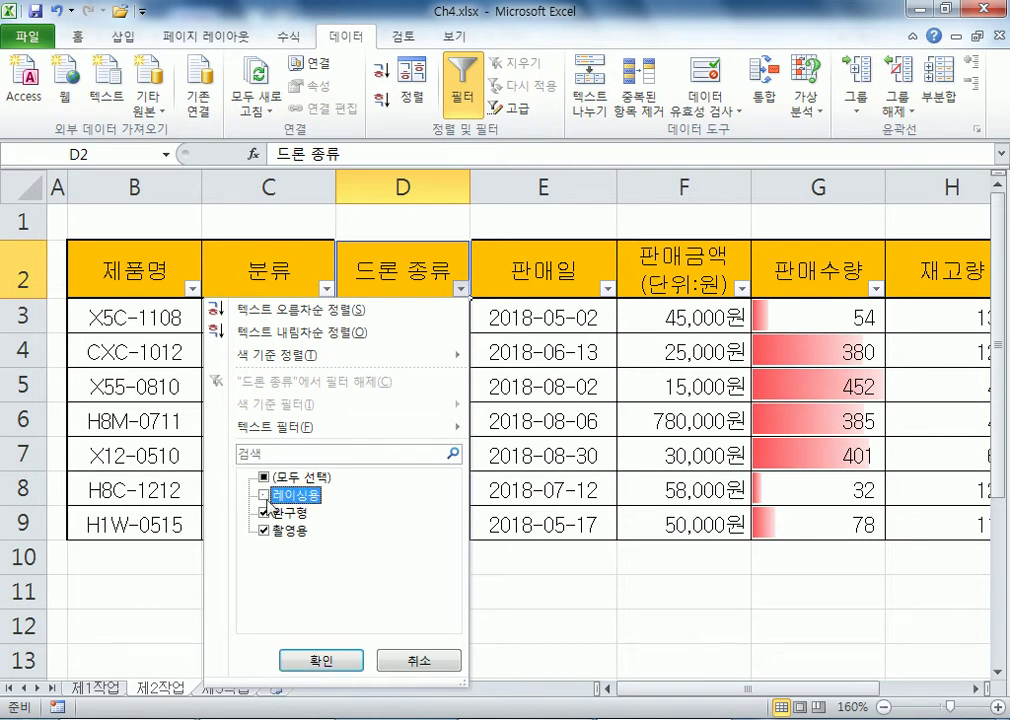
{"action": "left_click", "coordinate": [264, 531]}
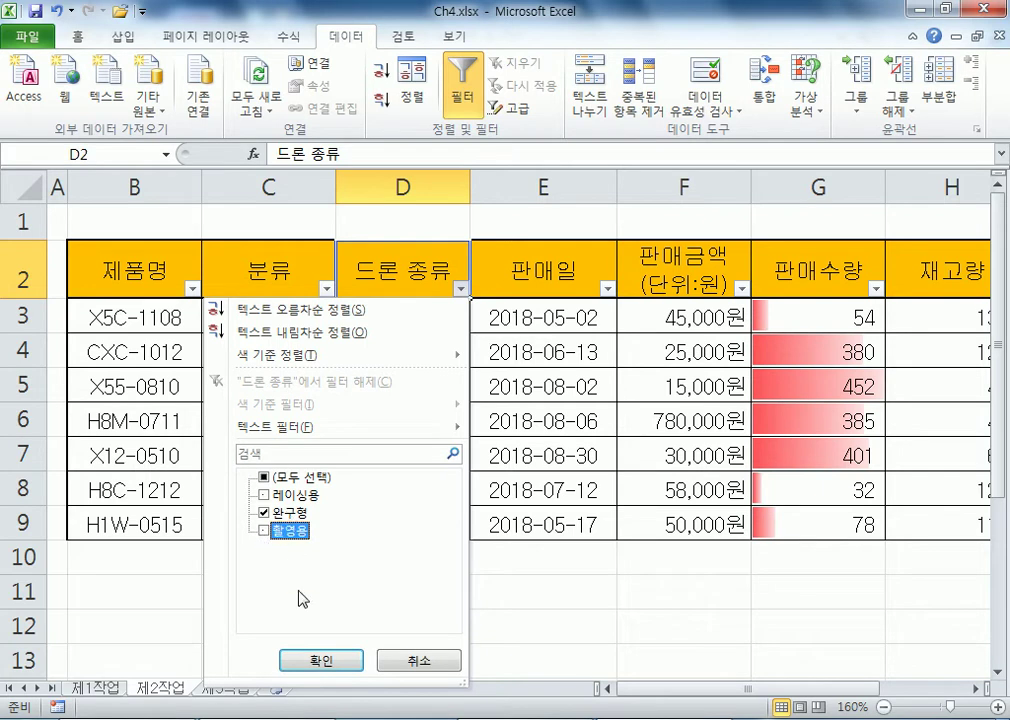
{"action": "left_click", "coordinate": [312, 660]}
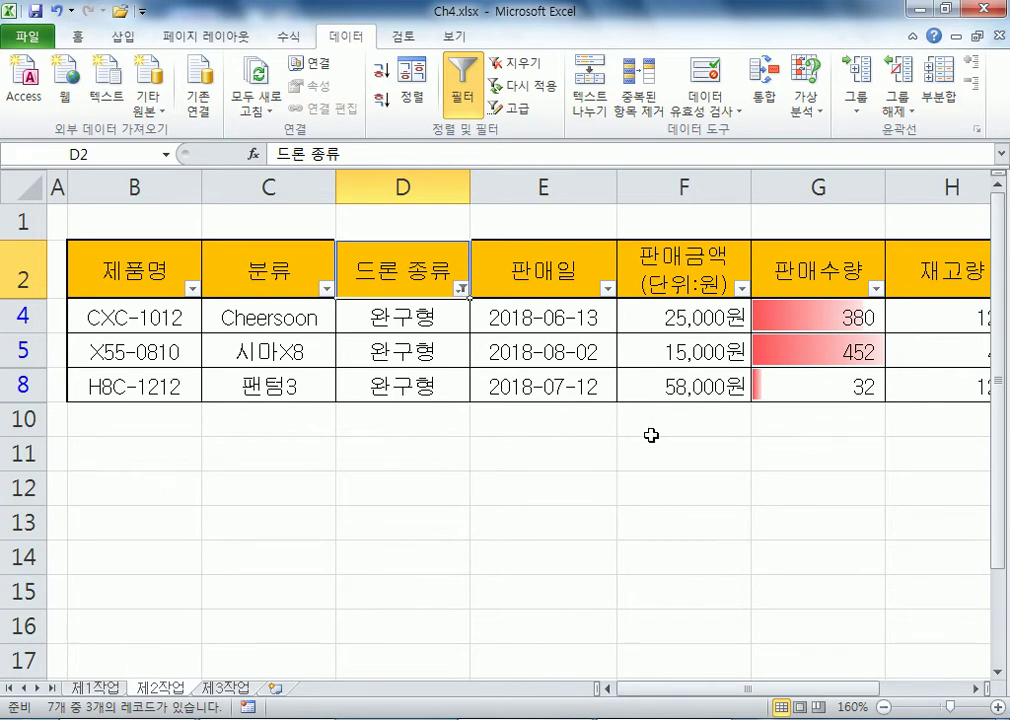
Filter the 판매수량 column with a number filter for values greater than or equal to 300
{"action": "left_click_drag", "start_coordinate": [728, 693], "coordinate": [813, 693]}
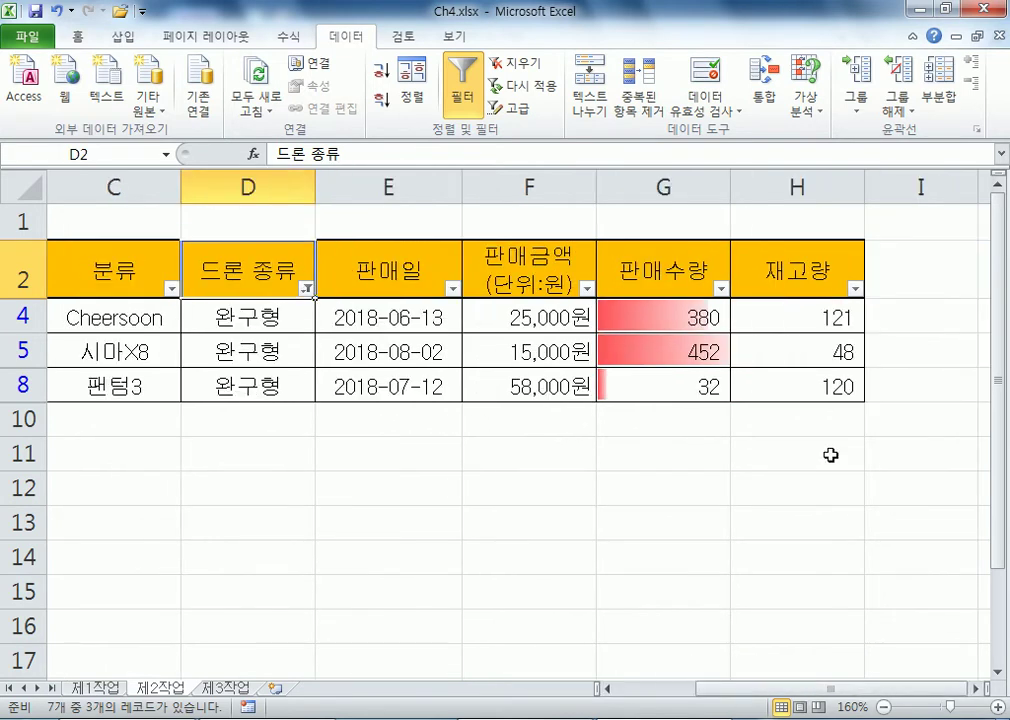
{"action": "left_click", "coordinate": [721, 292]}
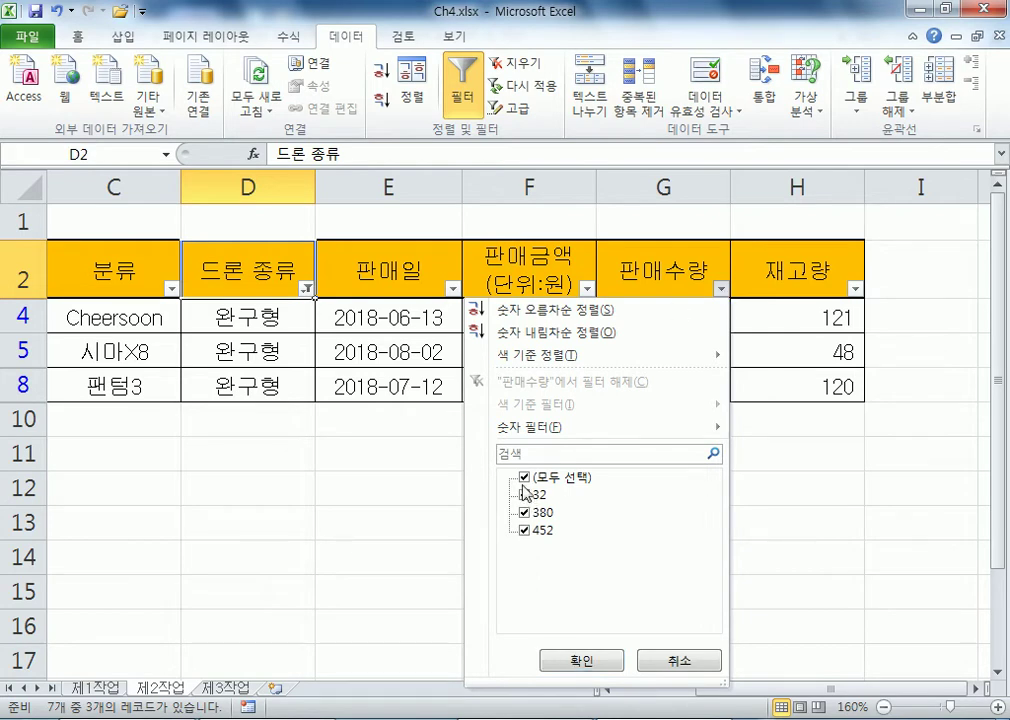
{"action": "mouse_move", "coordinate": [558, 433]}
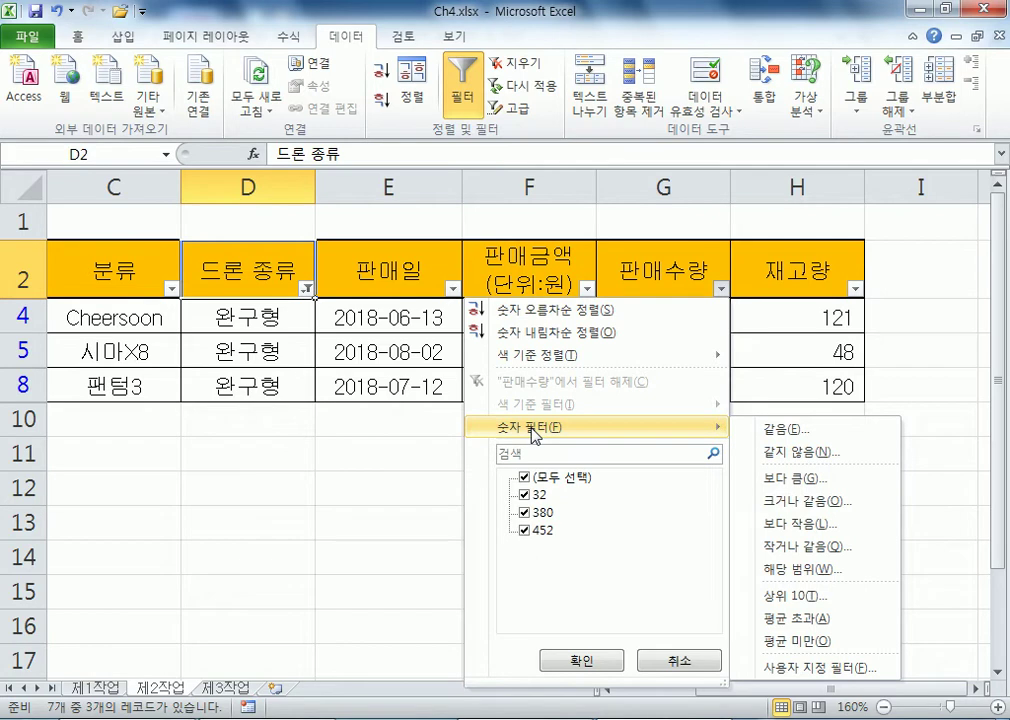
{"action": "left_click", "coordinate": [787, 501]}
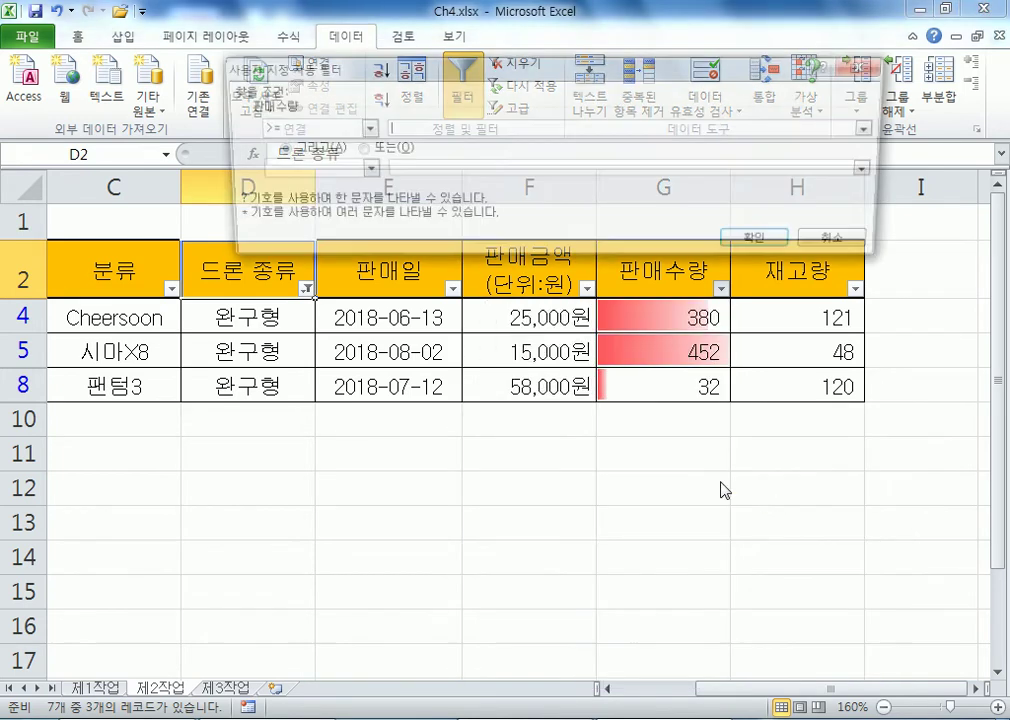
{"action": "type", "text": "300"}
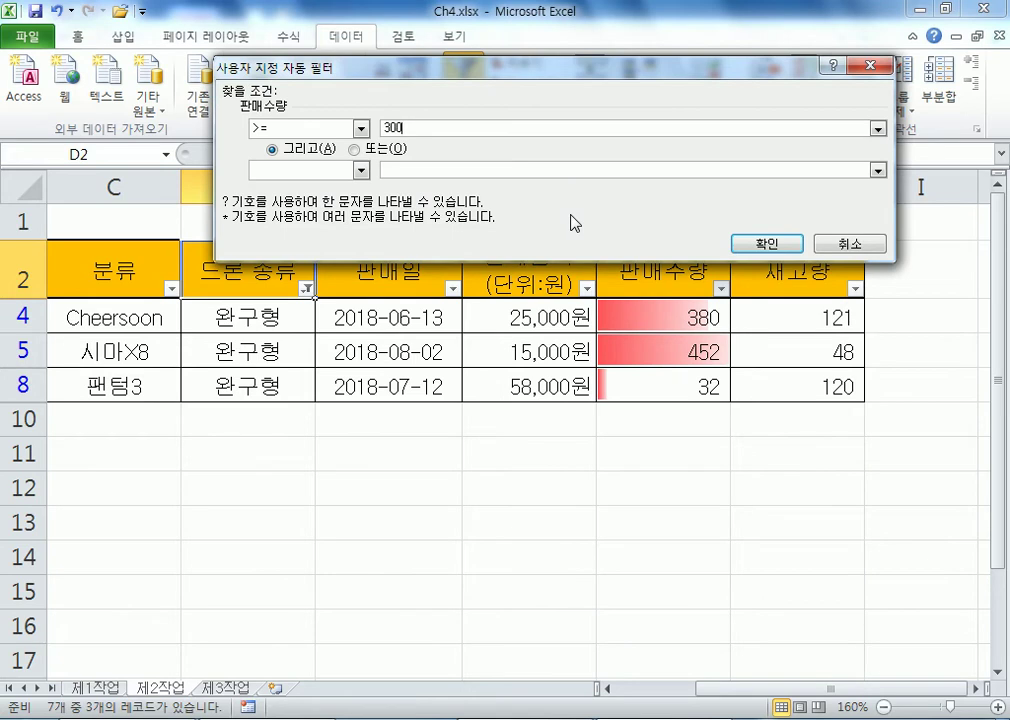
{"action": "left_click", "coordinate": [759, 251]}
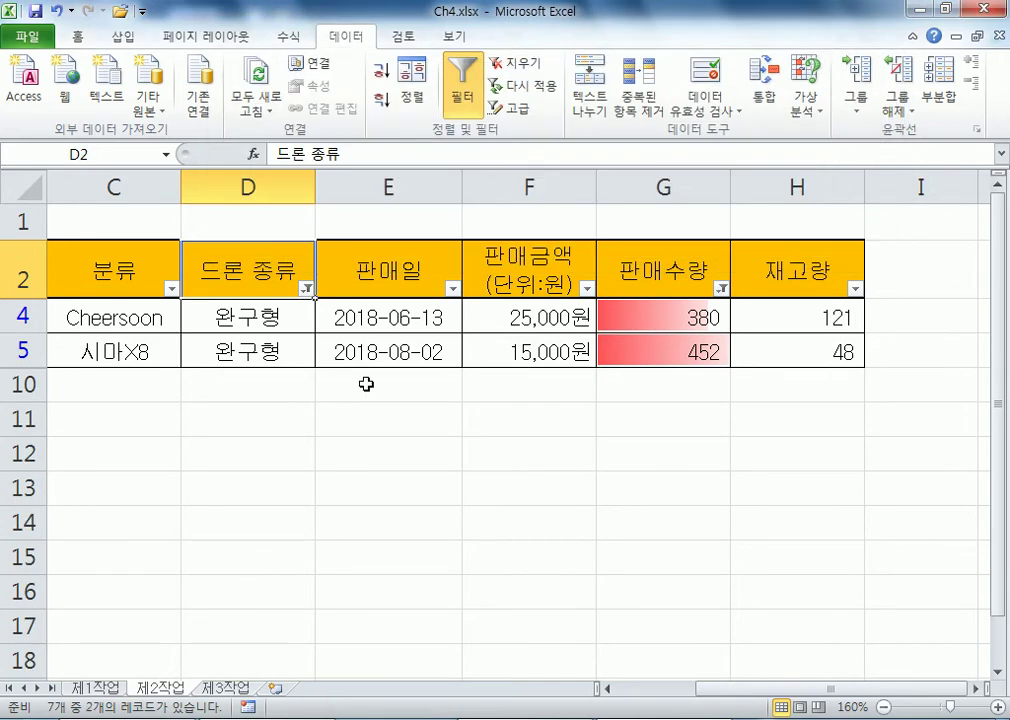
{"action": "scroll", "coordinate": [304, 395], "scroll_direction": "down", "scroll_amount": 2, "text": "ctrl"}
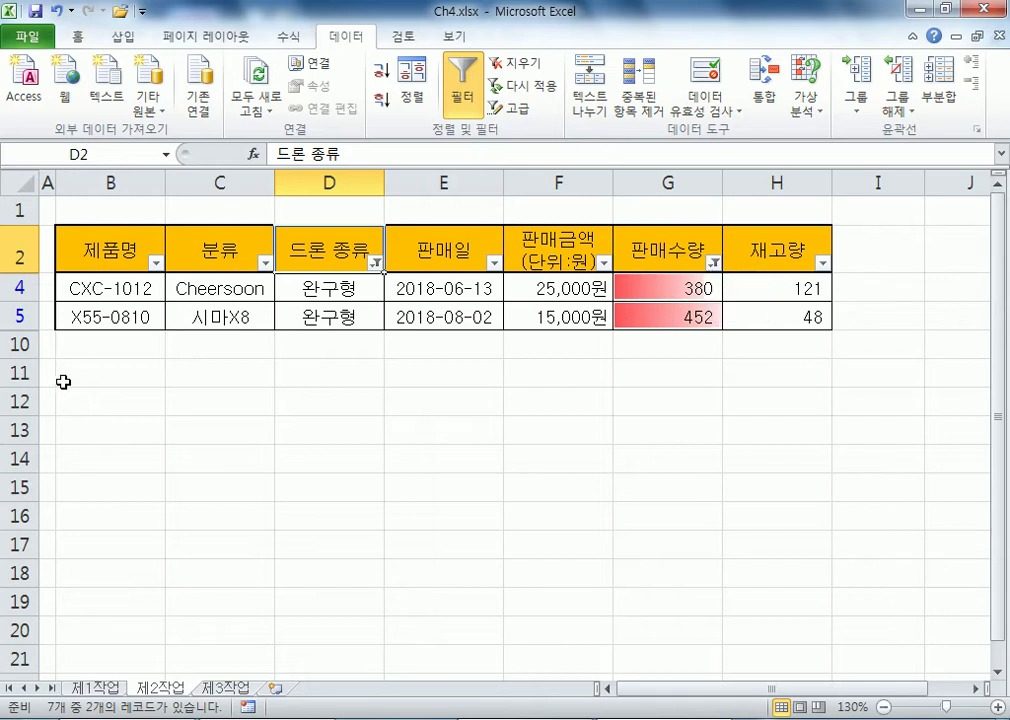
Copy the filtered drone table on 제2작업, including its header row, from B2 through H5
{"action": "scroll", "coordinate": [71, 380], "scroll_direction": "down", "scroll_amount": 1}
{"action": "scroll", "coordinate": [71, 380], "scroll_direction": "down", "scroll_amount": 1}
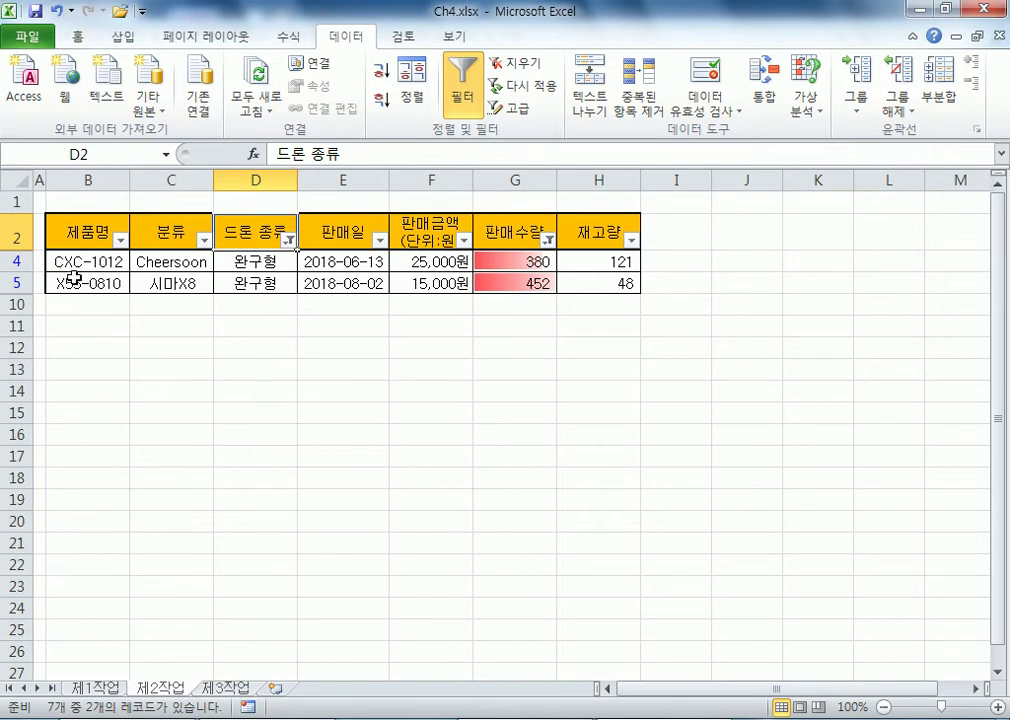
{"action": "left_click", "coordinate": [85, 231]}
{"action": "left_click_drag", "start_coordinate": [85, 231], "coordinate": [598, 283]}
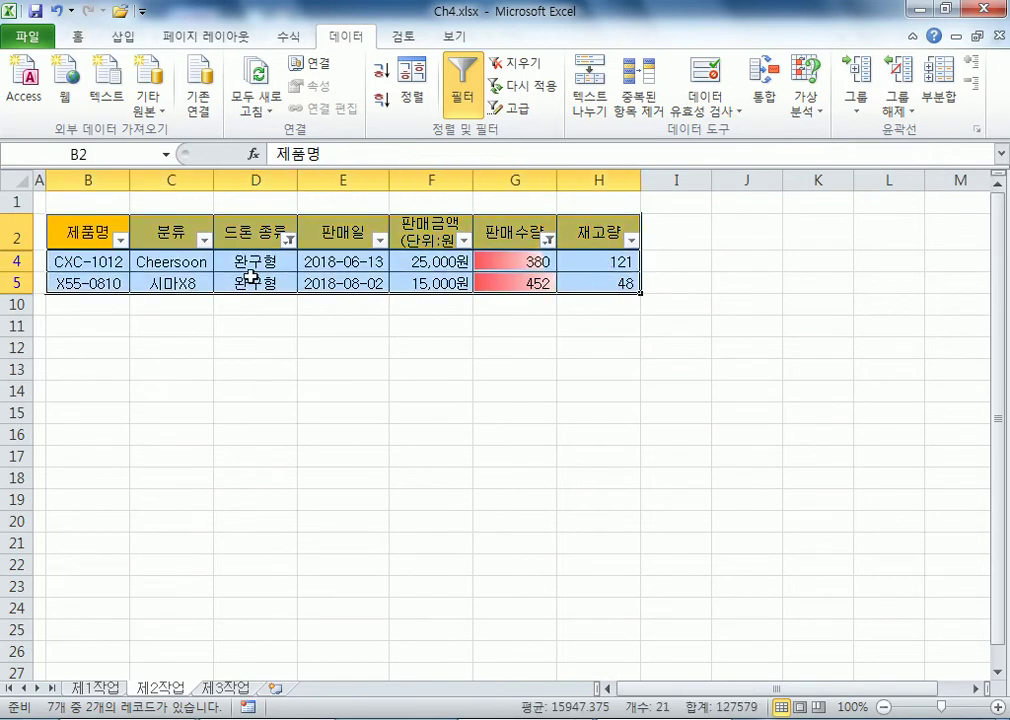
{"action": "right_click", "coordinate": [69, 233]}
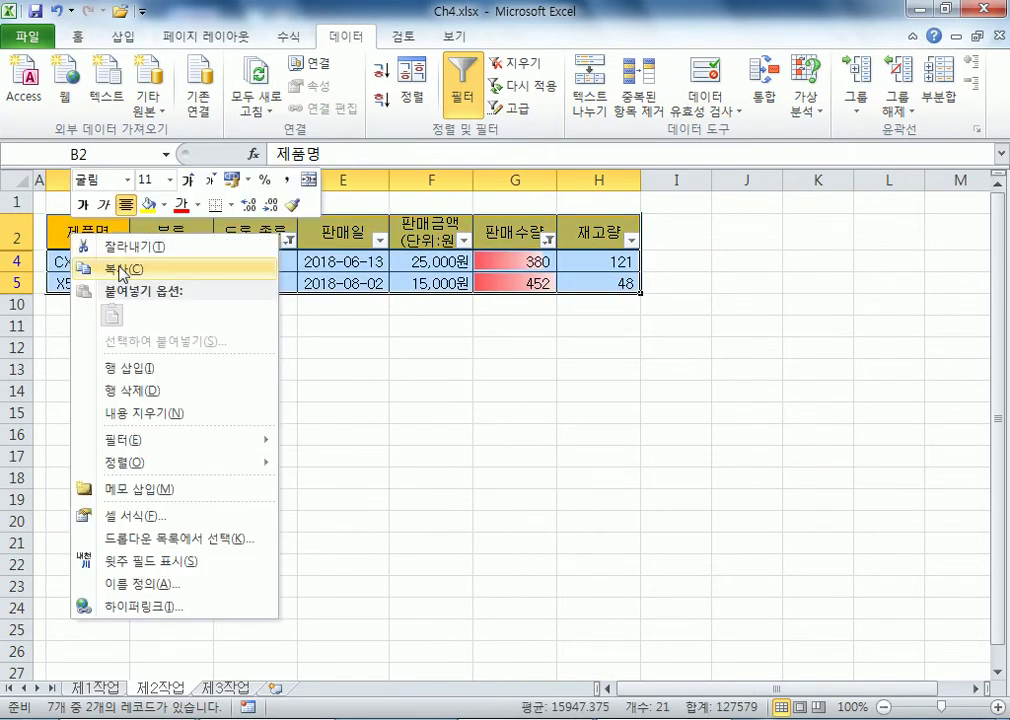
{"action": "left_click", "coordinate": [88, 268]}
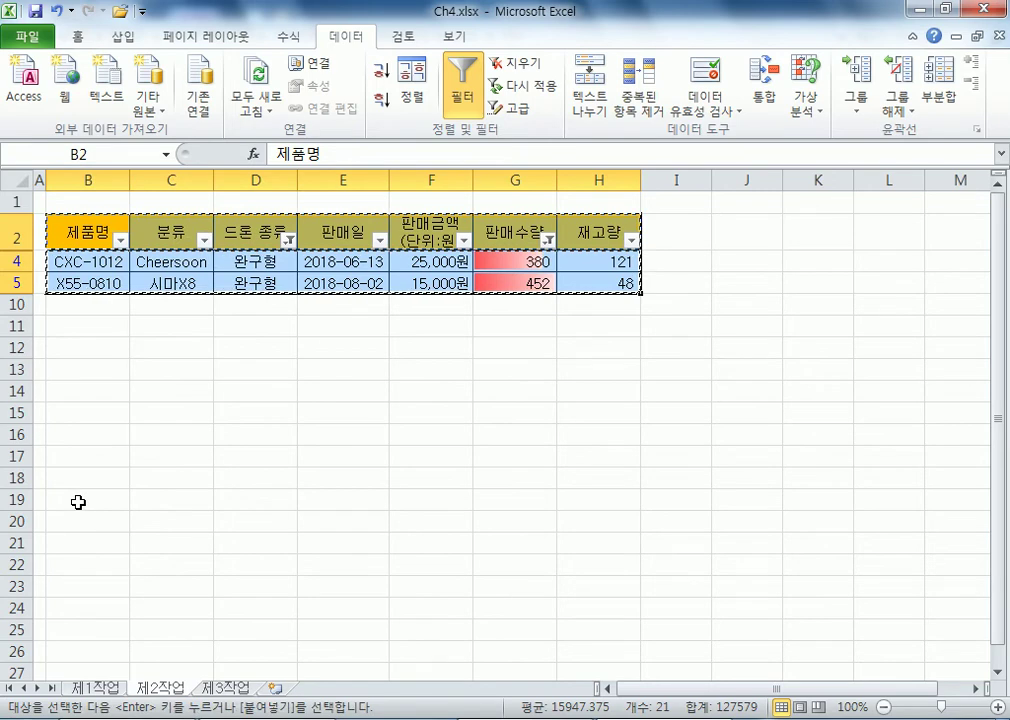
Try a plain paste of the copied drone table at B13 and undo it
{"action": "left_click", "coordinate": [66, 371]}
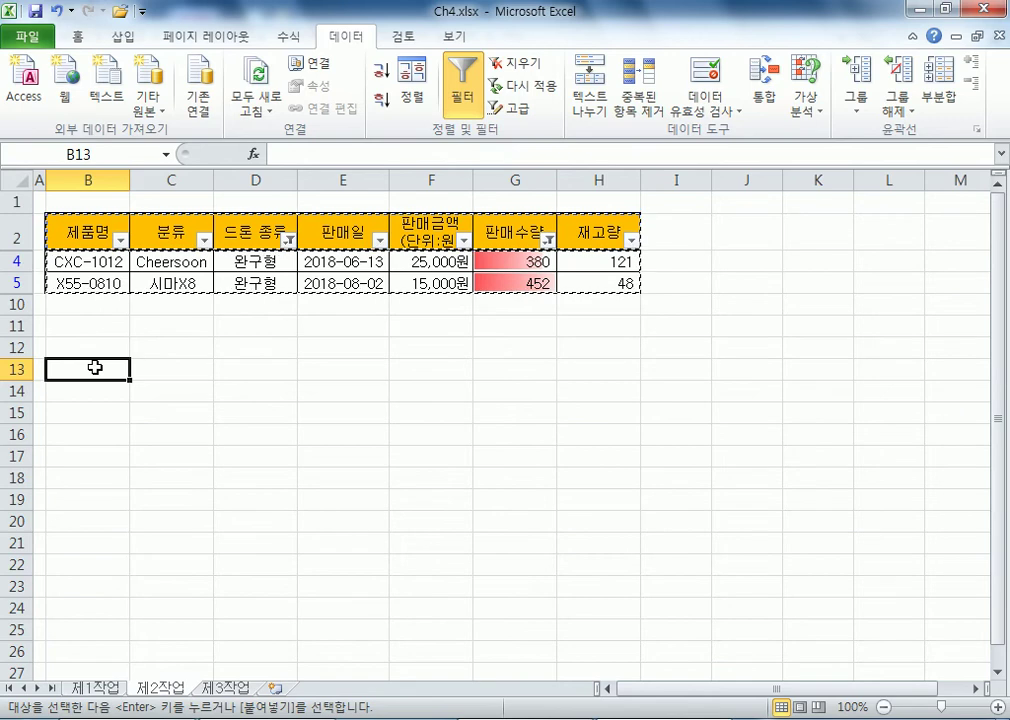
{"action": "key", "text": "ctrl+v"}
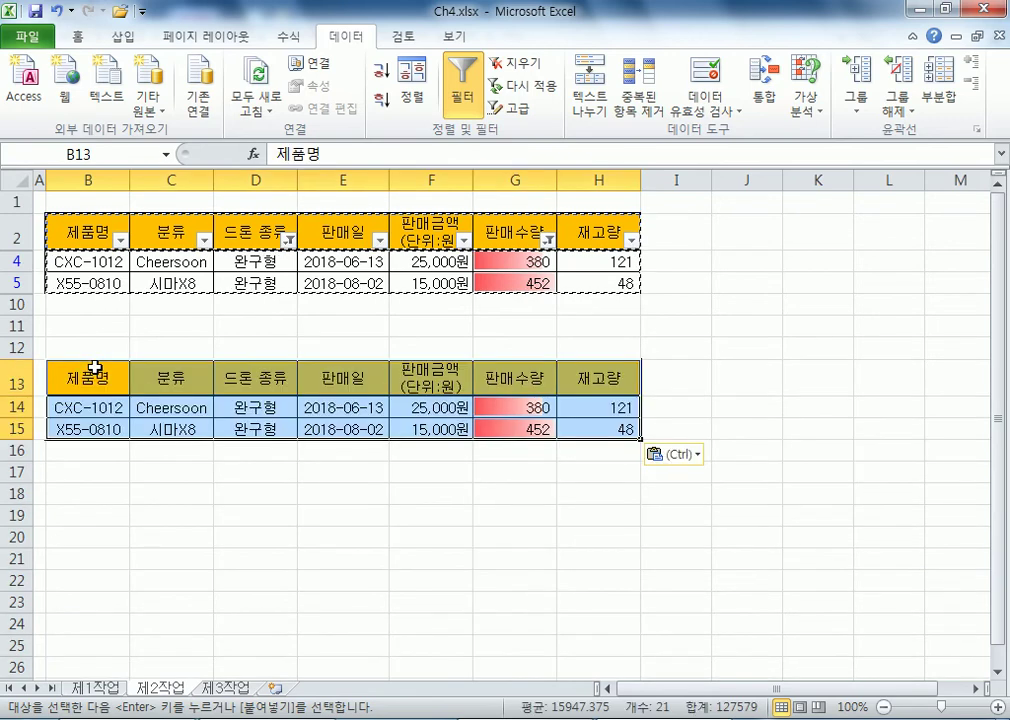
{"action": "key", "text": "Delete"}
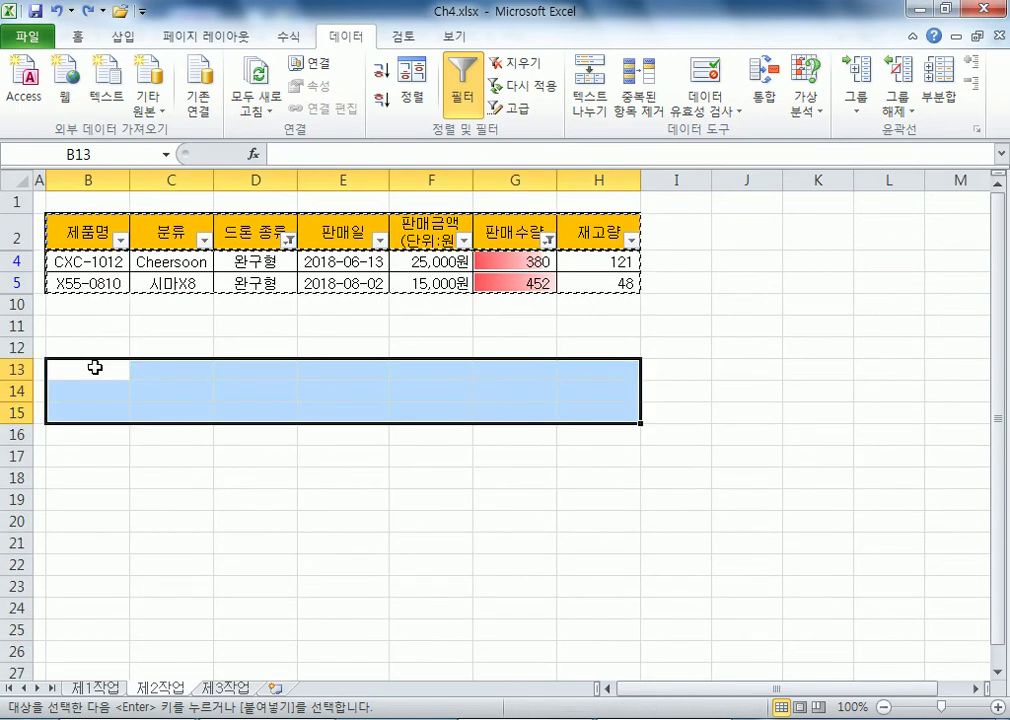
Paste the copied table at B13 through Paste Special with rows and columns transposed (행/열 바꿈), and end the copy mode
{"action": "left_click", "coordinate": [95, 368]}
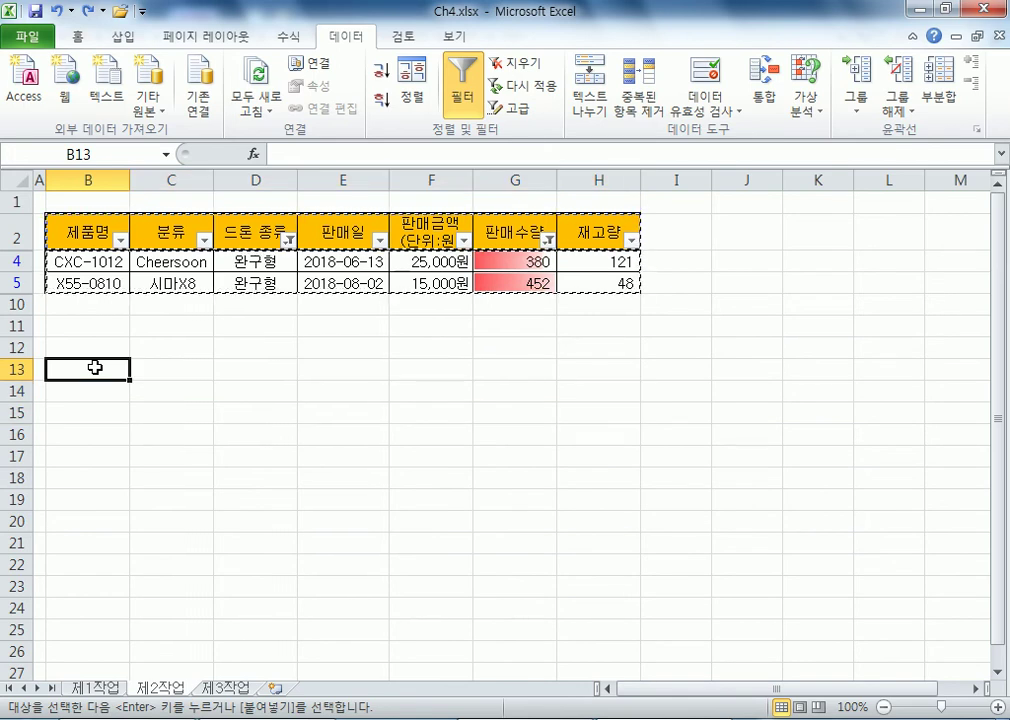
{"action": "right_click", "coordinate": [83, 363]}
{"action": "mouse_move", "coordinate": [156, 442]}
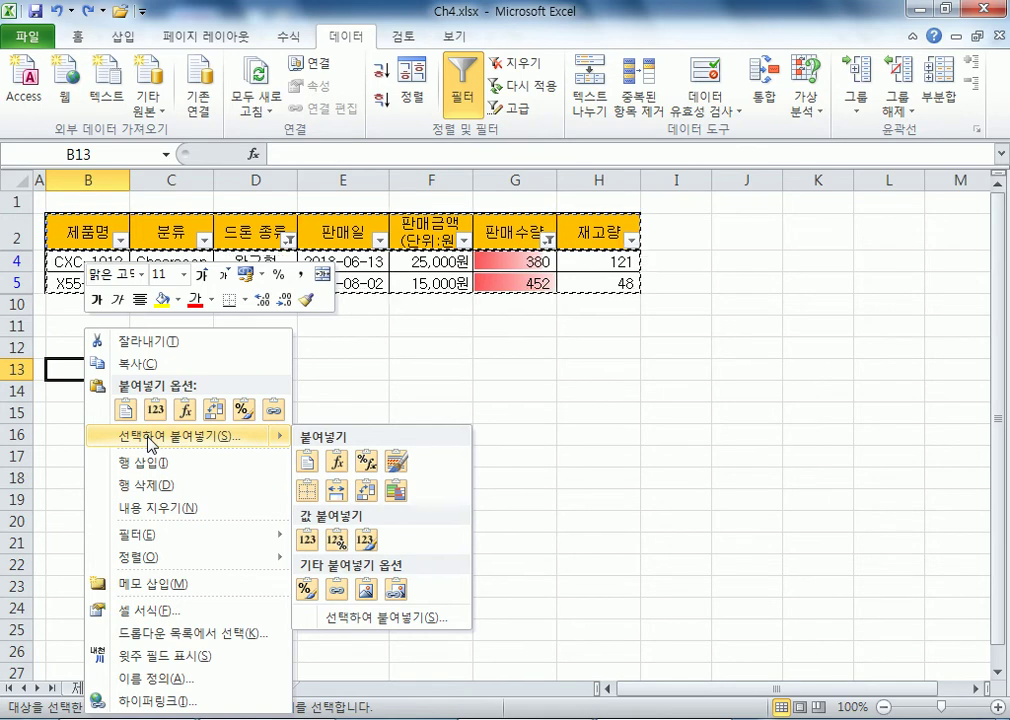
{"action": "left_click", "coordinate": [365, 490]}
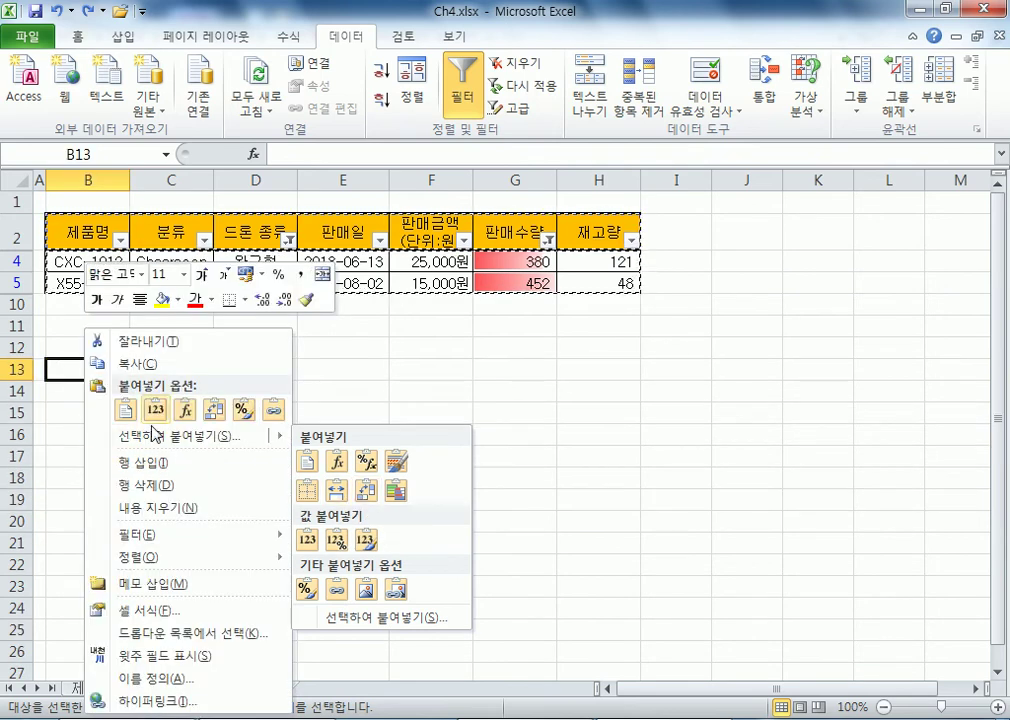
{"action": "left_click", "coordinate": [160, 437]}
{"action": "left_click_drag", "start_coordinate": [200, 228], "coordinate": [617, 78]}
{"action": "left_click", "coordinate": [617, 317]}
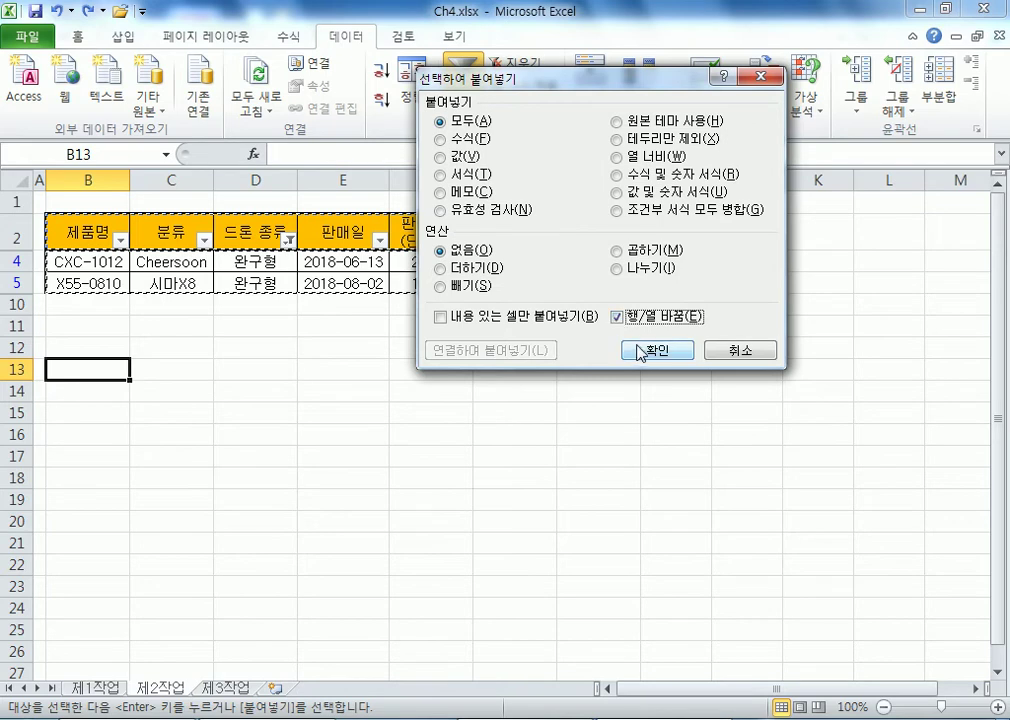
{"action": "left_click", "coordinate": [644, 350]}
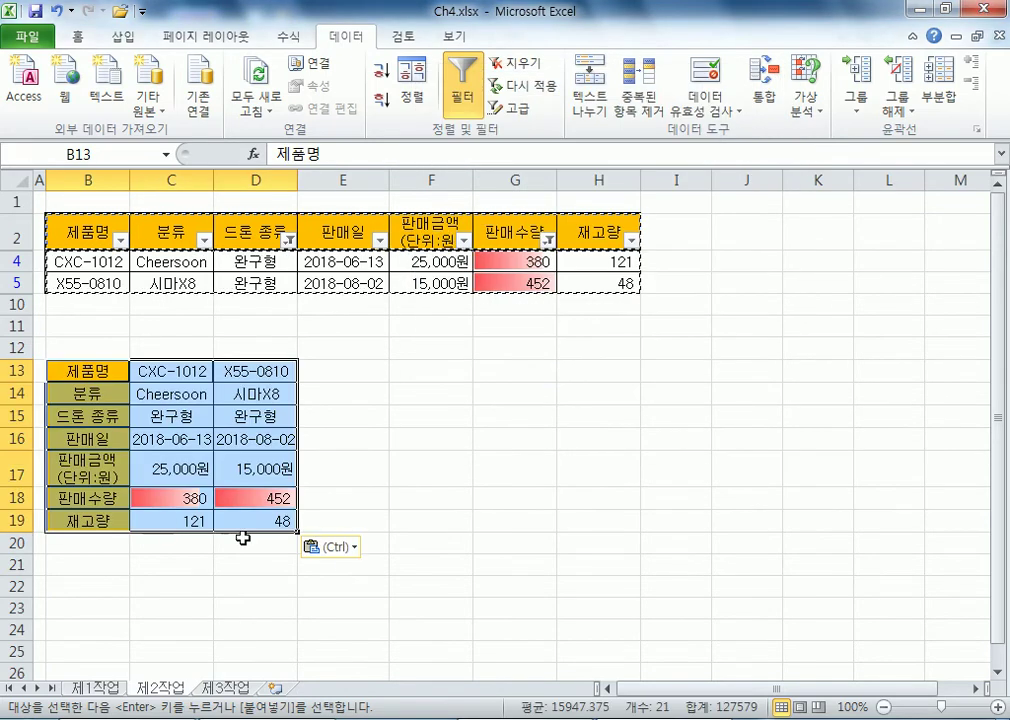
{"action": "left_click", "coordinate": [466, 559]}
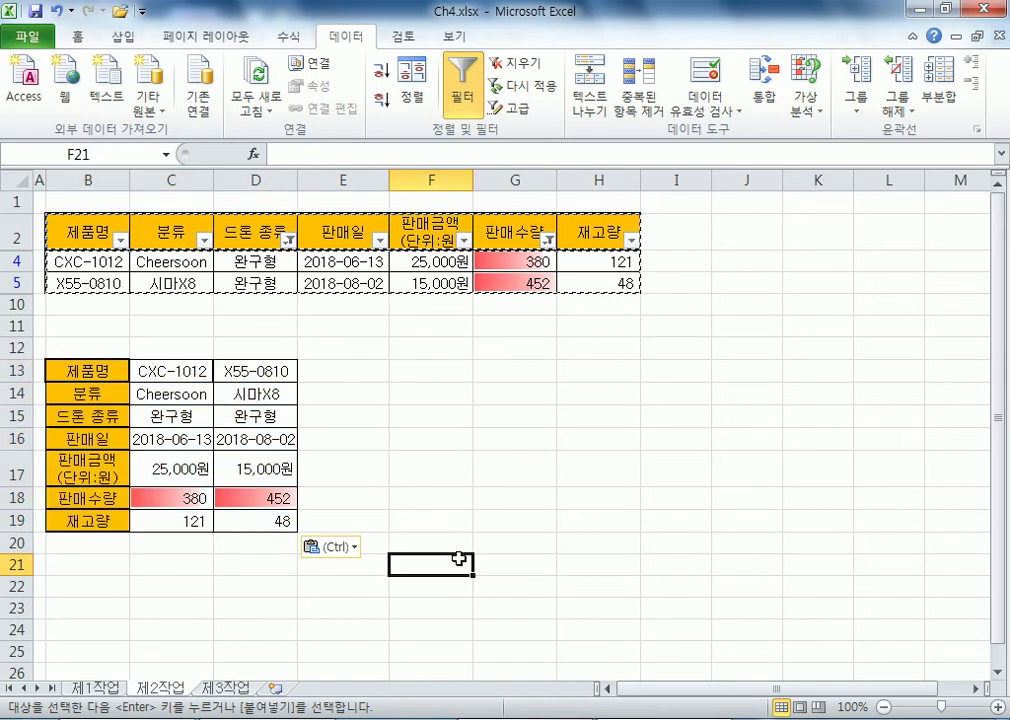
{"action": "key", "text": "Escape"}
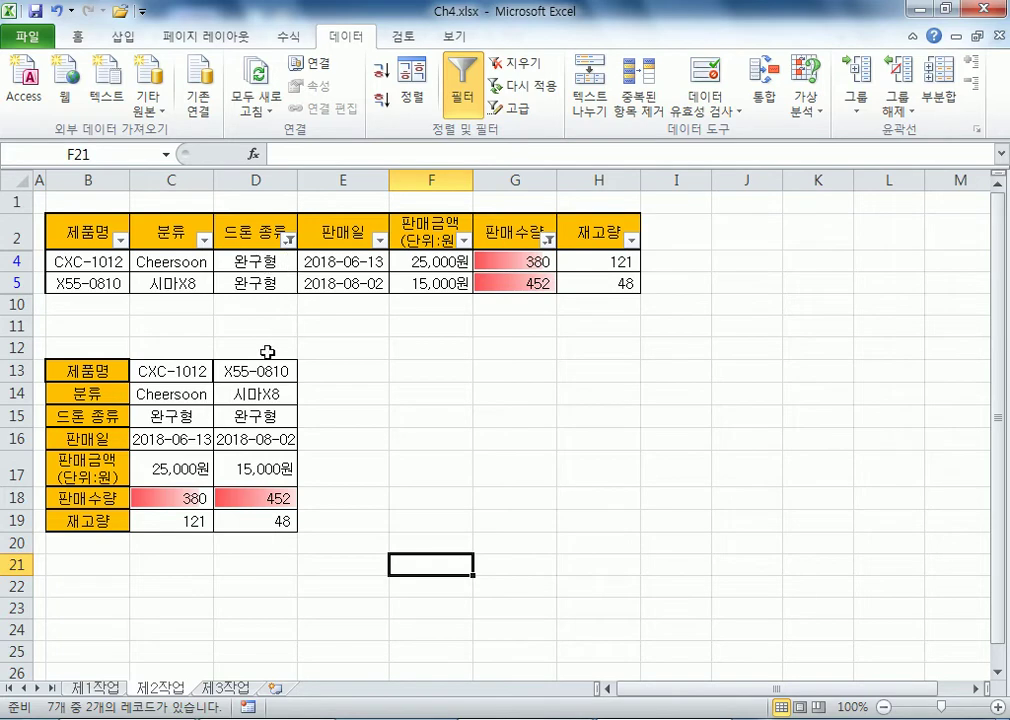
Review the source table B4:H12 on 제1작업 against the filtered and transposed tables on 제2작업
{"action": "left_click", "coordinate": [95, 688]}
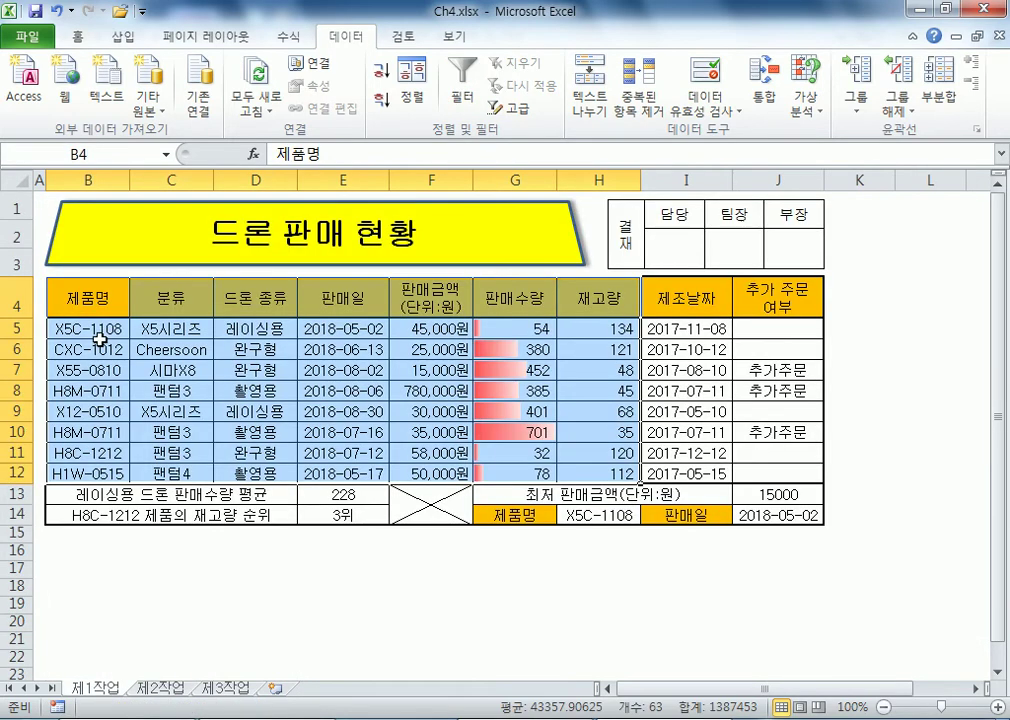
{"action": "left_click_drag", "start_coordinate": [80, 297], "coordinate": [590, 473]}
{"action": "left_click", "coordinate": [162, 688]}
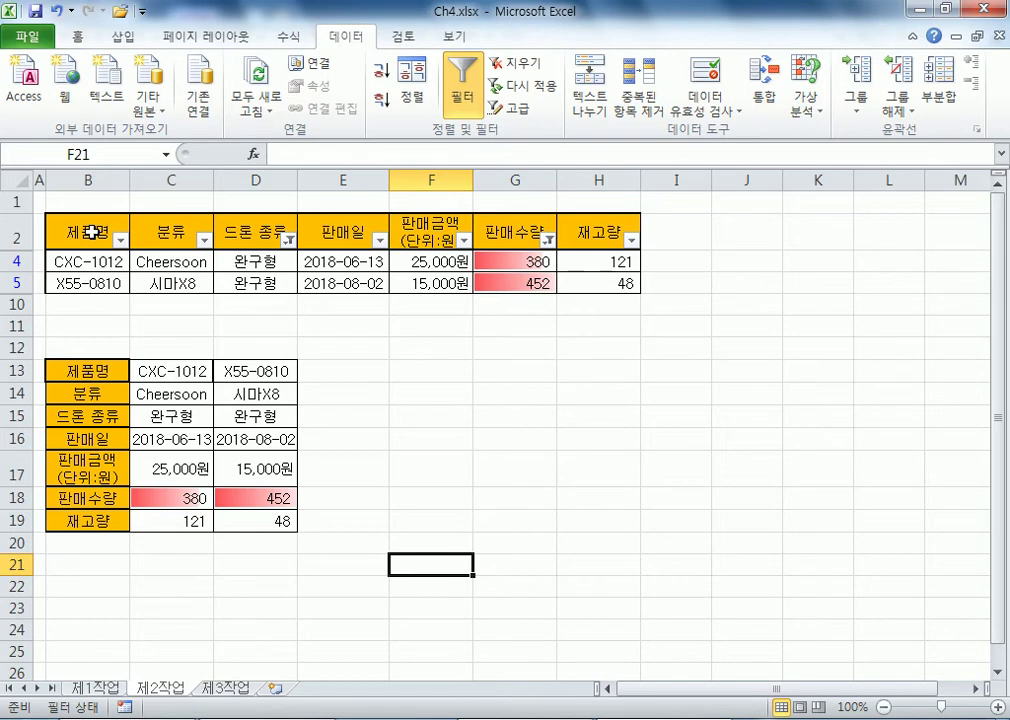
{"action": "right_click", "coordinate": [91, 232]}
{"action": "left_click", "coordinate": [469, 400]}
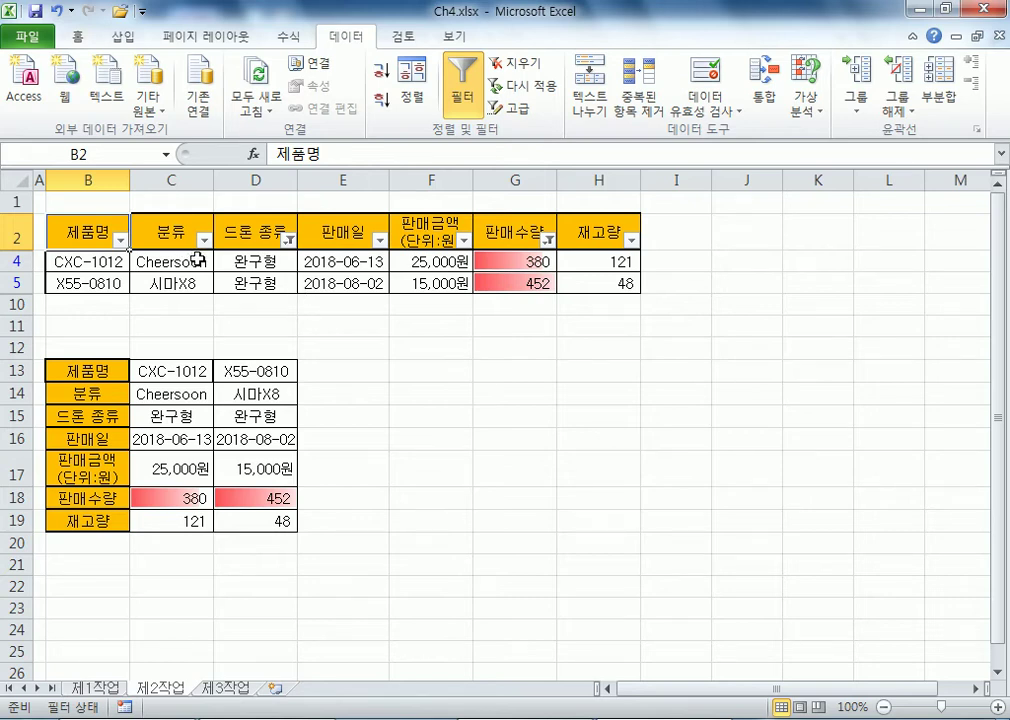
{"action": "left_click", "coordinate": [246, 265]}
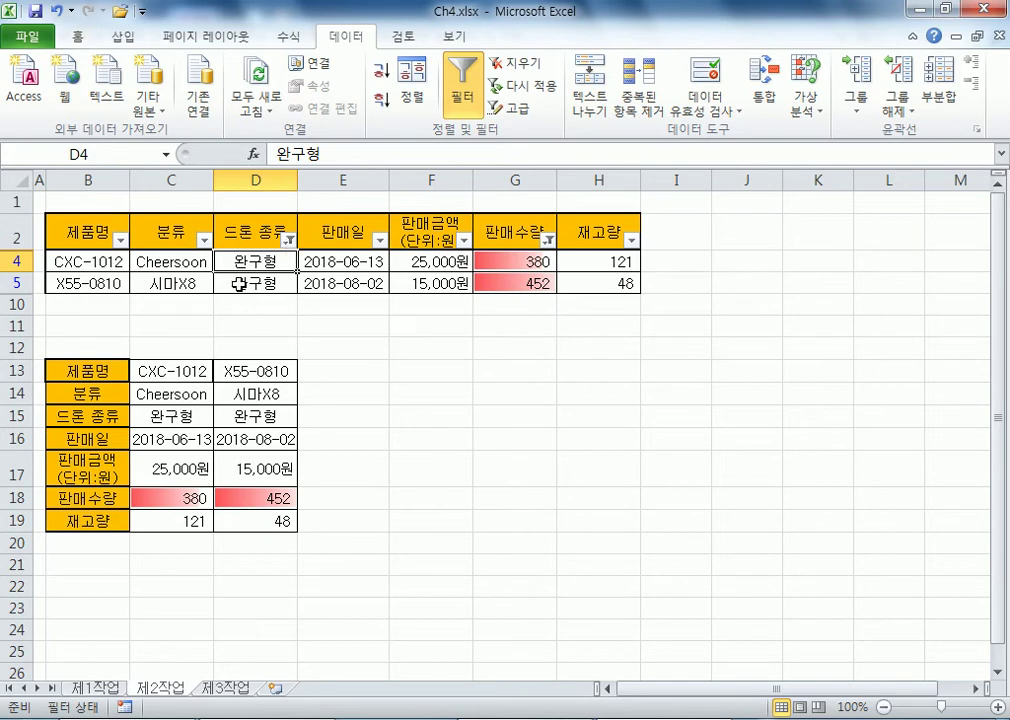
{"action": "left_click_drag", "start_coordinate": [68, 232], "coordinate": [602, 282]}
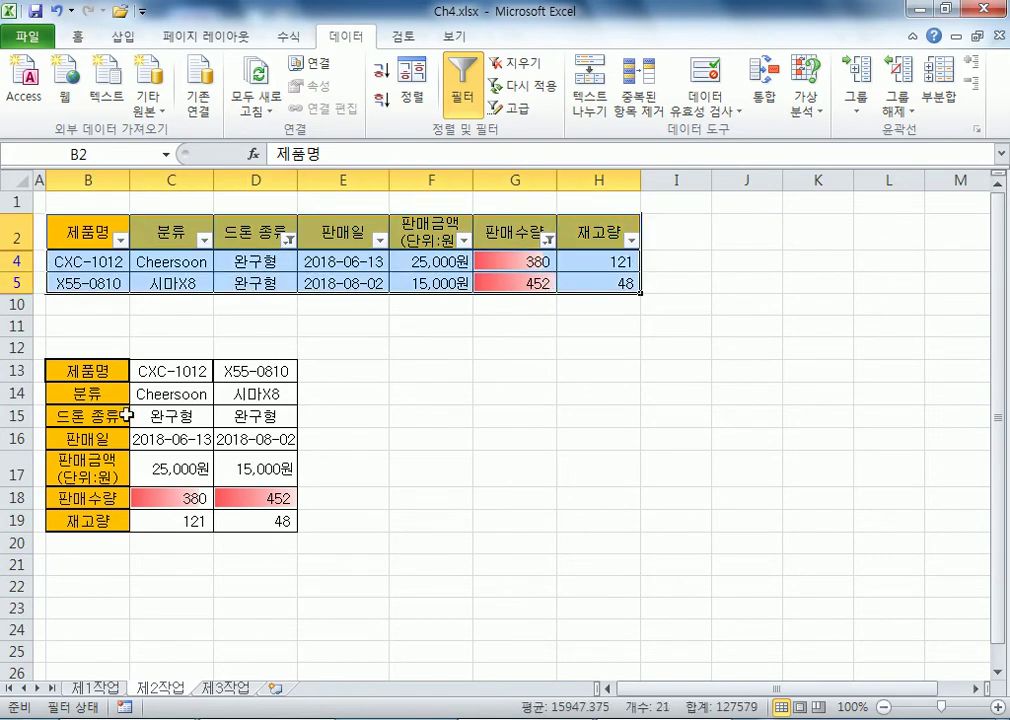
{"action": "left_click", "coordinate": [405, 372]}
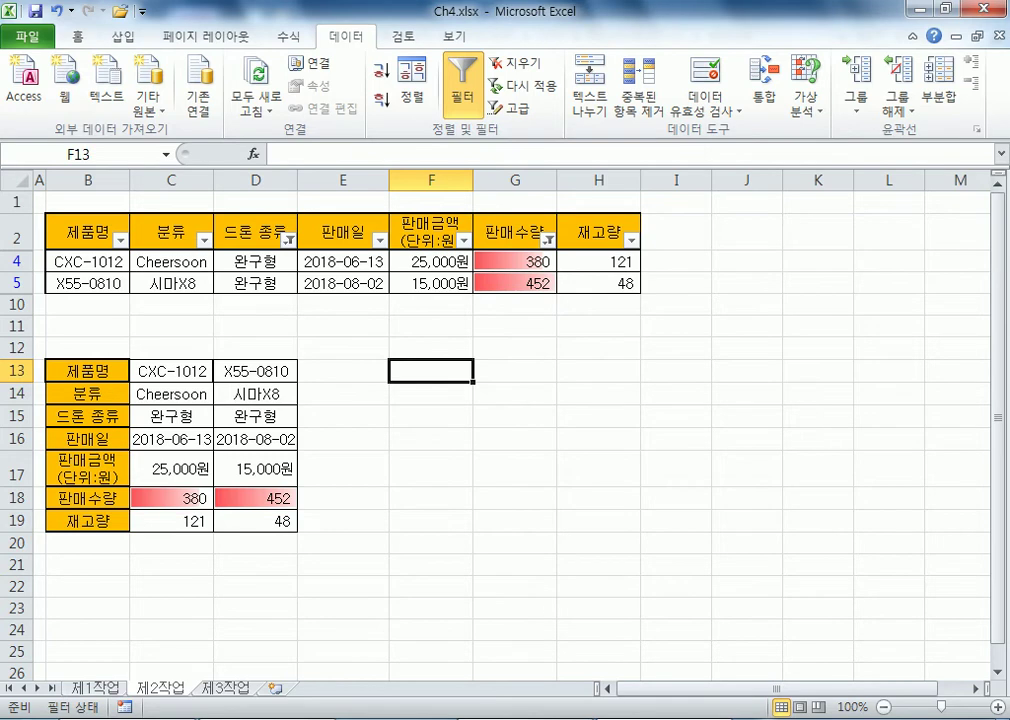
{"action": "left_click", "coordinate": [965, 719]}
{"action": "left_click", "coordinate": [719, 563]}
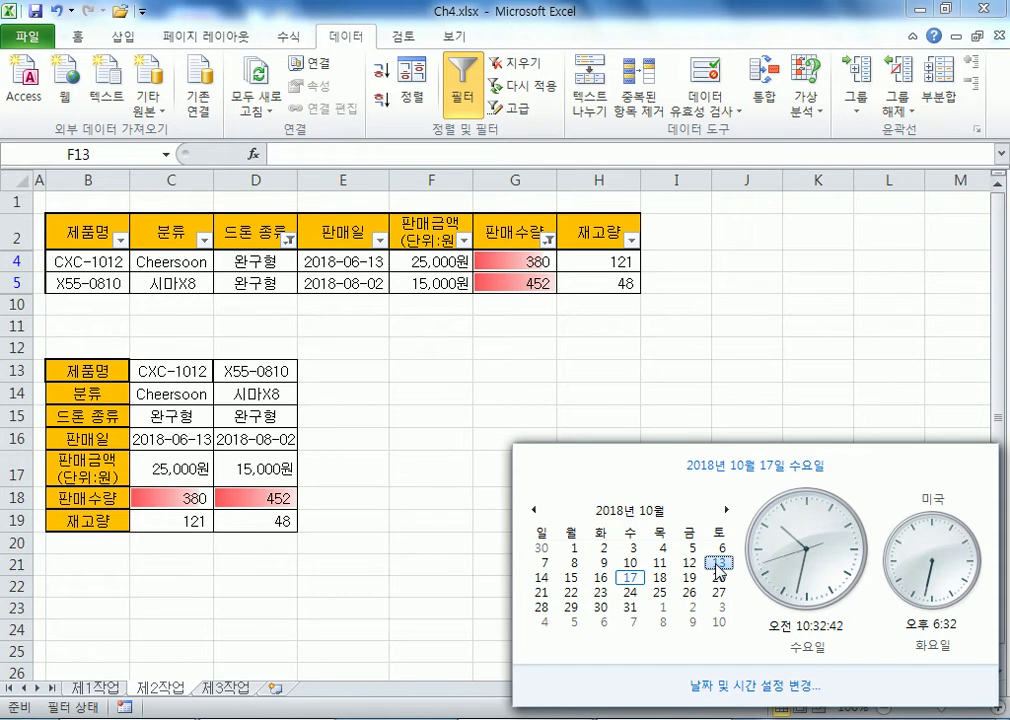
{"action": "left_click", "coordinate": [440, 500]}
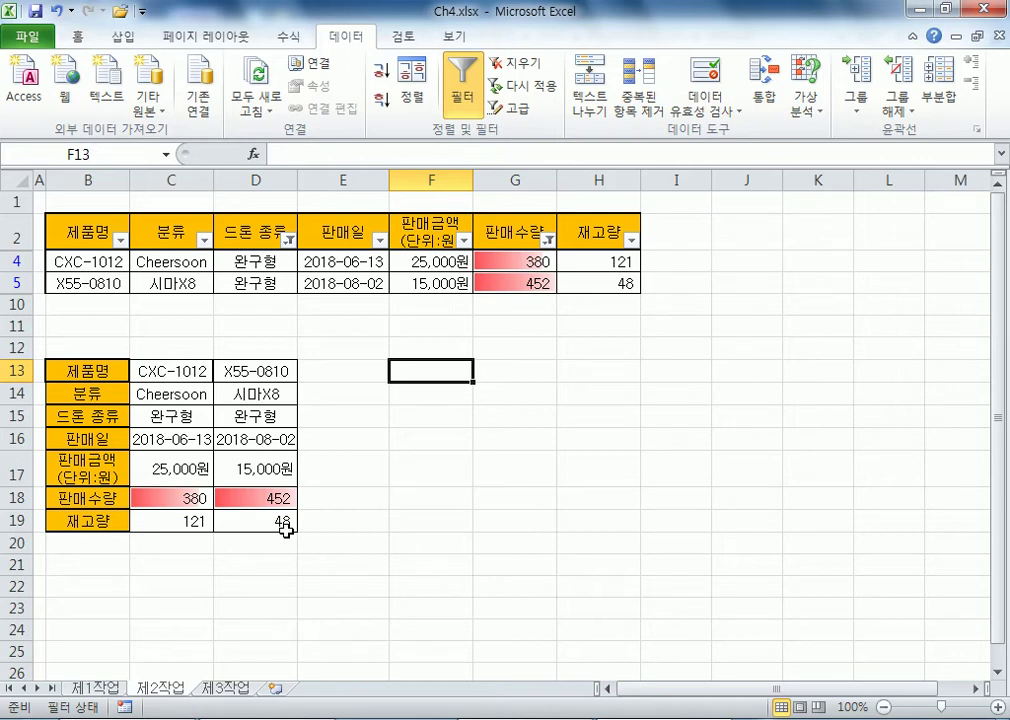
Copy the table B4:H12 on 제1작업 and preview pasting it at B25 with the source column widths kept
{"action": "left_click", "coordinate": [79, 38]}
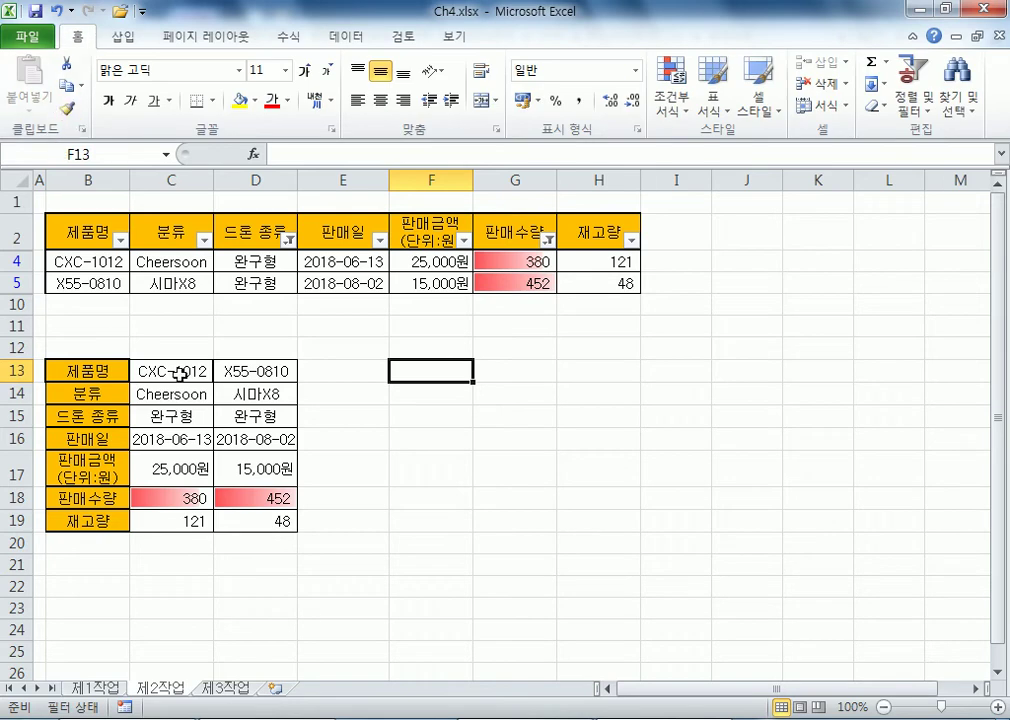
{"action": "left_click", "coordinate": [126, 688]}
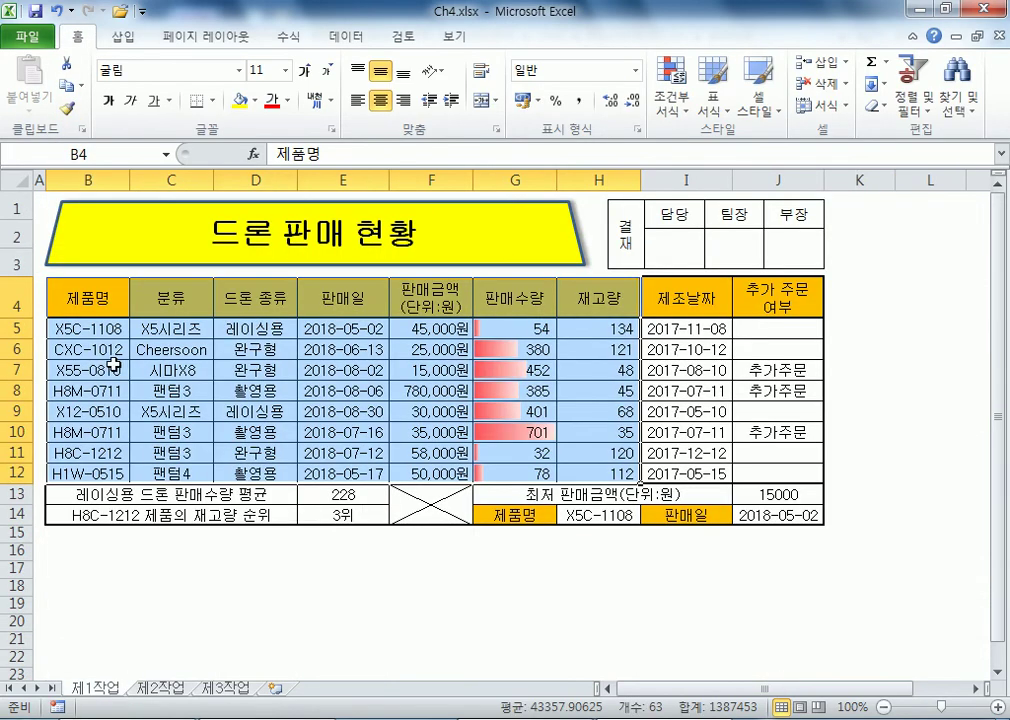
{"action": "key", "text": "ctrl+c"}
{"action": "scroll", "coordinate": [81, 377], "scroll_direction": "down", "scroll_amount": 6}
{"action": "left_click", "coordinate": [68, 307]}
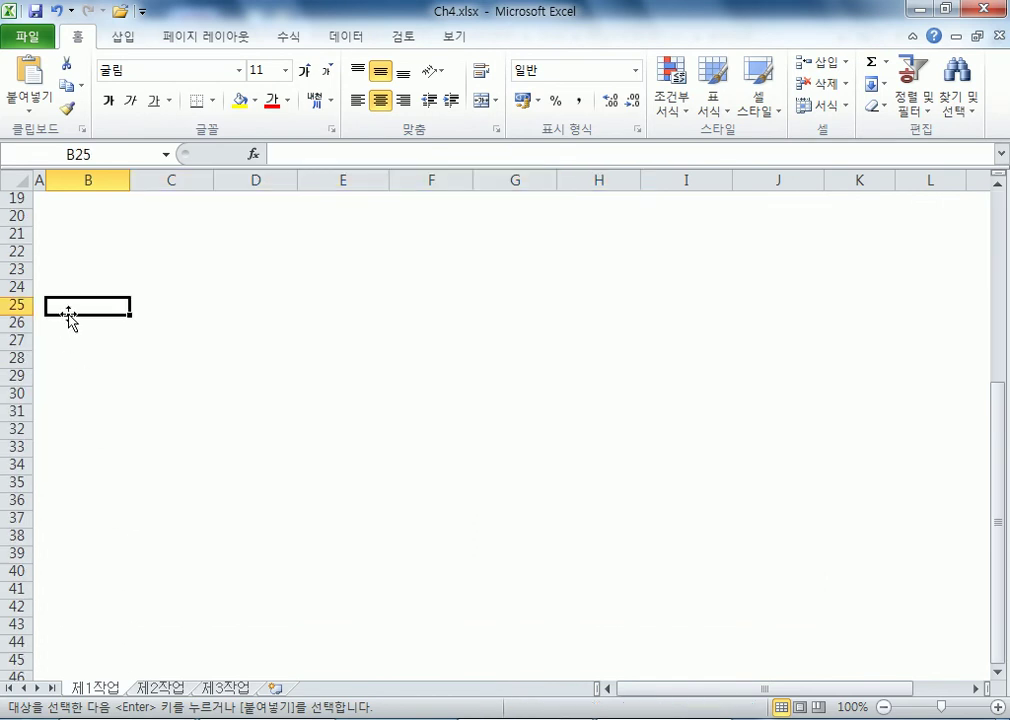
{"action": "left_click", "coordinate": [30, 106]}
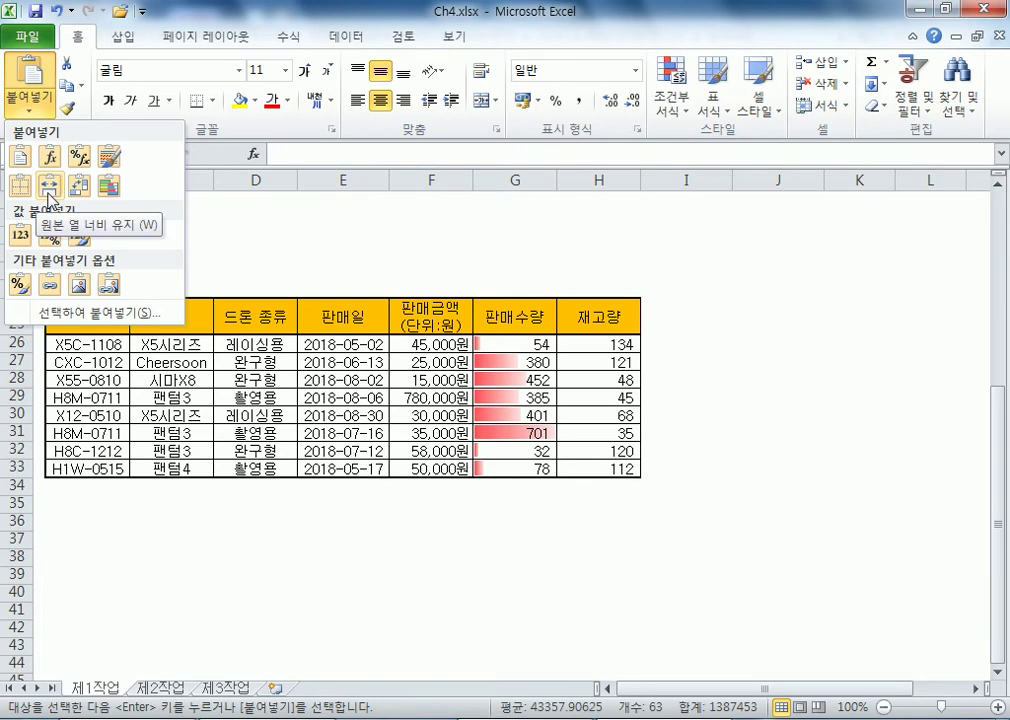
{"action": "key", "text": "Escape"}
Paste only the column widths (열 너비) at B25, and try pasting the full table there before undoing that paste
{"action": "right_click", "coordinate": [66, 303]}
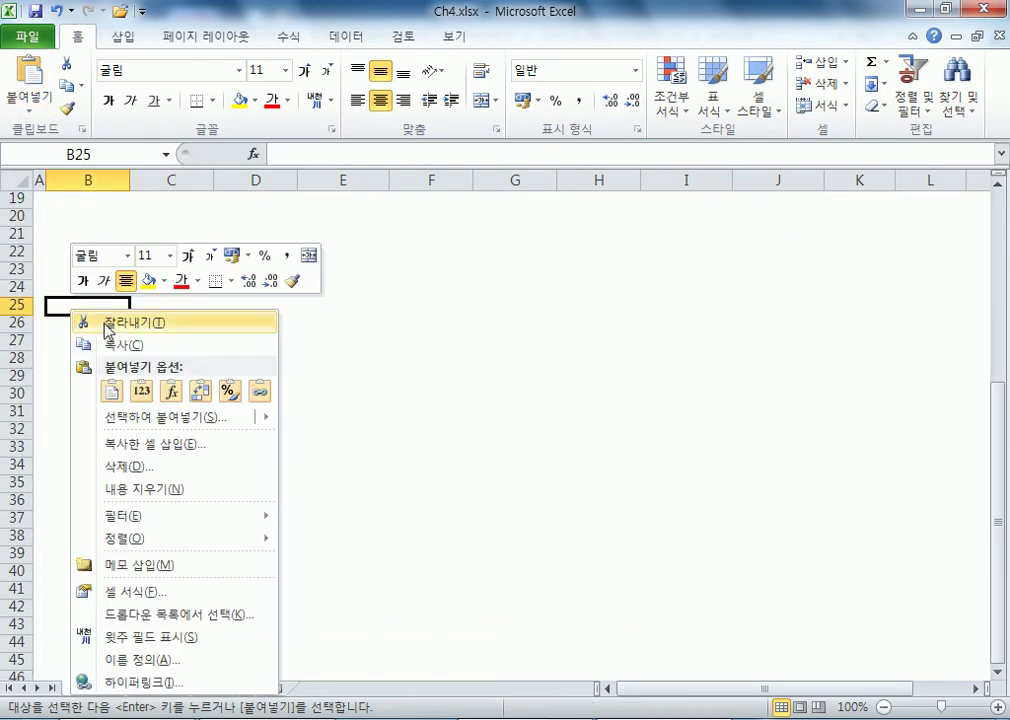
{"action": "left_click", "coordinate": [171, 416]}
{"action": "left_click_drag", "start_coordinate": [315, 256], "coordinate": [498, 215]}
{"action": "left_click", "coordinate": [386, 303]}
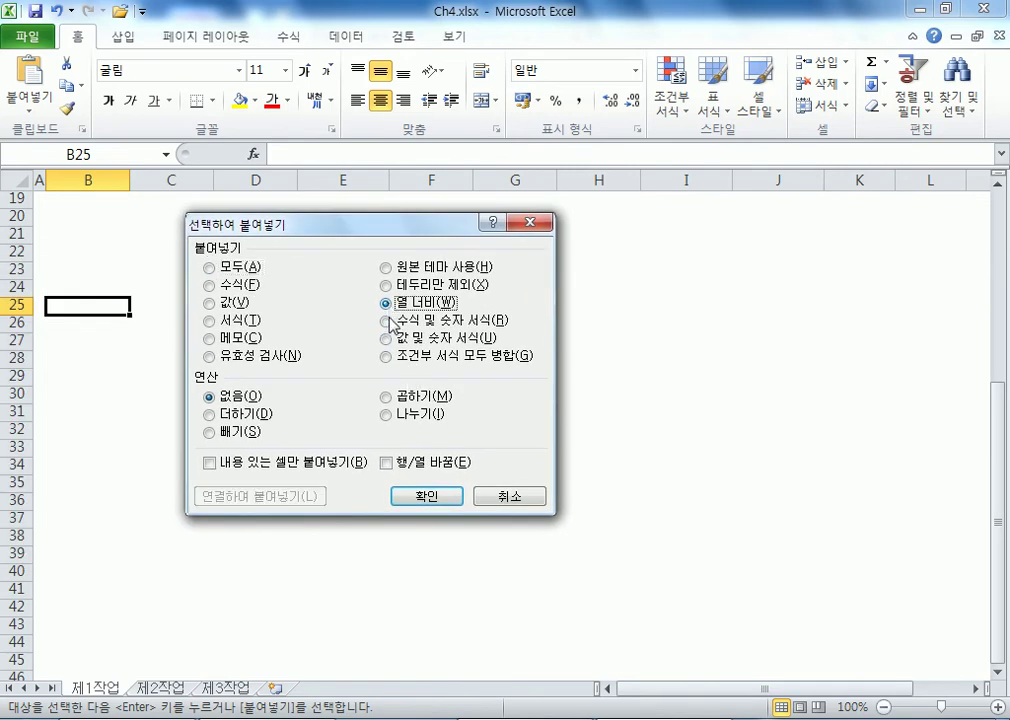
{"action": "left_click", "coordinate": [408, 497]}
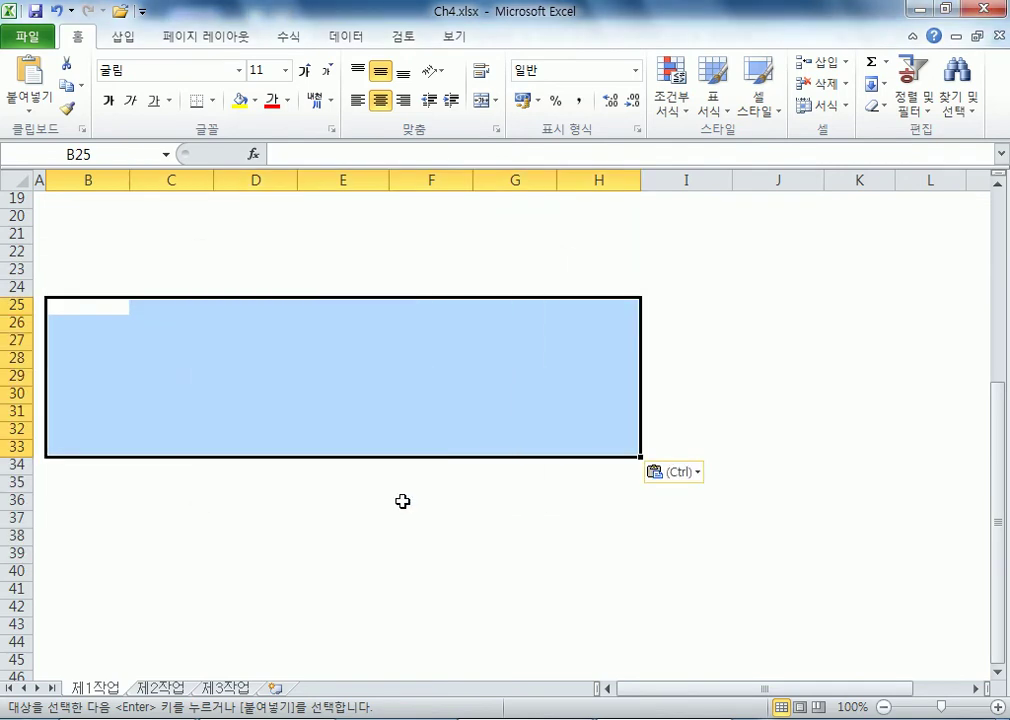
{"action": "key", "text": "ctrl+v"}
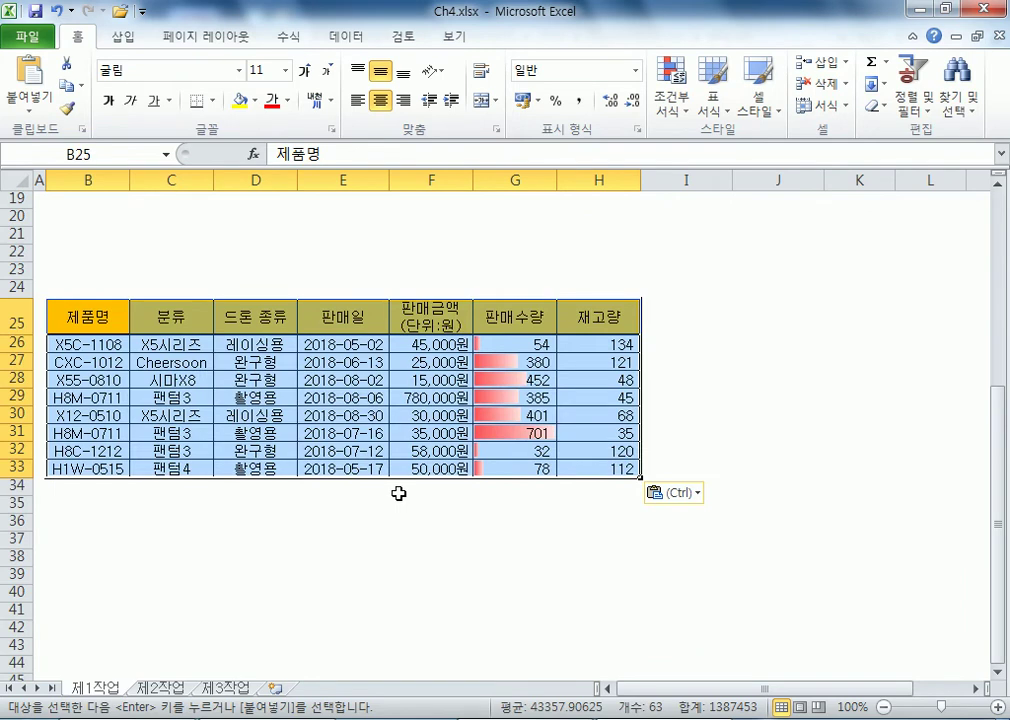
{"action": "key", "text": "ctrl+z"}
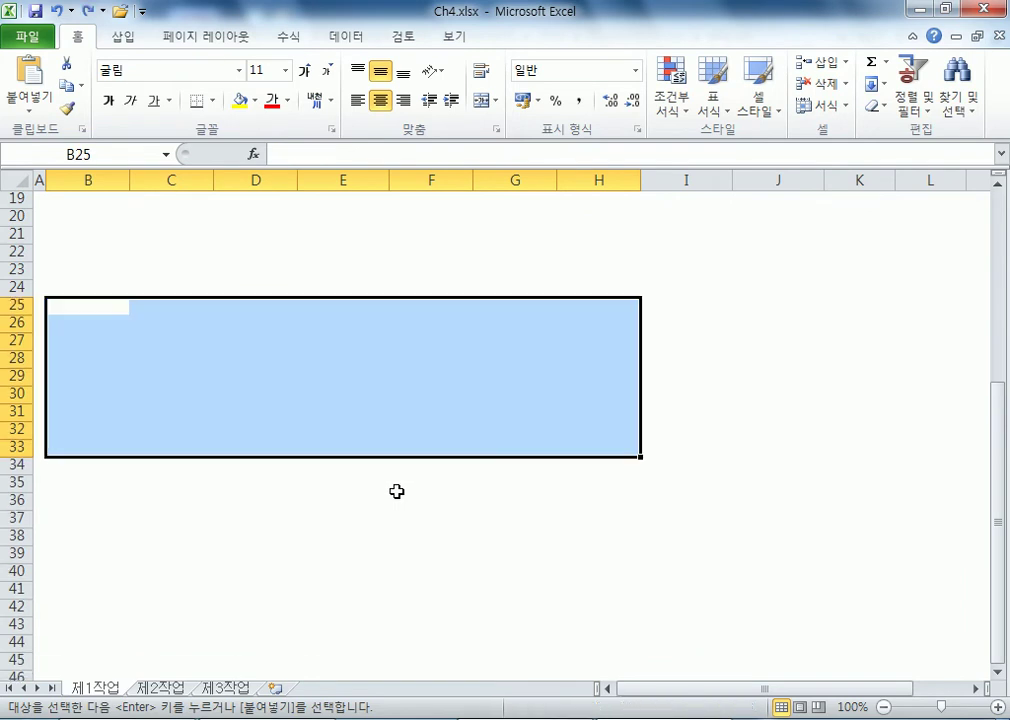
Return to the 제2작업 sheet to review the filtered and transposed tables
{"action": "scroll", "coordinate": [266, 442], "scroll_direction": "up", "scroll_amount": 6}
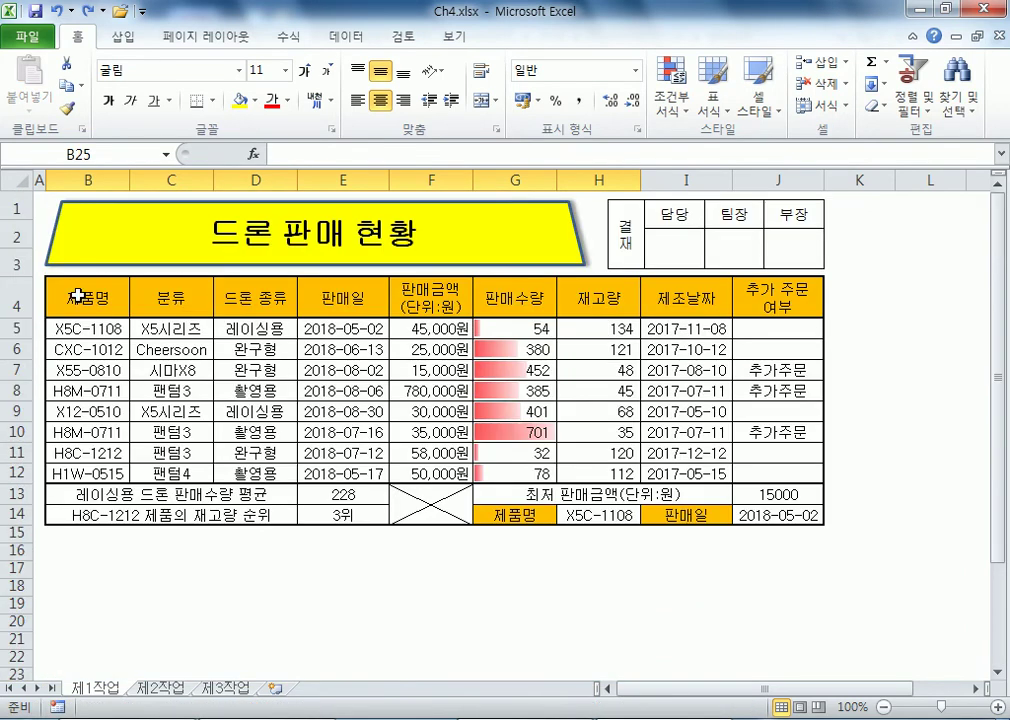
{"action": "left_click", "coordinate": [104, 550]}
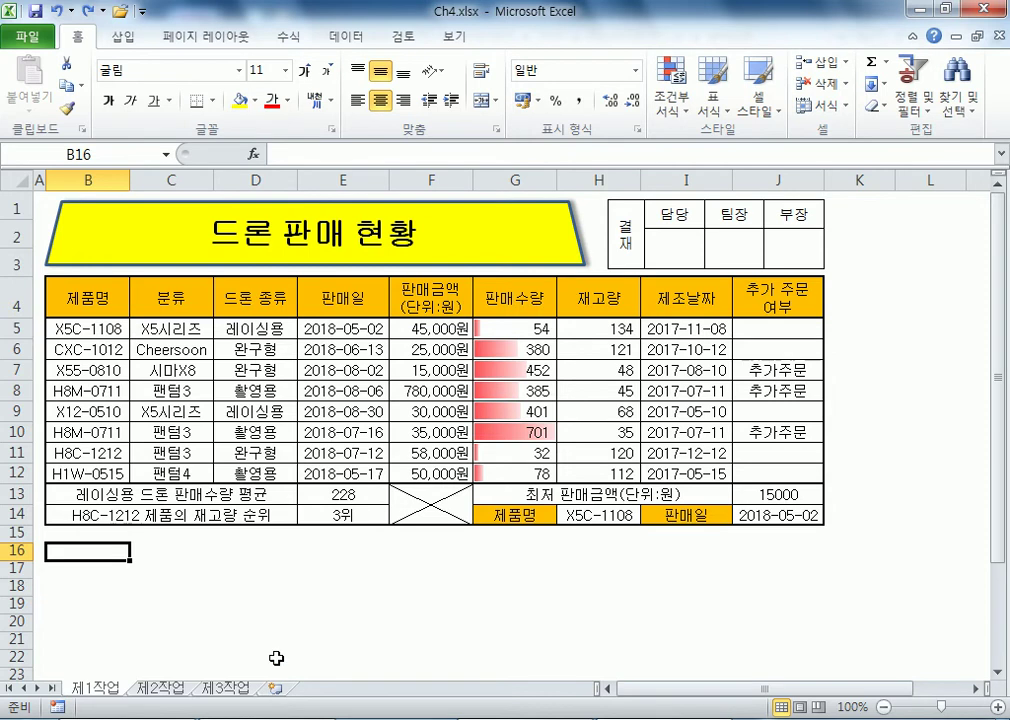
{"action": "left_click", "coordinate": [166, 692]}
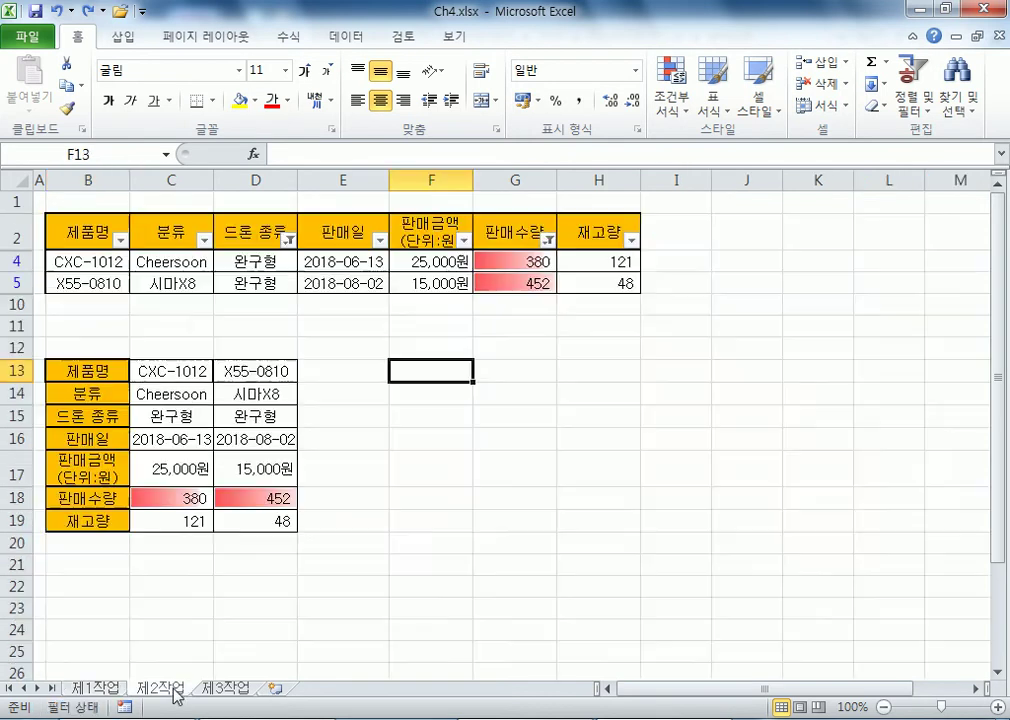
{"action": "left_click", "coordinate": [168, 278]}
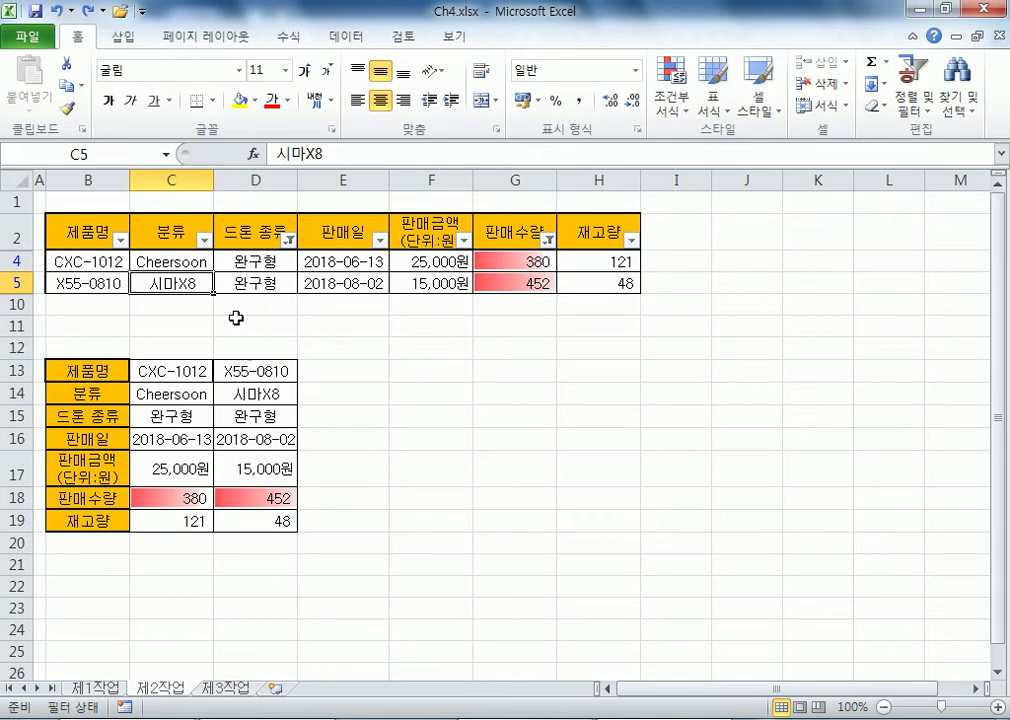
Copy the filtered table B2:H5 on 제2작업 and paste it transposed (행/열 바꿈) at B24
{"action": "left_click_drag", "start_coordinate": [79, 234], "coordinate": [575, 283]}
{"action": "right_click", "coordinate": [575, 283]}
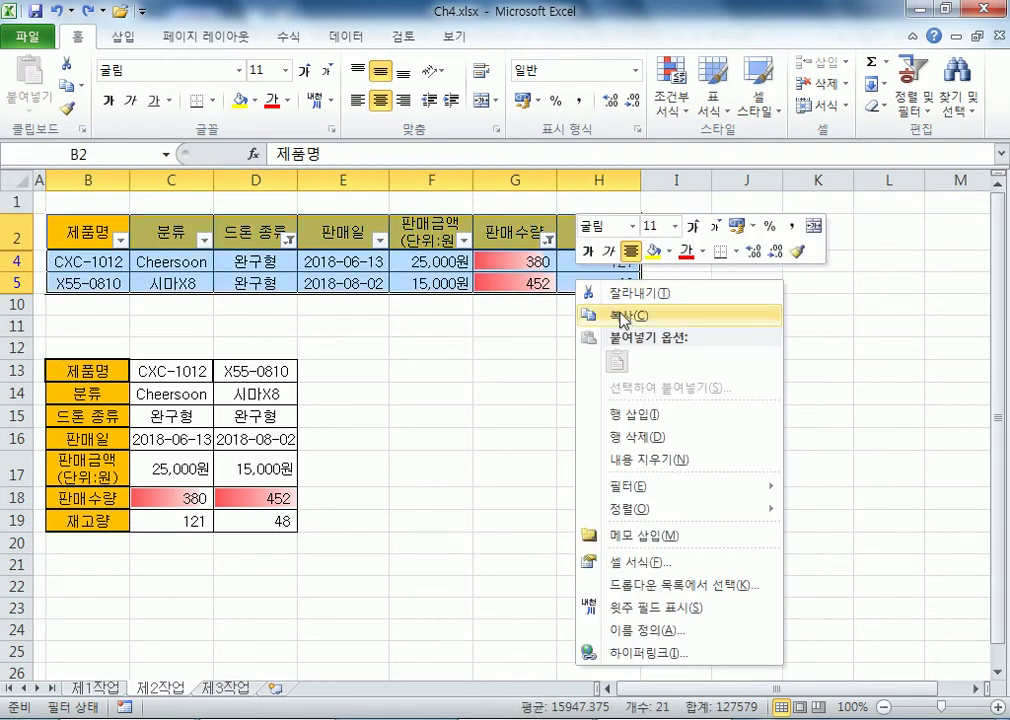
{"action": "left_click", "coordinate": [612, 313]}
{"action": "scroll", "coordinate": [300, 417], "scroll_direction": "down", "scroll_amount": 5}
{"action": "right_click", "coordinate": [69, 393]}
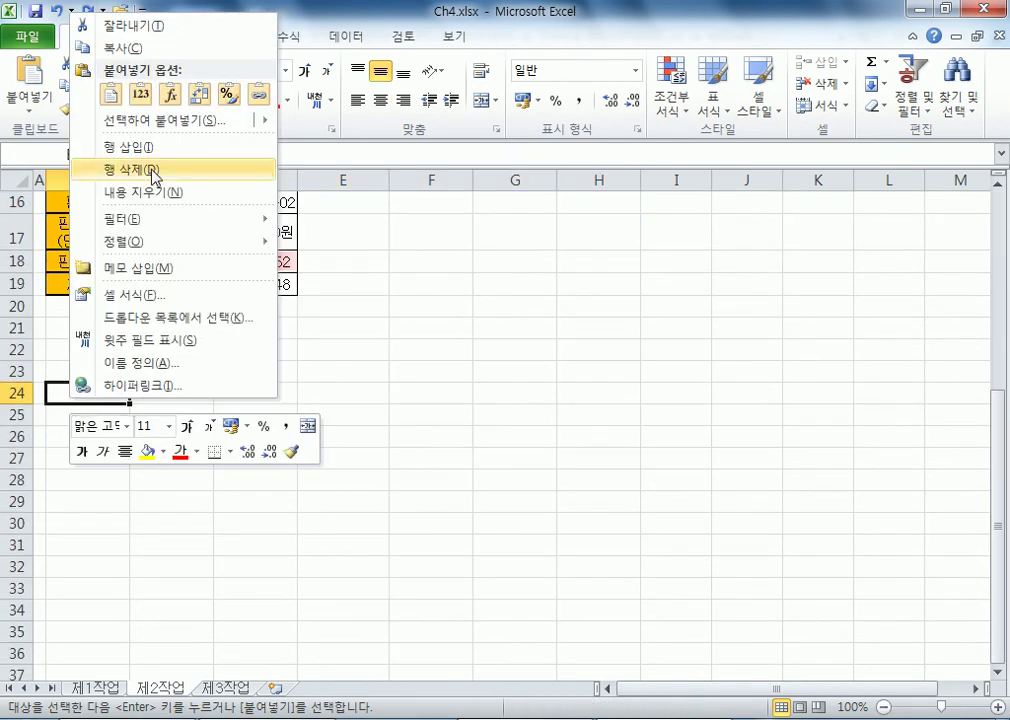
{"action": "left_click", "coordinate": [252, 120]}
{"action": "left_click", "coordinate": [255, 251]}
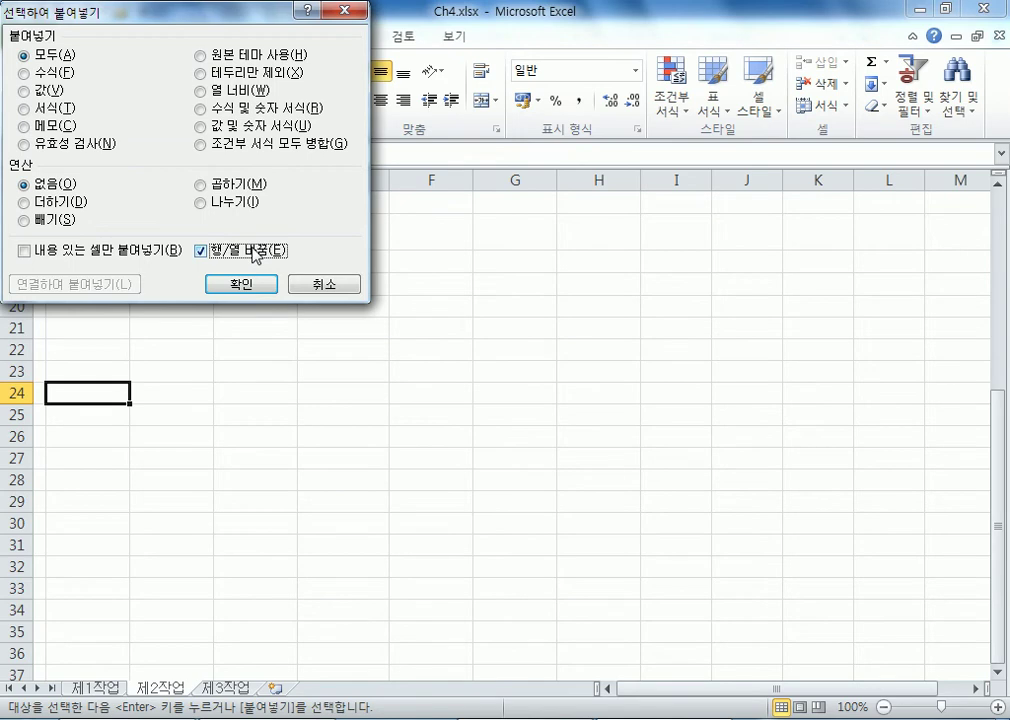
{"action": "left_click", "coordinate": [240, 290]}
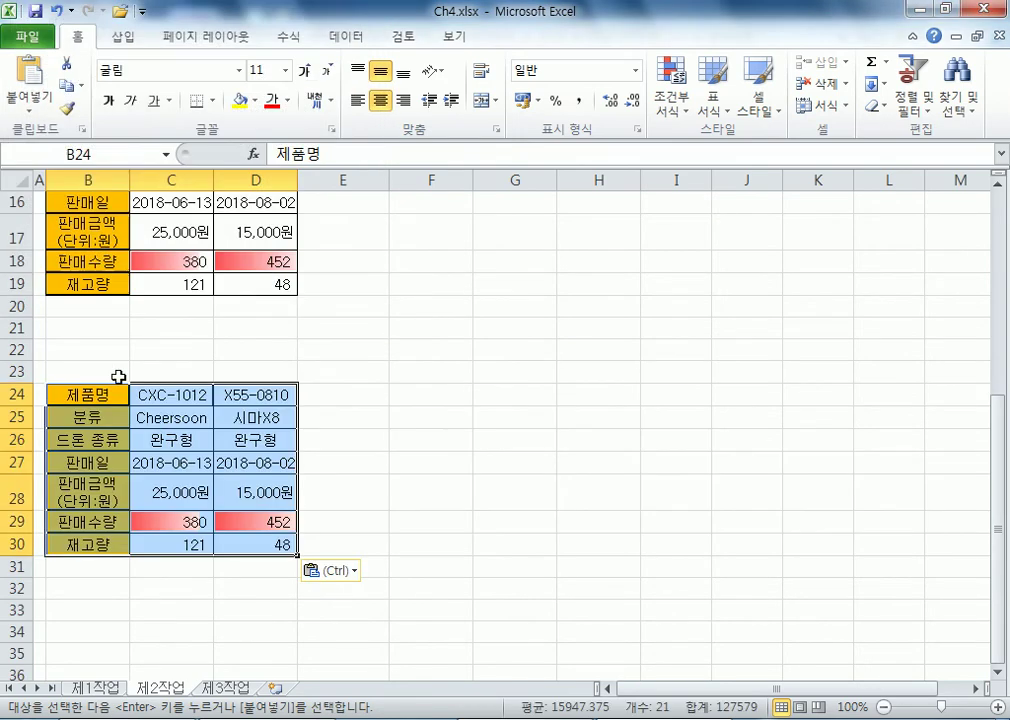
{"action": "left_click", "coordinate": [398, 460]}
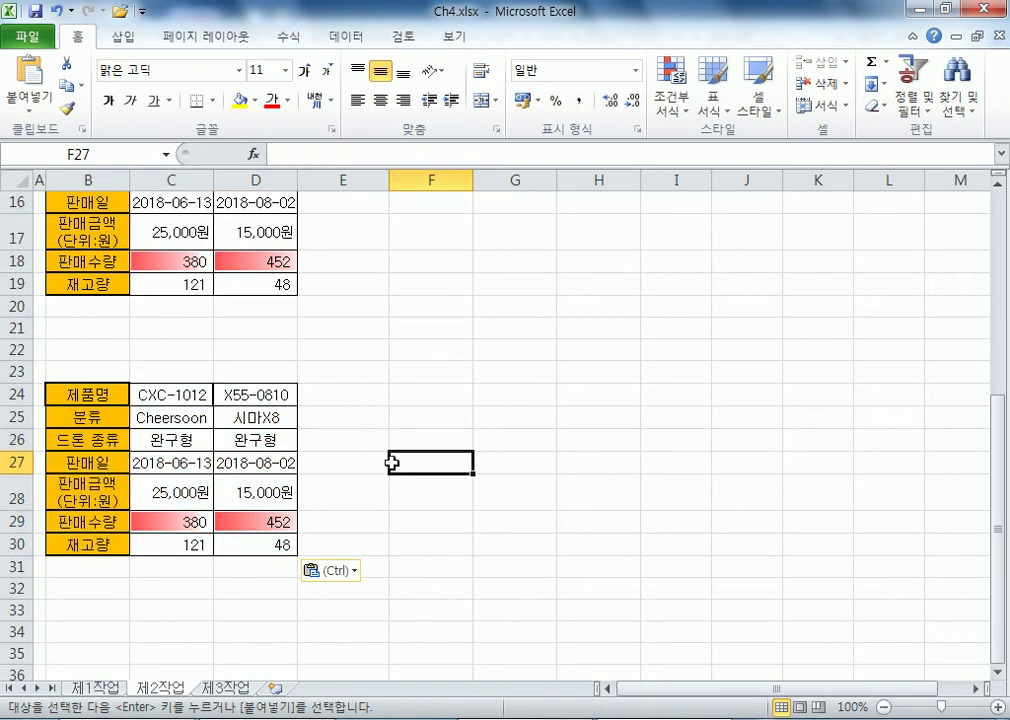
{"action": "scroll", "coordinate": [388, 462], "scroll_direction": "up", "scroll_amount": 5}
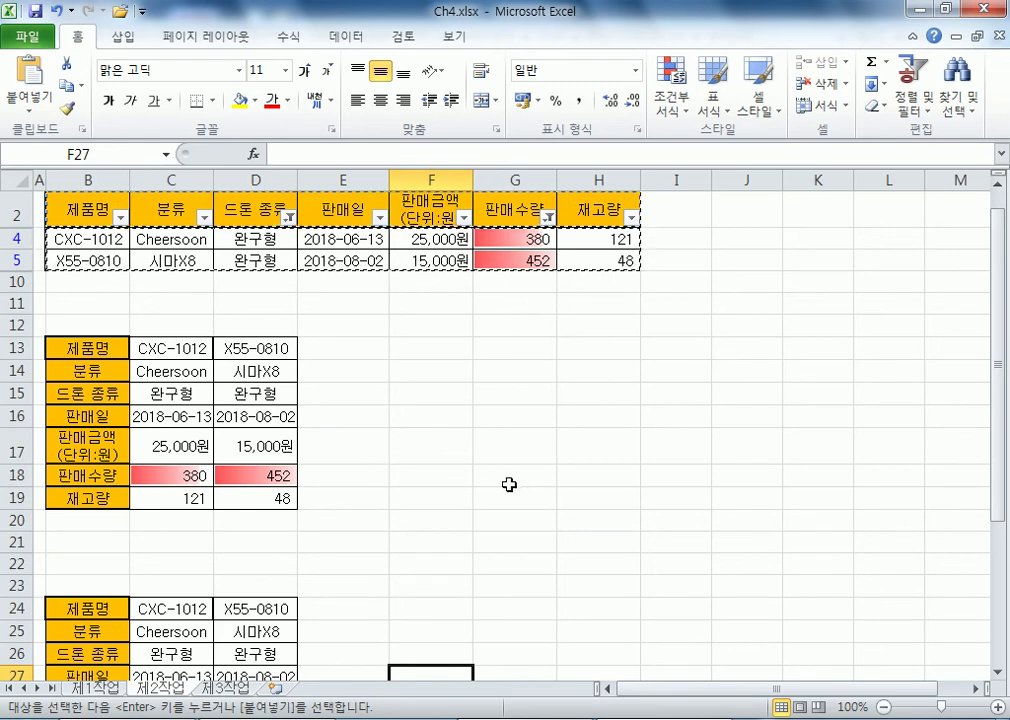
{"action": "key", "text": "Escape"}
Open the practice workbook Ch4_연습문제1.xlsx from the Ch4 folder
{"action": "scroll", "coordinate": [505, 470], "scroll_direction": "down", "scroll_amount": 3}
{"action": "scroll", "coordinate": [500, 467], "scroll_direction": "up", "scroll_amount": 3}
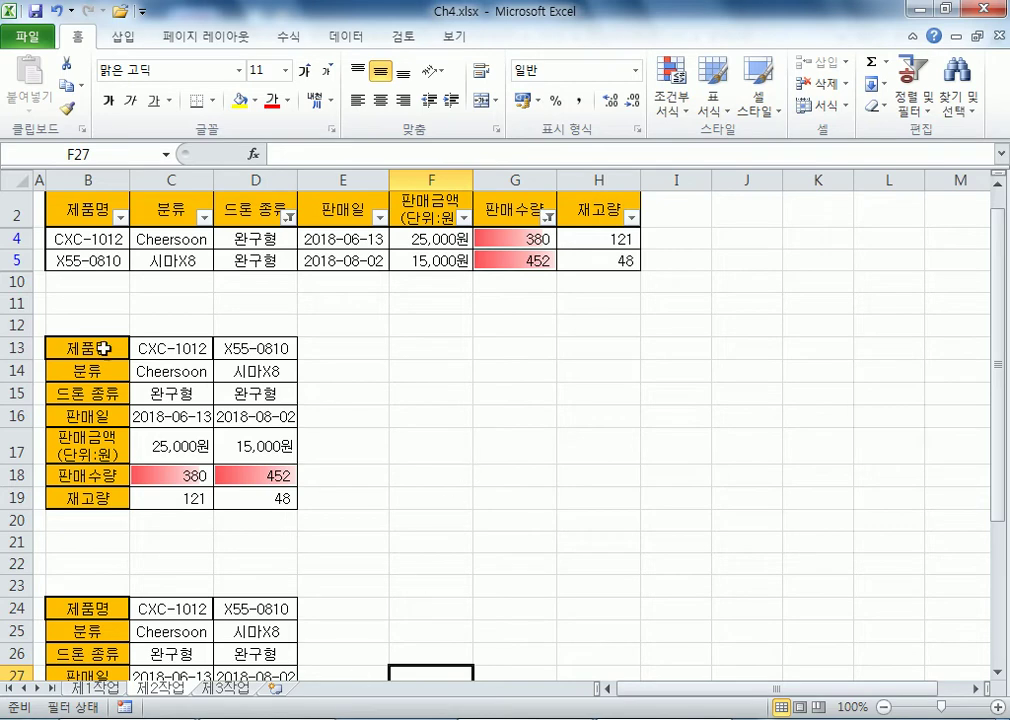
{"action": "left_click", "coordinate": [22, 33]}
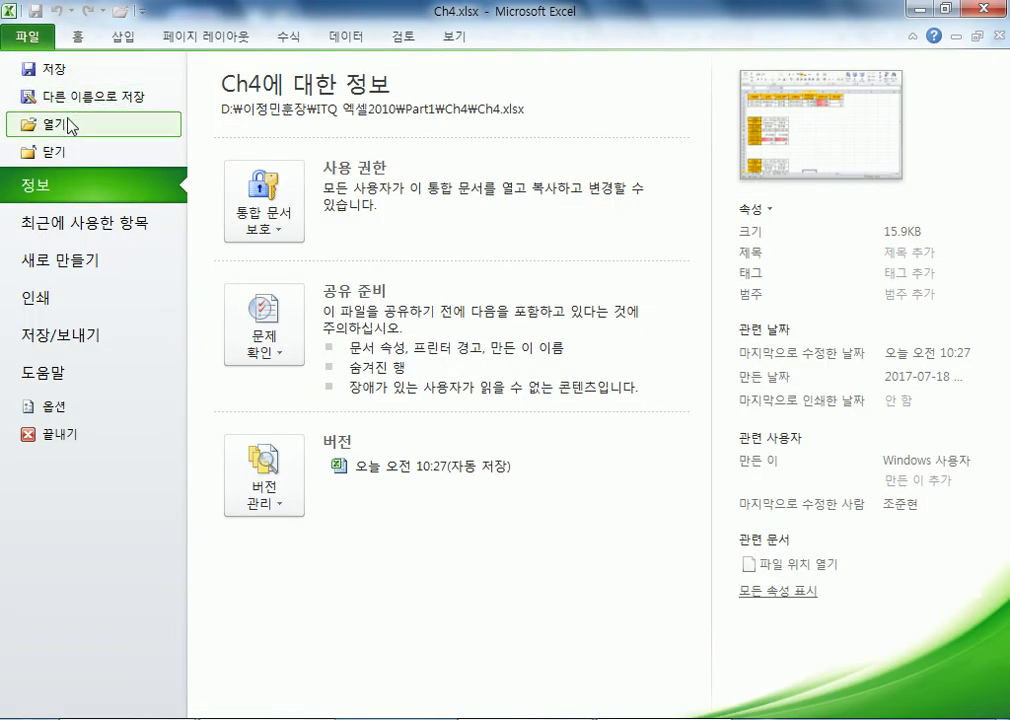
{"action": "key", "text": "Escape"}
{"action": "key", "text": "ctrl+o"}
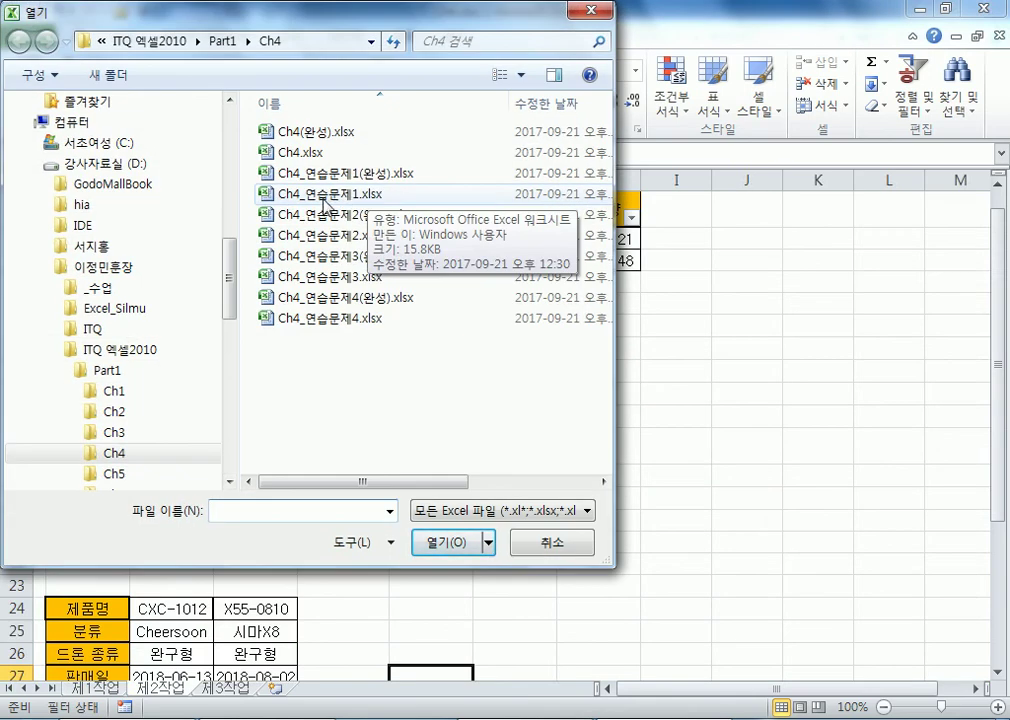
{"action": "double_click", "coordinate": [291, 195]}
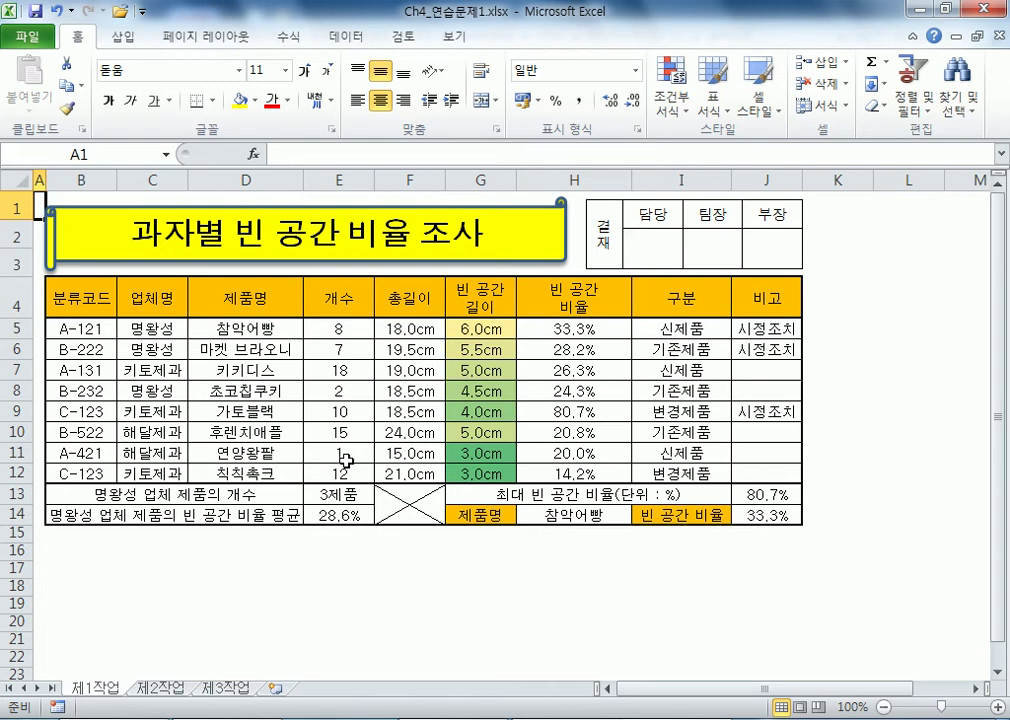
Select B2 on 제2작업 as the destination and copy the snack table B4:H12 from 제1작업
{"action": "left_click", "coordinate": [165, 689]}
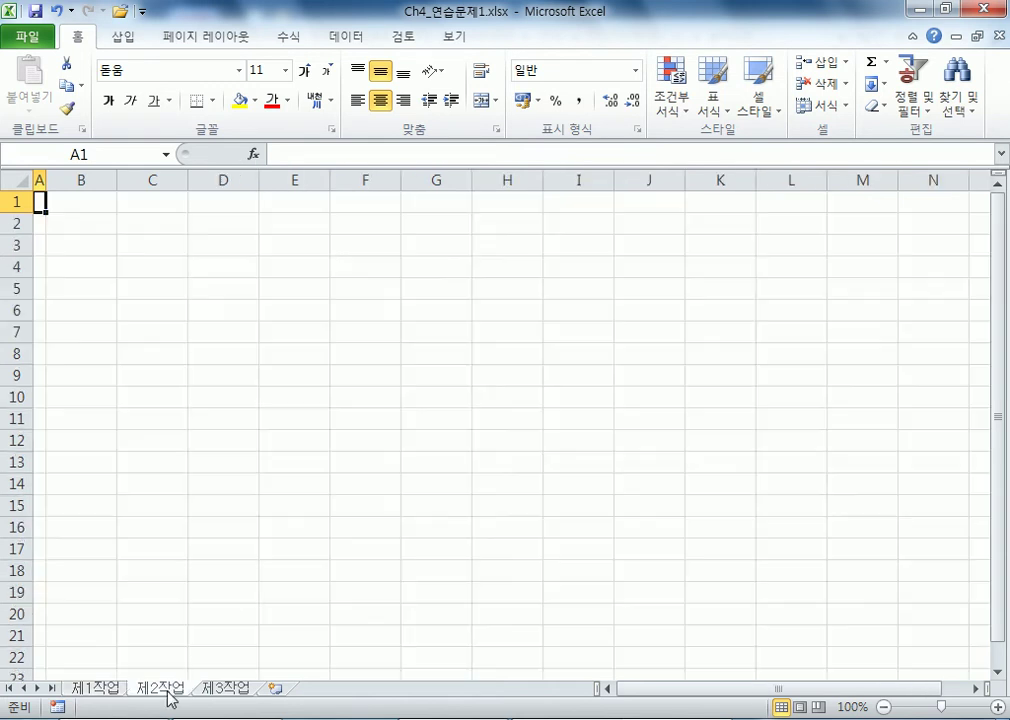
{"action": "left_click", "coordinate": [76, 226]}
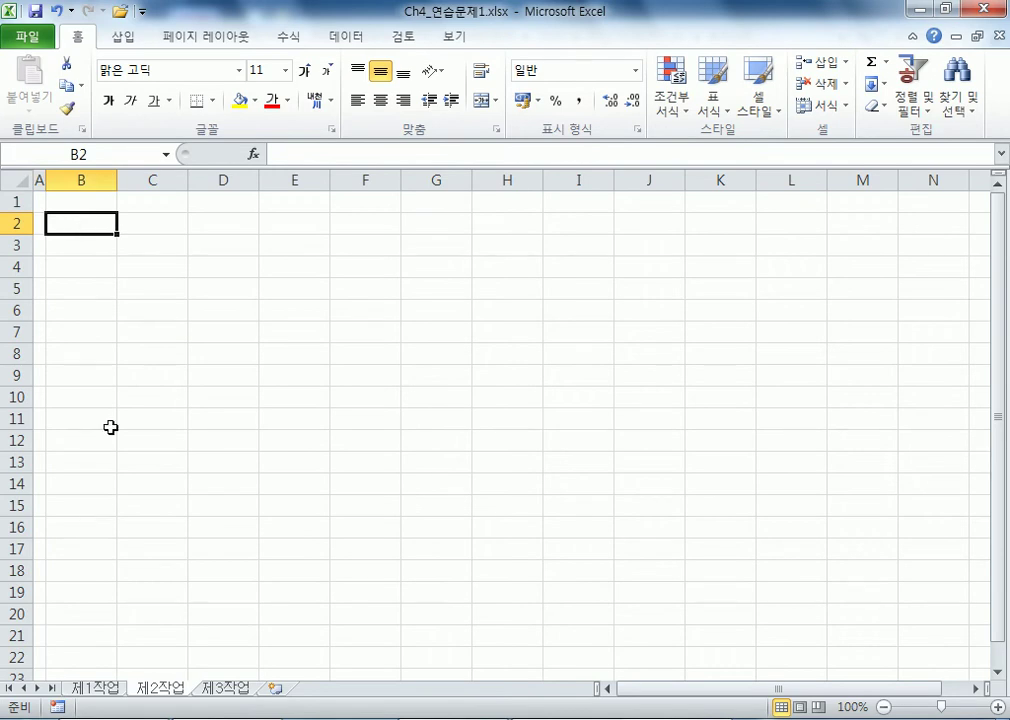
{"action": "left_click", "coordinate": [97, 689]}
{"action": "left_click_drag", "start_coordinate": [72, 291], "coordinate": [590, 471]}
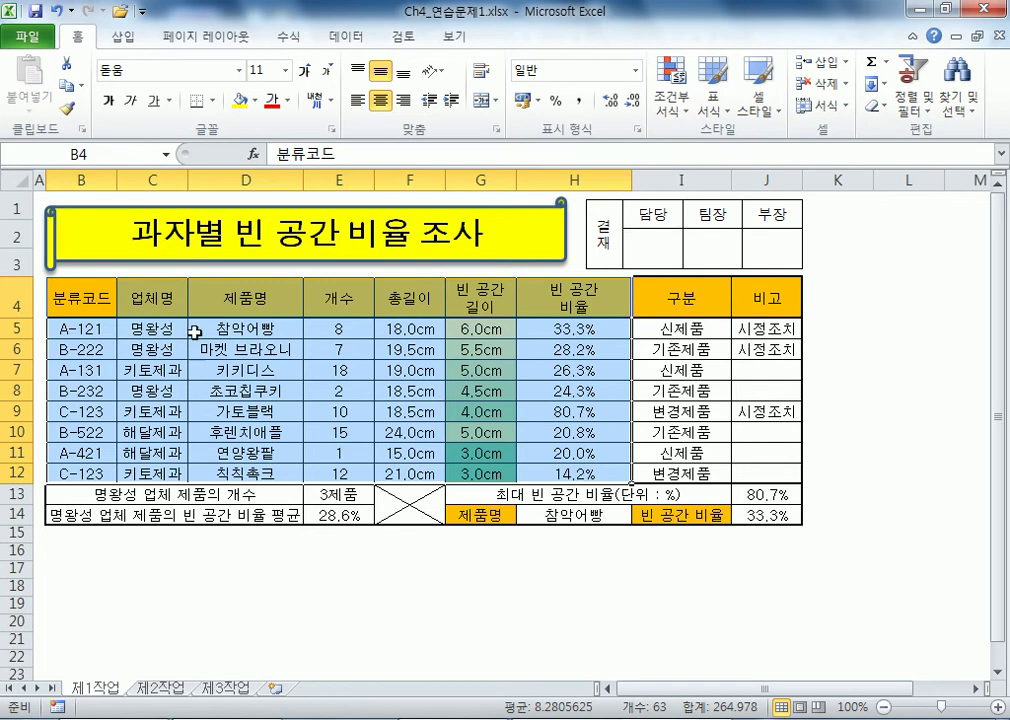
{"action": "right_click", "coordinate": [188, 291]}
{"action": "left_click", "coordinate": [234, 337]}
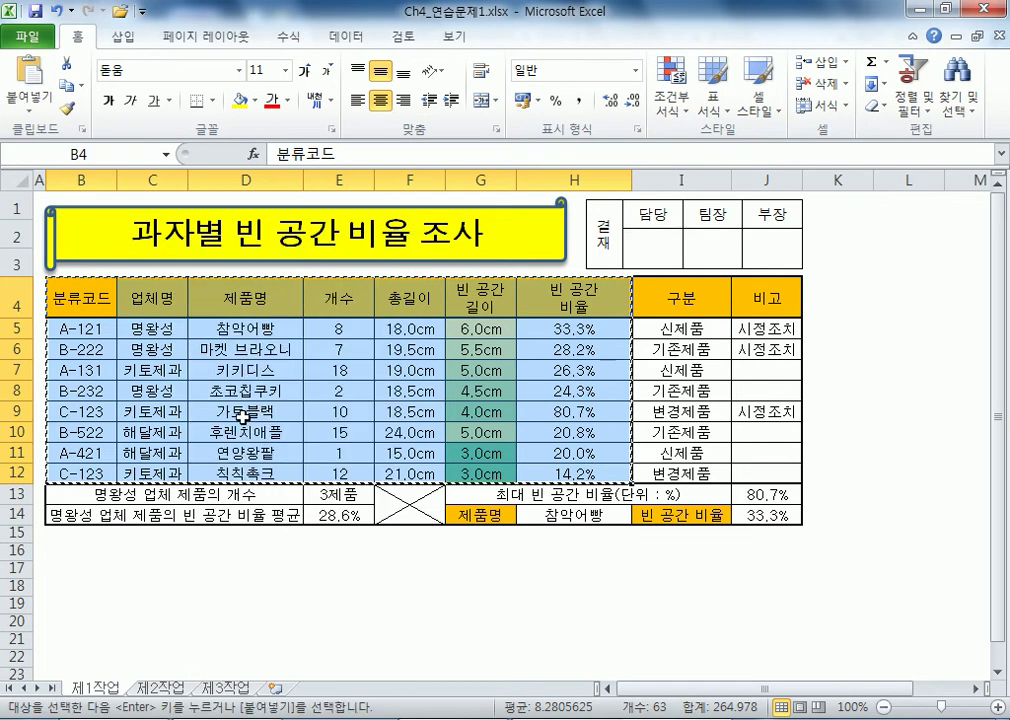
Paste only the column widths (열 너비) of the copied table at B2 on 제2작업
{"action": "left_click", "coordinate": [160, 688]}
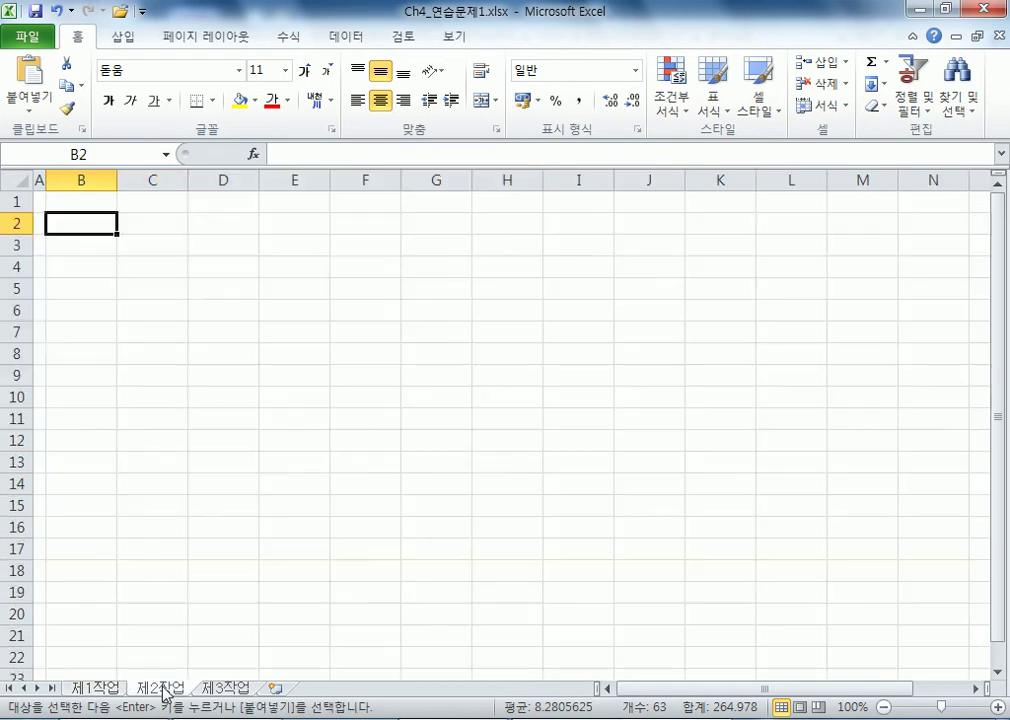
{"action": "right_click", "coordinate": [73, 225]}
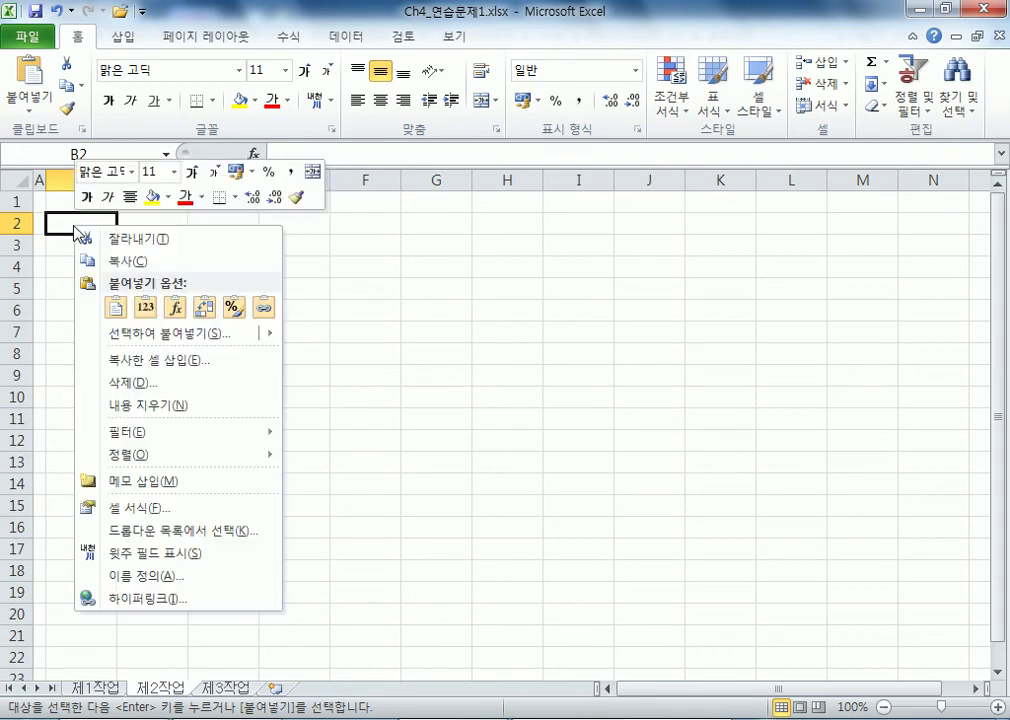
{"action": "left_click", "coordinate": [143, 345]}
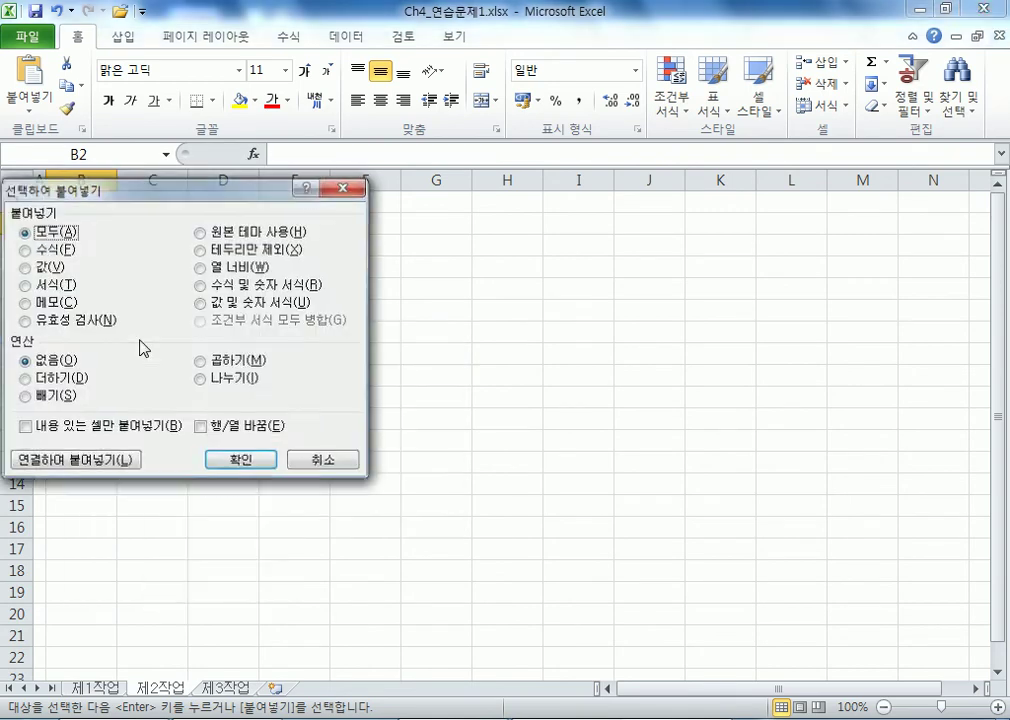
{"action": "left_click", "coordinate": [219, 270]}
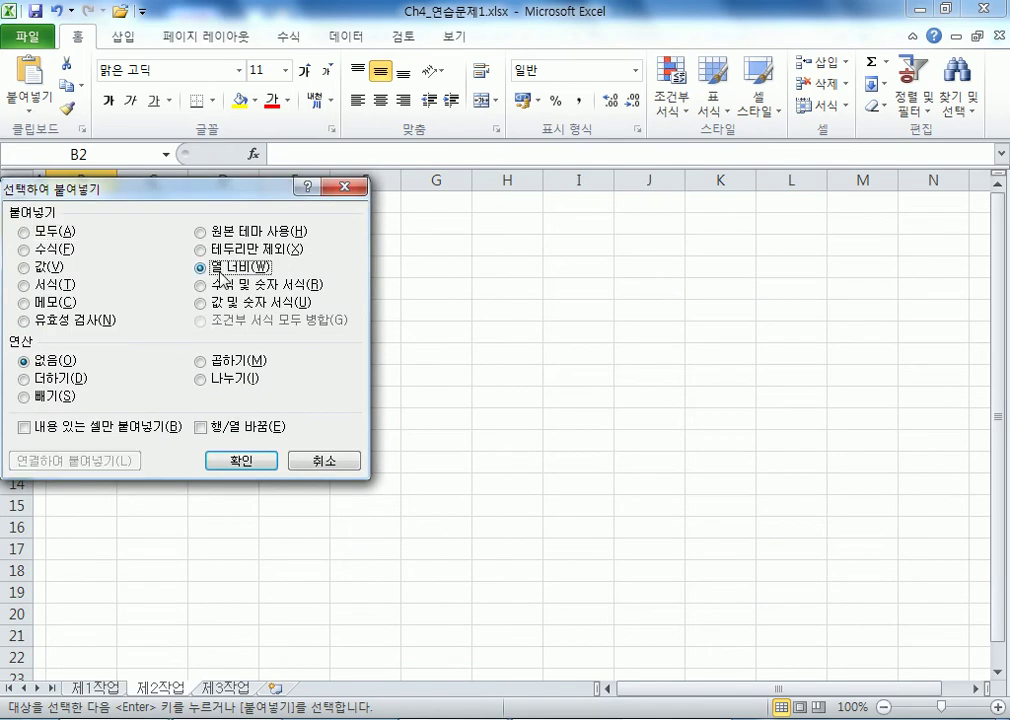
{"action": "left_click", "coordinate": [242, 461]}
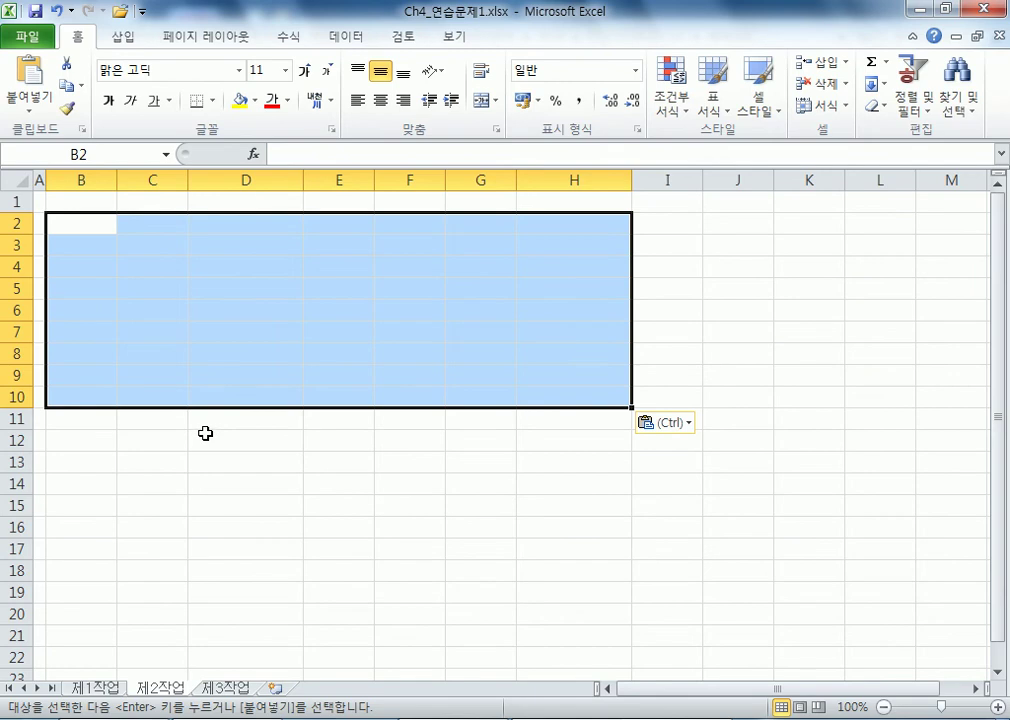
Paste the full copied snack table at B2 on 제2작업 and dismiss the advertisement pop-up
{"action": "key", "text": "ctrl+v"}
{"action": "left_click", "coordinate": [94, 238]}
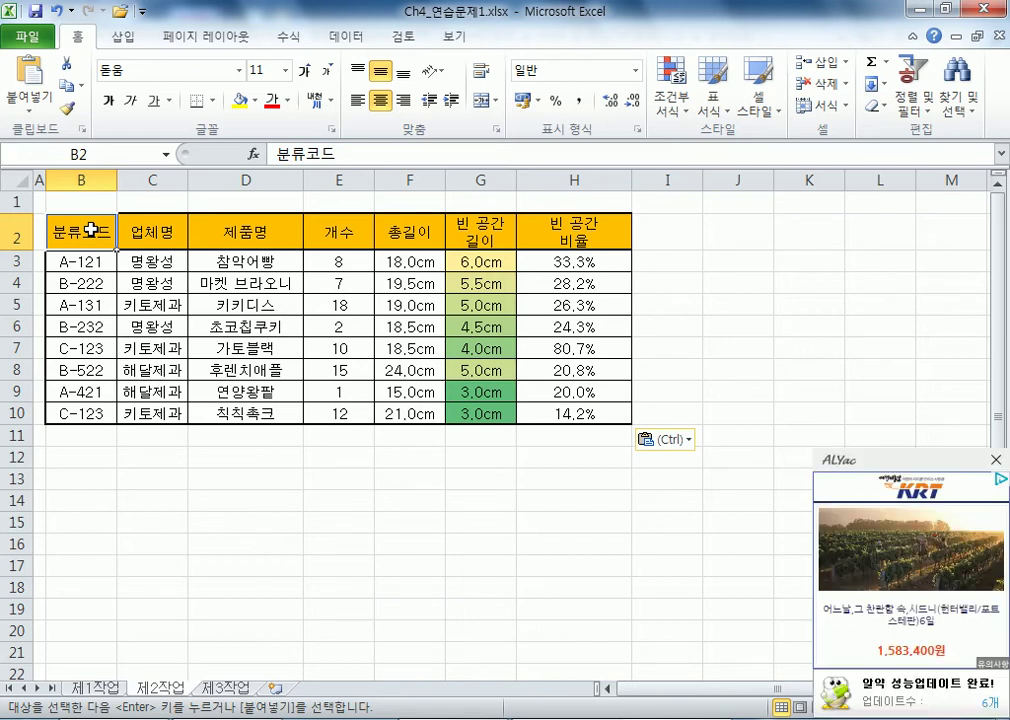
{"action": "left_click", "coordinate": [997, 463]}
{"action": "left_click", "coordinate": [297, 285]}
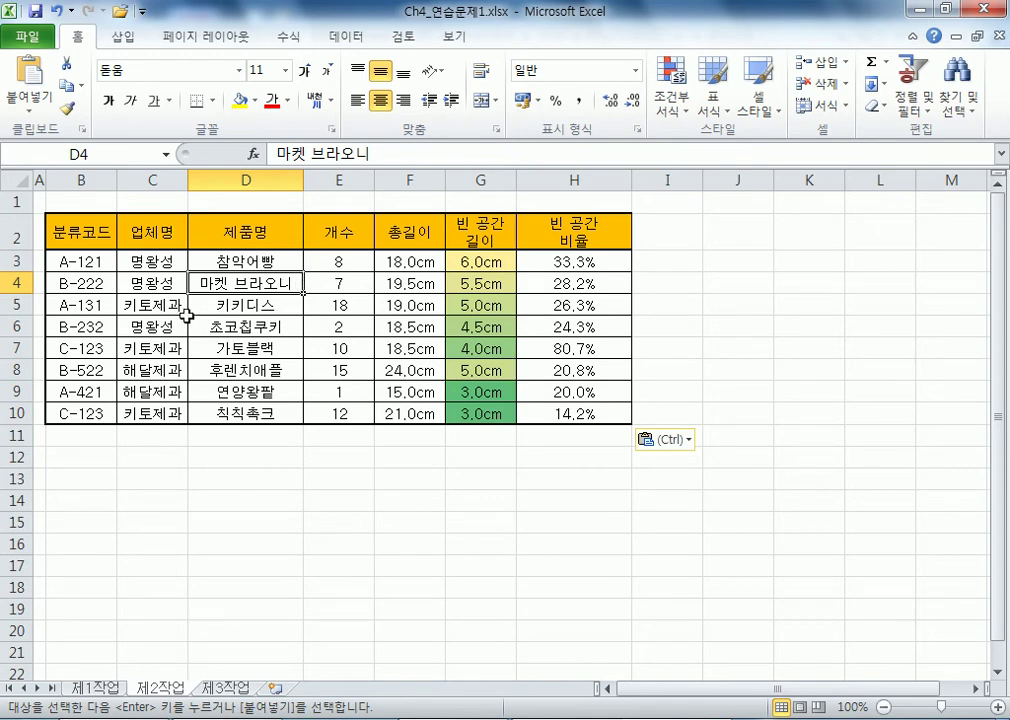
Remove duplicate rows from the table on 제2작업, comparing only the 분류코드 column
{"action": "left_click_drag", "start_coordinate": [85, 233], "coordinate": [557, 392]}
{"action": "left_click", "coordinate": [288, 345]}
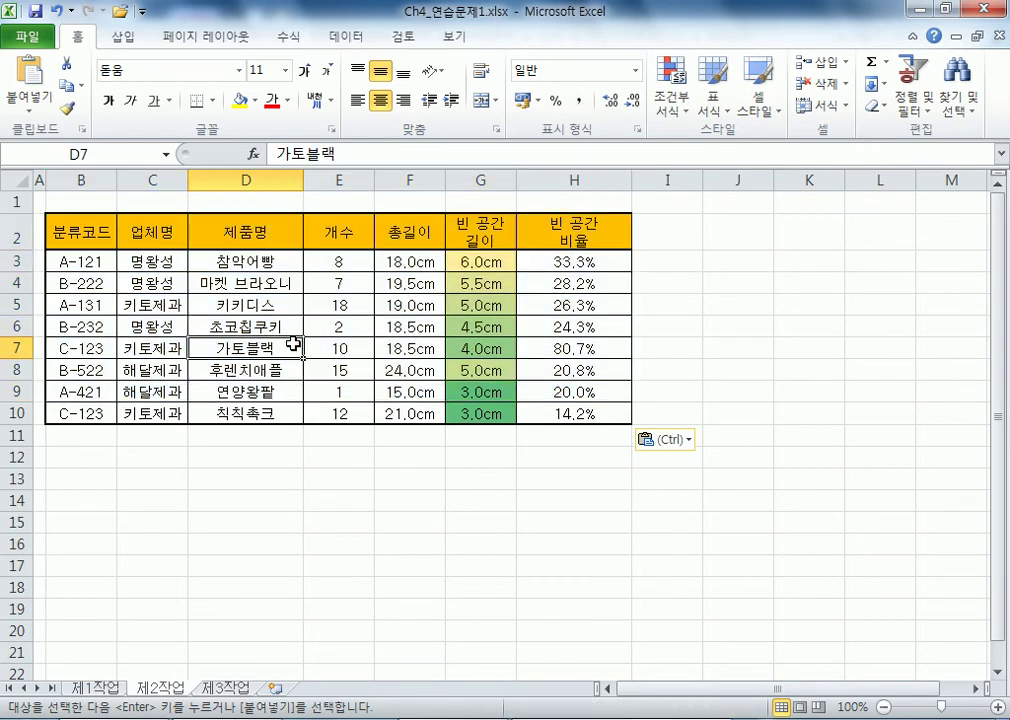
{"action": "left_click", "coordinate": [345, 40]}
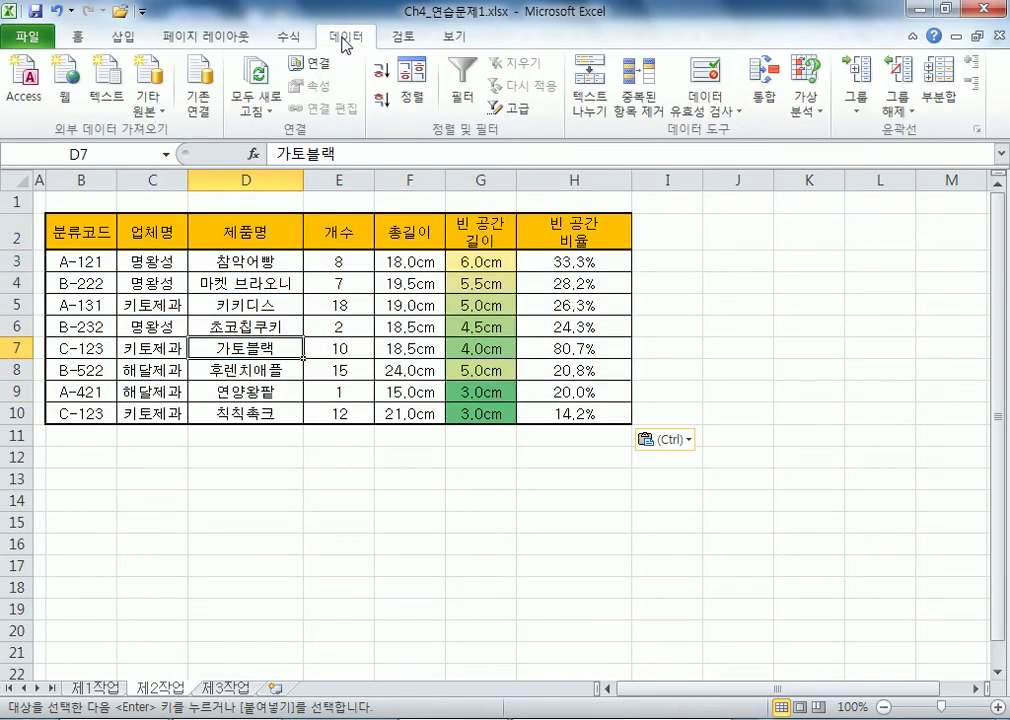
{"action": "left_click", "coordinate": [643, 77]}
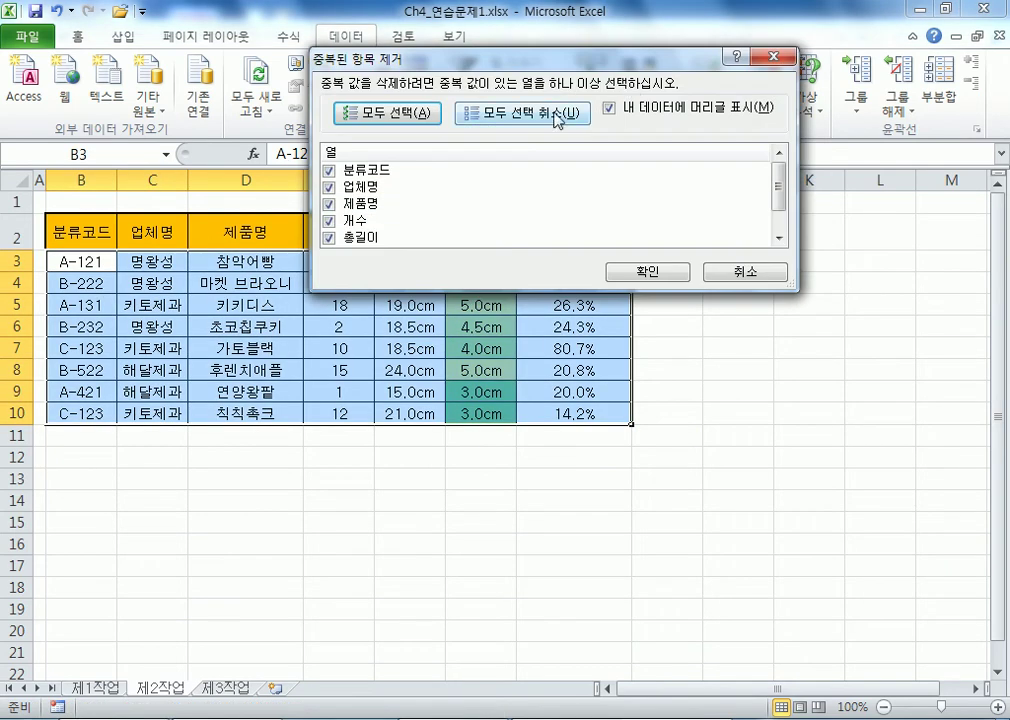
{"action": "left_click", "coordinate": [543, 113]}
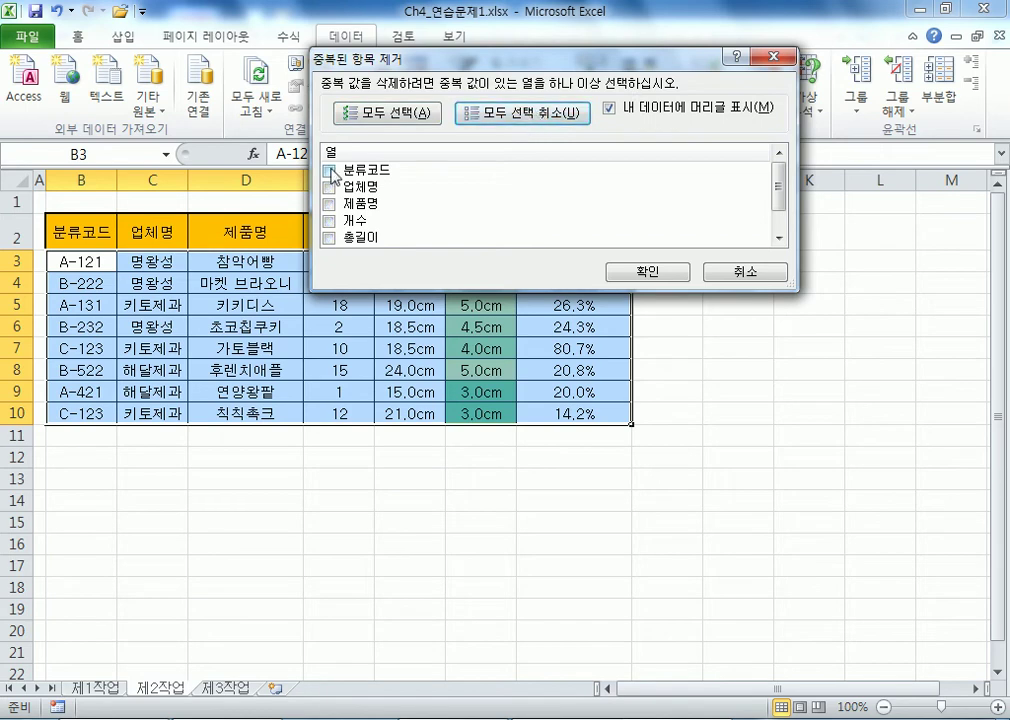
{"action": "left_click", "coordinate": [329, 171]}
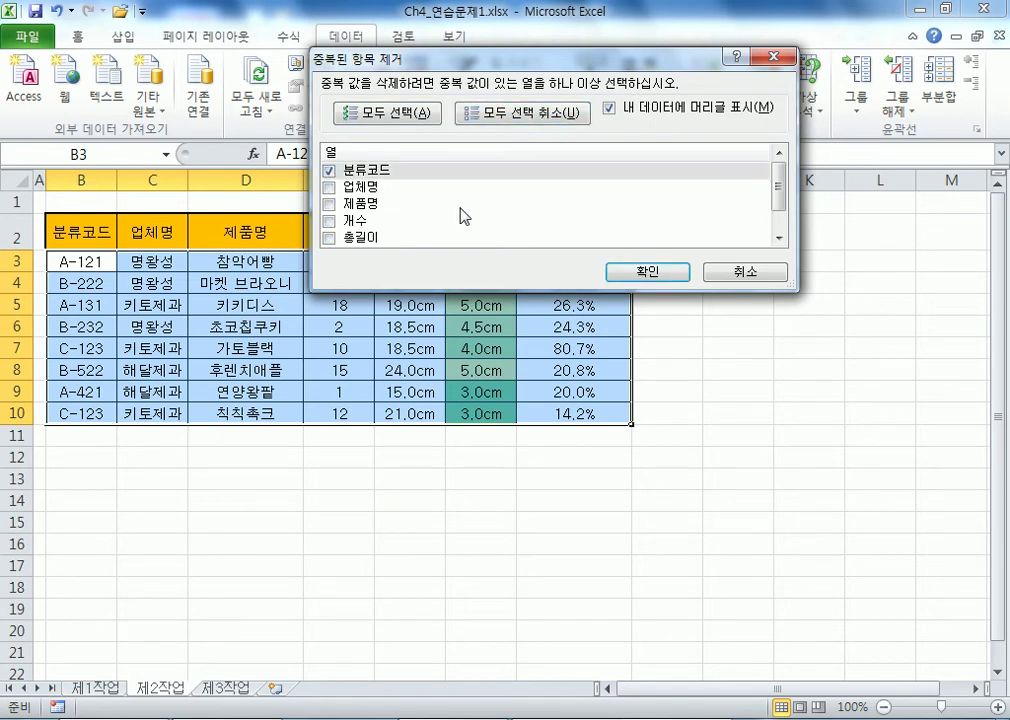
{"action": "left_click", "coordinate": [644, 272]}
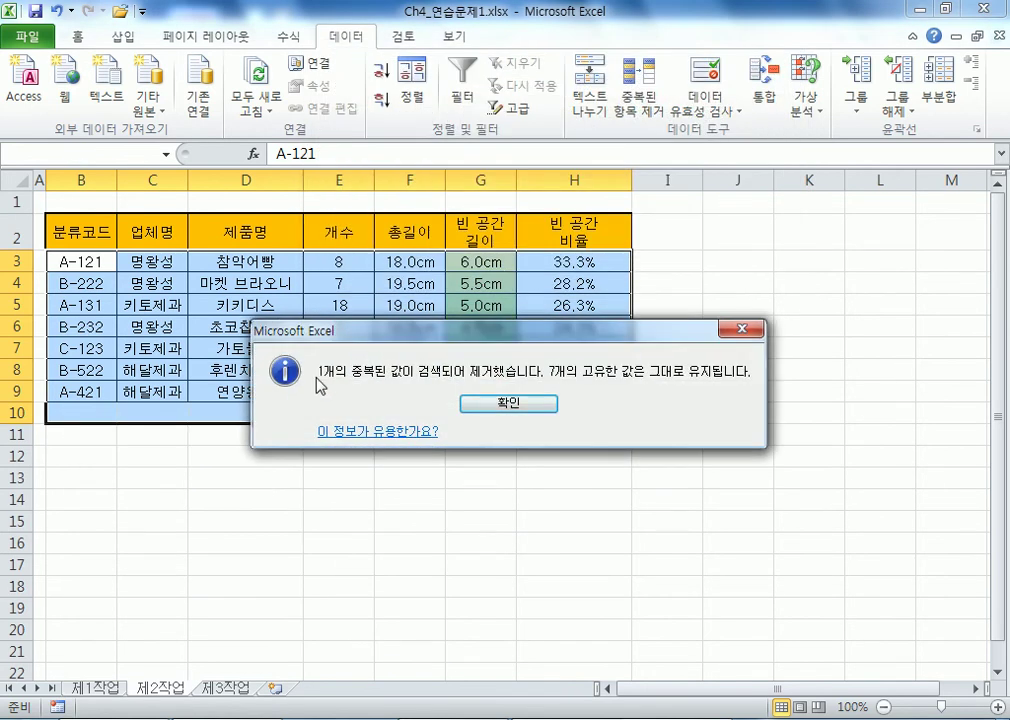
{"action": "left_click", "coordinate": [495, 402]}
Turn on filtering for the table and show only 명왕성 in the 업체명 column
{"action": "left_click", "coordinate": [246, 348]}
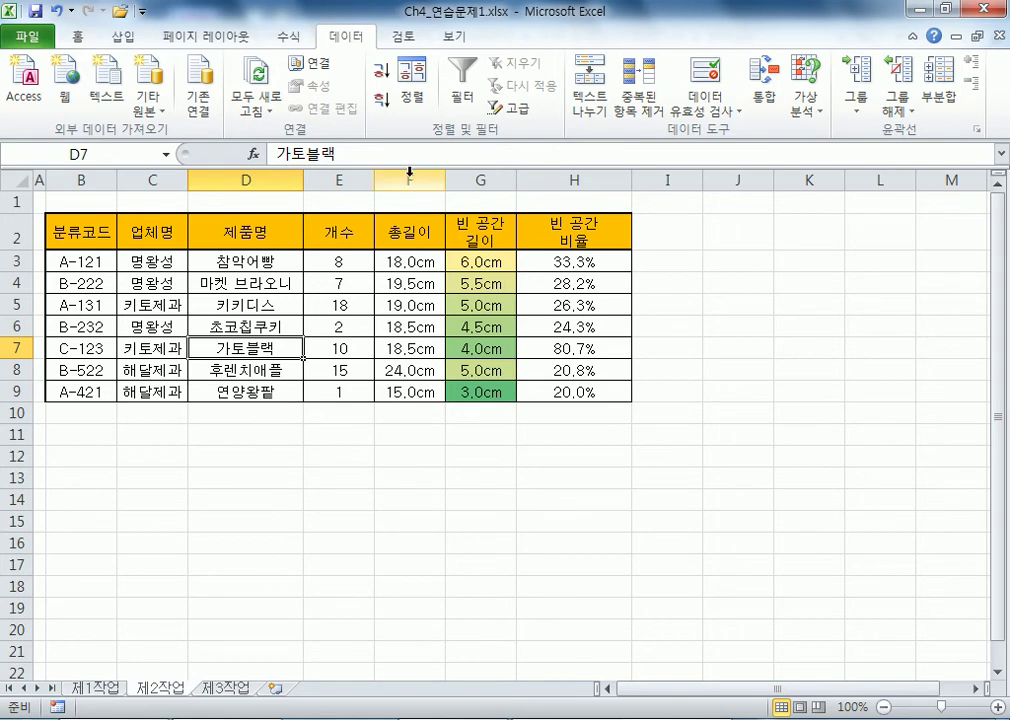
{"action": "left_click", "coordinate": [462, 95]}
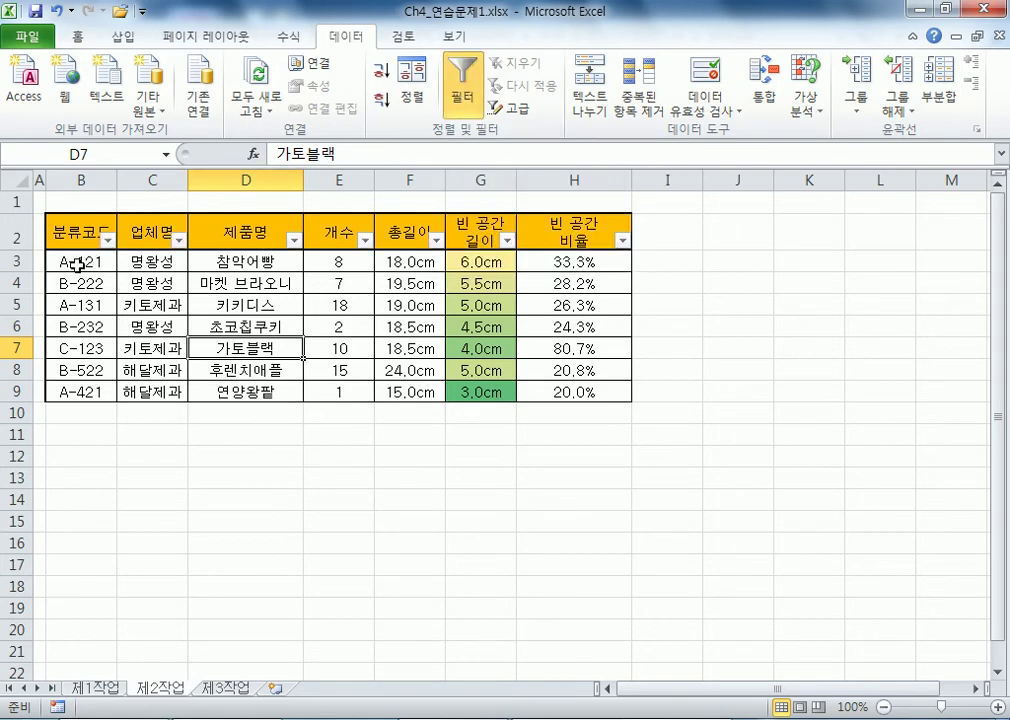
{"action": "scroll", "coordinate": [77, 263], "scroll_direction": "up", "scroll_amount": 2}
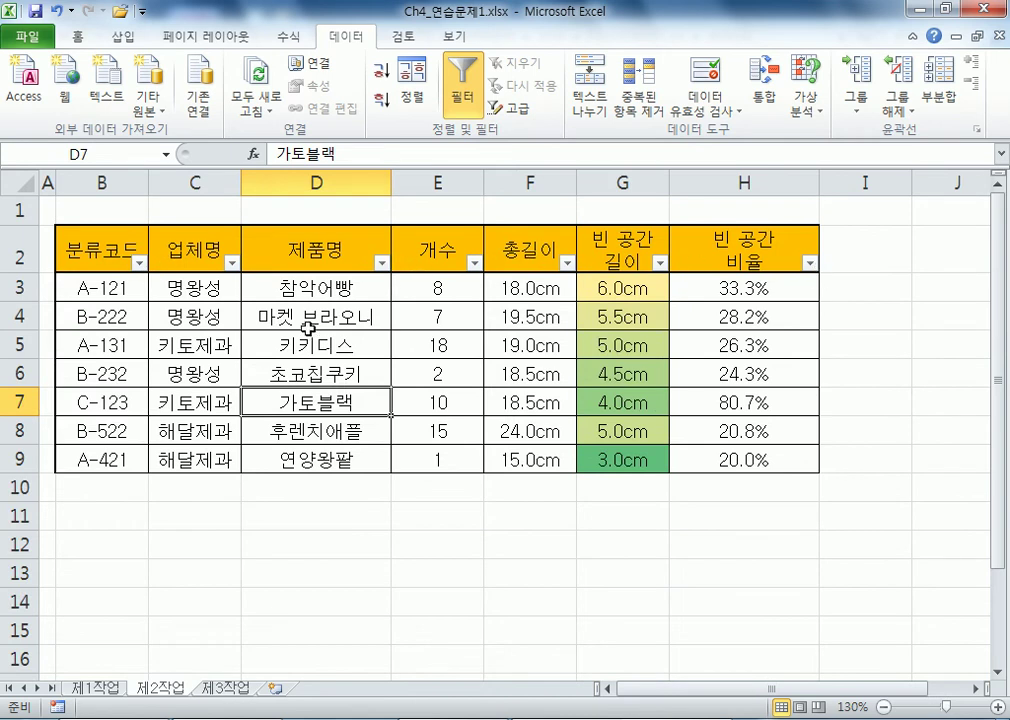
{"action": "left_click", "coordinate": [231, 265]}
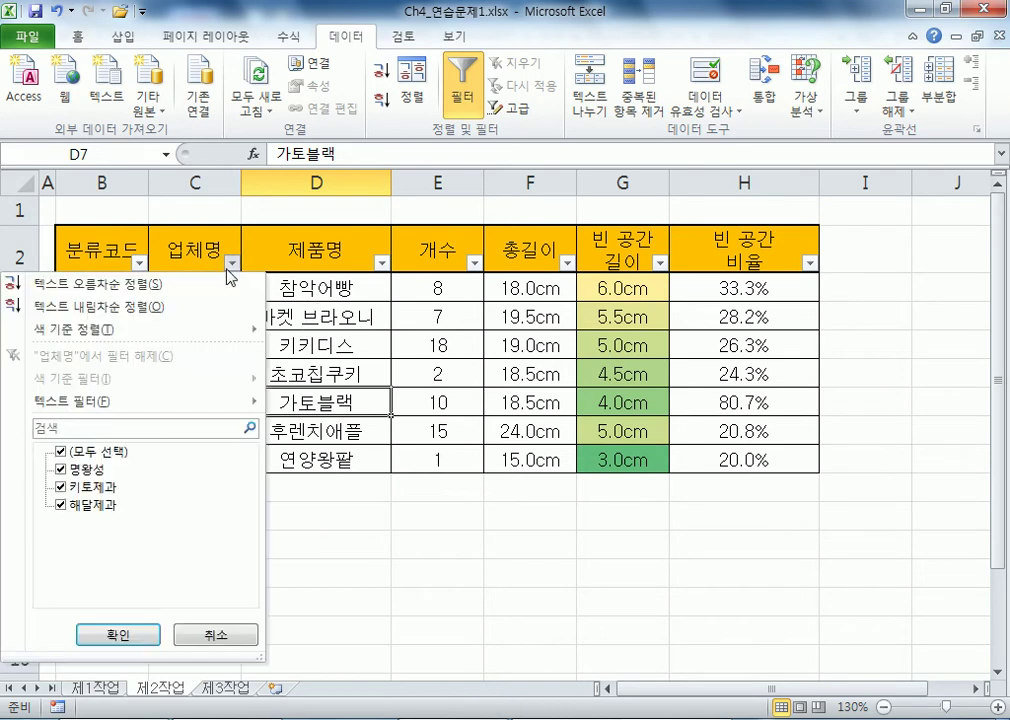
{"action": "left_click", "coordinate": [61, 488]}
{"action": "left_click", "coordinate": [61, 506]}
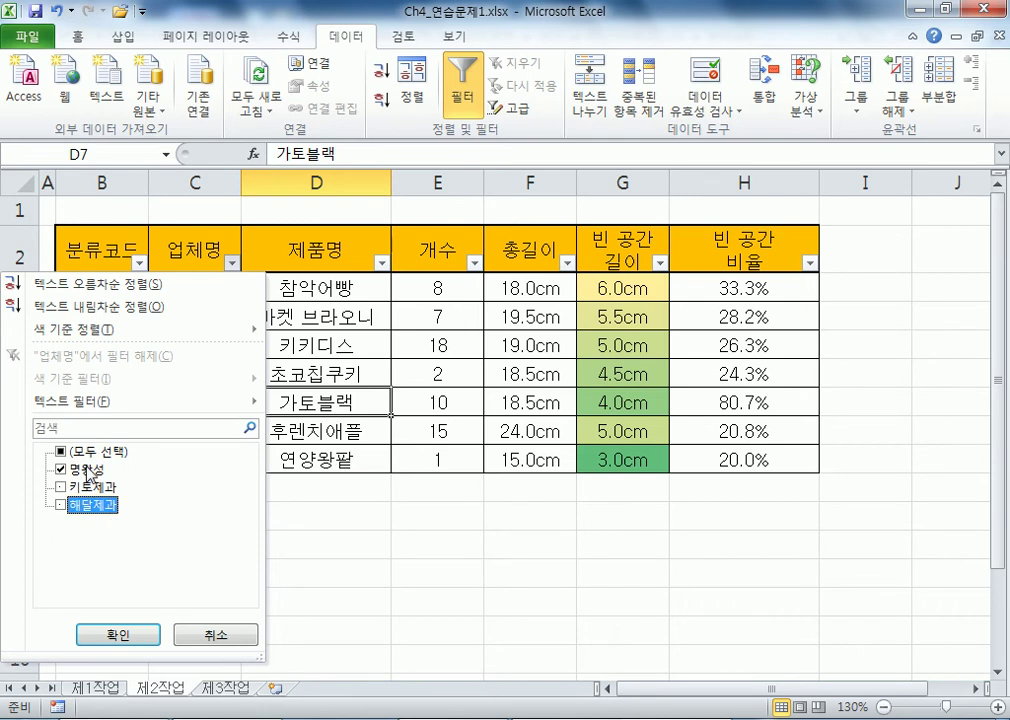
{"action": "left_click", "coordinate": [110, 633]}
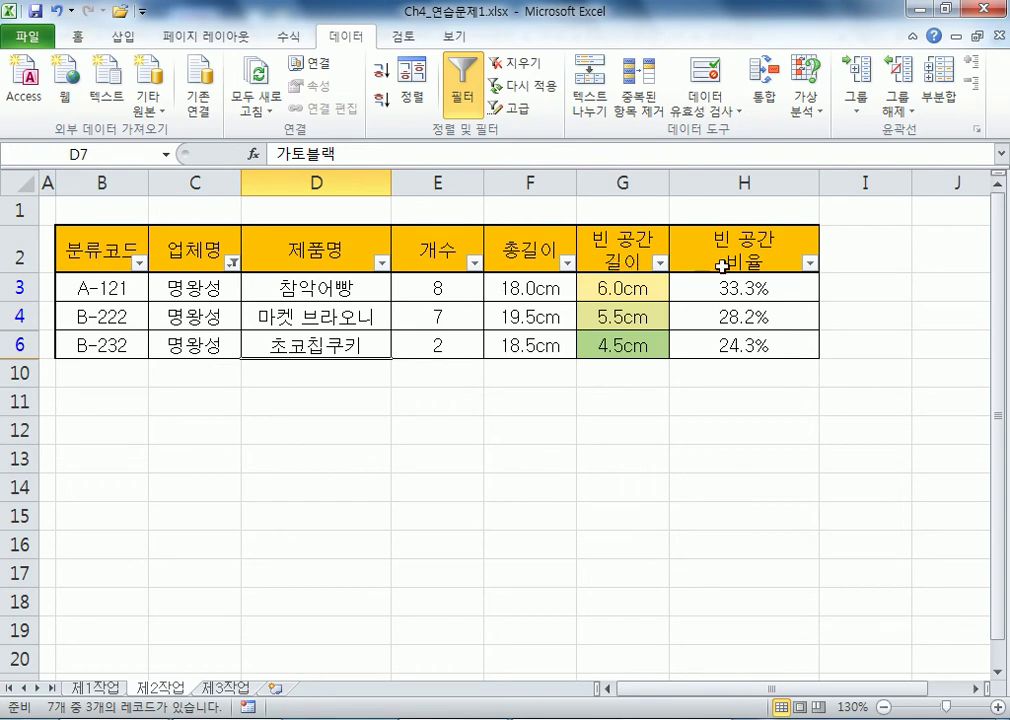
Filter the 빈 공간 비율 column to show only values greater than or equal to 25%
{"action": "left_click", "coordinate": [810, 264]}
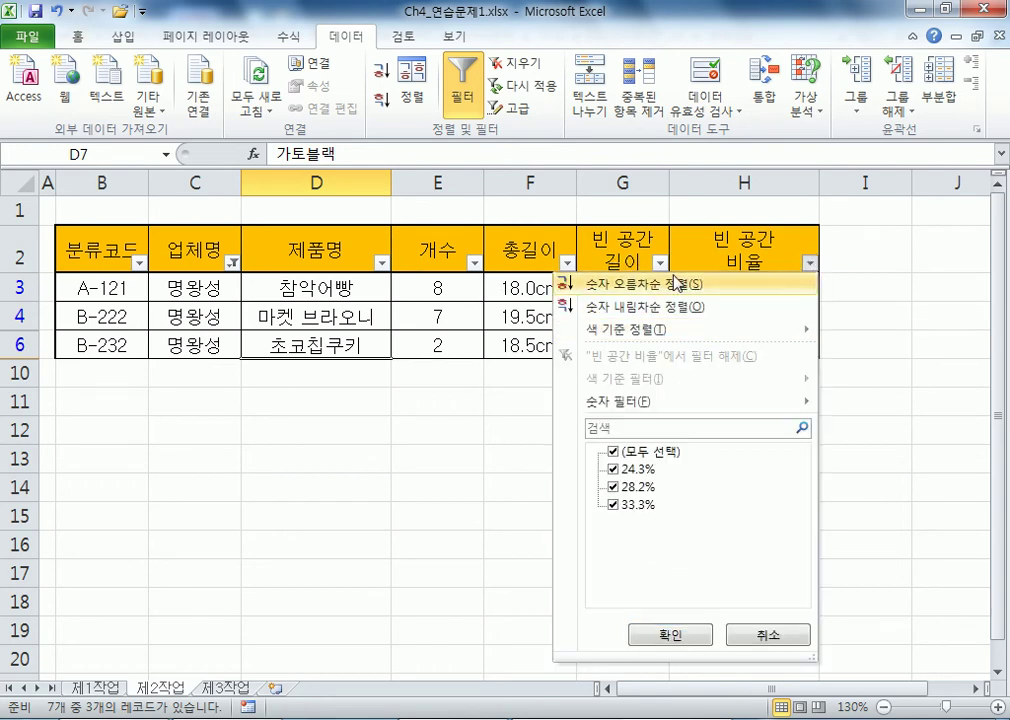
{"action": "mouse_move", "coordinate": [640, 407]}
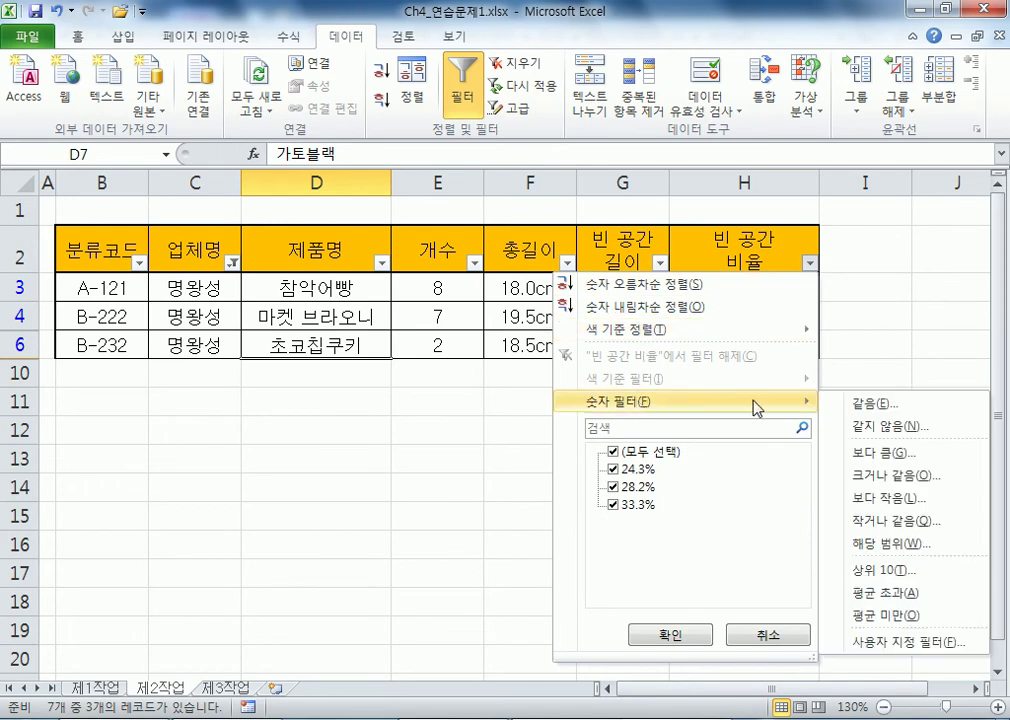
{"action": "left_click", "coordinate": [886, 484]}
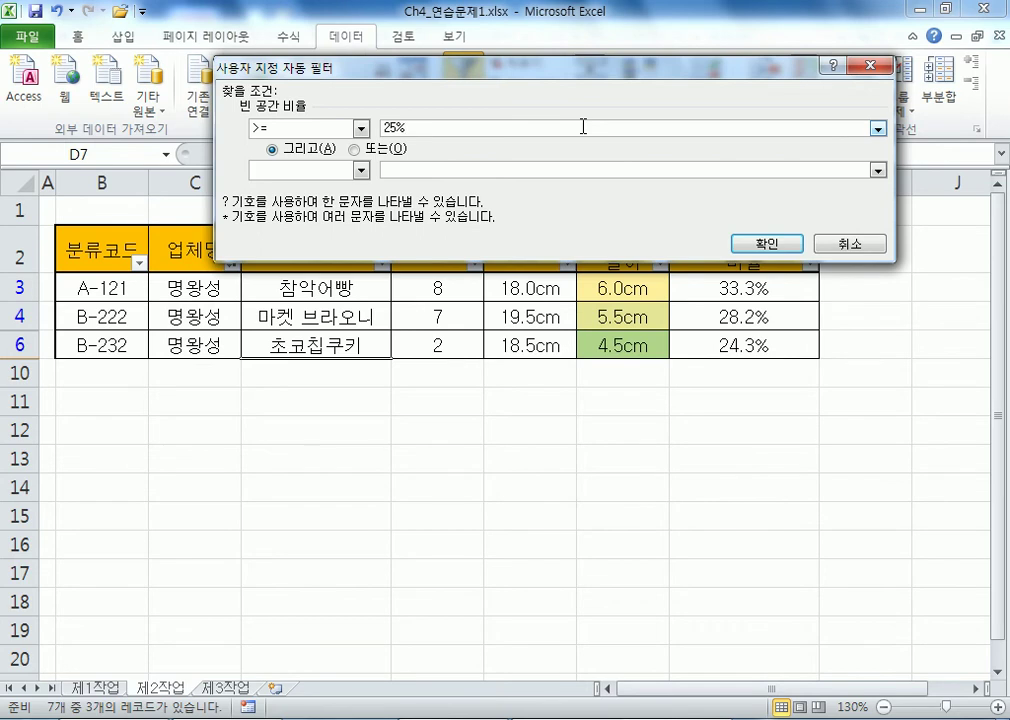
{"action": "left_click", "coordinate": [765, 243]}
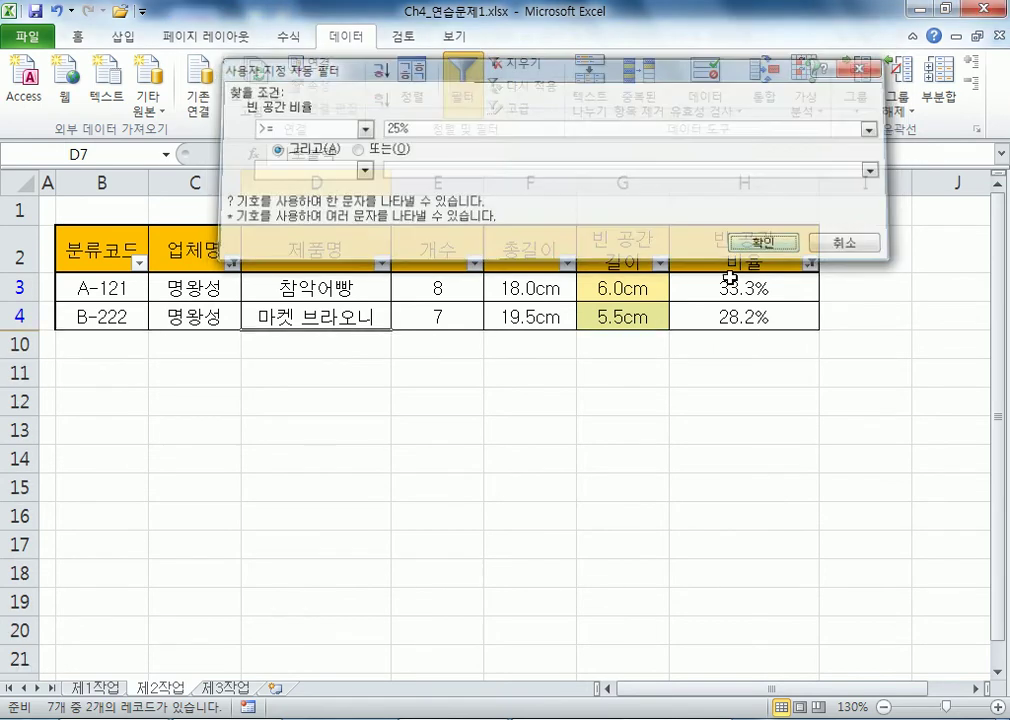
Copy the filtered table on 제2작업, from the 분류코드 header through the last visible 빈 공간 비율 value
{"action": "left_click_drag", "start_coordinate": [110, 252], "coordinate": [763, 305]}
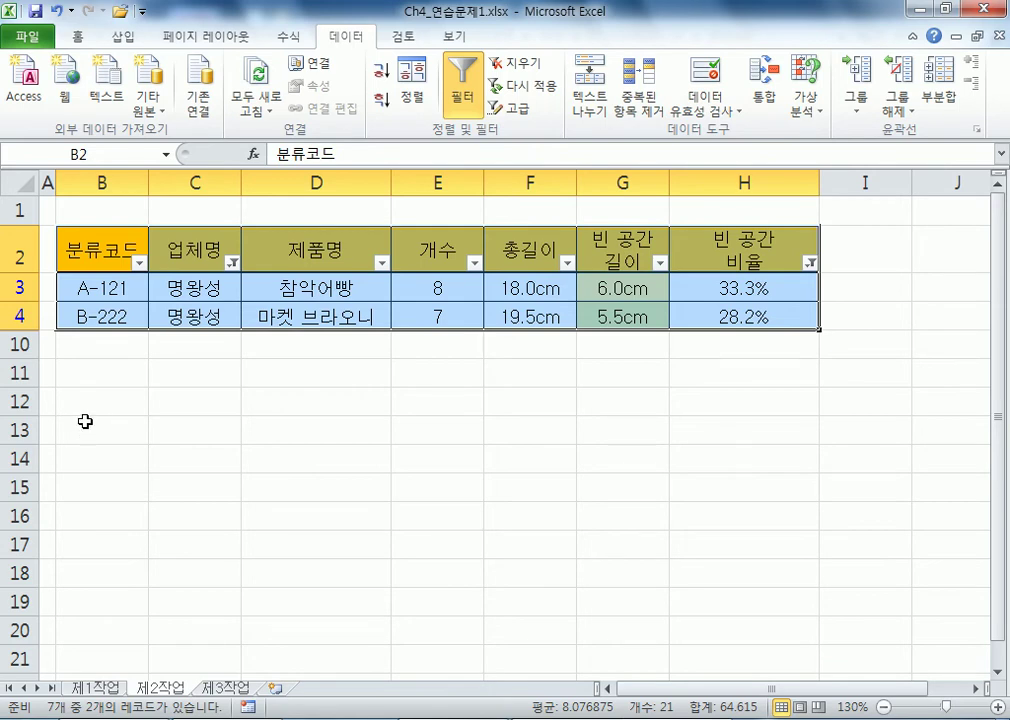
{"action": "left_click_drag", "start_coordinate": [92, 245], "coordinate": [712, 312]}
{"action": "key", "text": "ctrl+c"}
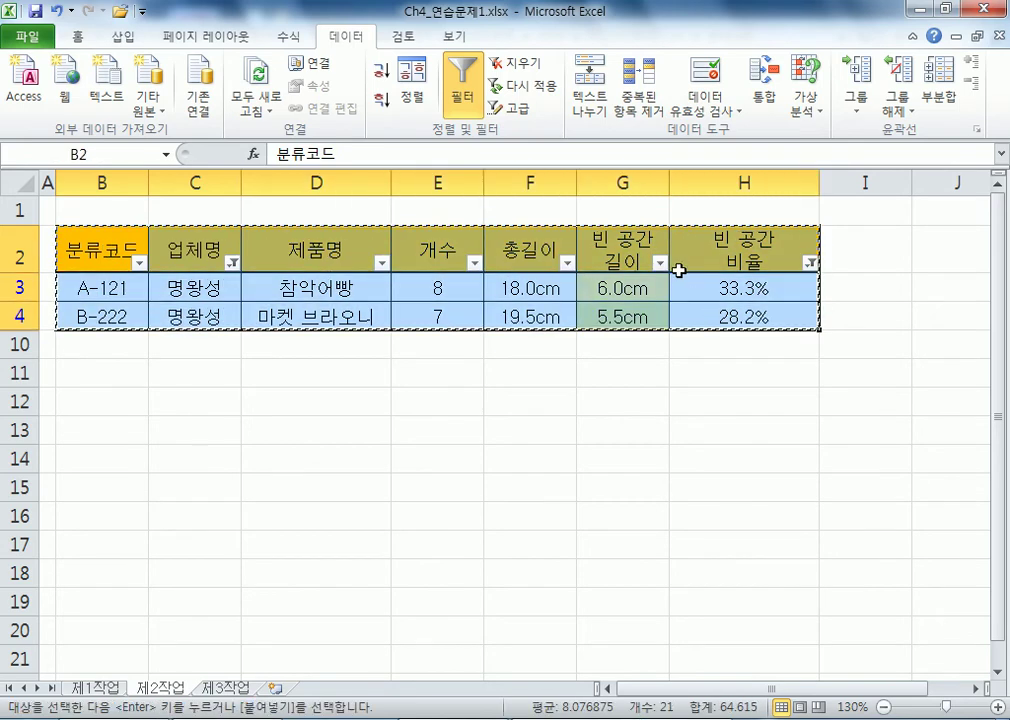
Paste the copied filtered table at B13 with rows and columns transposed (행/열 바꿈) and clear the copy marquee
{"action": "left_click", "coordinate": [97, 425]}
{"action": "scroll", "coordinate": [100, 423], "scroll_direction": "down", "scroll_amount": 1}
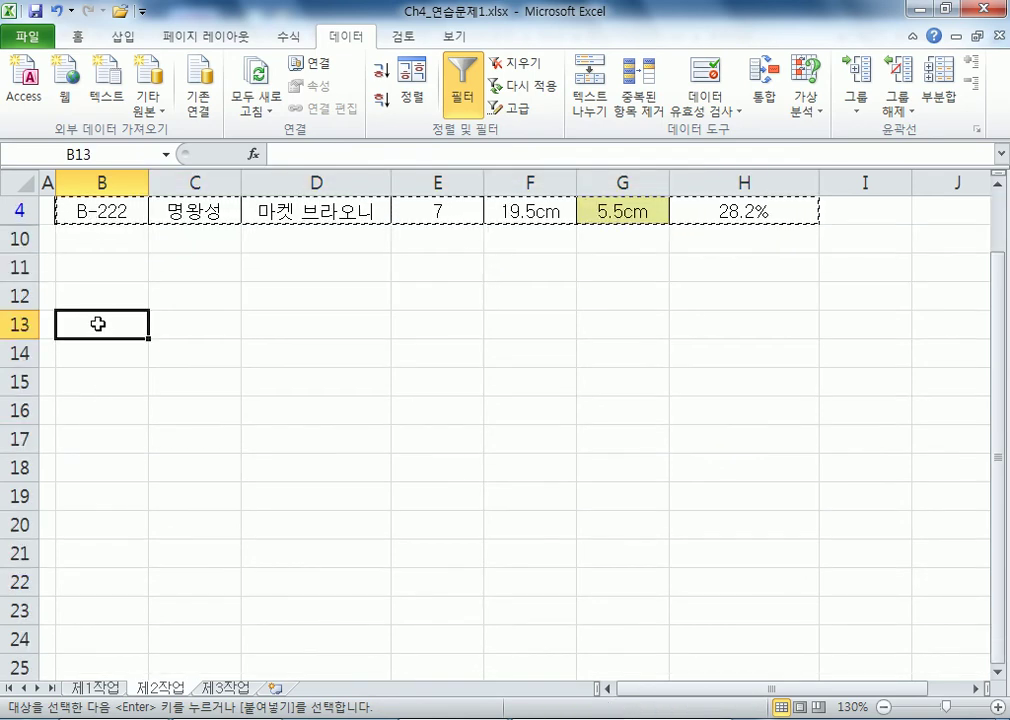
{"action": "right_click", "coordinate": [97, 323]}
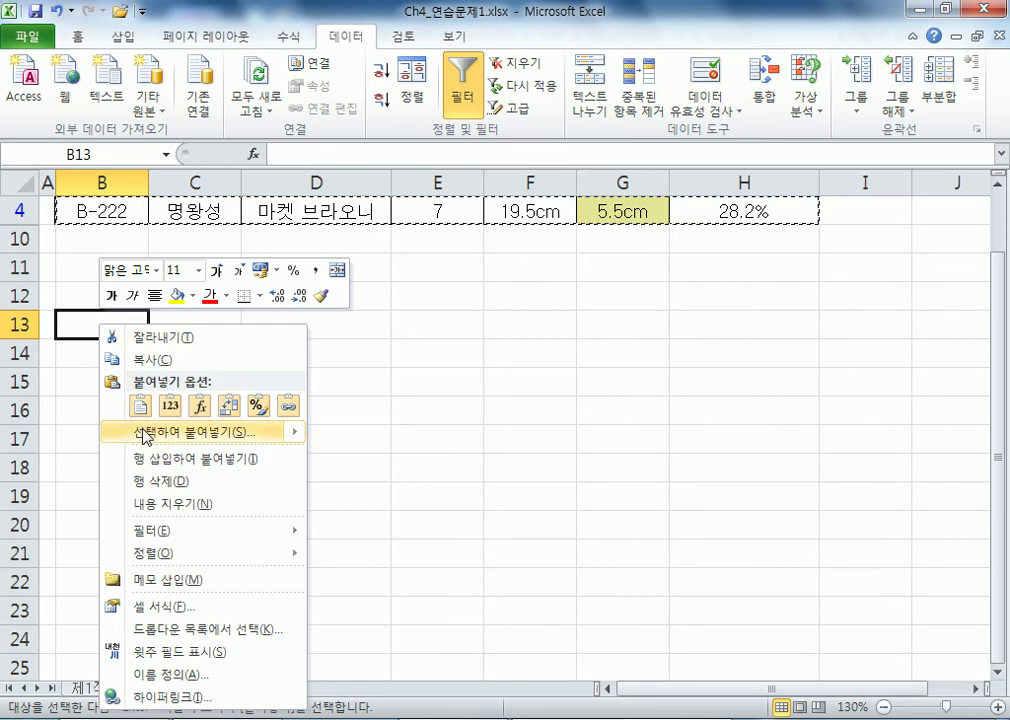
{"action": "mouse_move", "coordinate": [145, 437]}
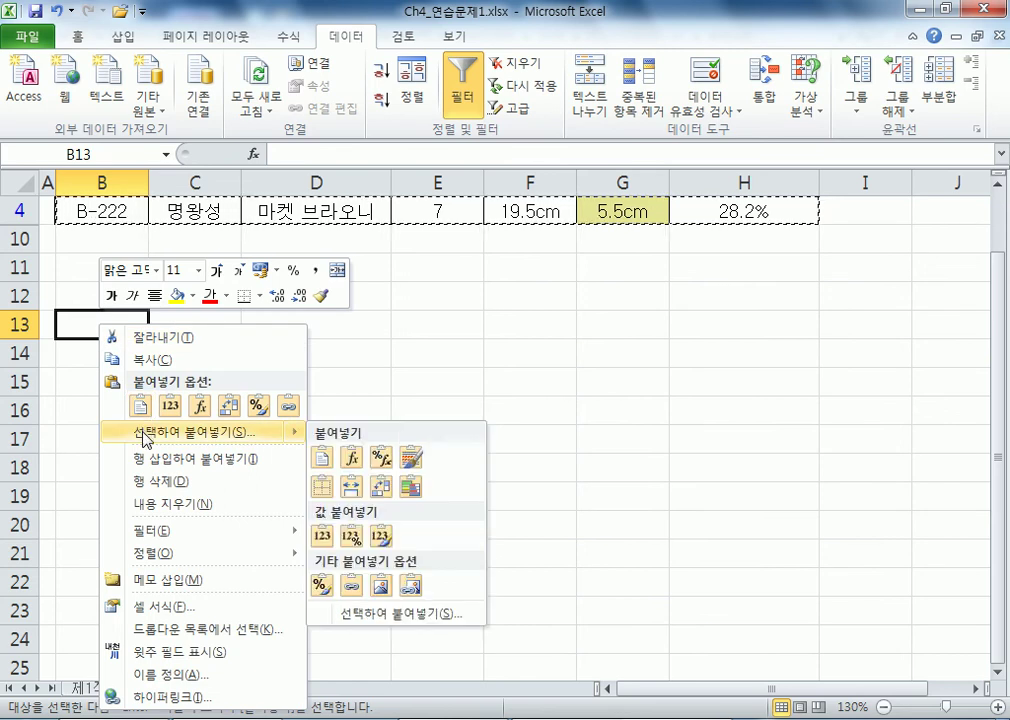
{"action": "left_click", "coordinate": [145, 437]}
{"action": "left_click_drag", "start_coordinate": [227, 253], "coordinate": [485, 143]}
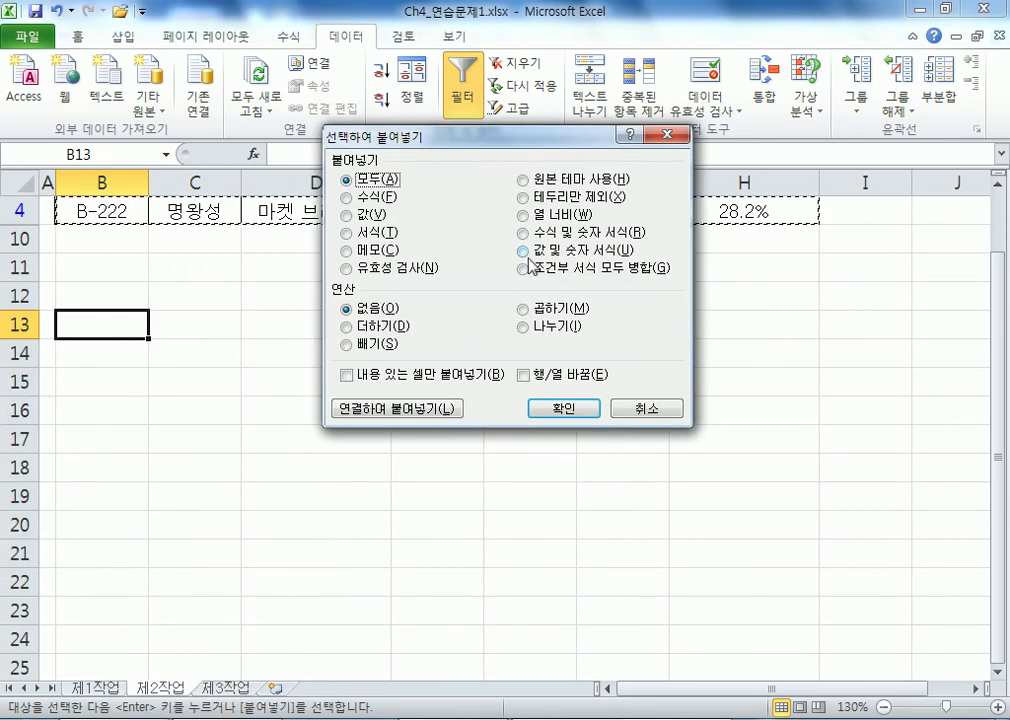
{"action": "left_click", "coordinate": [530, 377]}
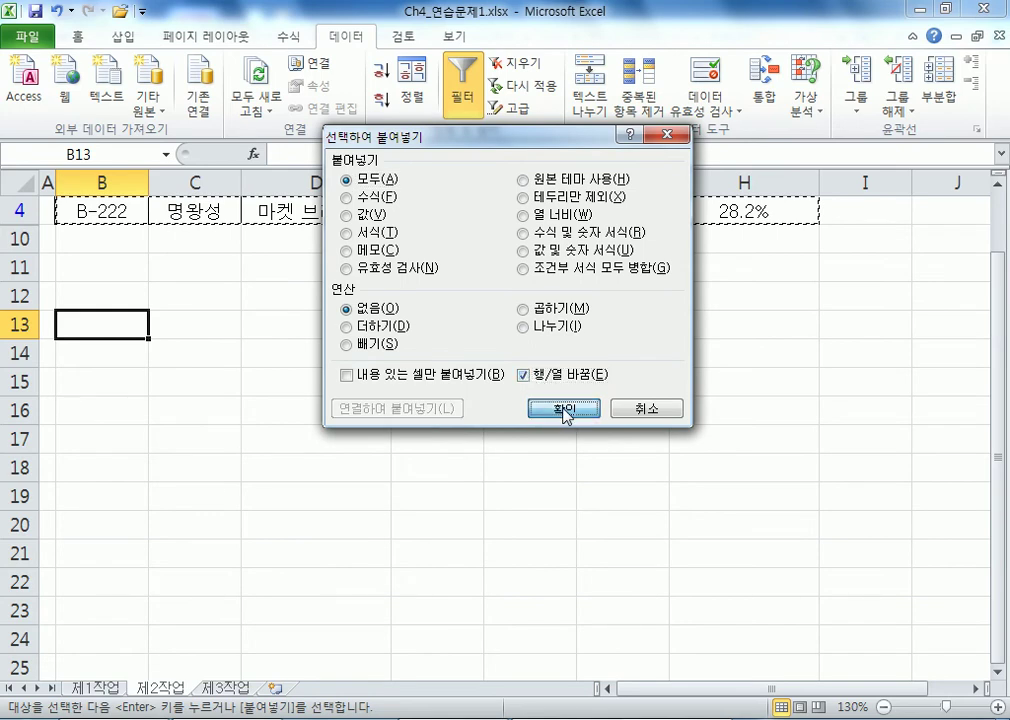
{"action": "left_click", "coordinate": [564, 410]}
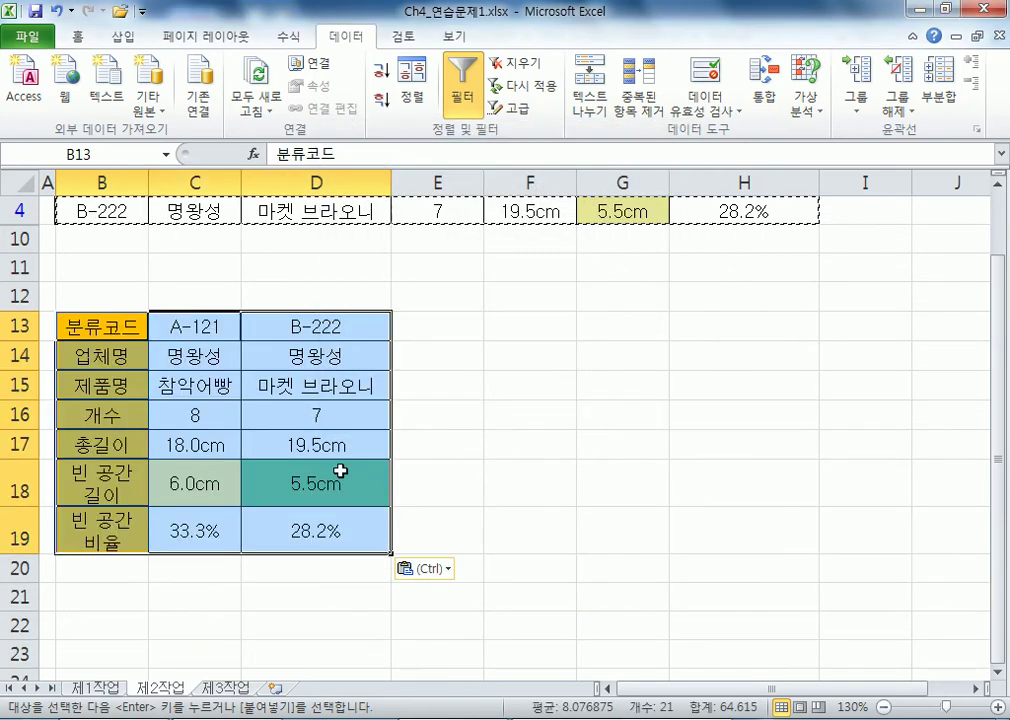
{"action": "left_click", "coordinate": [588, 434]}
{"action": "key", "text": "Escape"}
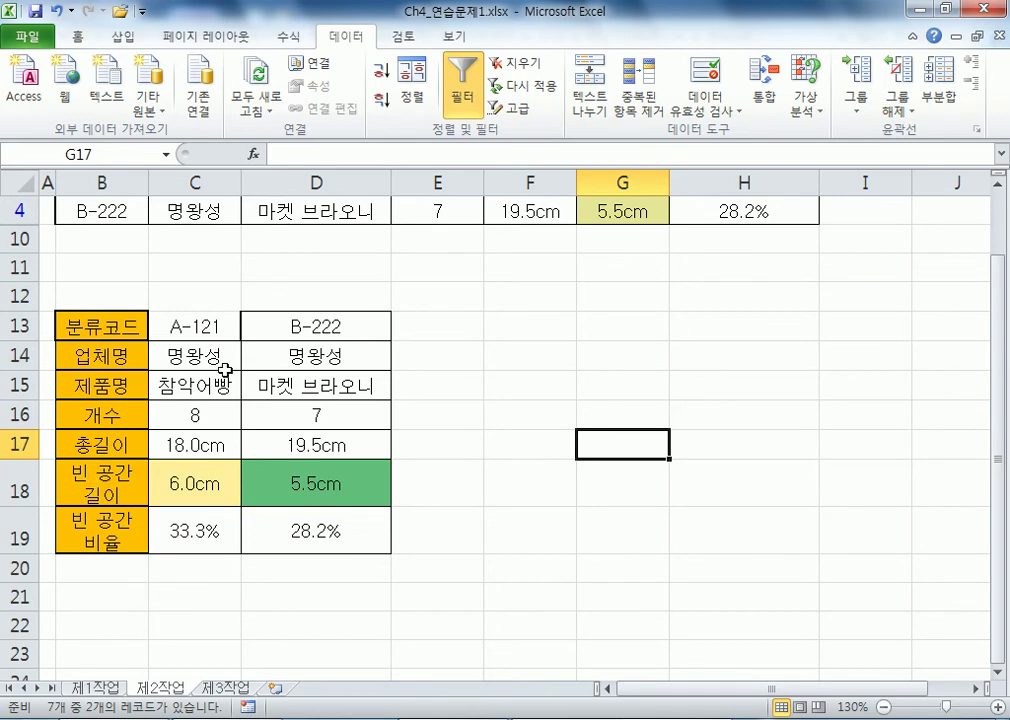
{"action": "left_click", "coordinate": [585, 394]}
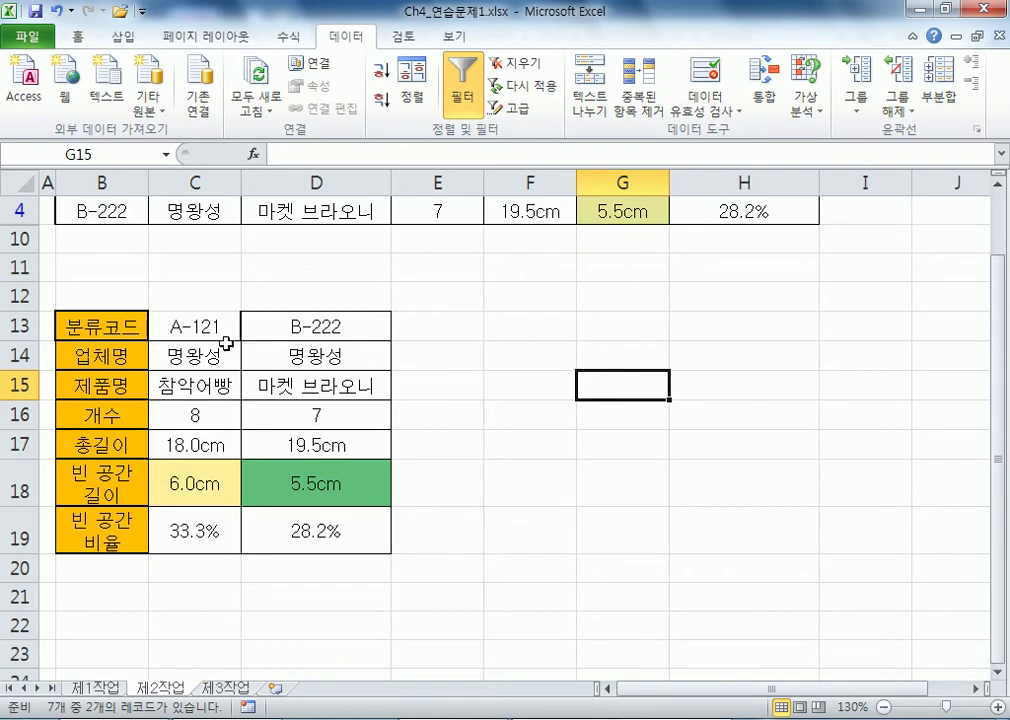
{"action": "left_click", "coordinate": [518, 500]}
{"action": "scroll", "coordinate": [391, 507], "scroll_direction": "up", "scroll_amount": 1}
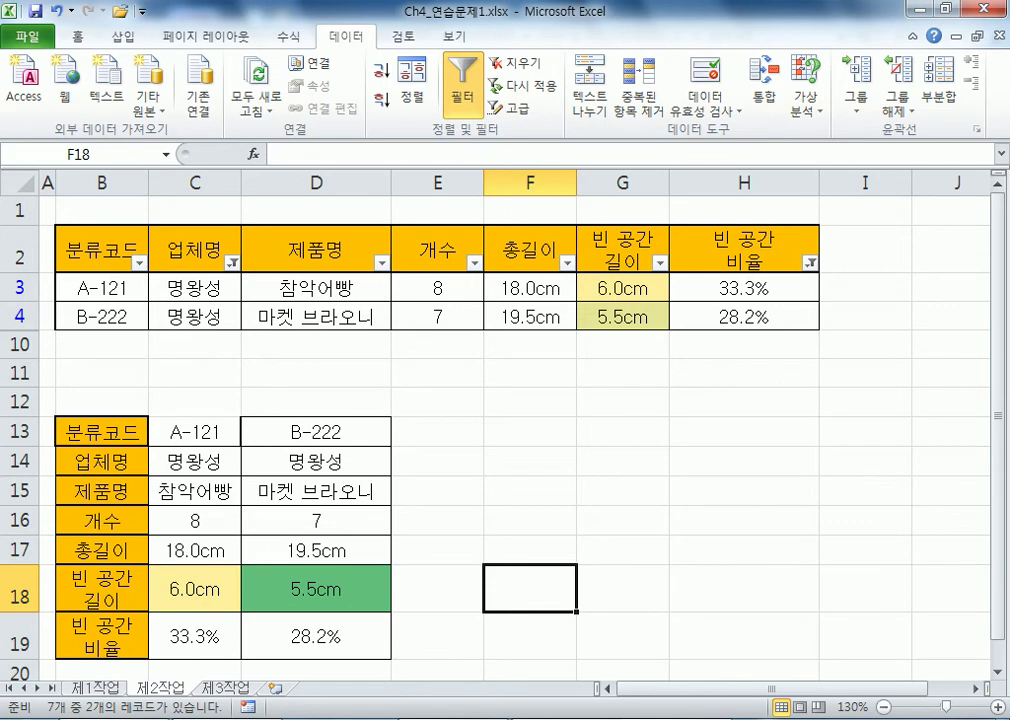
Open the workbook Ch4_연습문제2.xlsx from the Ch4 folder
{"action": "mouse_move", "coordinate": [128, 718]}
{"action": "left_click", "coordinate": [28, 37]}
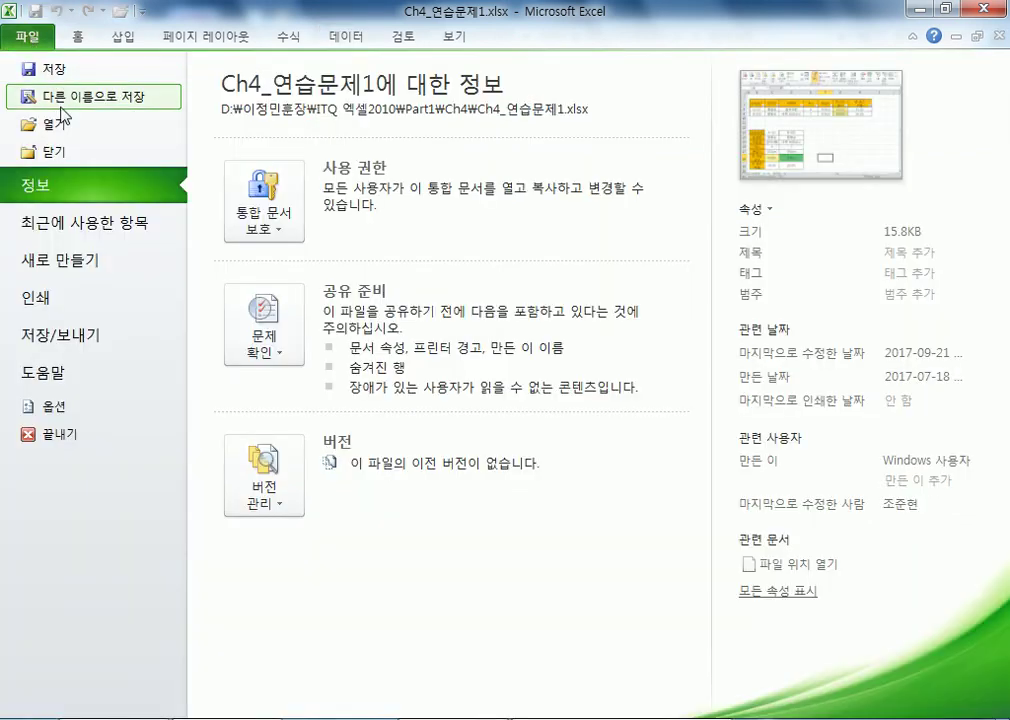
{"action": "key", "text": "Escape"}
{"action": "key", "text": "ctrl+o"}
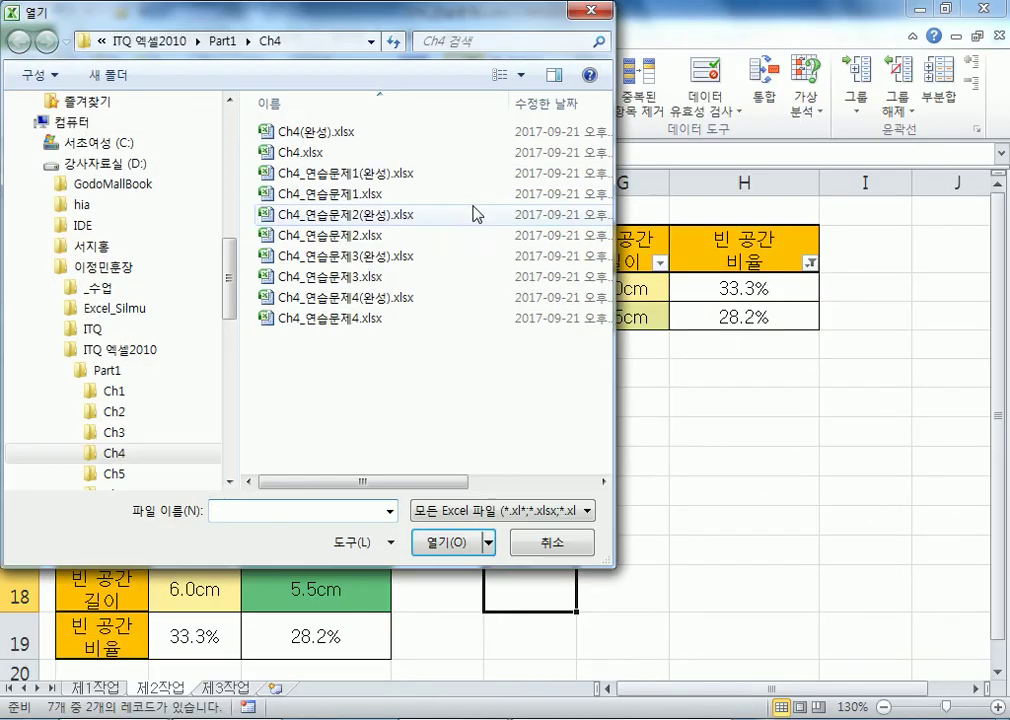
{"action": "double_click", "coordinate": [373, 240]}
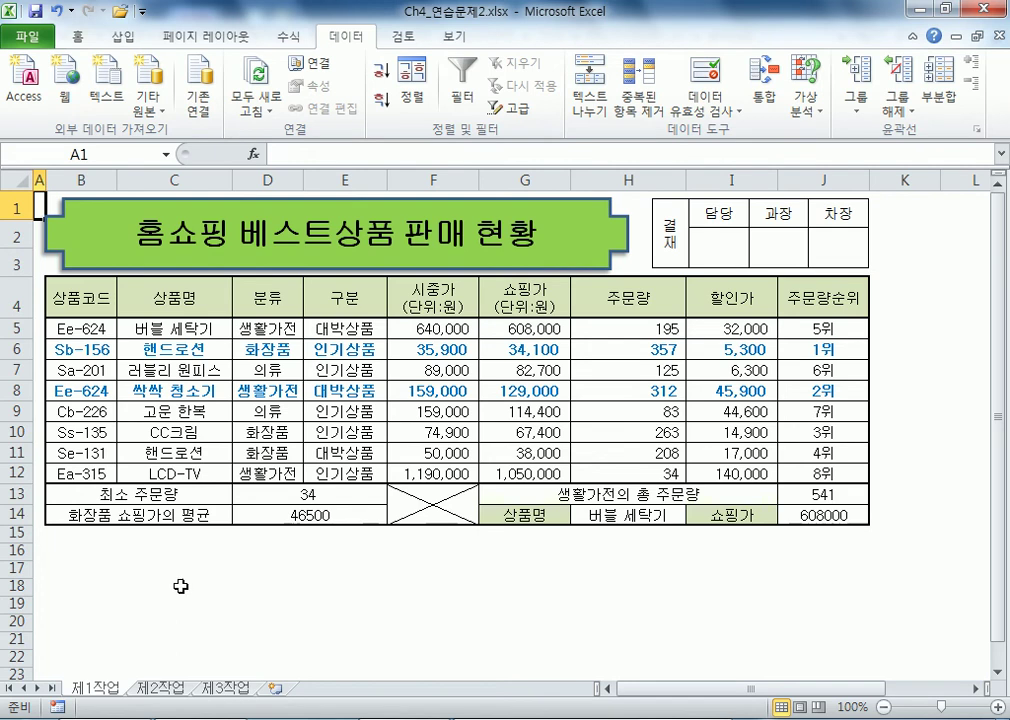
Copy the product table range B4:H12, from 상품코드 through 주문량, on 제1작업
{"action": "left_click_drag", "start_coordinate": [77, 293], "coordinate": [639, 465]}
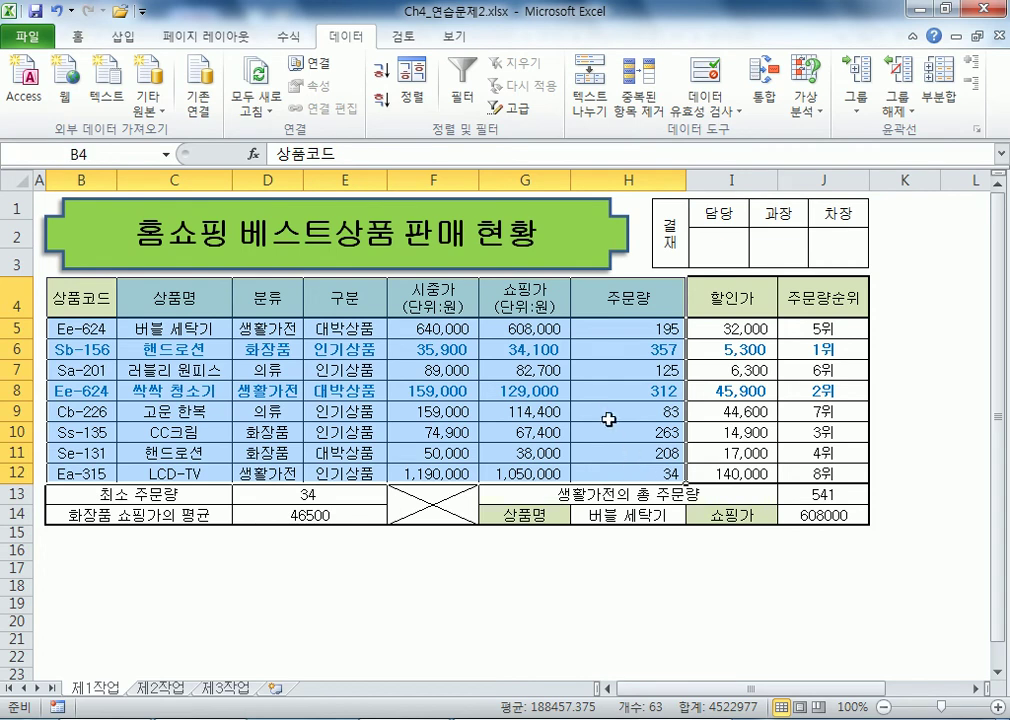
{"action": "right_click", "coordinate": [76, 297]}
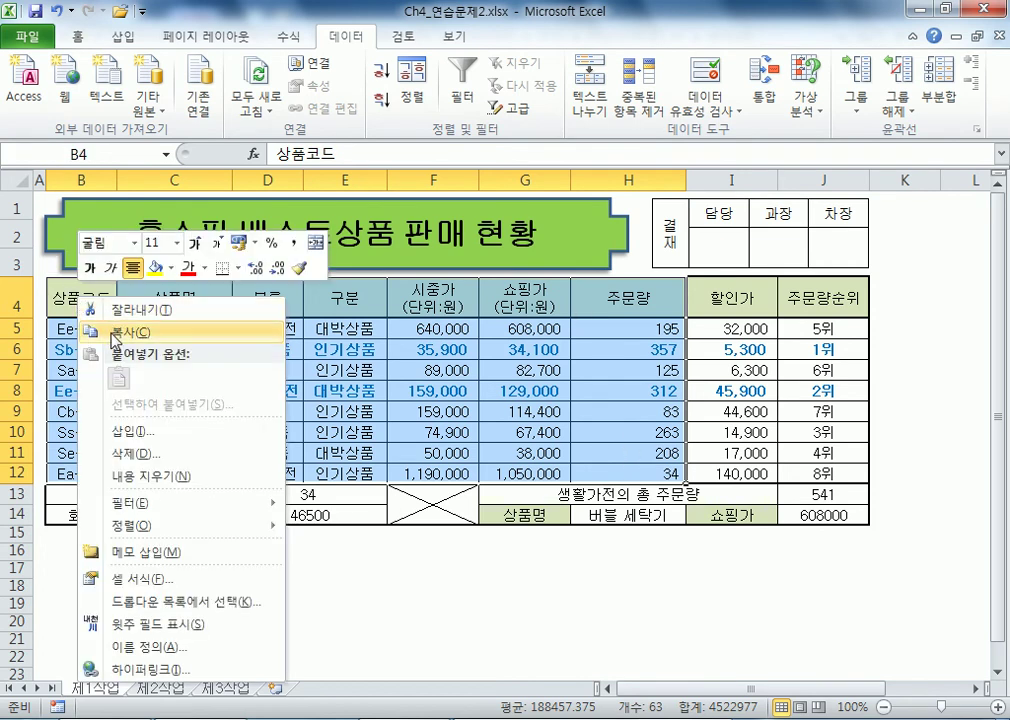
{"action": "left_click", "coordinate": [113, 333]}
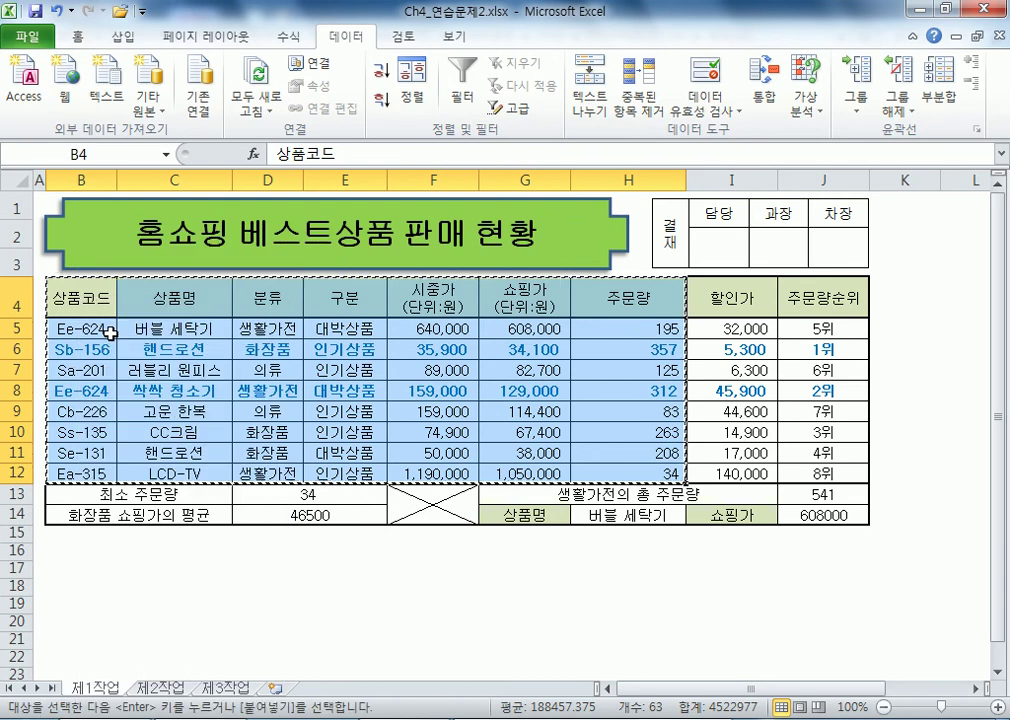
Paste the copied product table at B2 on 제2작업, first only its column widths (열 너비), followed by the full contents
{"action": "left_click", "coordinate": [155, 688]}
{"action": "left_click", "coordinate": [90, 224]}
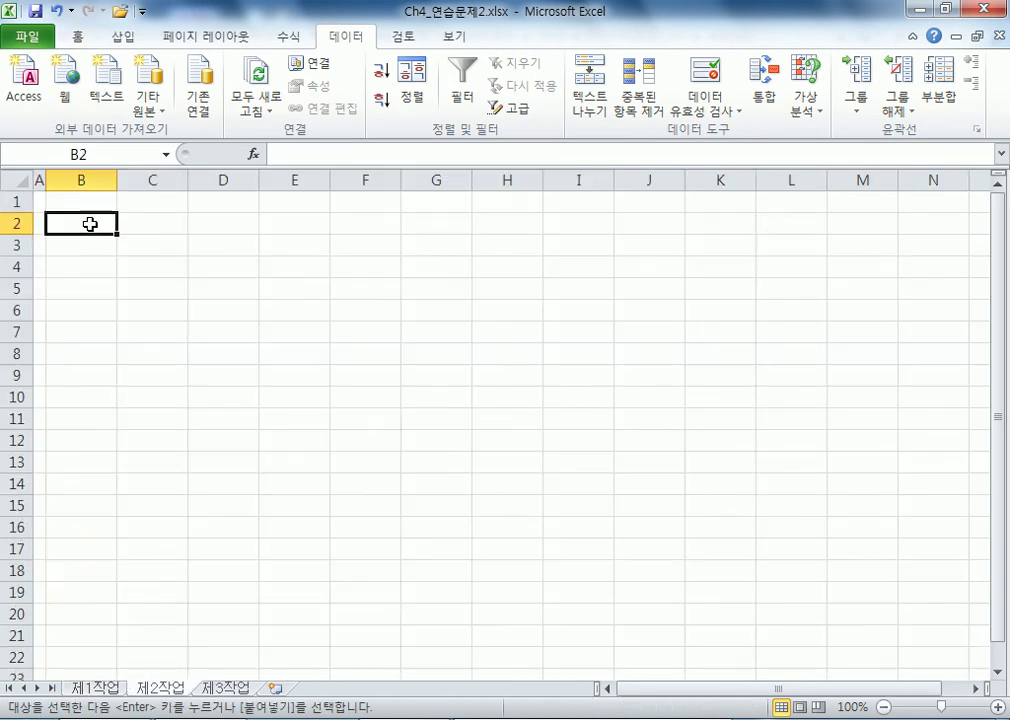
{"action": "right_click", "coordinate": [90, 224]}
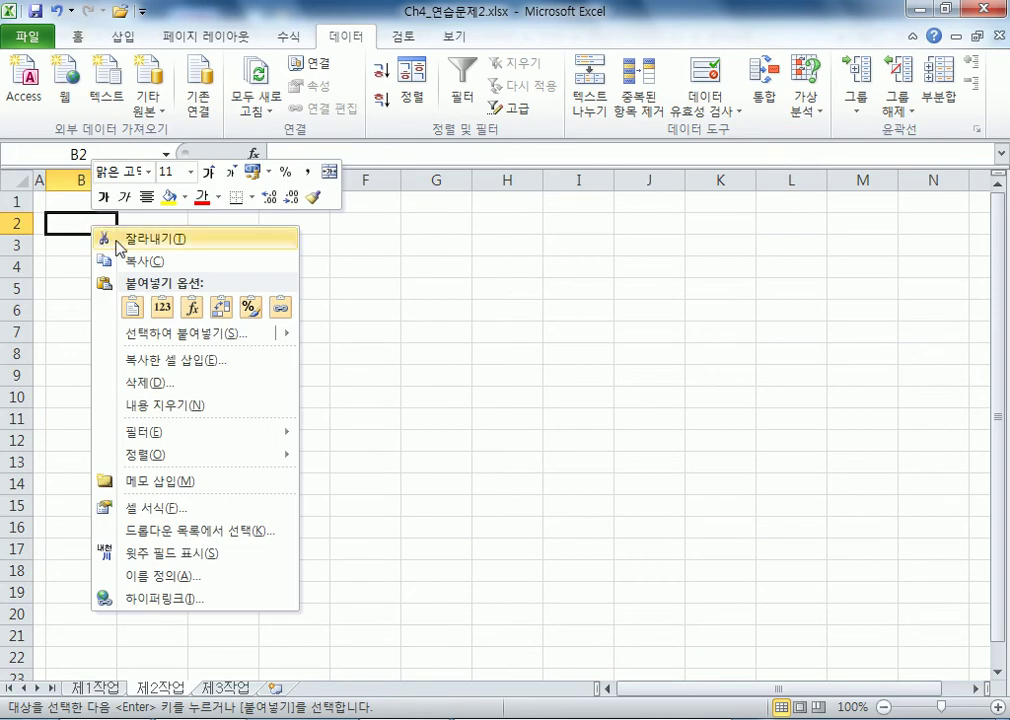
{"action": "left_click", "coordinate": [160, 336]}
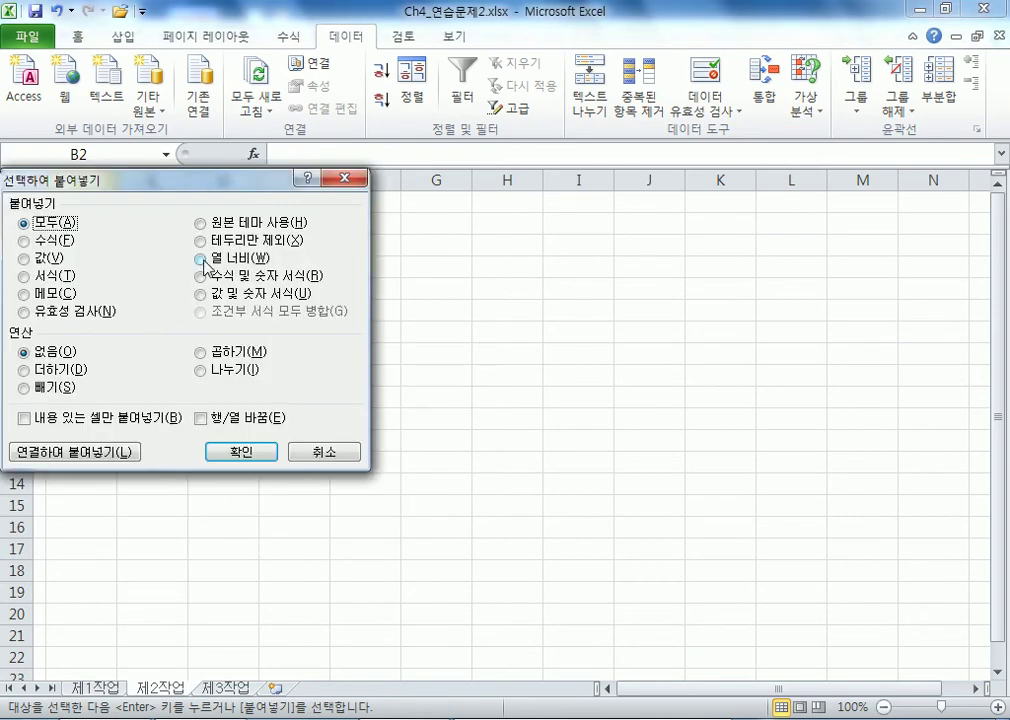
{"action": "left_click", "coordinate": [203, 259]}
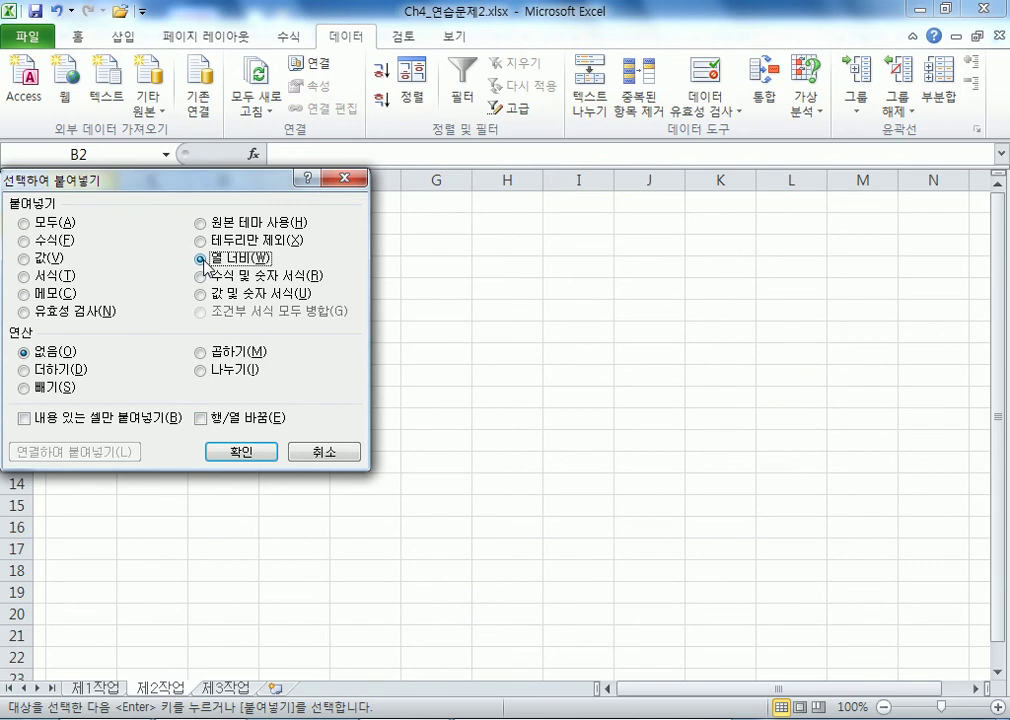
{"action": "left_click", "coordinate": [218, 455]}
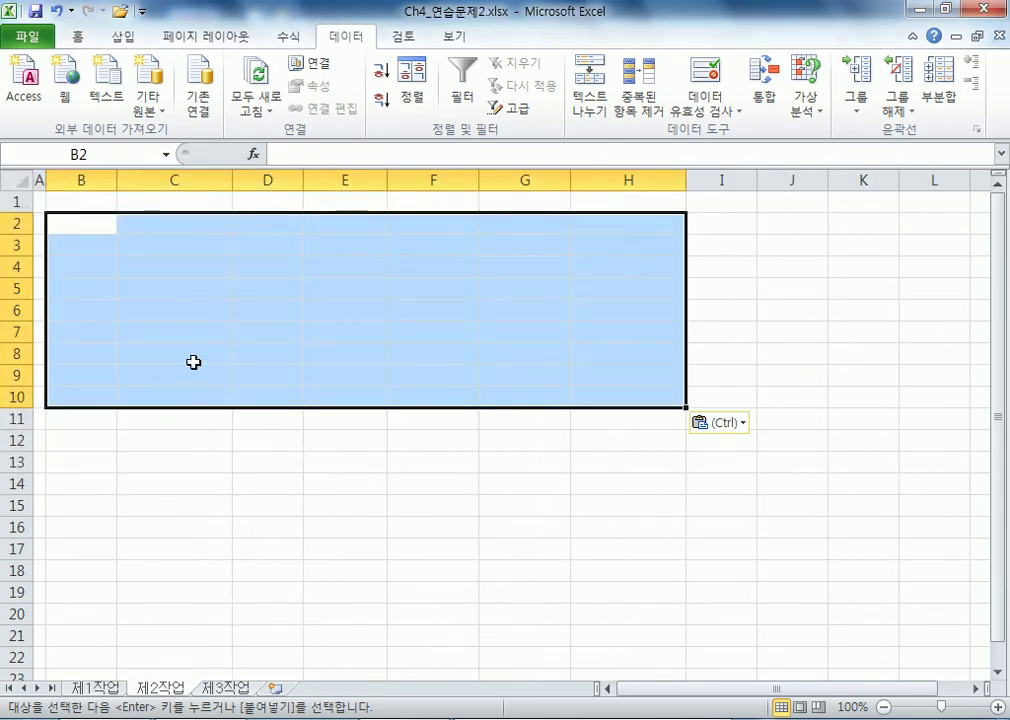
{"action": "key", "text": "ctrl+v"}
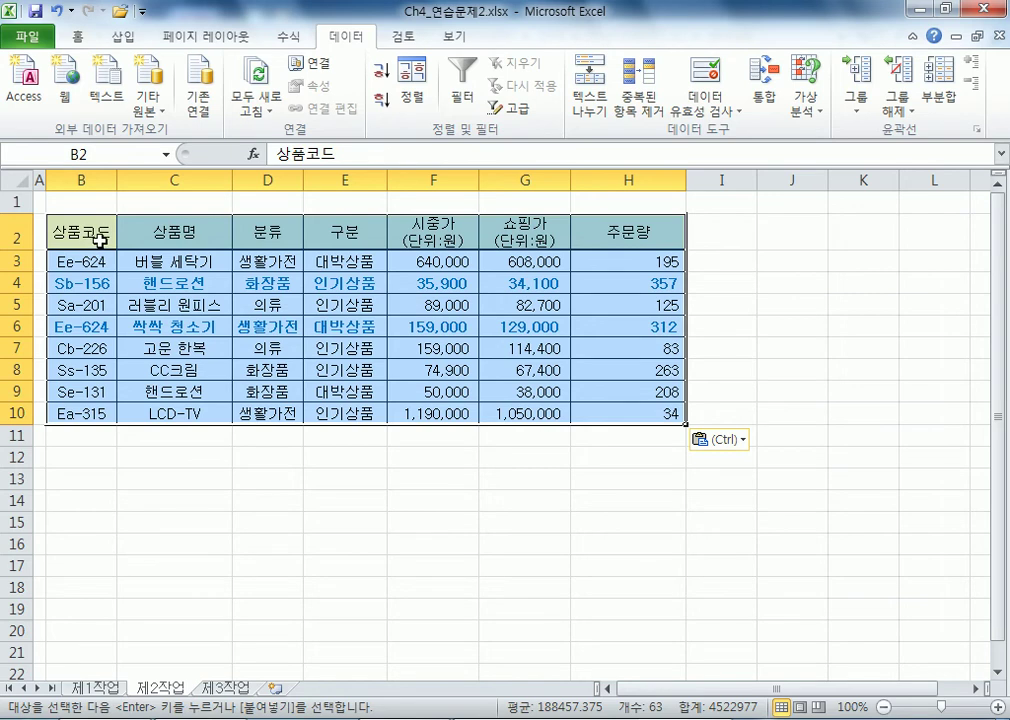
{"action": "left_click", "coordinate": [638, 92]}
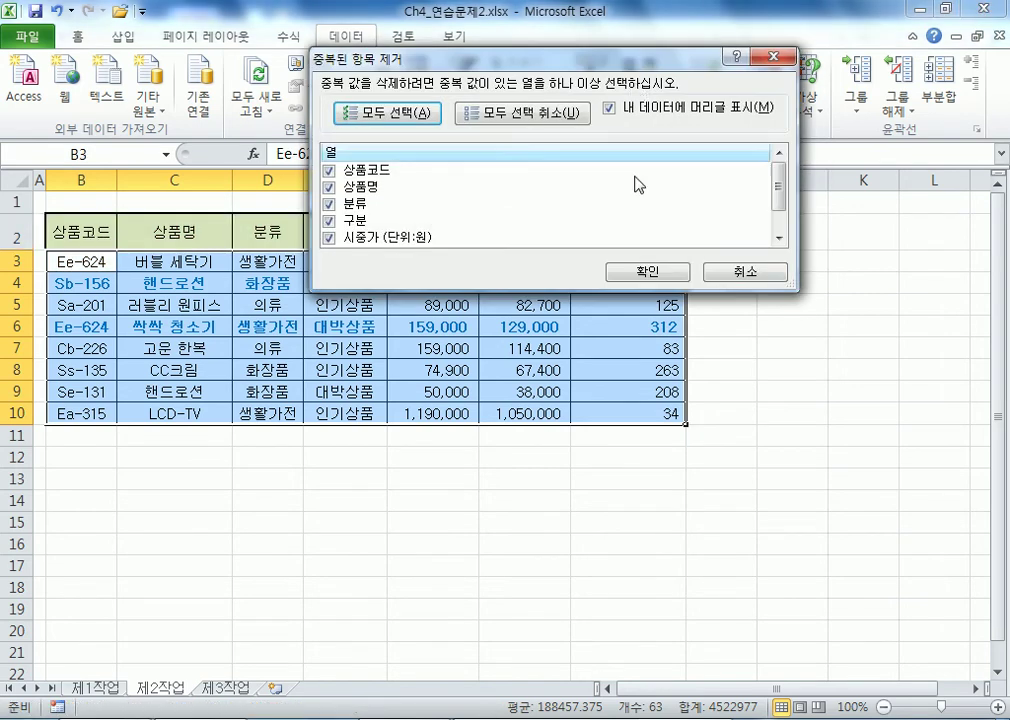
{"action": "left_click", "coordinate": [669, 272]}
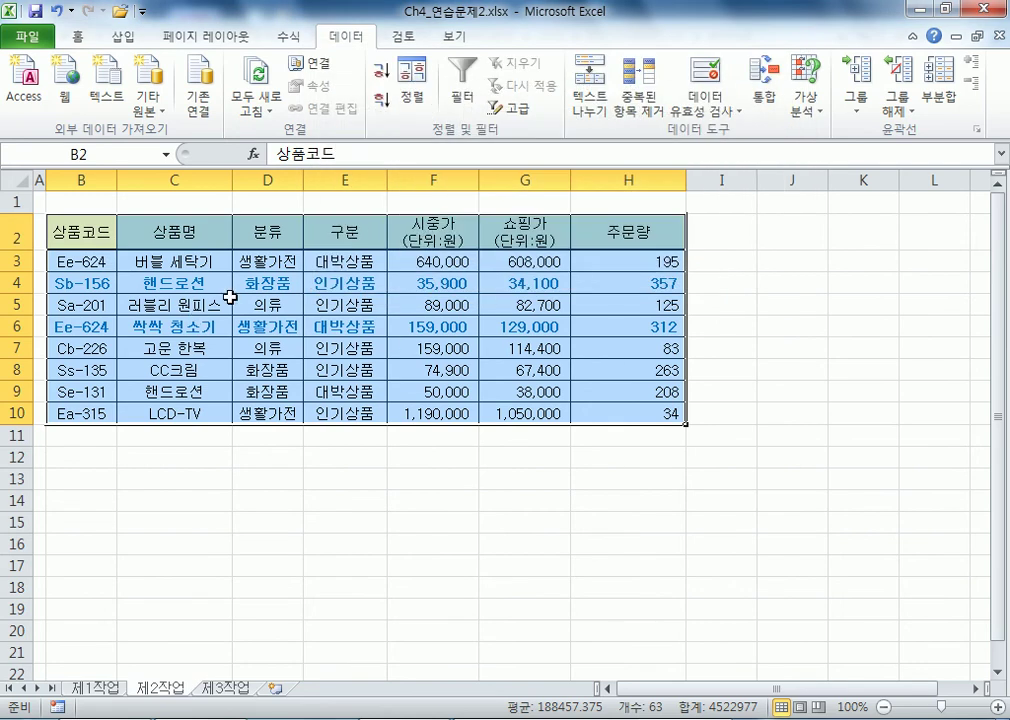
{"action": "left_click", "coordinate": [215, 302]}
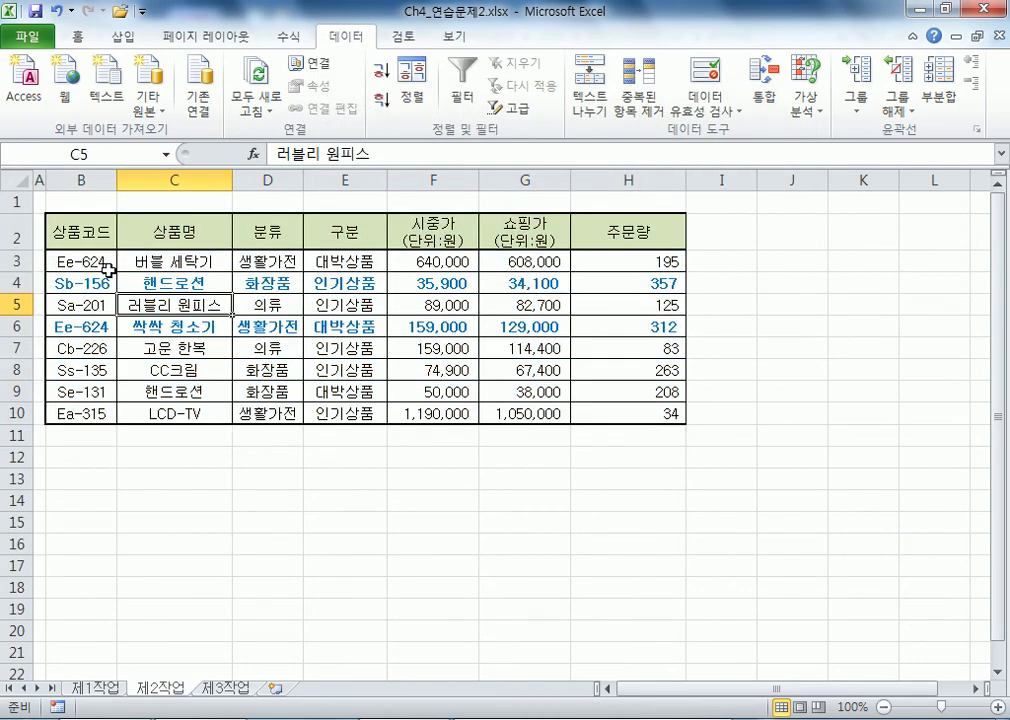
Remove duplicate rows from the product table on 제2작업, comparing only the 상품명 column
{"action": "left_click", "coordinate": [638, 92]}
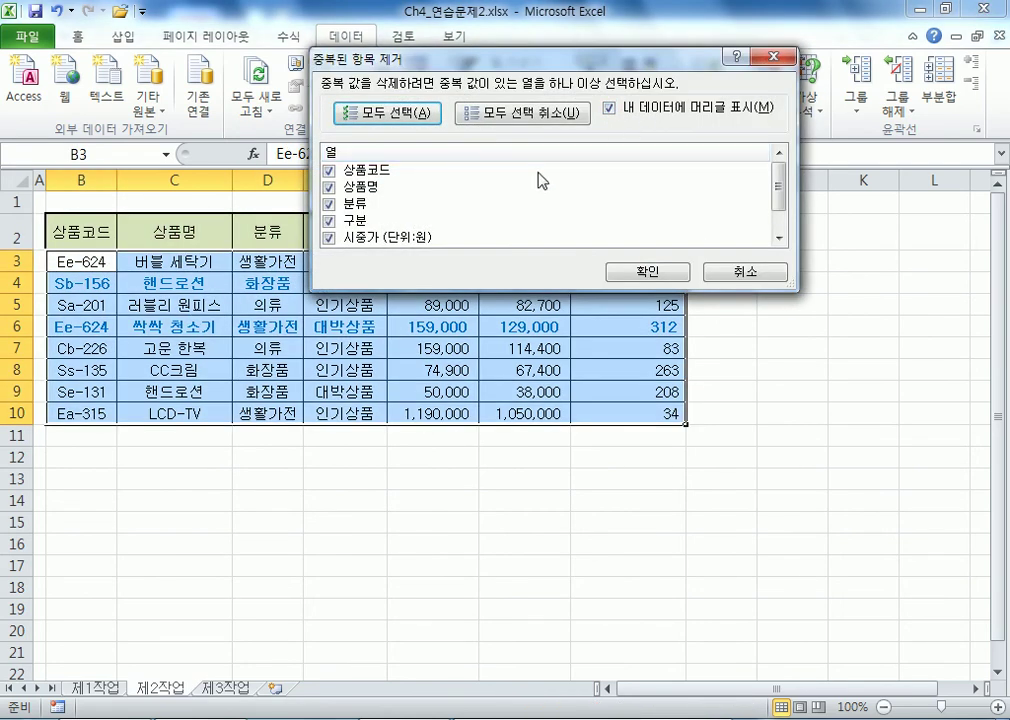
{"action": "left_click", "coordinate": [532, 122]}
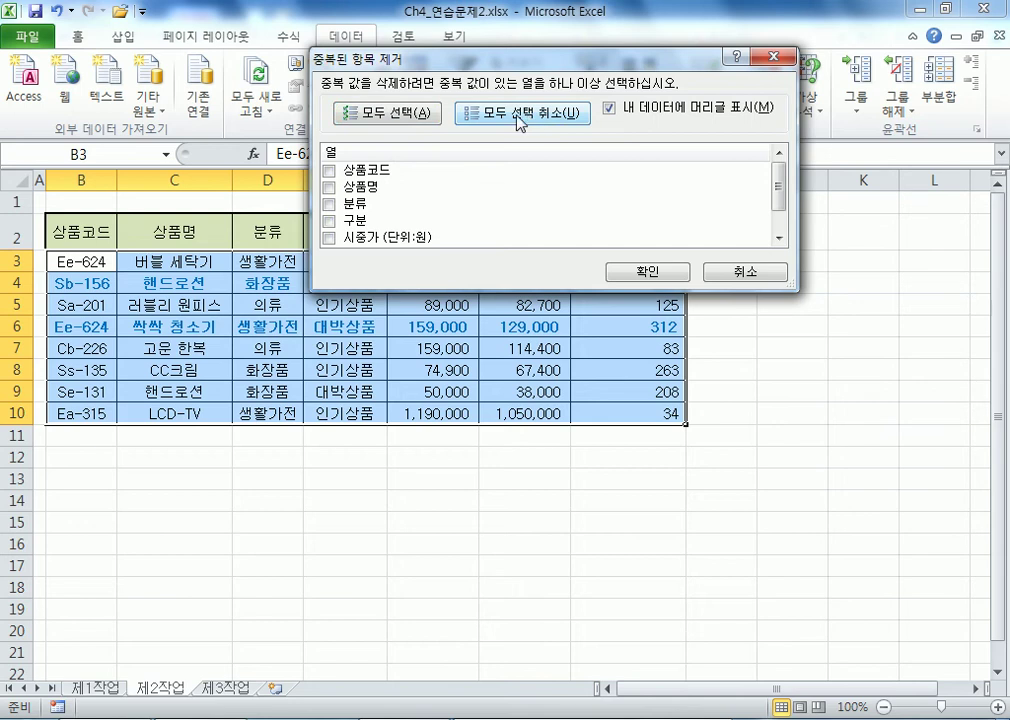
{"action": "left_click", "coordinate": [329, 188]}
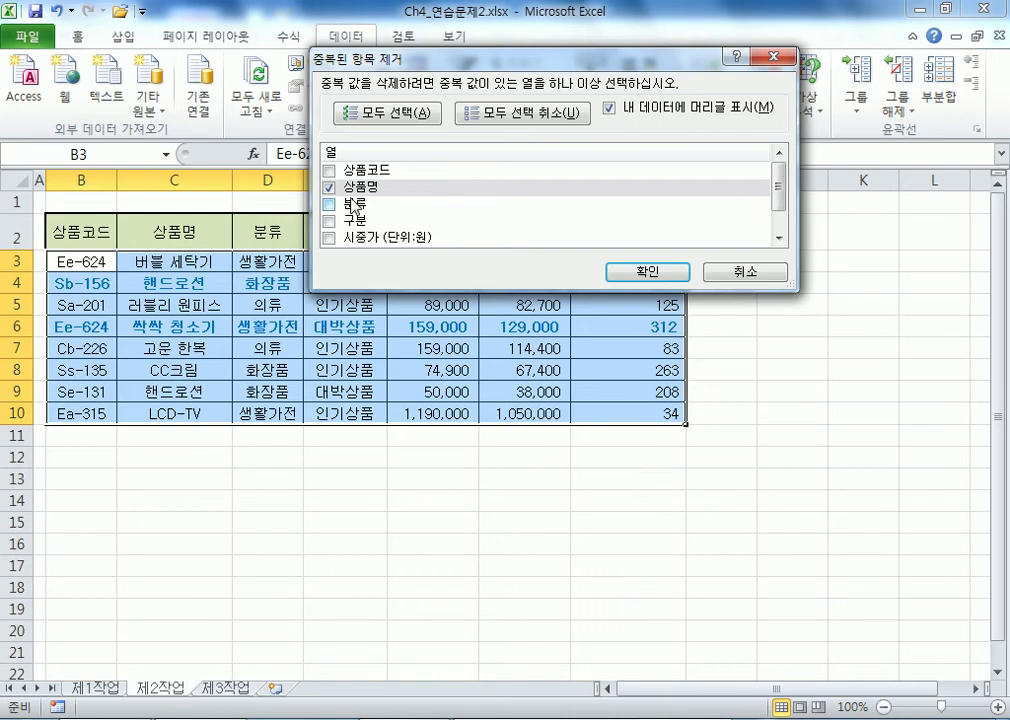
{"action": "left_click", "coordinate": [647, 272]}
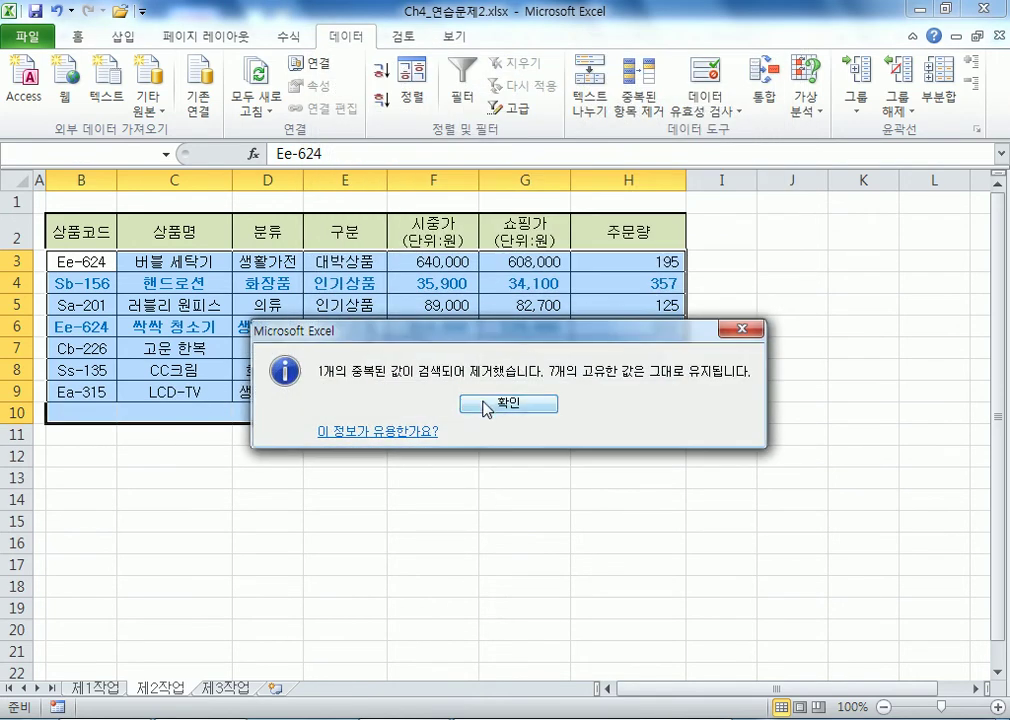
{"action": "left_click", "coordinate": [486, 404]}
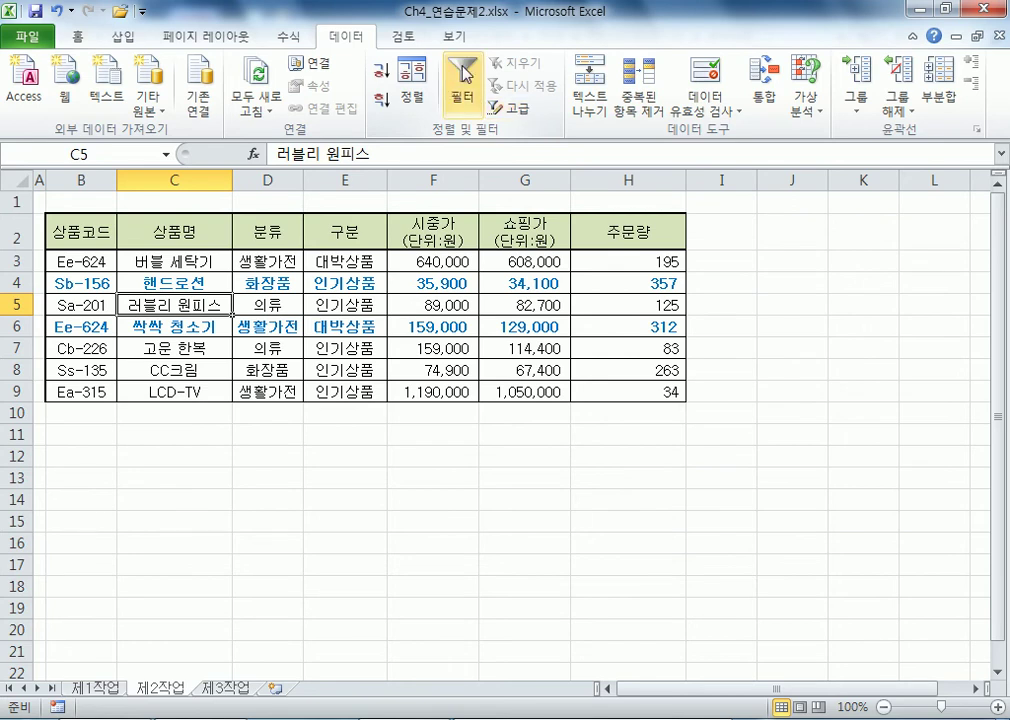
Turn on the filter for the product table on 제2작업 and show only 생활가전 in the 분류 column
{"action": "left_click", "coordinate": [463, 75]}
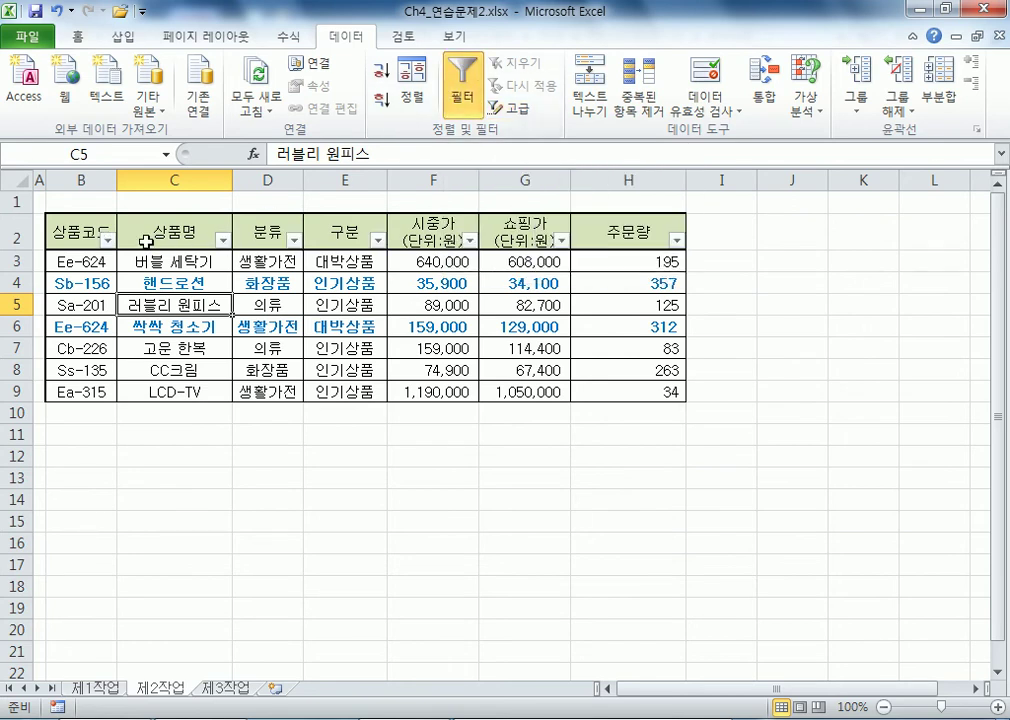
{"action": "scroll", "coordinate": [128, 232], "scroll_direction": "up", "scroll_amount": 2, "text": "ctrl"}
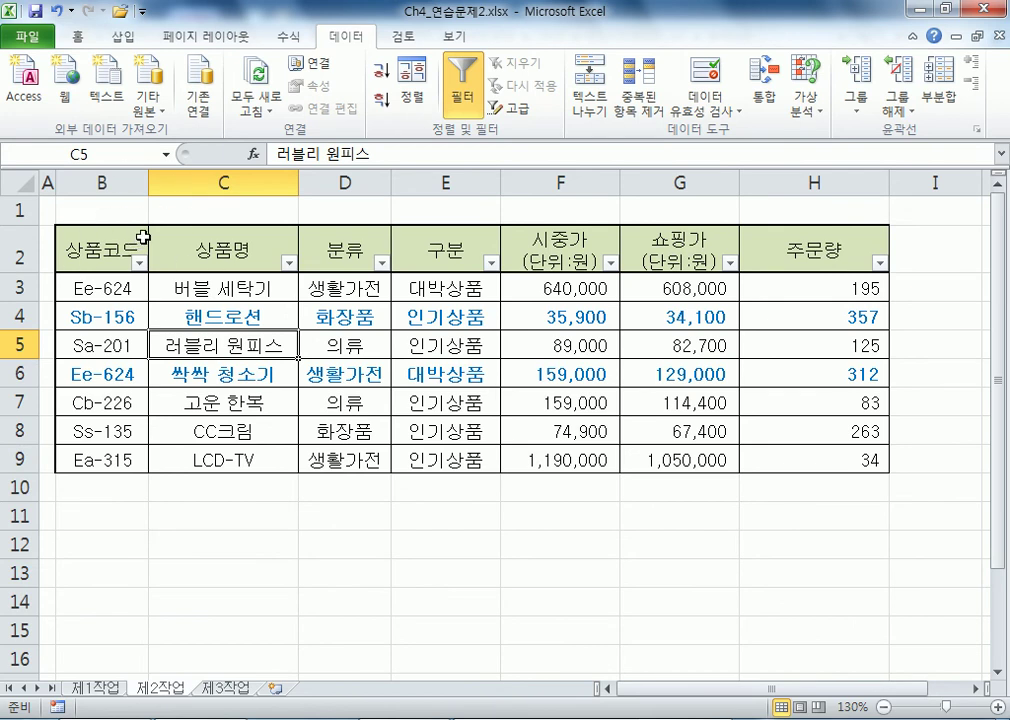
{"action": "left_click", "coordinate": [382, 263]}
{"action": "left_click", "coordinate": [185, 488]}
{"action": "left_click", "coordinate": [185, 505]}
{"action": "left_click", "coordinate": [248, 634]}
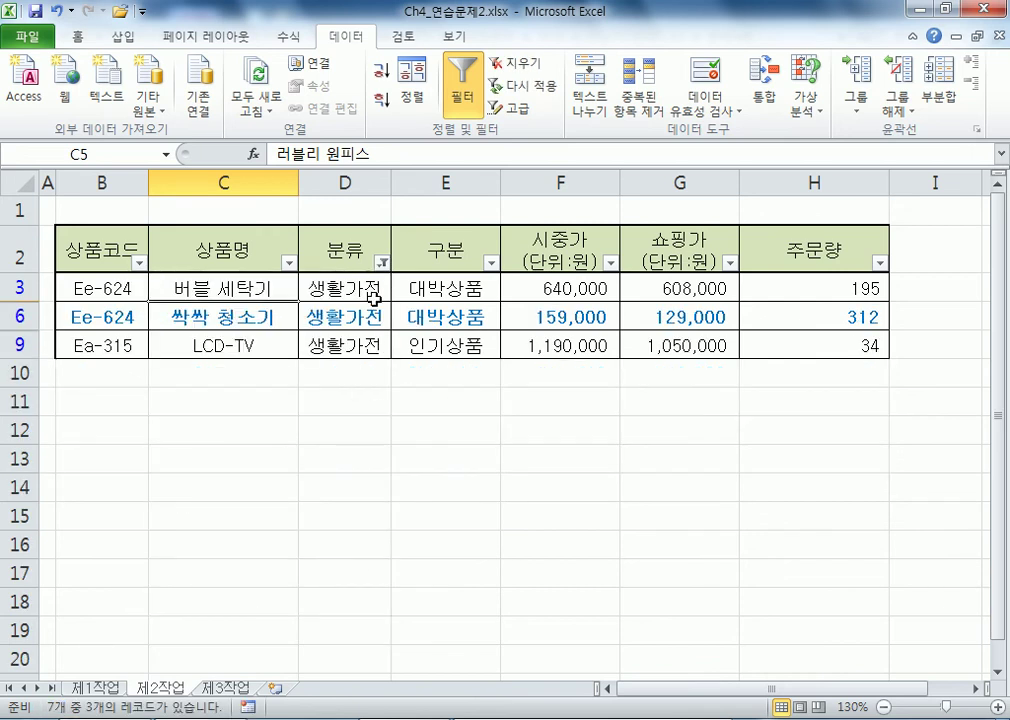
Filter the 주문량 column with a number filter for values less than or equal to (작거나 같음) 200
{"action": "left_click", "coordinate": [880, 262]}
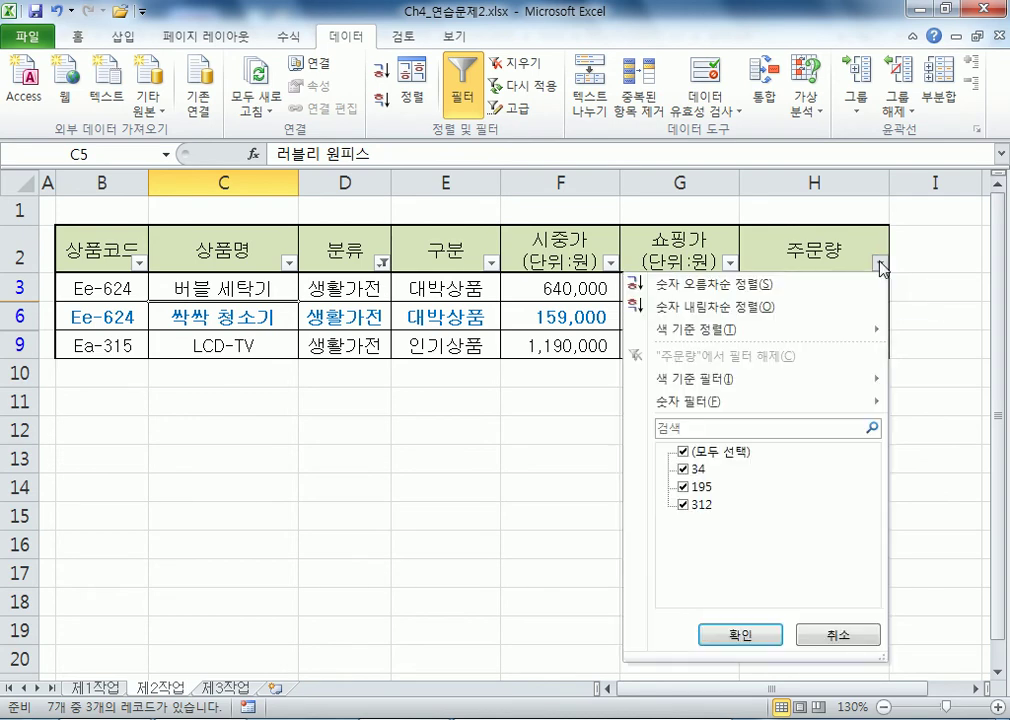
{"action": "mouse_move", "coordinate": [720, 410]}
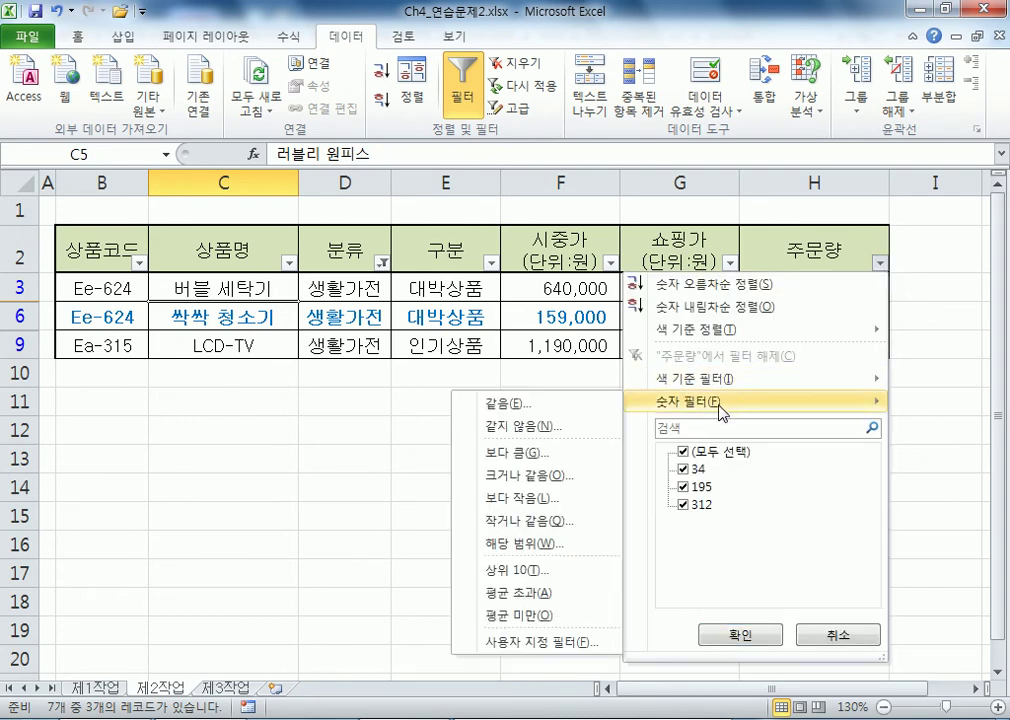
{"action": "left_click", "coordinate": [519, 521]}
{"action": "type", "text": "200"}
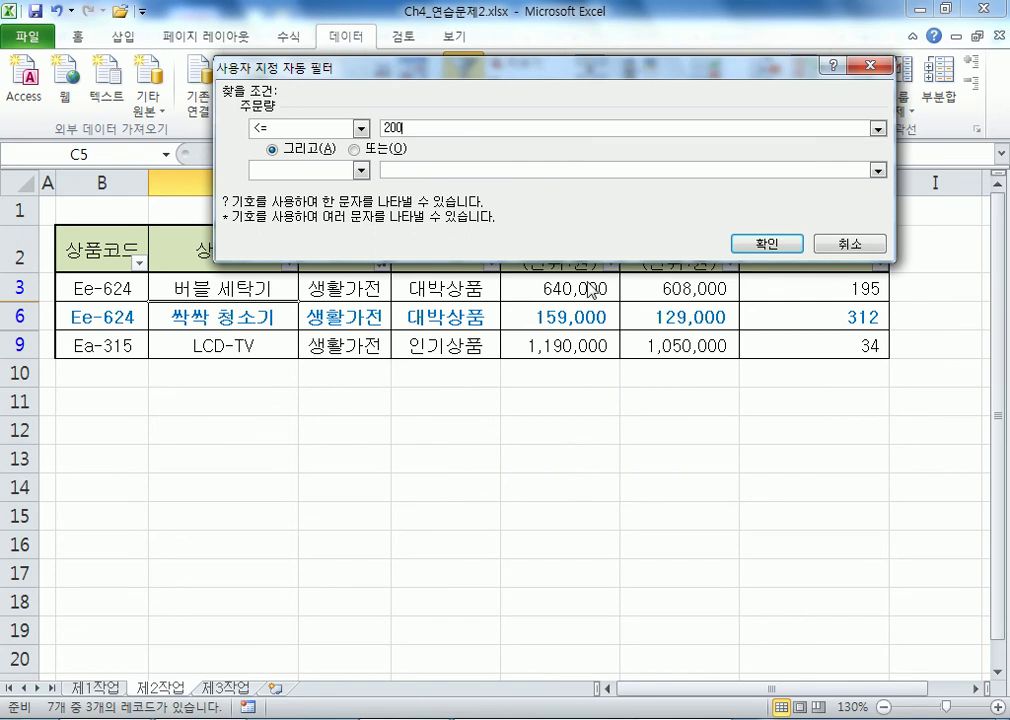
{"action": "left_click", "coordinate": [766, 244]}
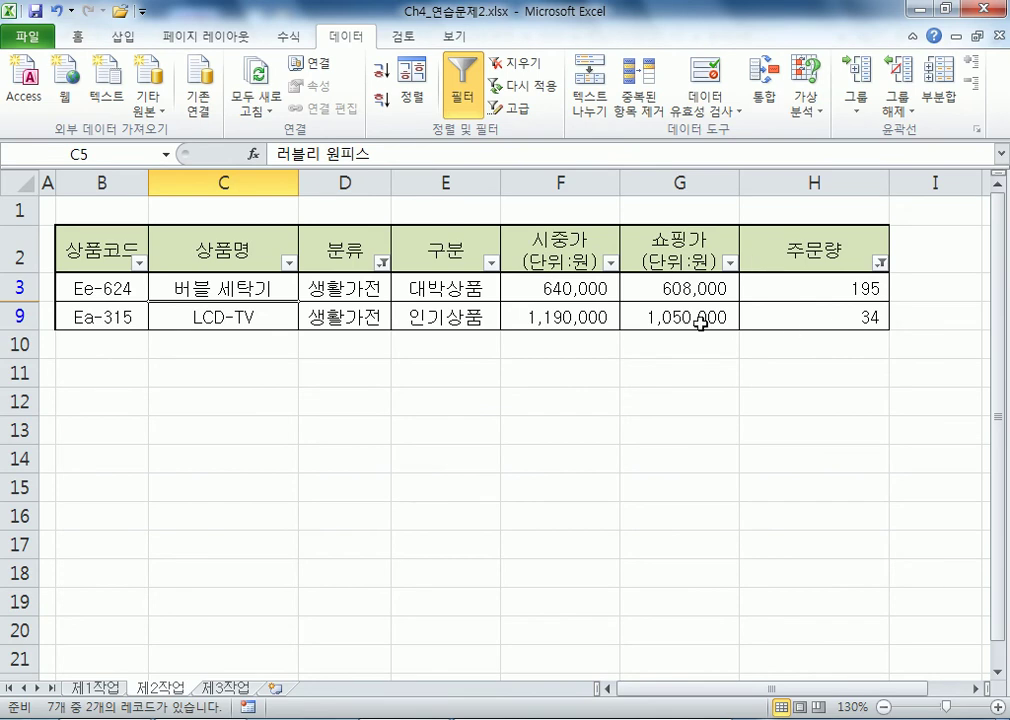
Copy the filtered product table with its header and paste it at B13 with rows and columns transposed (행/열 바꿈)
{"action": "left_click_drag", "start_coordinate": [130, 248], "coordinate": [775, 309]}
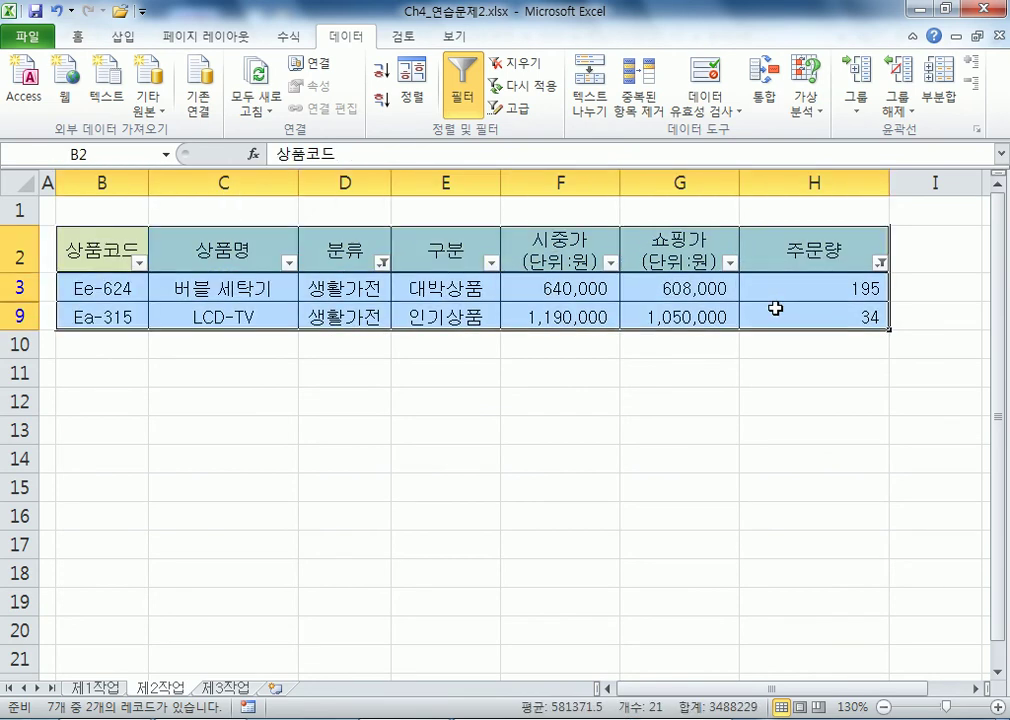
{"action": "key", "text": "ctrl+c"}
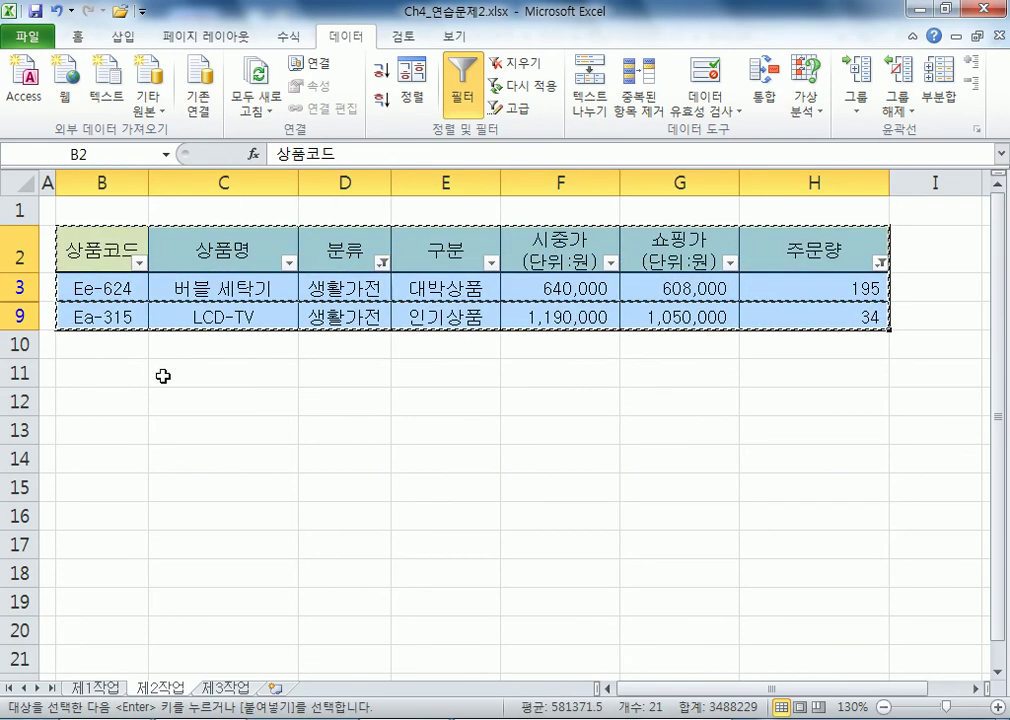
{"action": "left_click", "coordinate": [93, 435]}
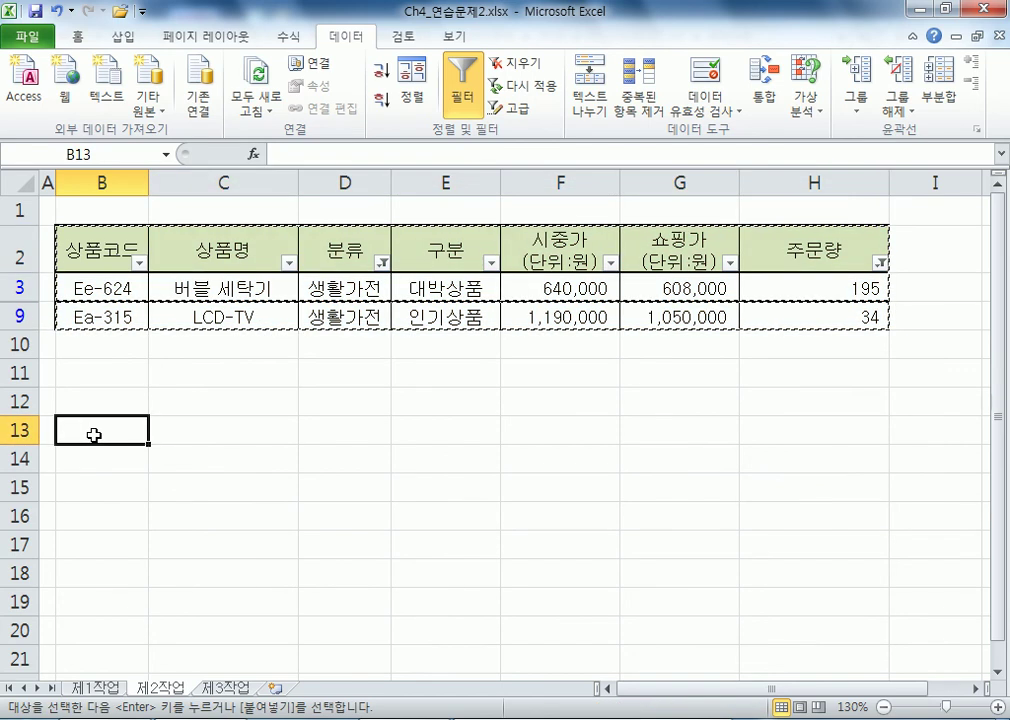
{"action": "right_click", "coordinate": [103, 423]}
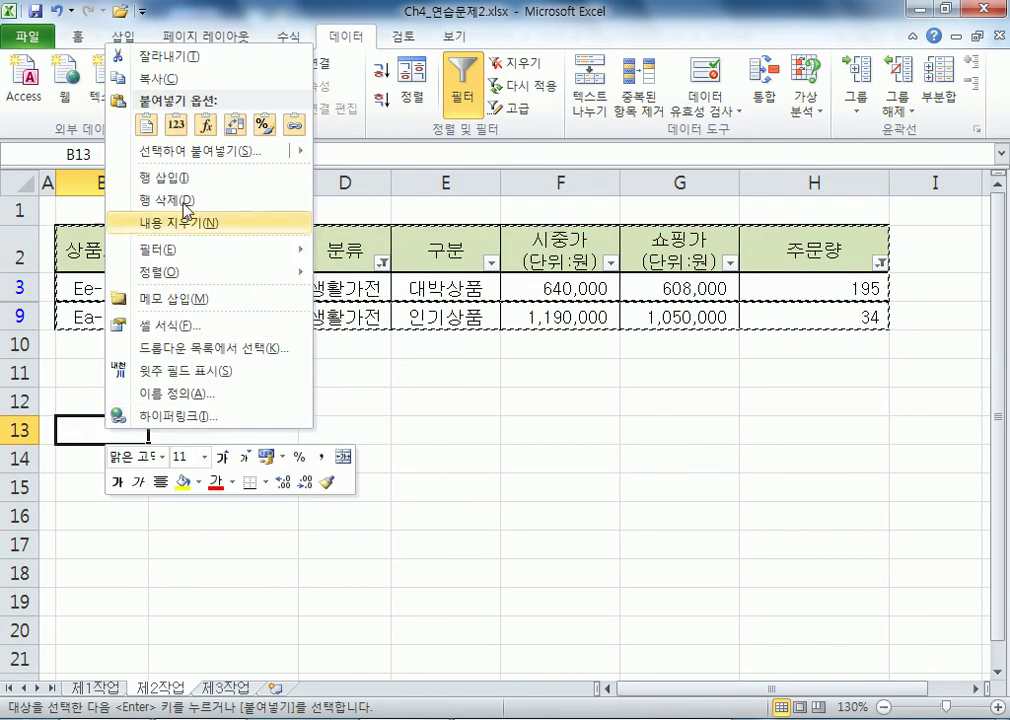
{"action": "mouse_move", "coordinate": [185, 160]}
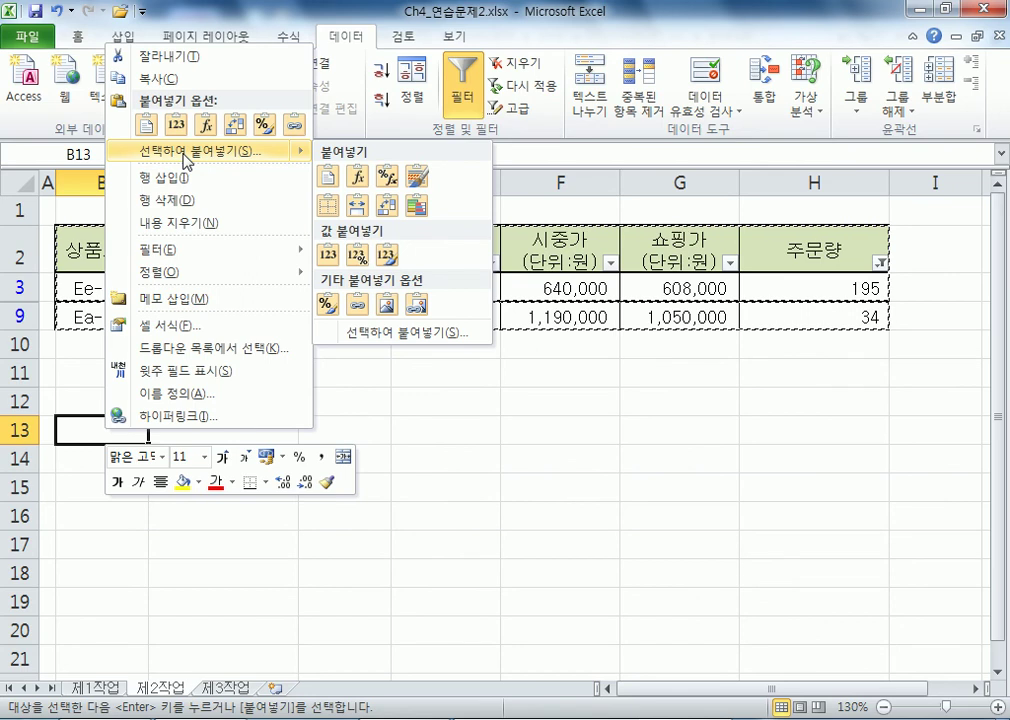
{"action": "left_click", "coordinate": [188, 155]}
{"action": "left_click", "coordinate": [201, 251]}
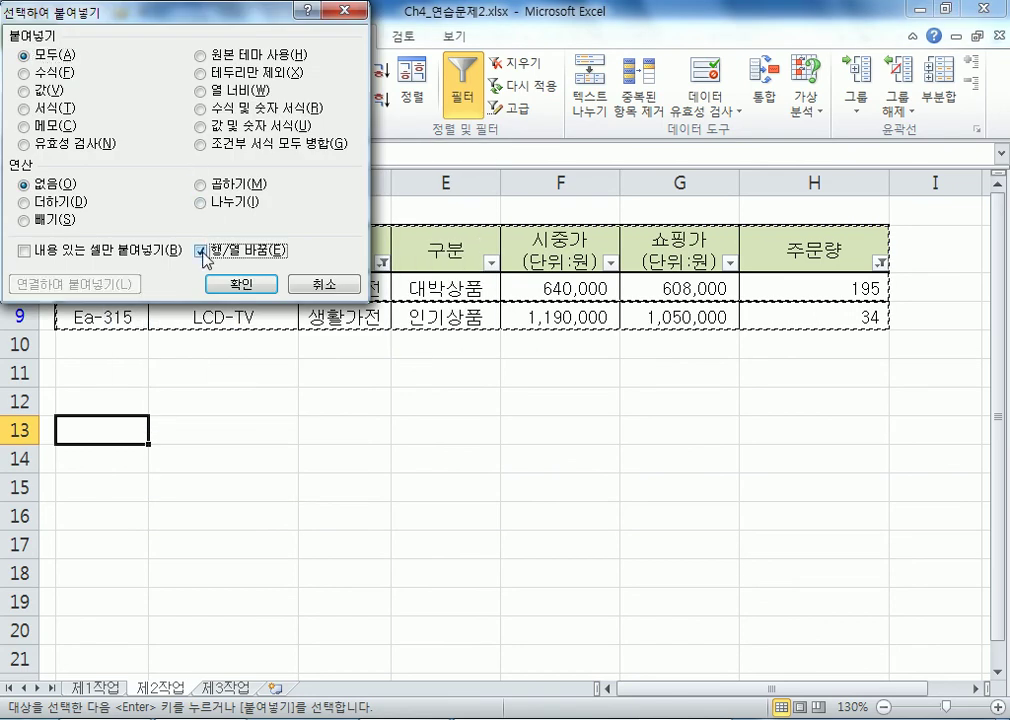
{"action": "left_click", "coordinate": [243, 285]}
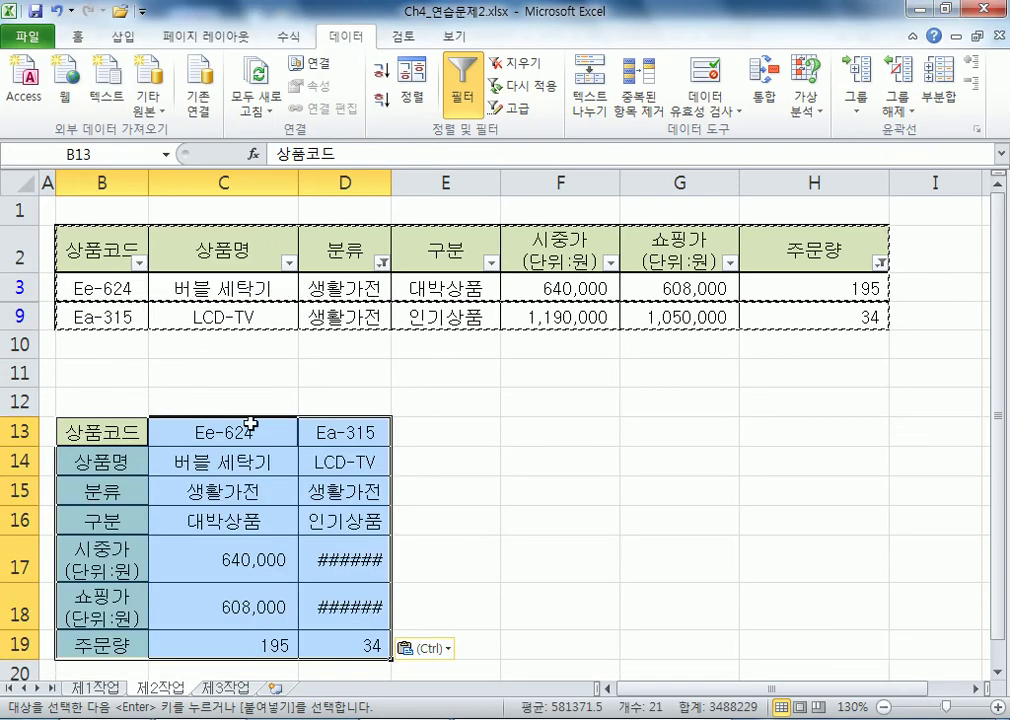
{"action": "left_click", "coordinate": [532, 430]}
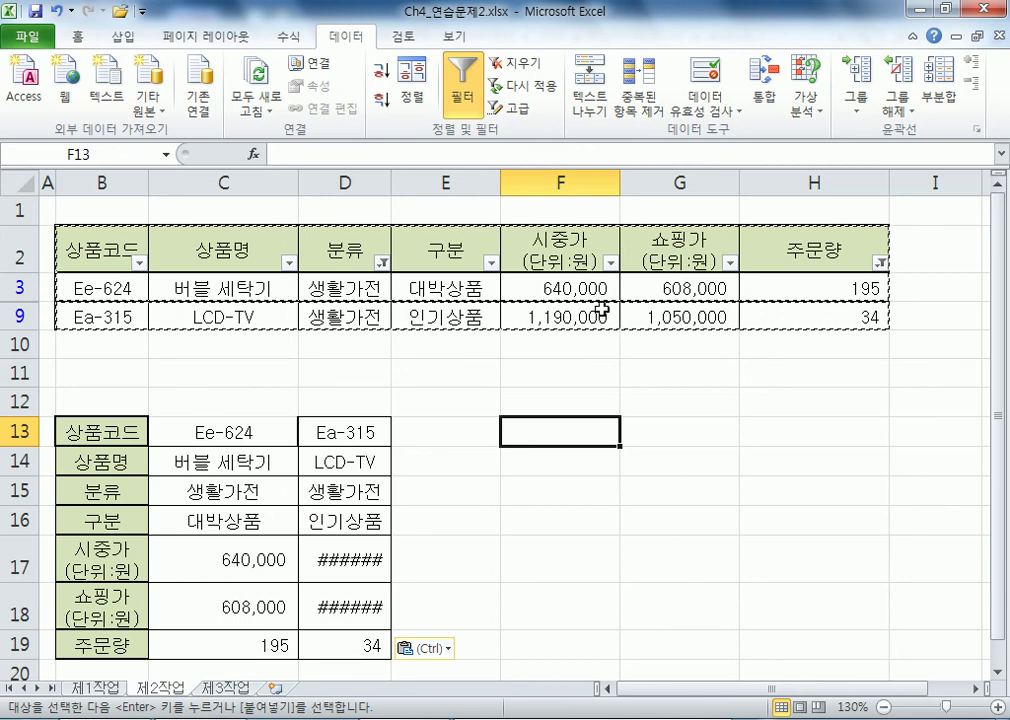
{"action": "key", "text": "Escape"}
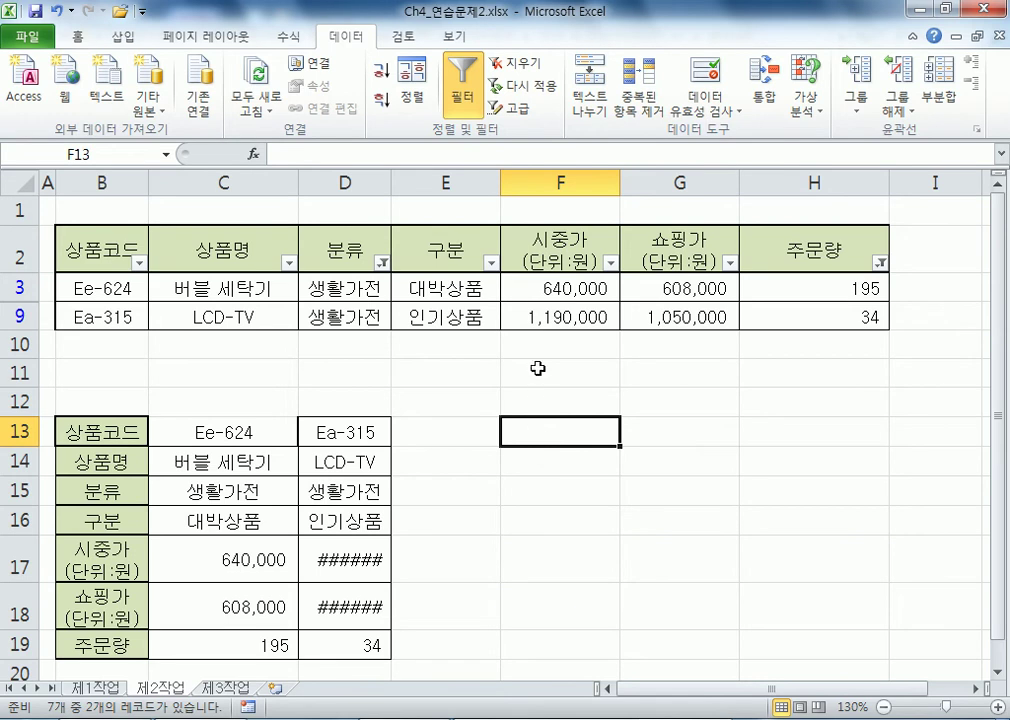
{"action": "left_click_drag", "start_coordinate": [83, 259], "coordinate": [827, 313]}
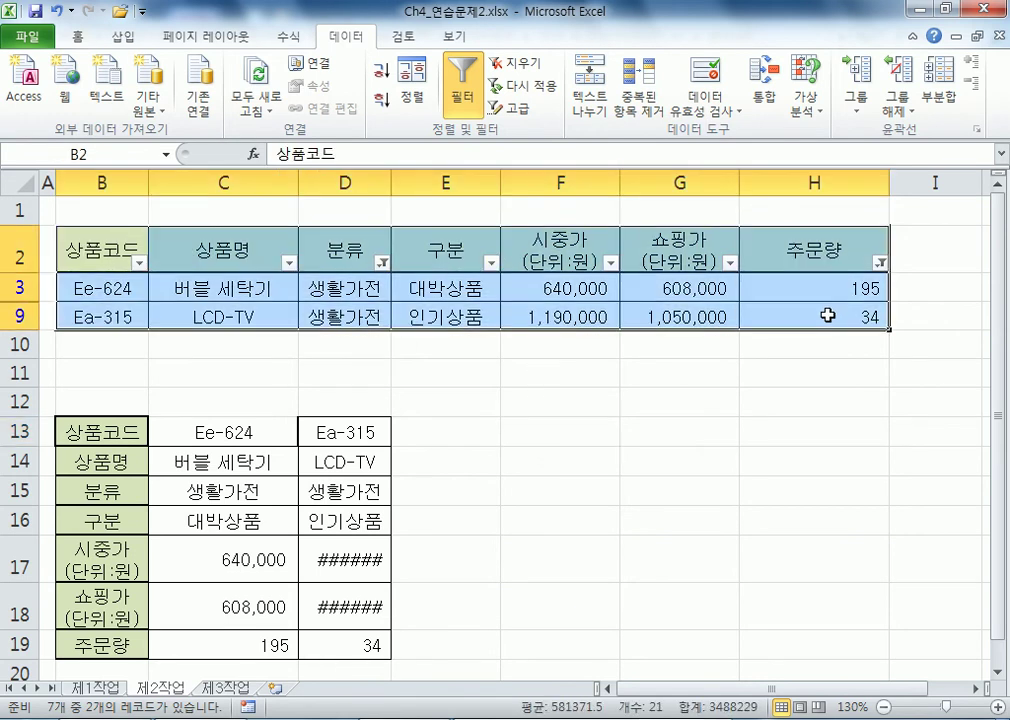
{"action": "key", "text": "ctrl+c"}
{"action": "left_click", "coordinate": [560, 461]}
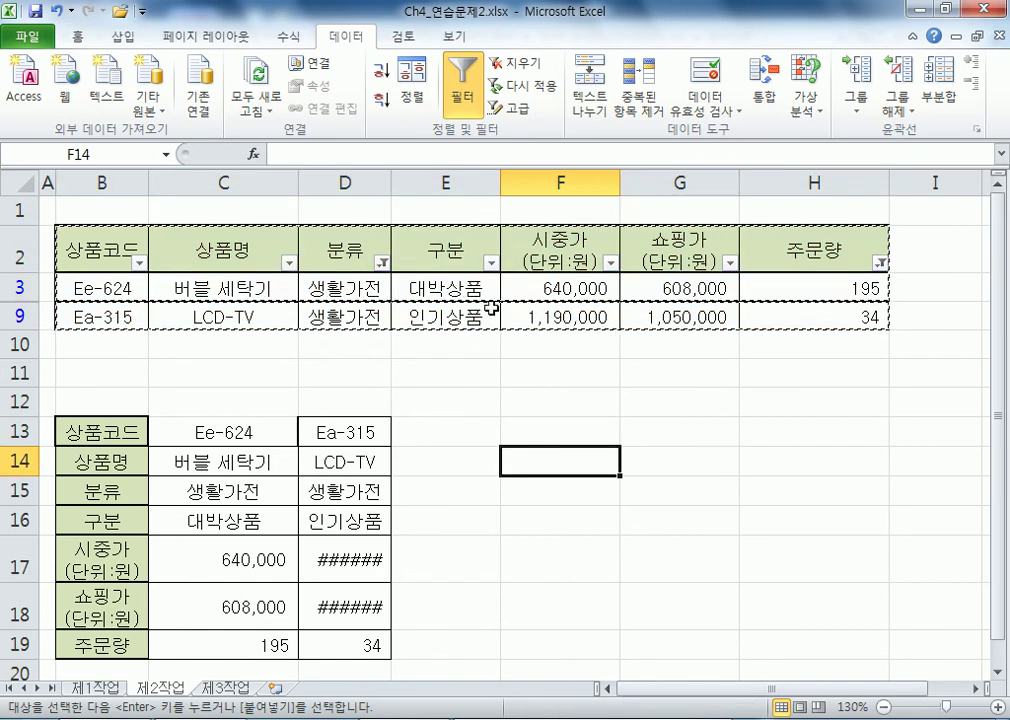
{"action": "left_click", "coordinate": [703, 452]}
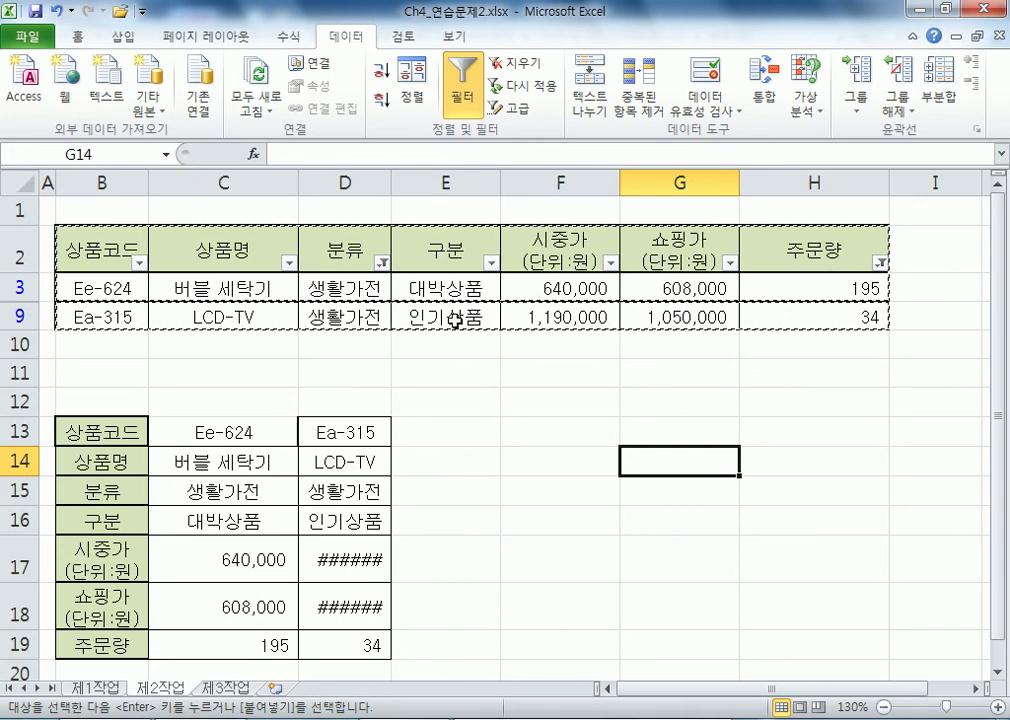
{"action": "key", "text": "Escape"}
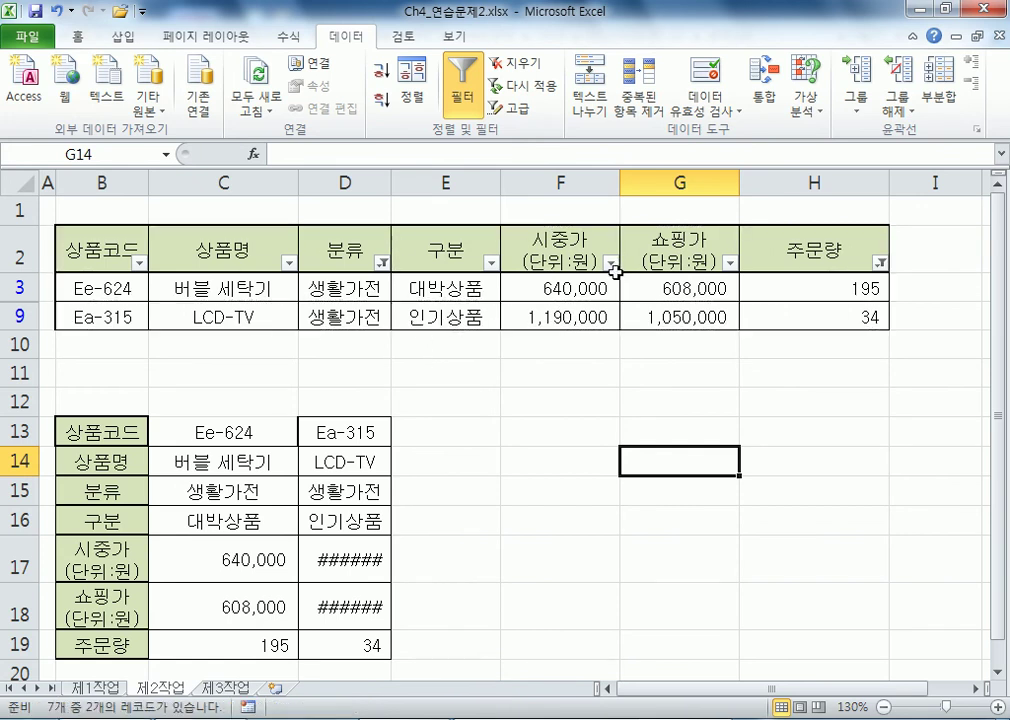
{"action": "left_click", "coordinate": [76, 37]}
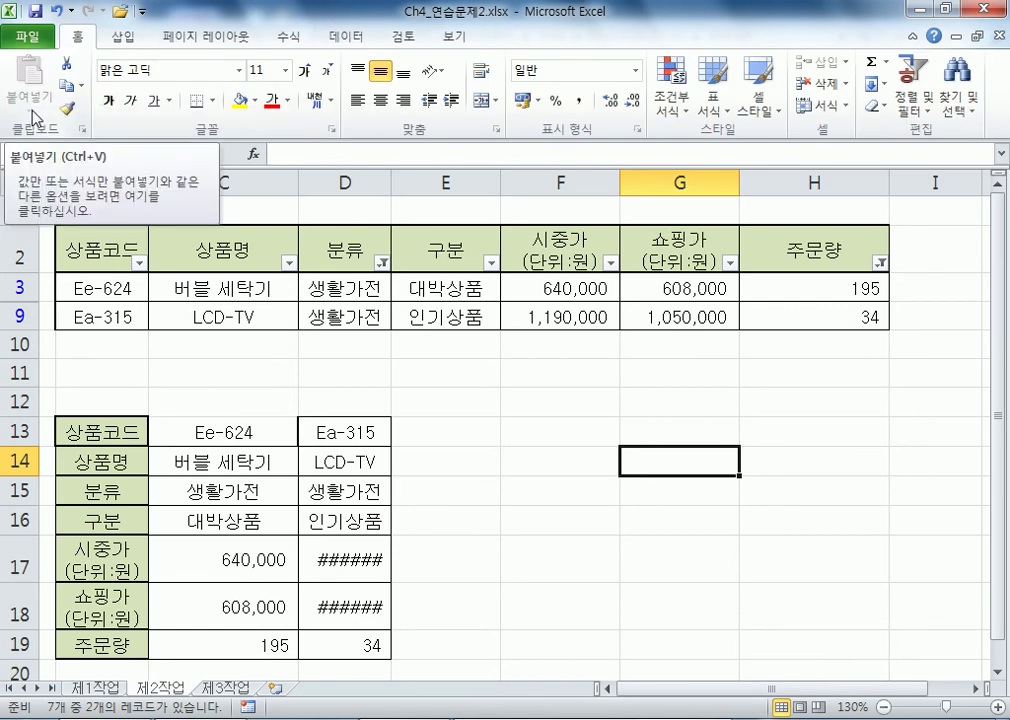
{"action": "left_click", "coordinate": [540, 436]}
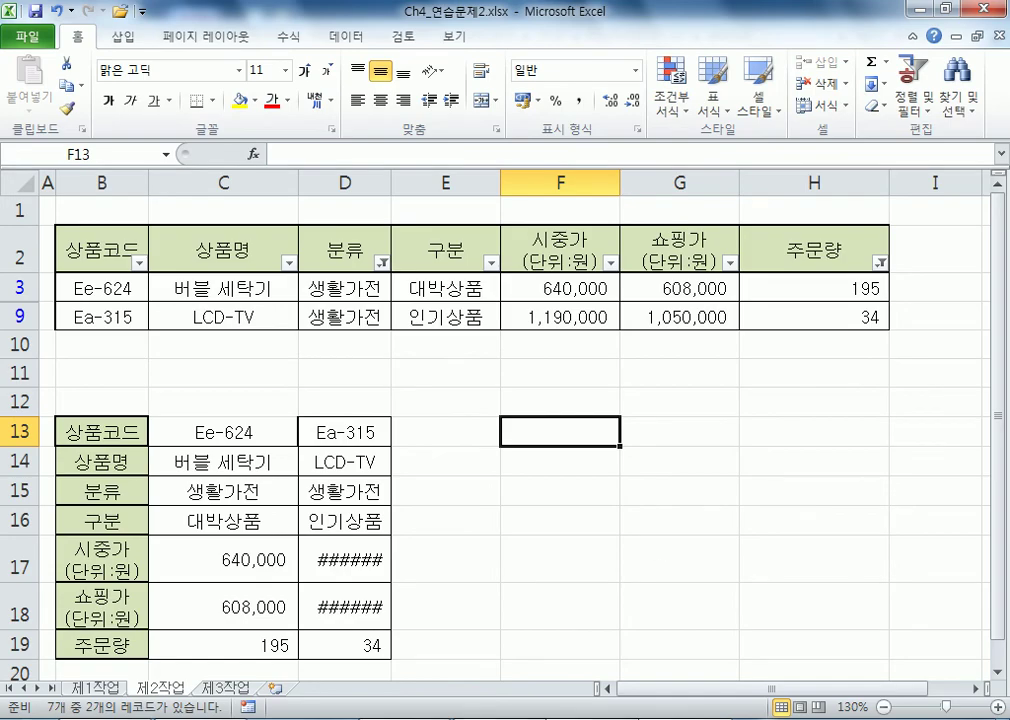
Switch to Notepad and add the line "* 자동필터 : 조건을 걸어서 필터링하는 기능" below the heading
{"action": "key", "text": "alt+Tab"}
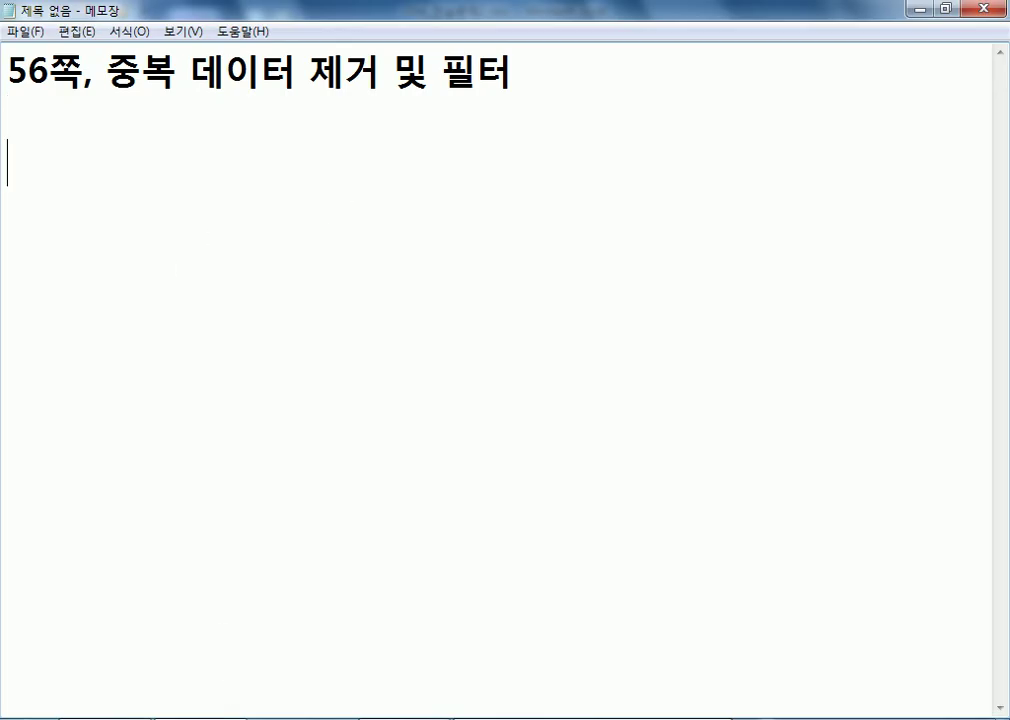
{"action": "type", "text": "자동필터"}
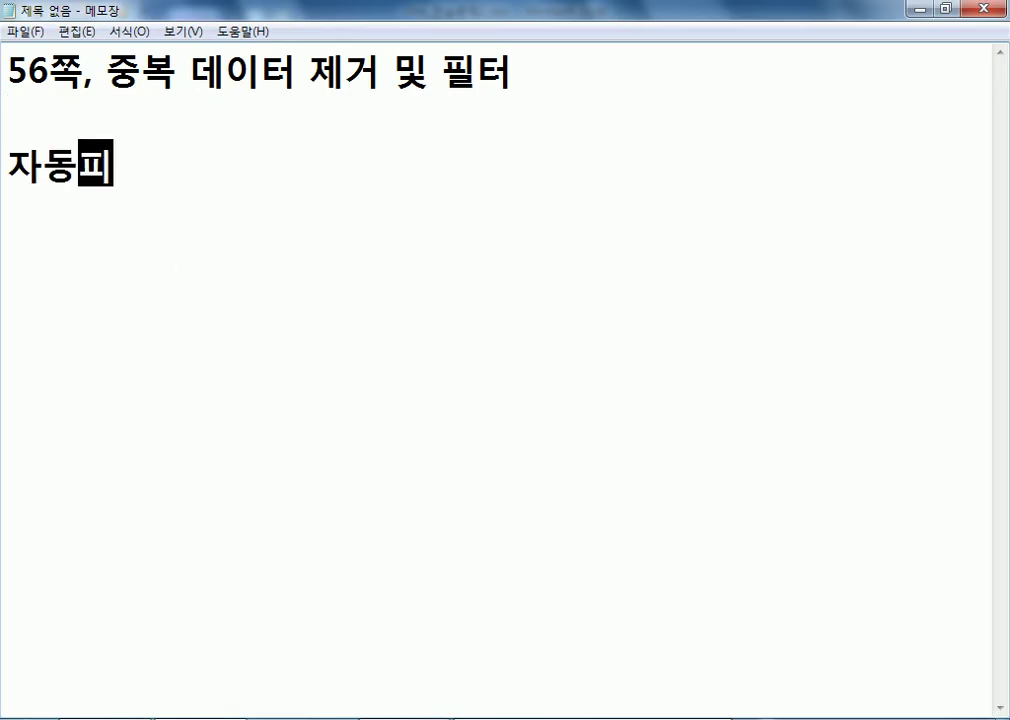
{"action": "key", "text": "Home"}
{"action": "type", "text": "*"}
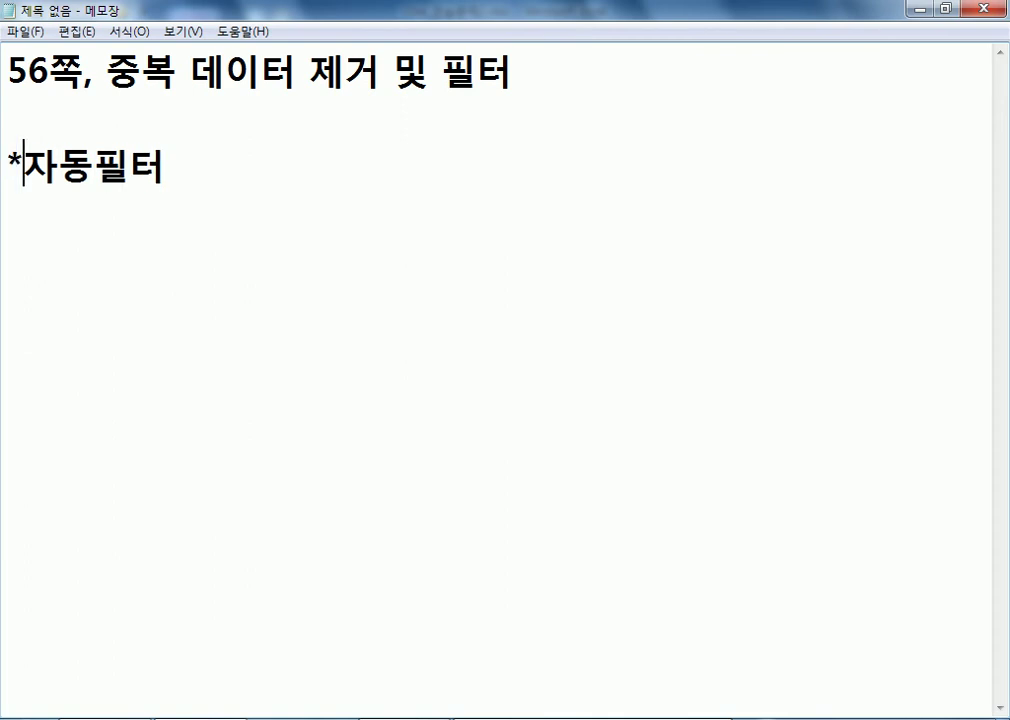
{"action": "key", "text": "End"}
{"action": "type", "text": ": 조건을 "}
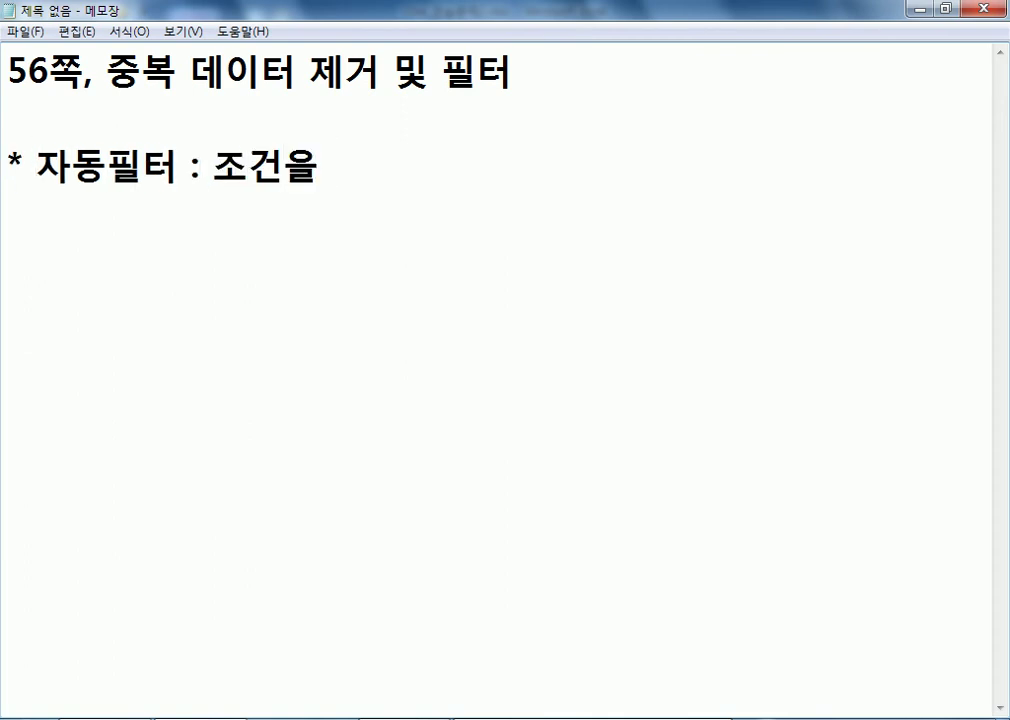
{"action": "type", "text": "걸어서 필"}
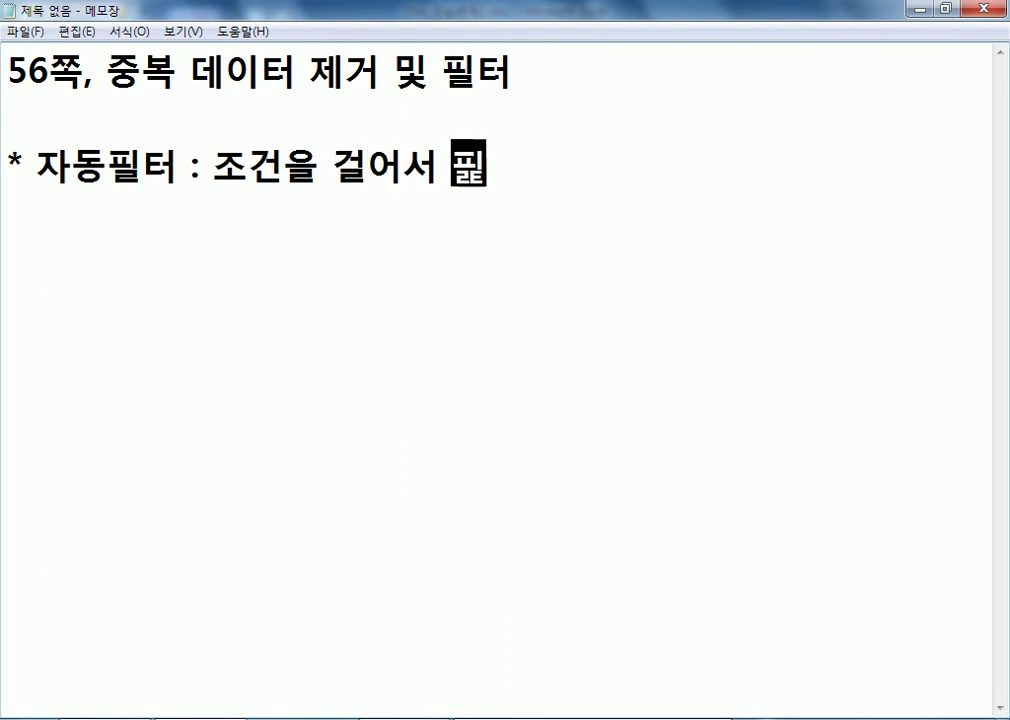
{"action": "type", "text": "터링하"}
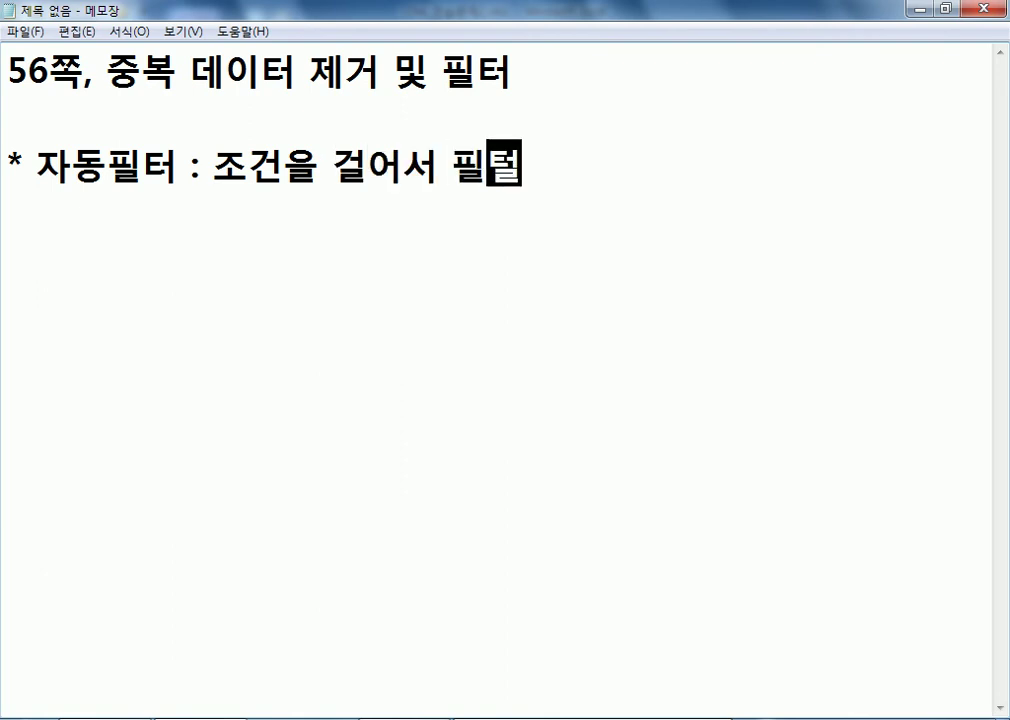
{"action": "type", "text": "는 기능"}
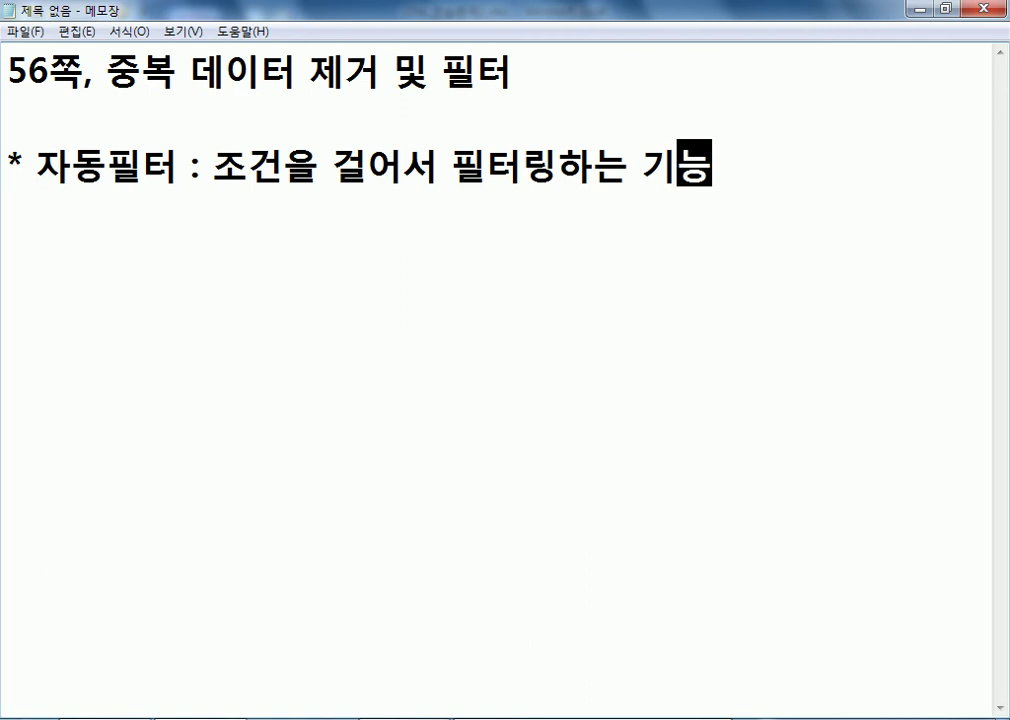
Add the line "항목간에 조건을 설정" under the 자동필터 description
{"action": "key", "text": "Return"}
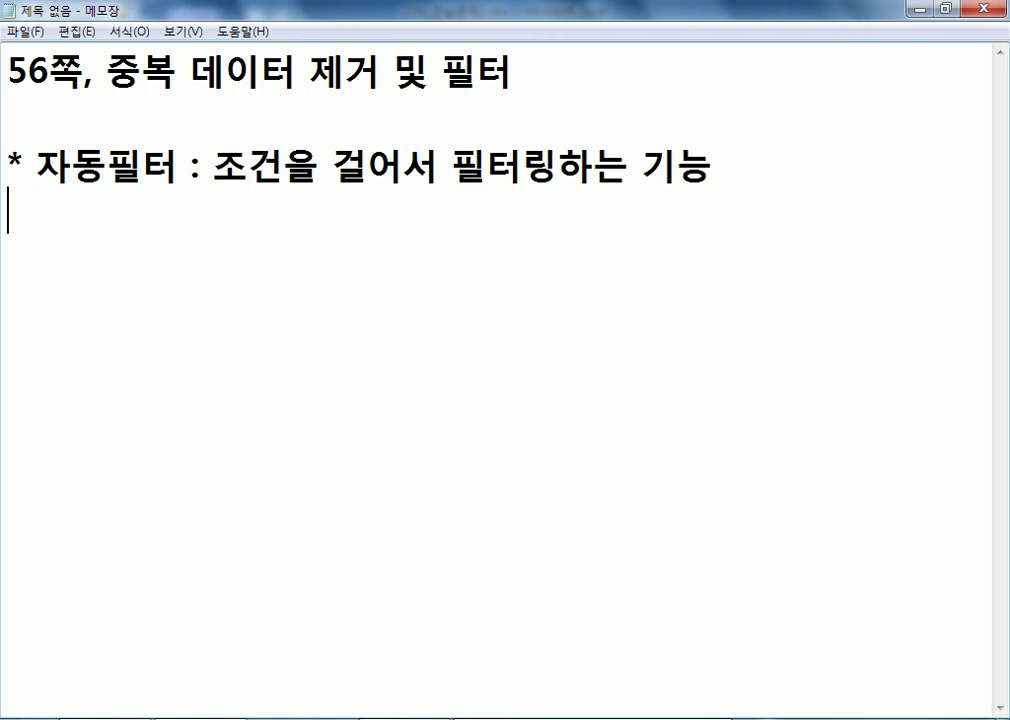
{"action": "type", "text": "항목간에"}
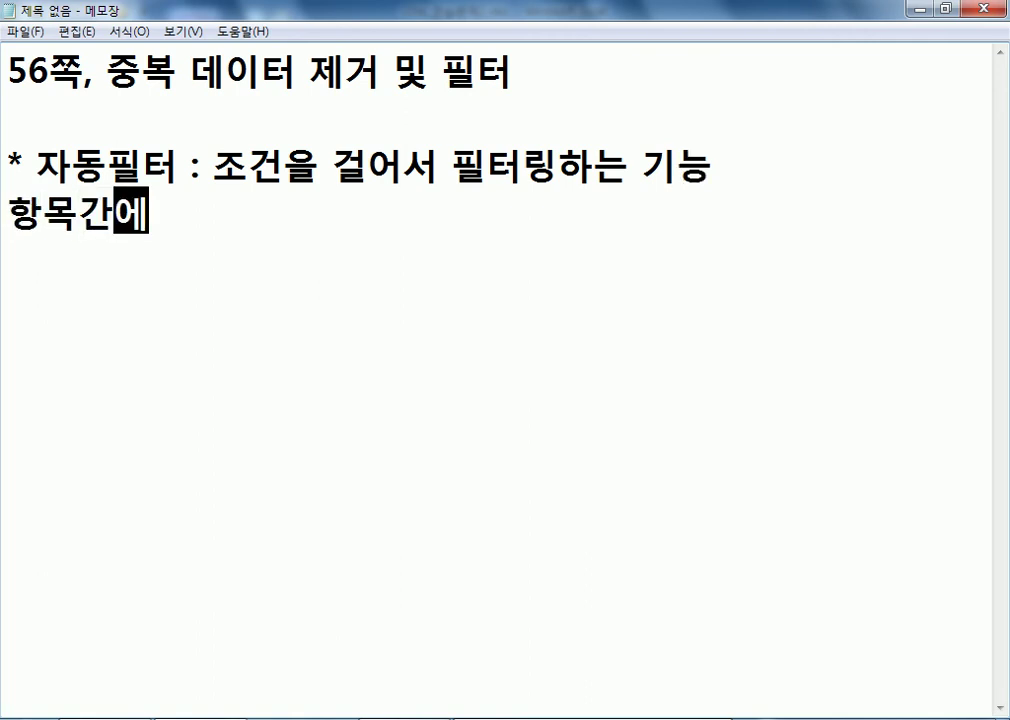
{"action": "type", "text": " 조건을 설정"}
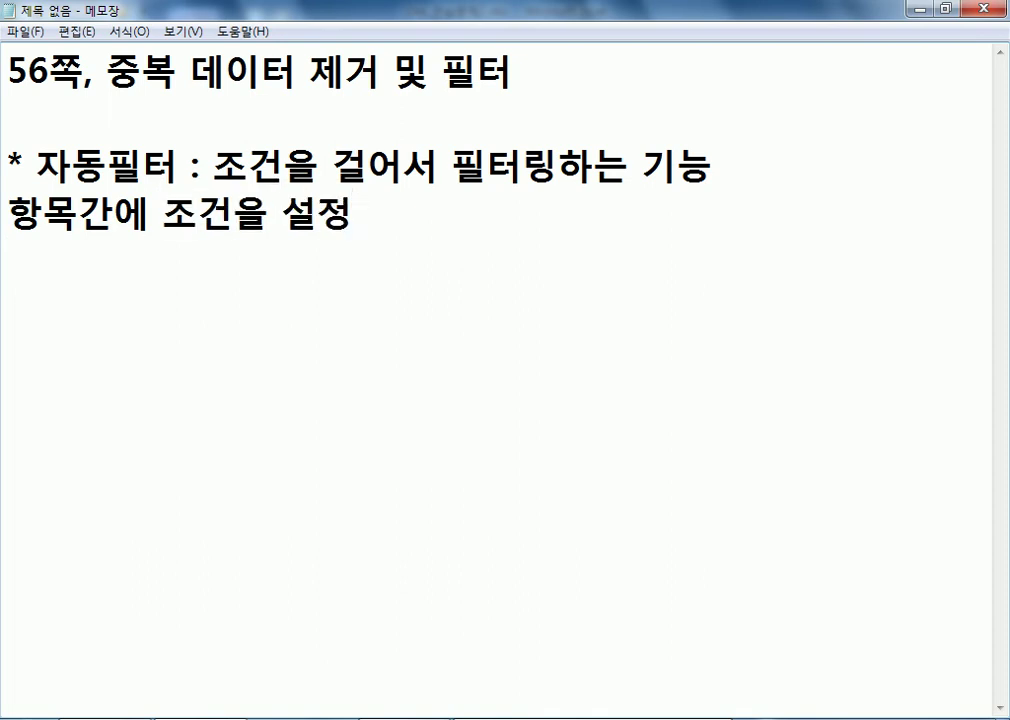
Add a third note line reading "여러 항목 : 반드시 AND조건만 가능하다."
{"action": "key", "text": "Return"}
{"action": "type", "text": "반드시 "}
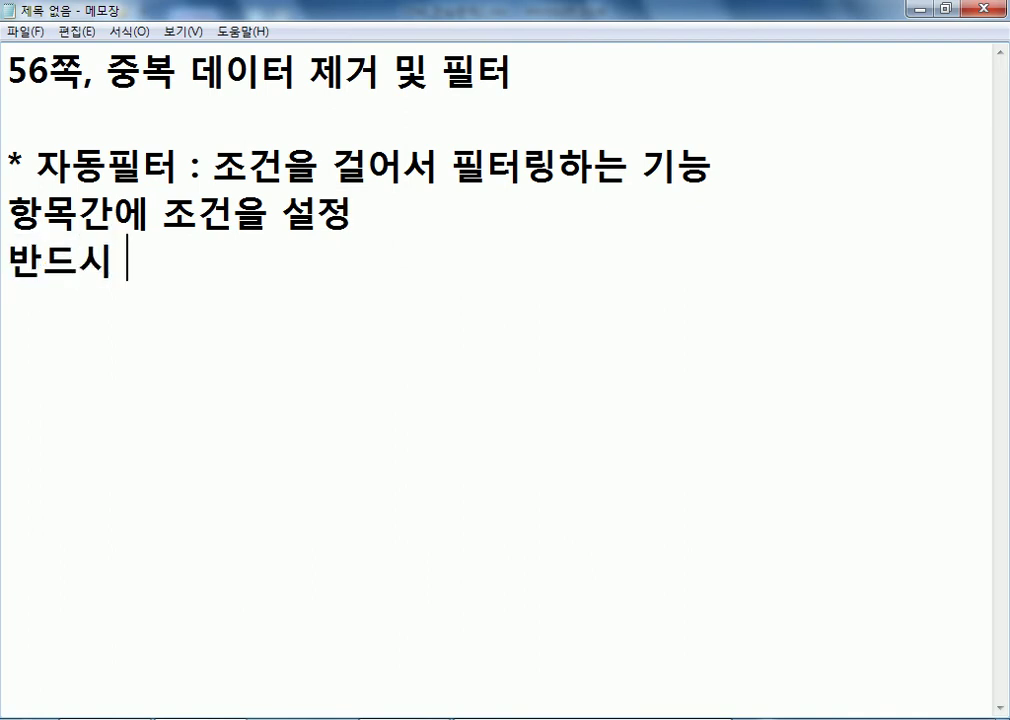
{"action": "type", "text": "AND조건마"}
{"action": "type", "text": "ㄴ 가능합"}
{"action": "key", "text": "BackSpace"}
{"action": "type", "text": "다,."}
{"action": "key", "text": "BackSpace"}
{"action": "key", "text": "BackSpace"}
{"action": "type", "text": "."}
{"action": "left_click", "coordinate": [8, 263]}
{"action": "type", "text": "여러 항ㅁㅗㄱ :"}
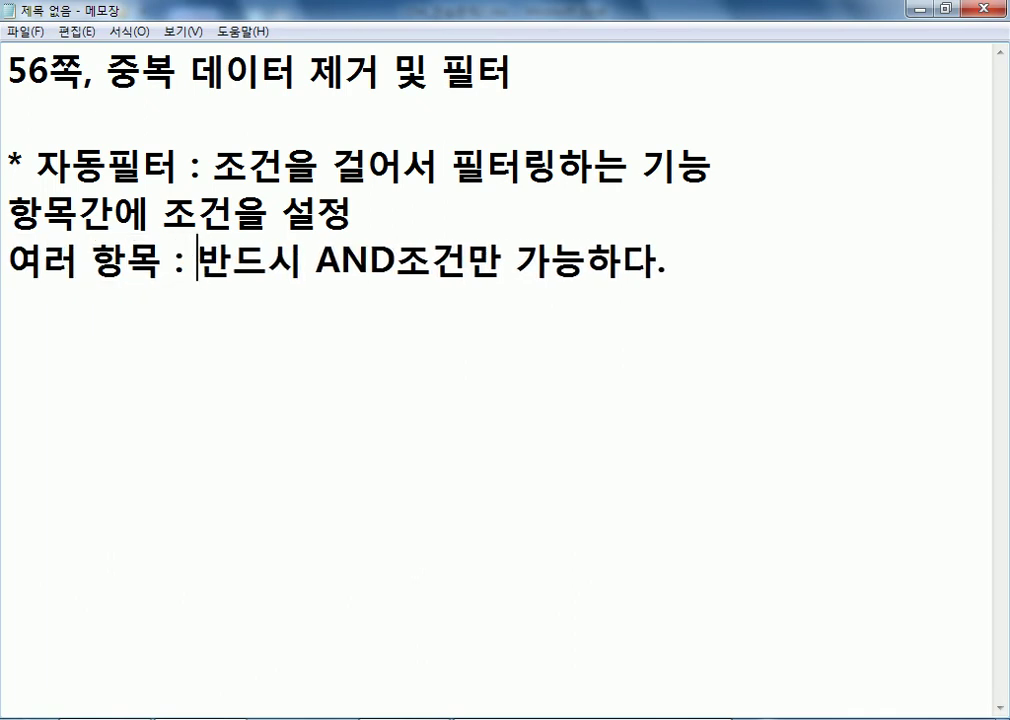
{"action": "key", "text": "Delete"}
{"action": "type", "text": "반"}
Add the line "한 항목 : AND, OR 조건이 모두 가능" below the 여러 항목 note
{"action": "key", "text": "End"}
{"action": "key", "text": "Return"}
{"action": "type", "text": "한"}
{"action": "type", "text": " 항목 :"}
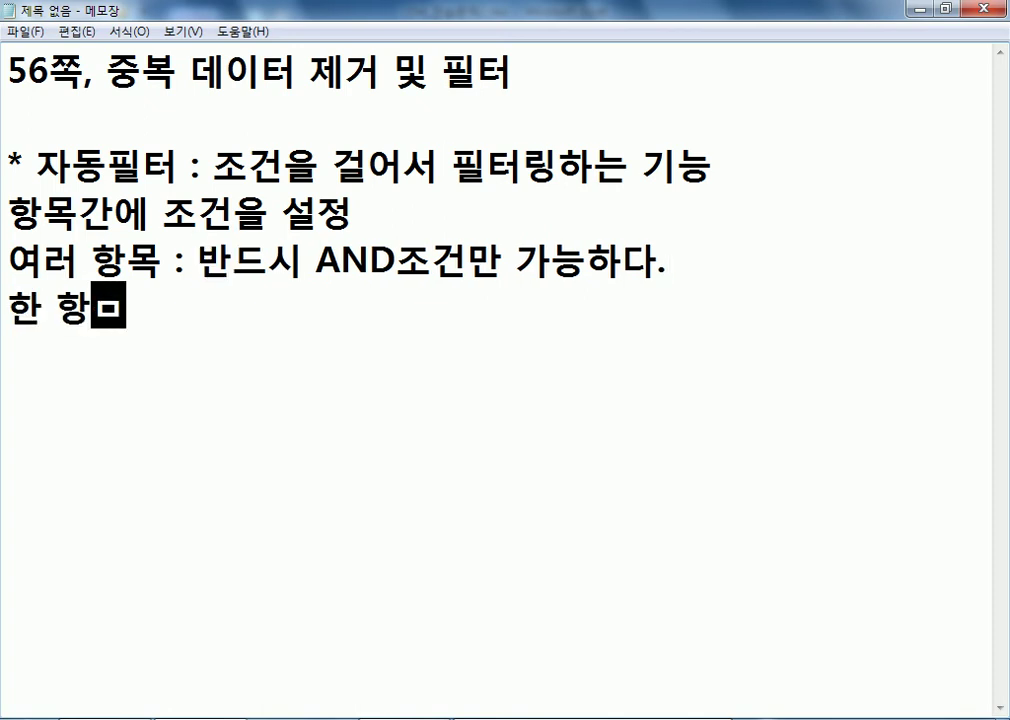
{"action": "type", "text": " AN"}
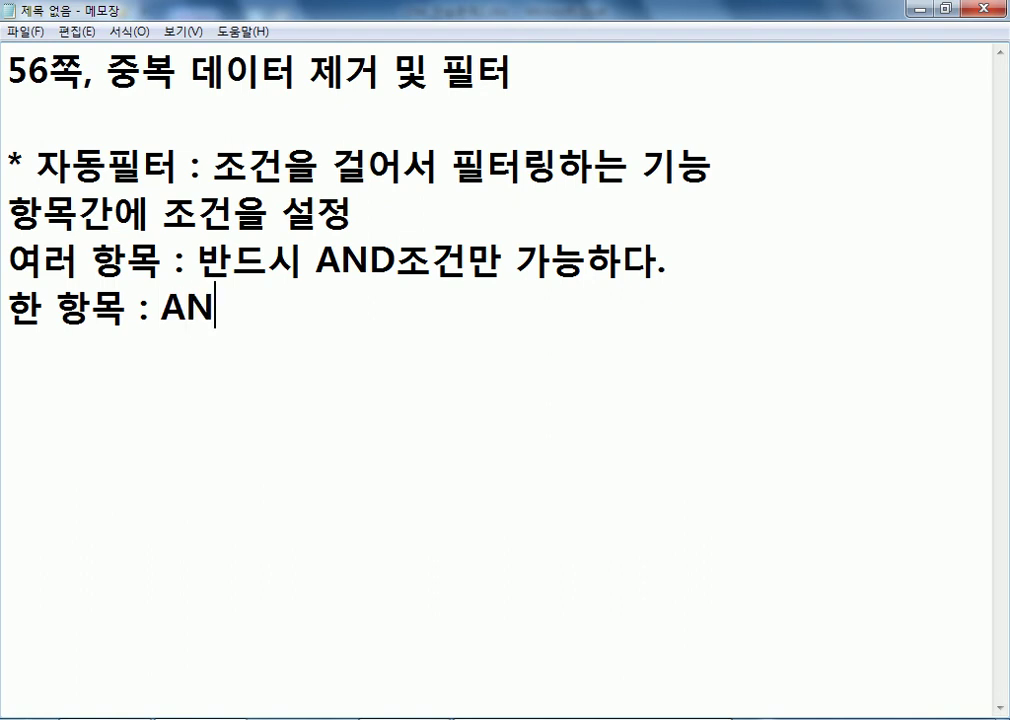
{"action": "type", "text": "D, OR 조건이"}
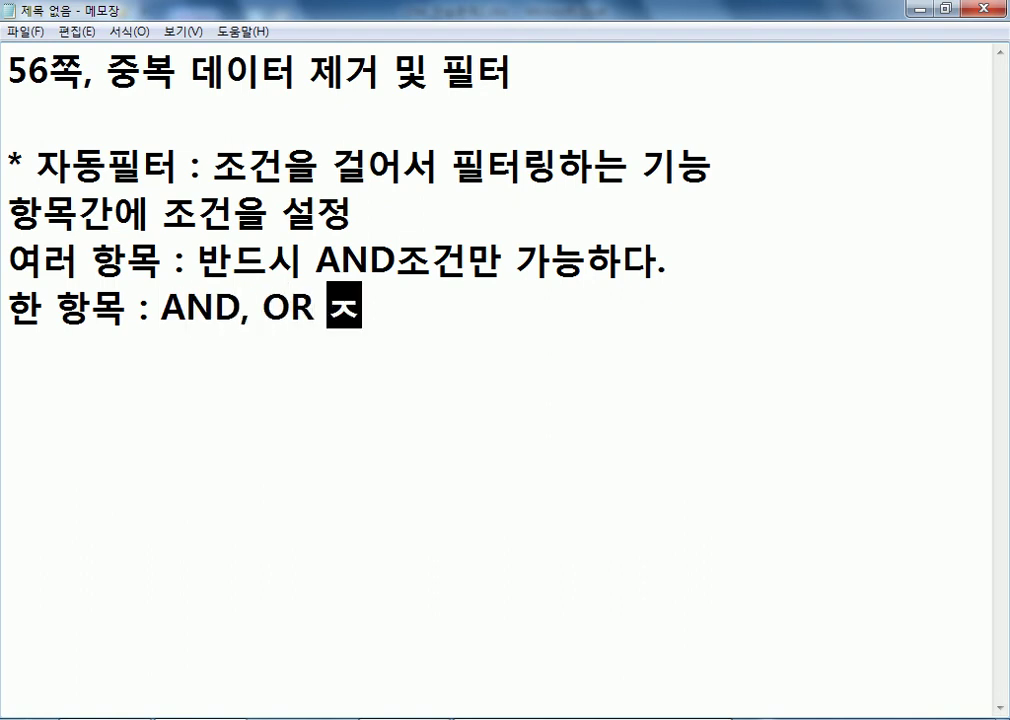
{"action": "type", "text": " 모두 간ㅇ"}
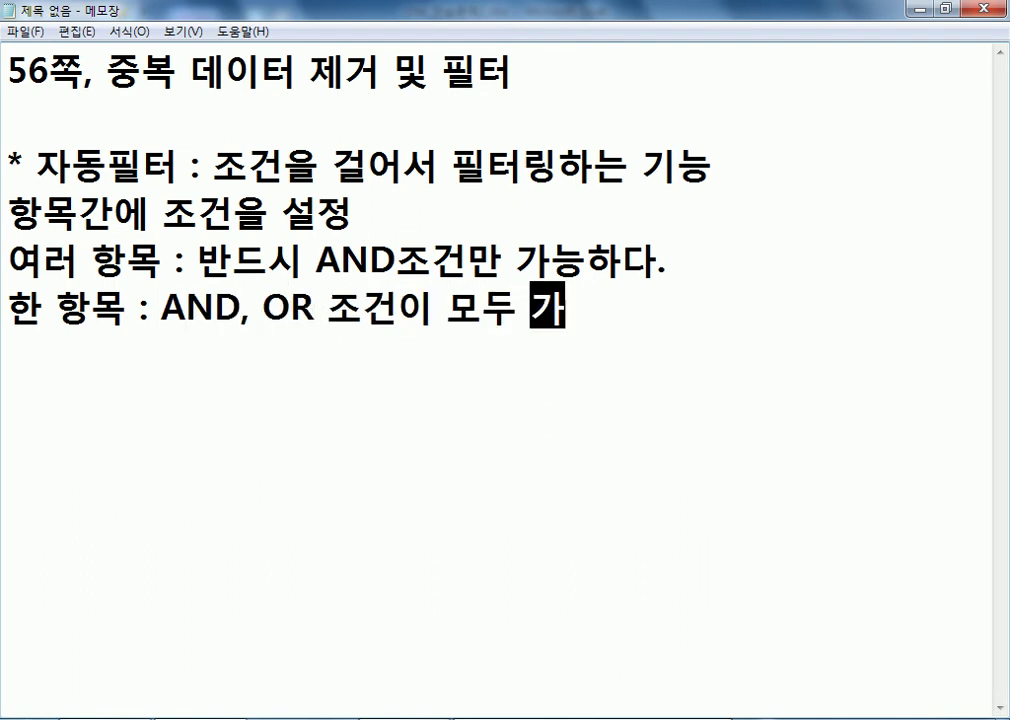
{"action": "key", "text": "BackSpace"}
{"action": "key", "text": "BackSpace"}
{"action": "type", "text": "가능"}
{"action": "key", "text": "Return"}
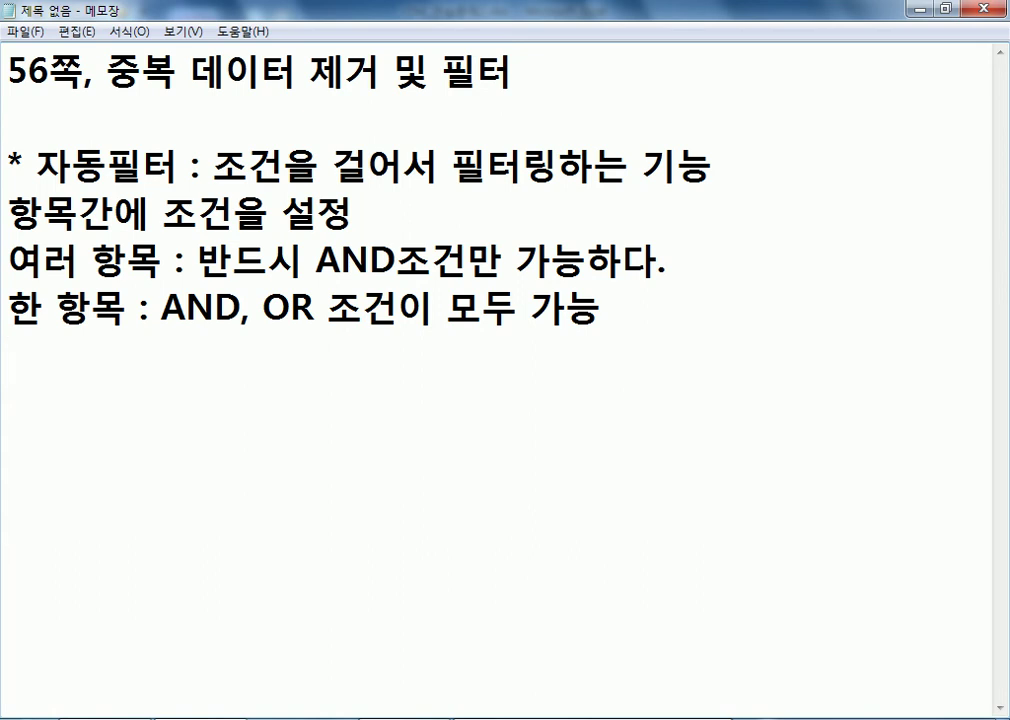
Shrink the Notepad window, switch to Excel and clear all active filters from the product table on 제2작업
{"action": "left_click_drag", "start_coordinate": [200, 10], "coordinate": [378, 384]}
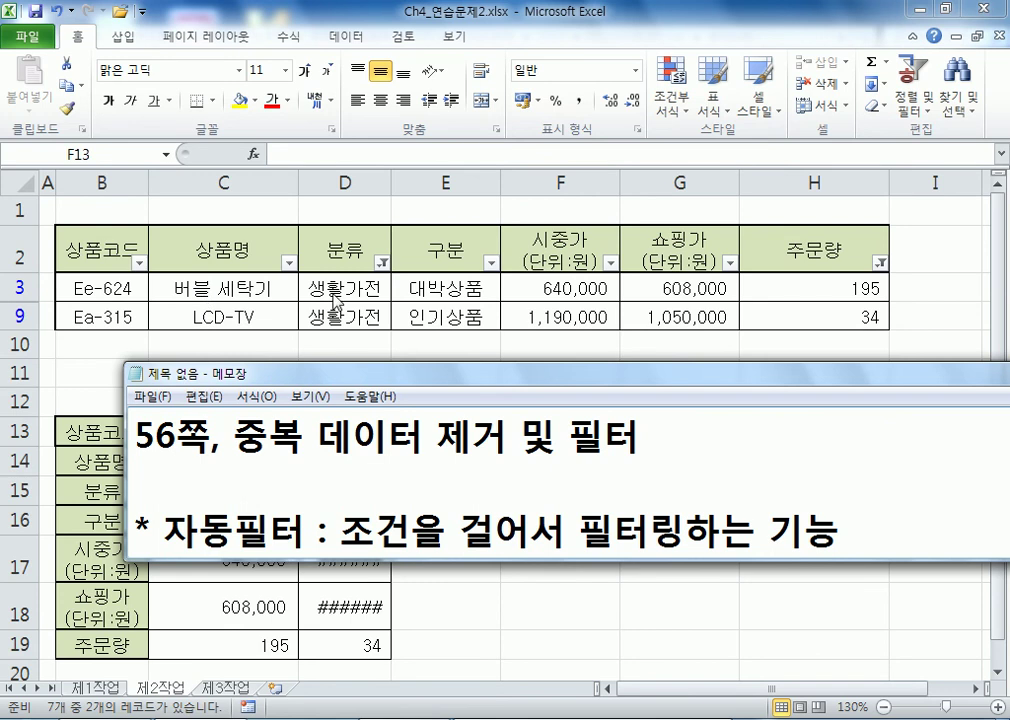
{"action": "key", "text": "alt+Tab"}
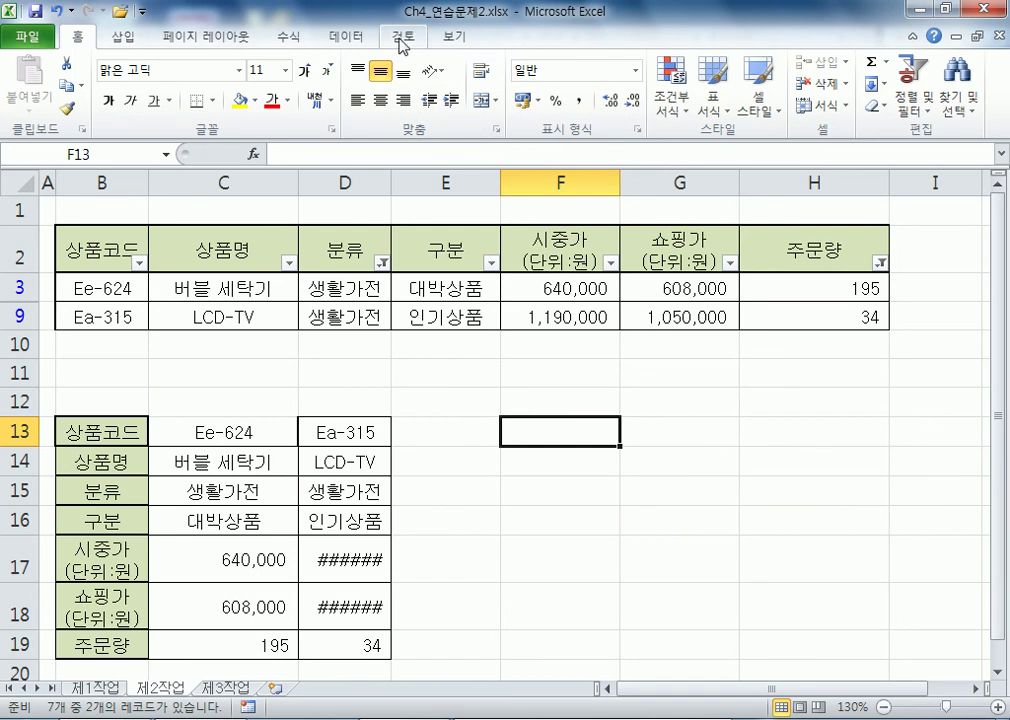
{"action": "left_click", "coordinate": [343, 40]}
{"action": "left_click", "coordinate": [512, 62]}
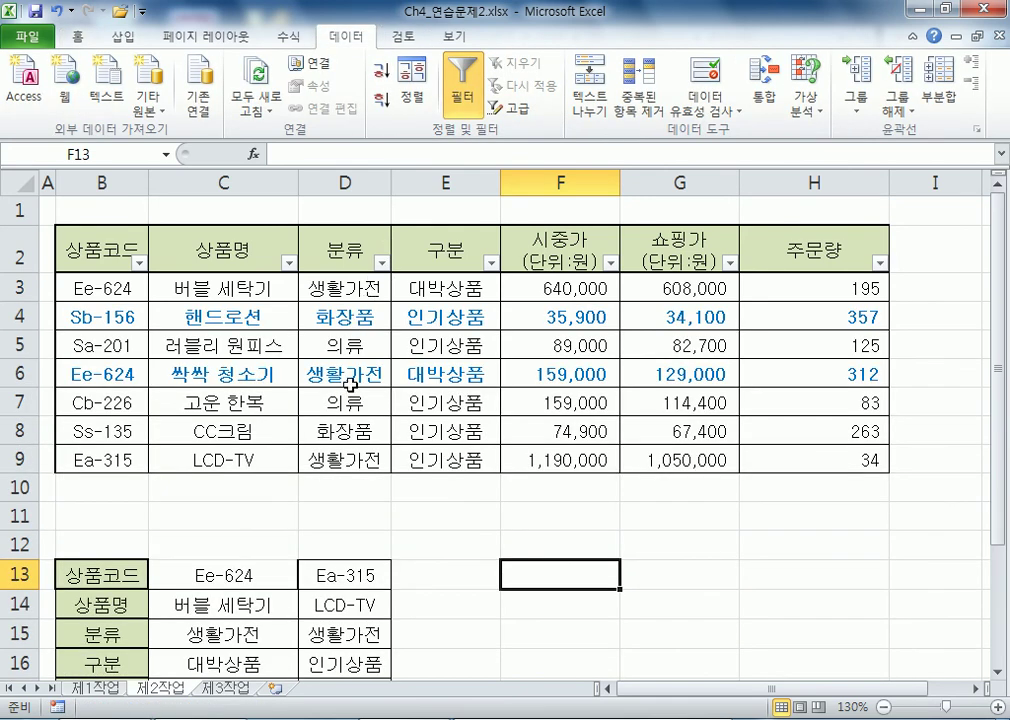
{"action": "left_click", "coordinate": [381, 263]}
{"action": "mouse_move", "coordinate": [228, 402]}
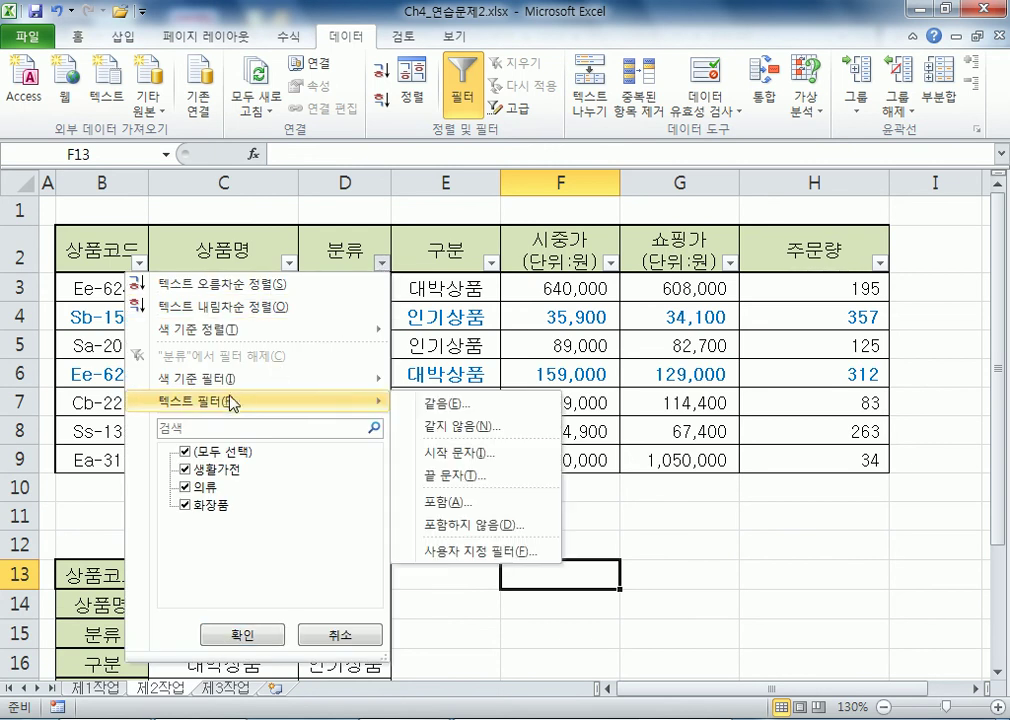
{"action": "left_click", "coordinate": [448, 551]}
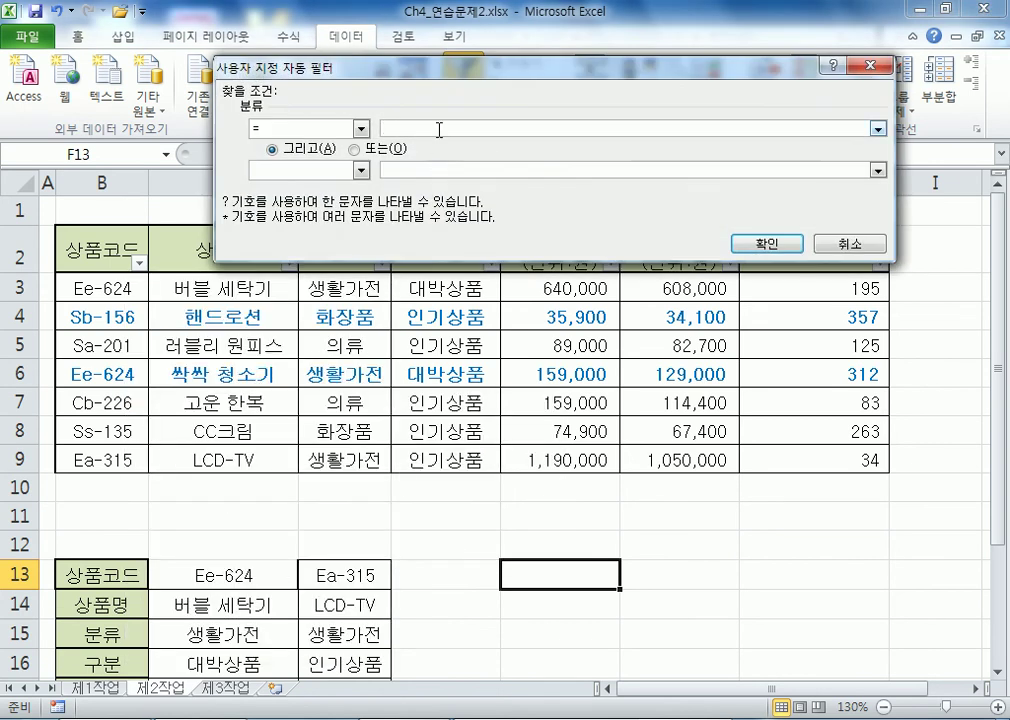
{"action": "key", "text": "Escape"}
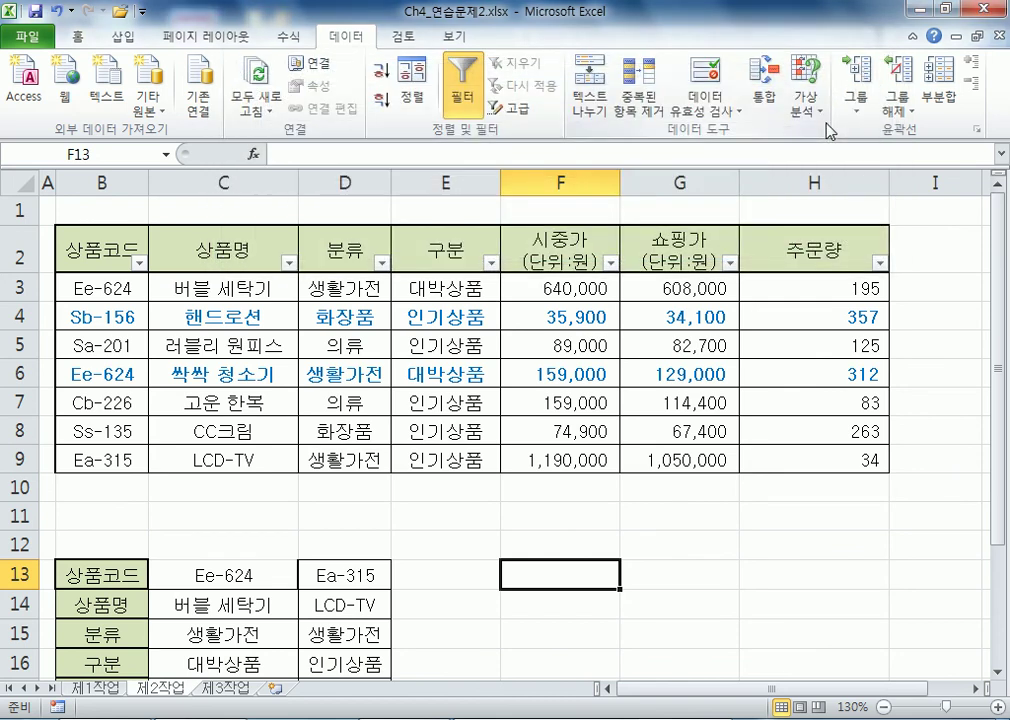
Try a custom filter on 분류 combining = 생활가전 and 화장품 with 또는 (OR), and clear the filter again
{"action": "left_click", "coordinate": [382, 263]}
{"action": "mouse_move", "coordinate": [378, 401]}
{"action": "left_click", "coordinate": [440, 403]}
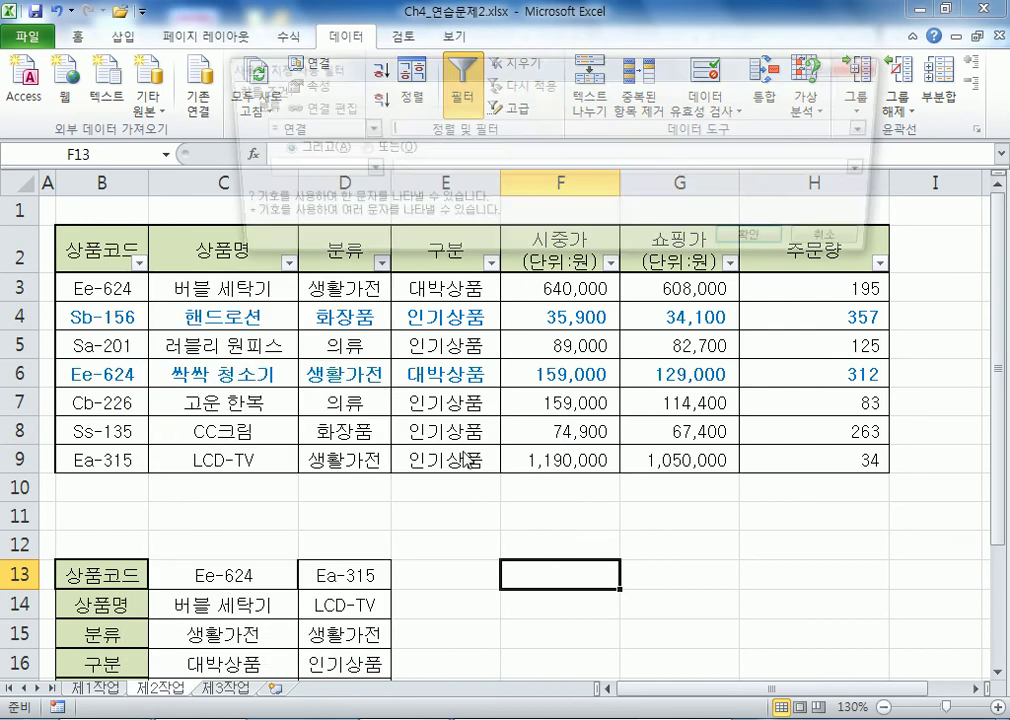
{"action": "key", "text": "alt+Down"}
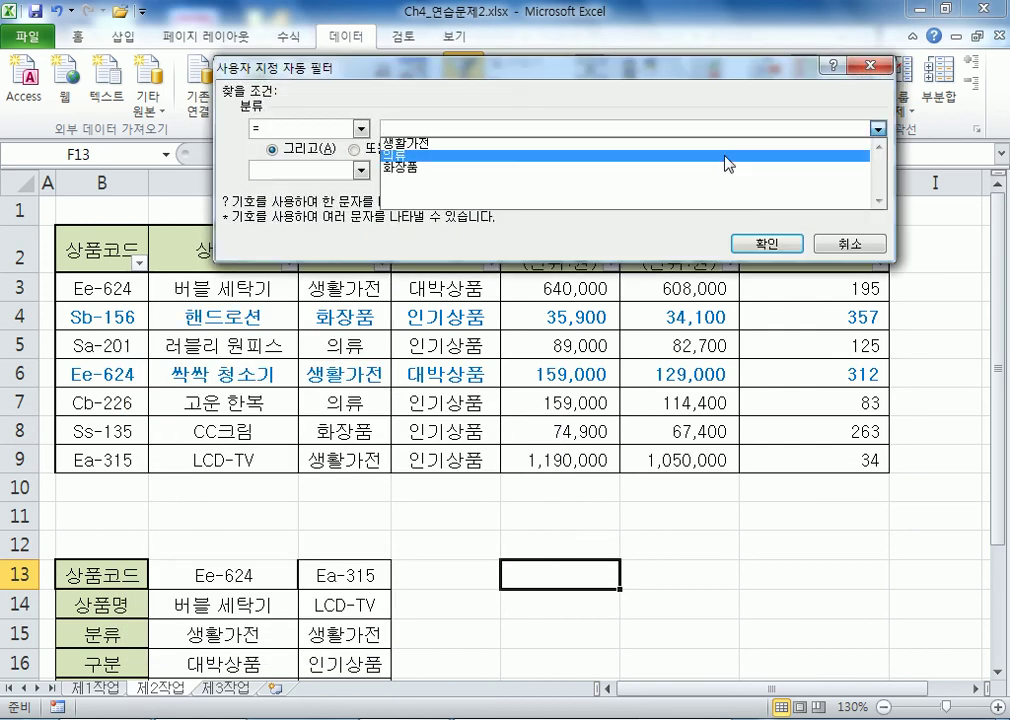
{"action": "key", "text": "Up"}
{"action": "key", "text": "Return"}
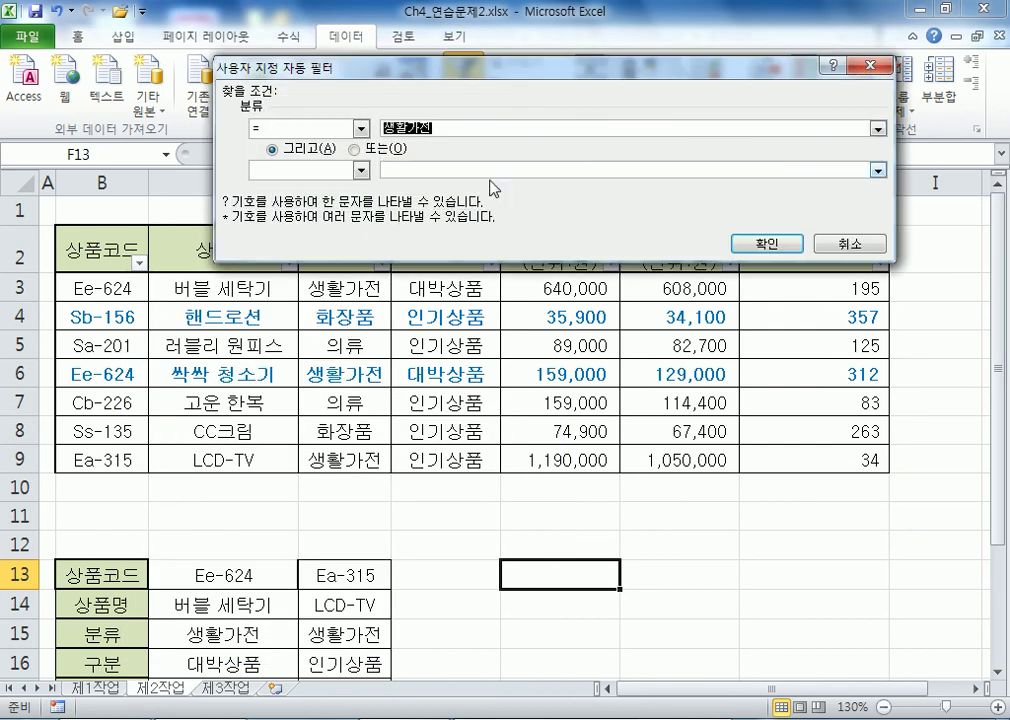
{"action": "left_click", "coordinate": [354, 148]}
{"action": "left_click", "coordinate": [877, 170]}
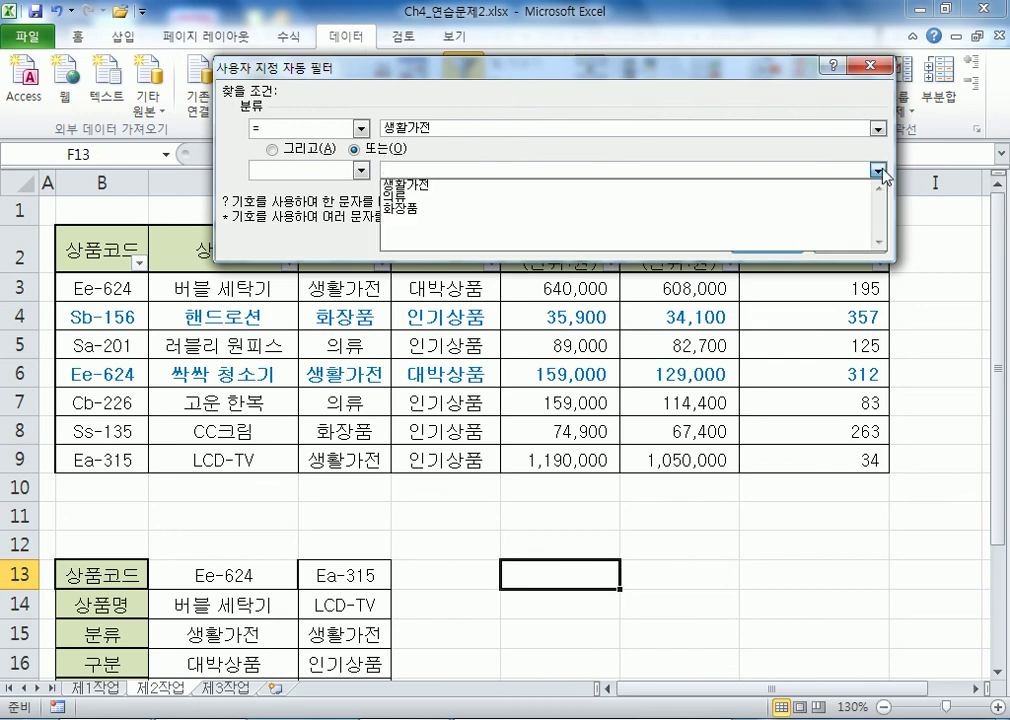
{"action": "left_click", "coordinate": [563, 210]}
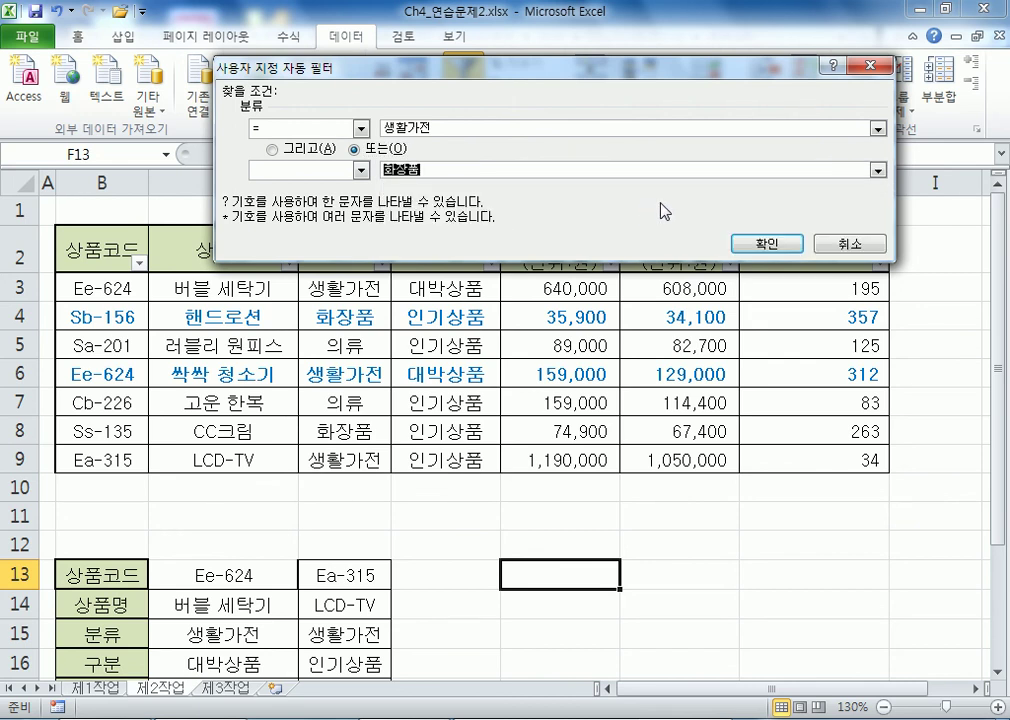
{"action": "left_click", "coordinate": [772, 244]}
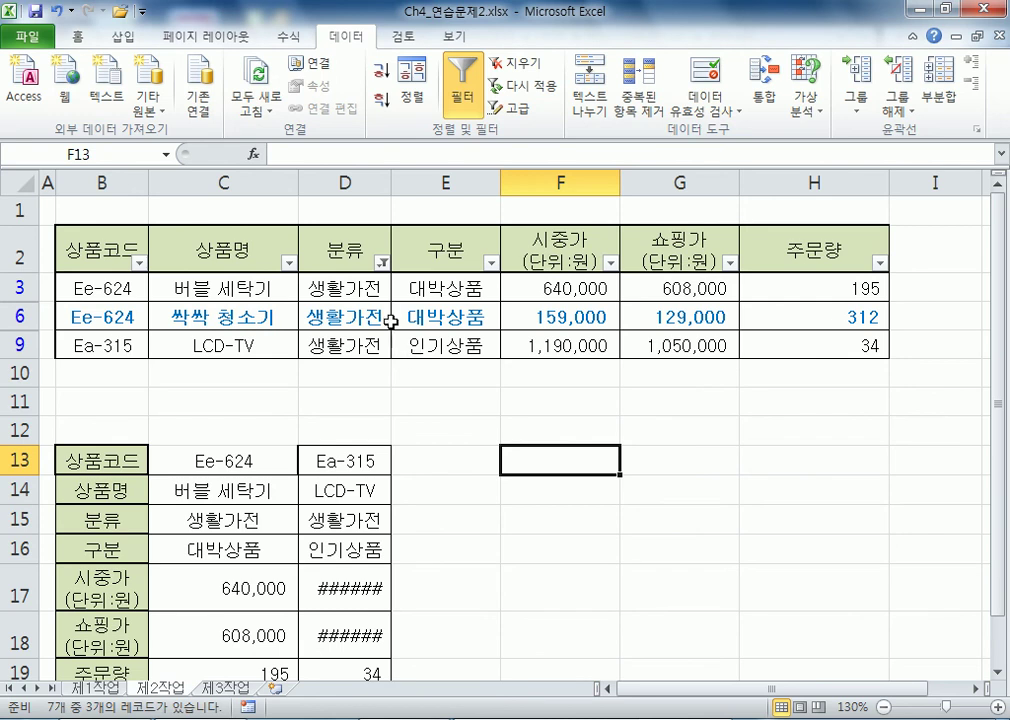
{"action": "left_click", "coordinate": [515, 62]}
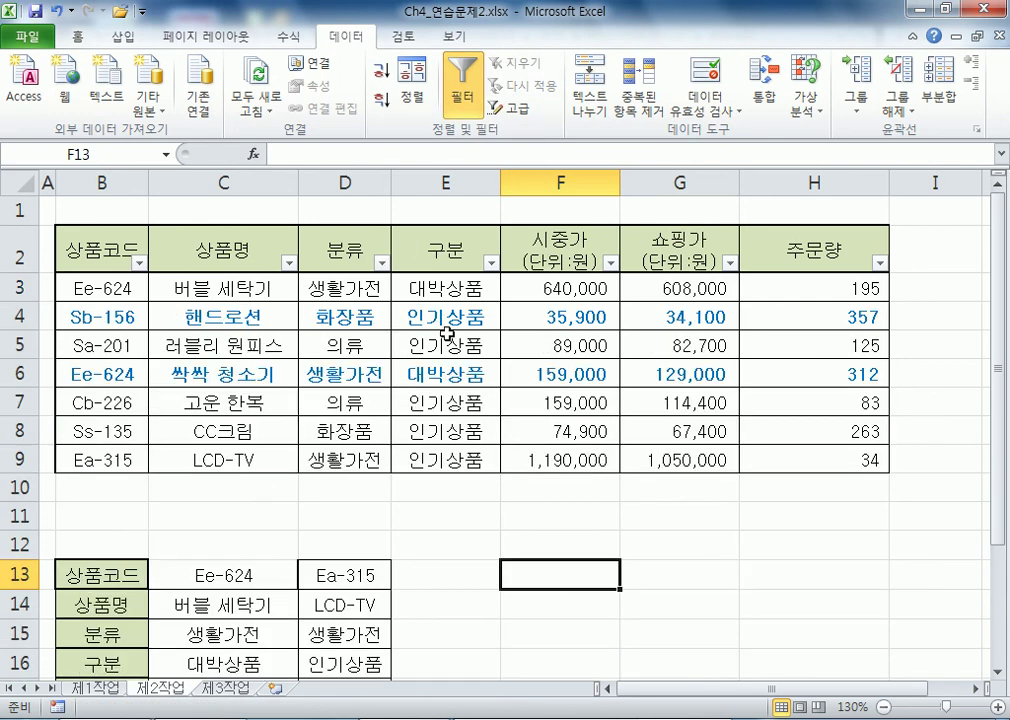
Apply a custom filter to 주문량 for values >= 50 그리고 (AND) <= 300
{"action": "left_click", "coordinate": [831, 288]}
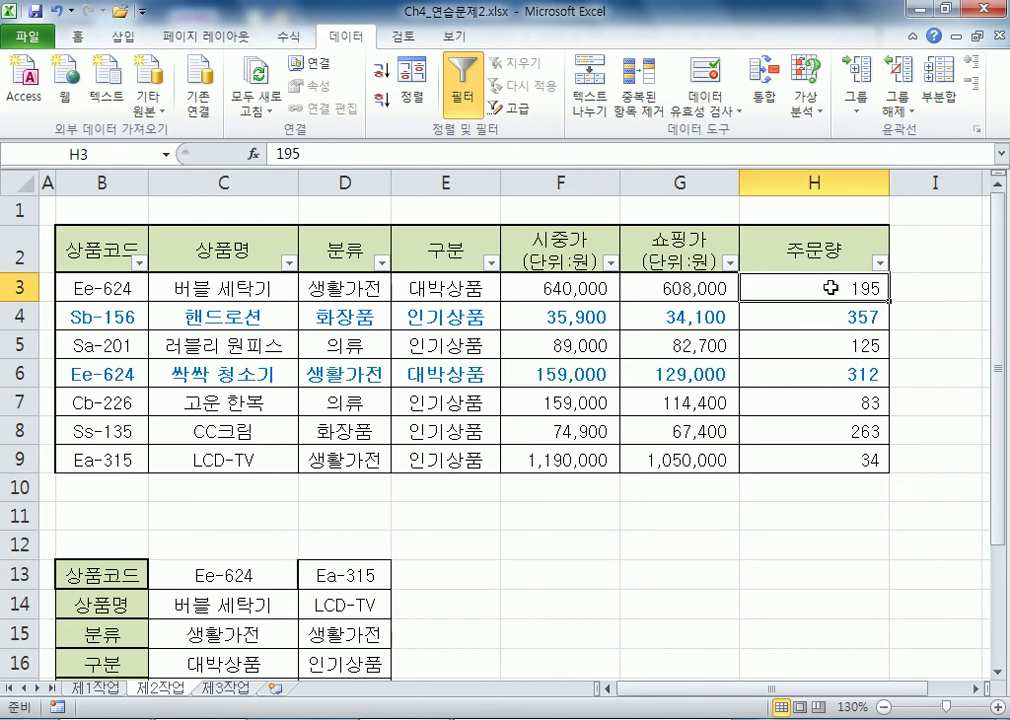
{"action": "left_click", "coordinate": [877, 265]}
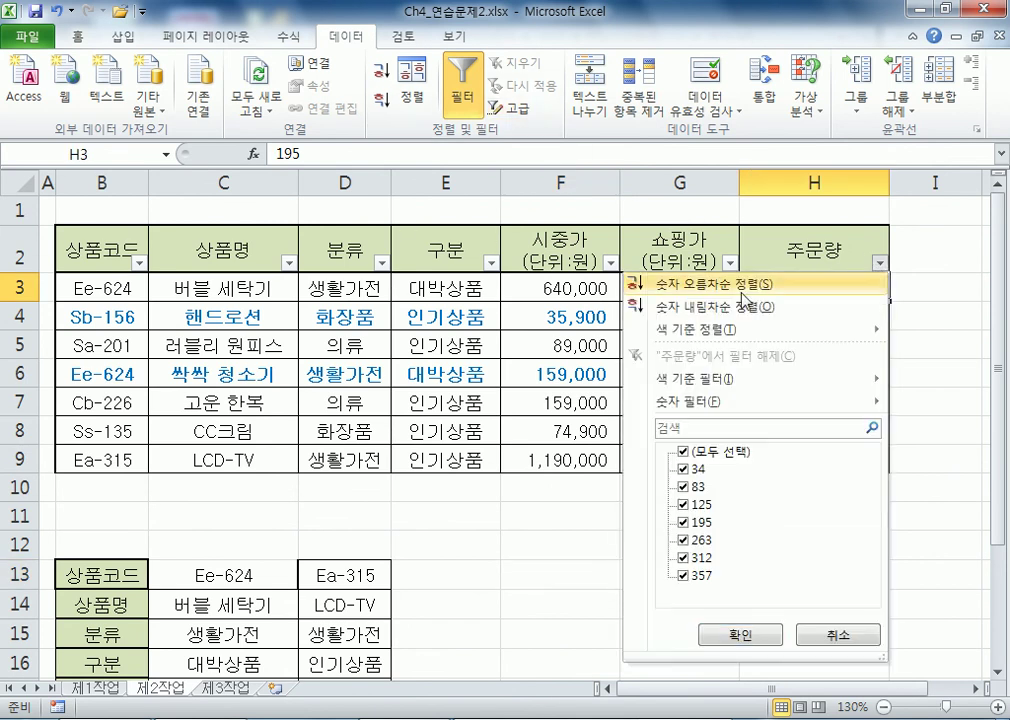
{"action": "mouse_move", "coordinate": [643, 413]}
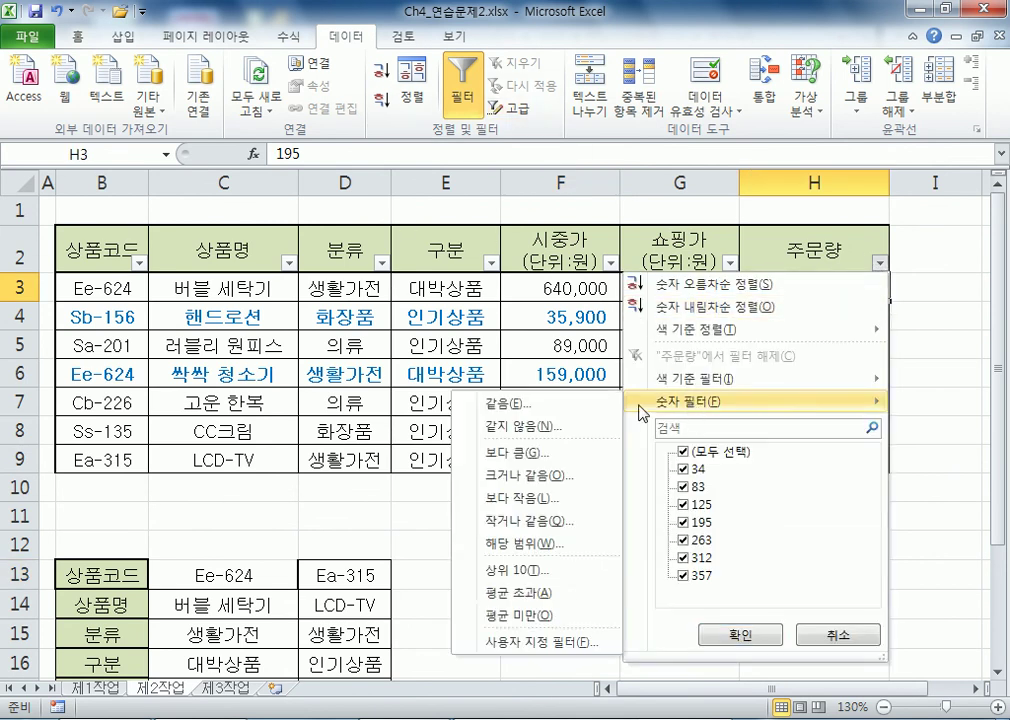
{"action": "left_click", "coordinate": [538, 642]}
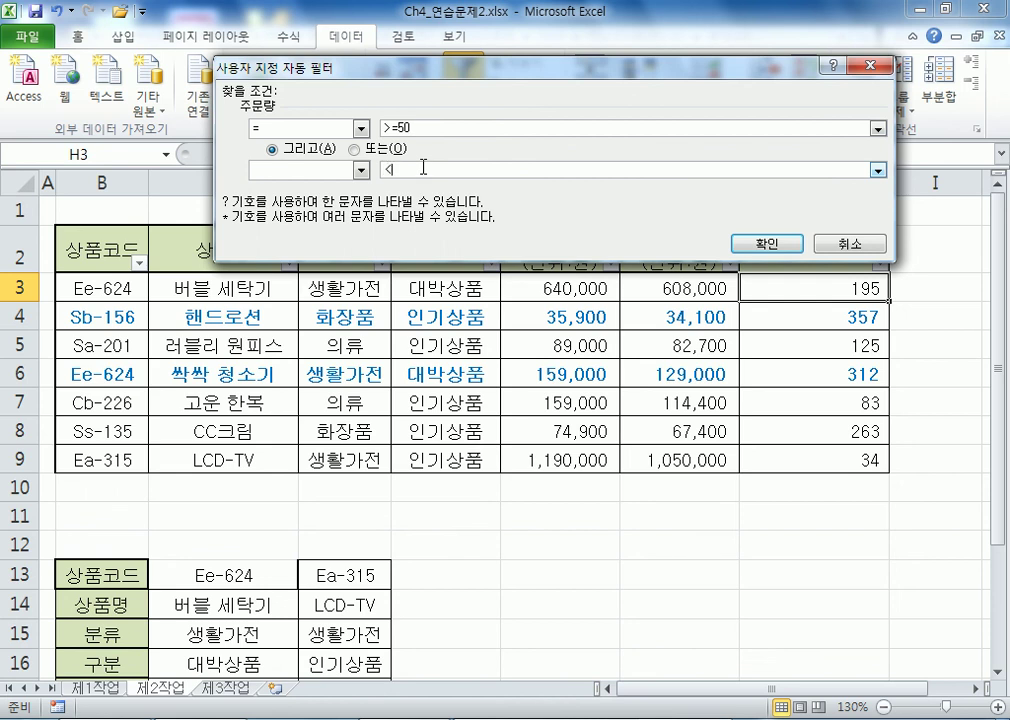
{"action": "left_click", "coordinate": [361, 170]}
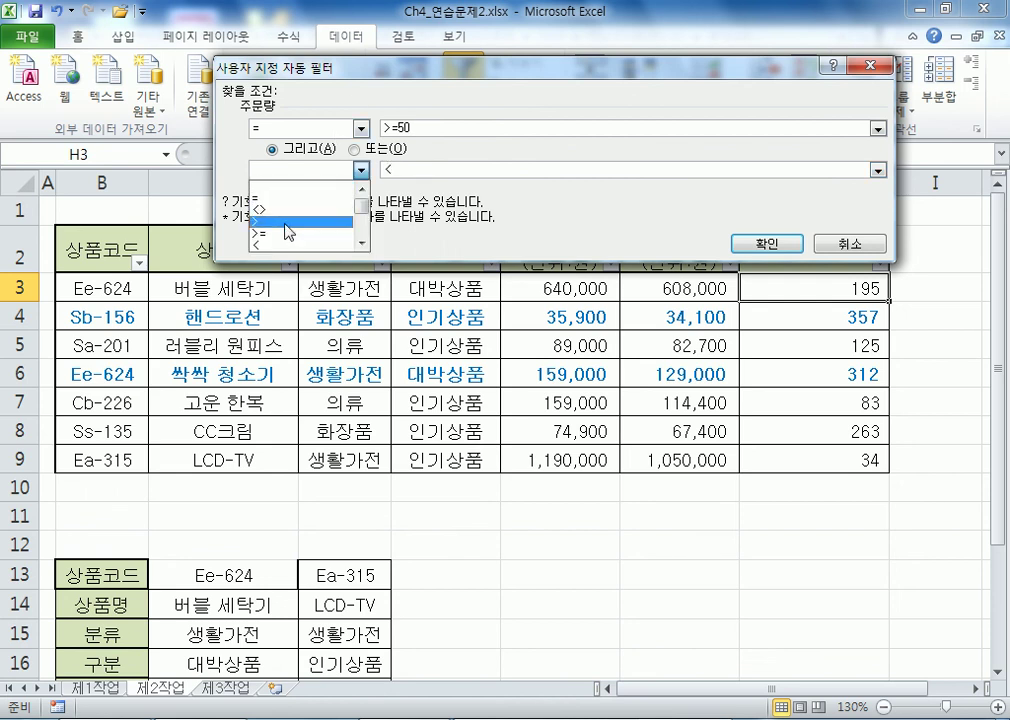
{"action": "scroll", "coordinate": [280, 222], "scroll_direction": "down", "scroll_amount": 1}
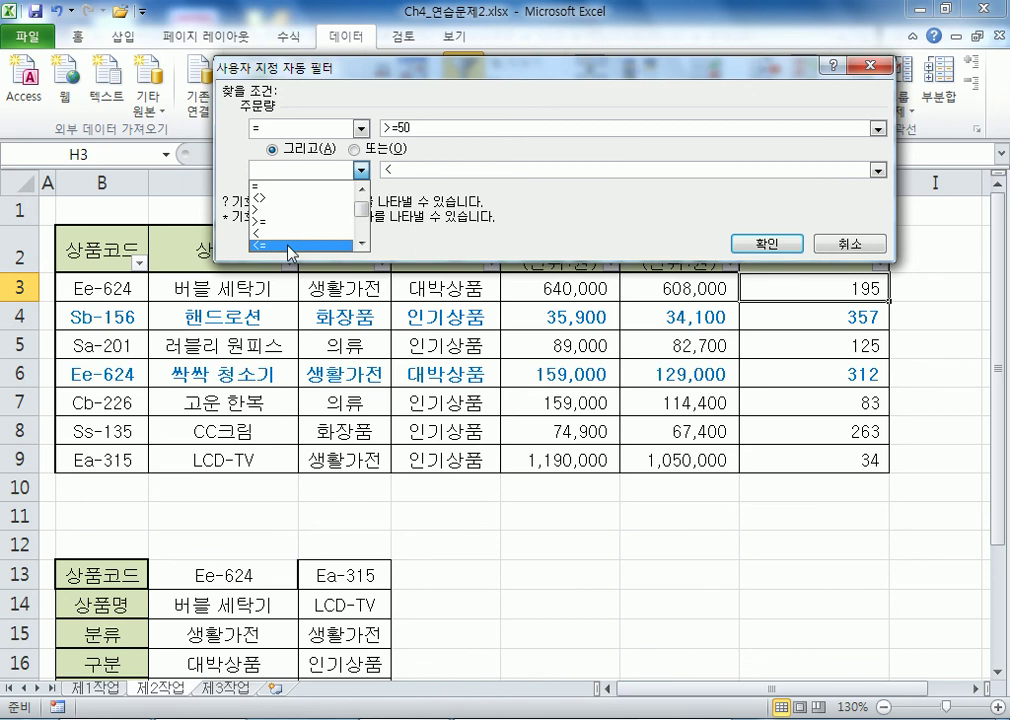
{"action": "left_click", "coordinate": [285, 233]}
{"action": "key", "text": "Tab"}
{"action": "type", "text": "300"}
{"action": "left_click", "coordinate": [288, 128]}
{"action": "left_click", "coordinate": [292, 191]}
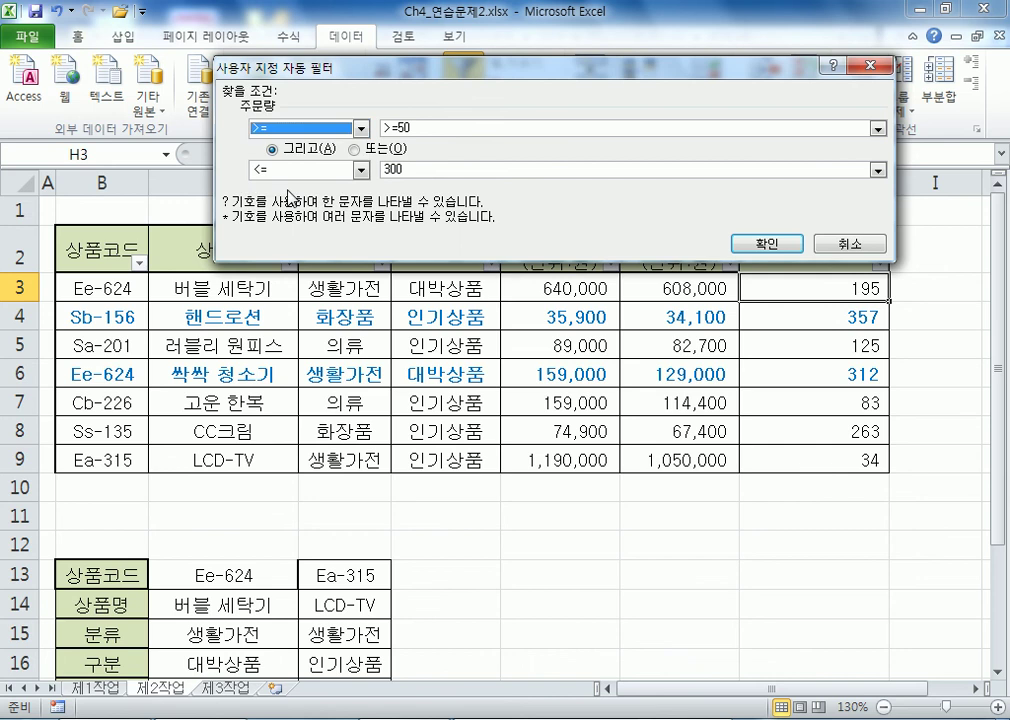
{"action": "left_click", "coordinate": [395, 126]}
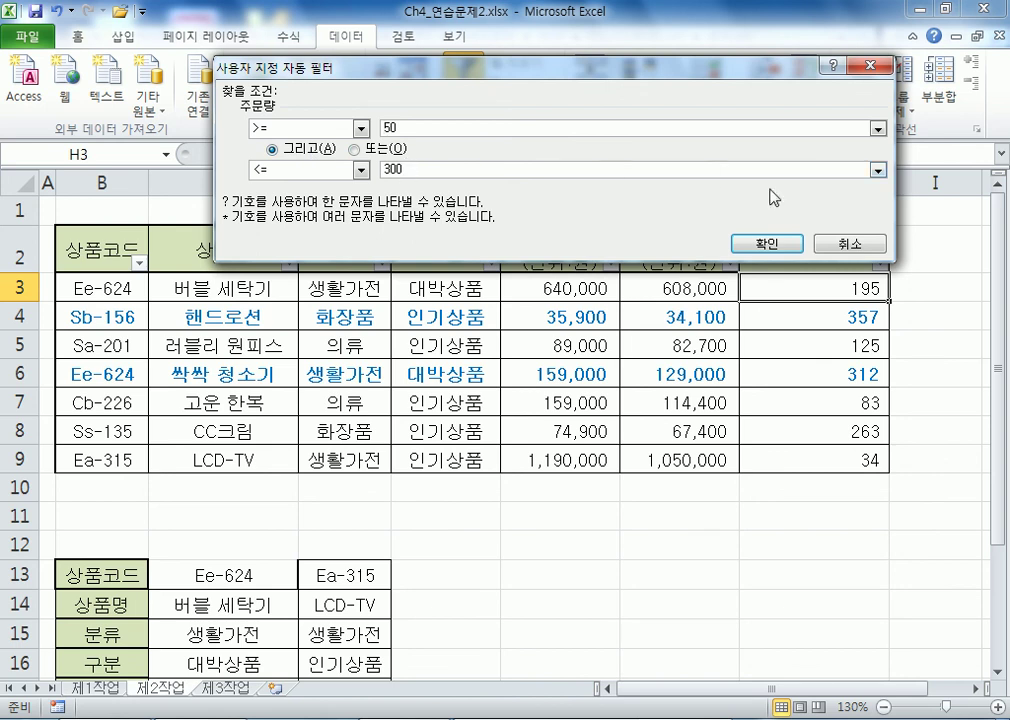
{"action": "left_click", "coordinate": [773, 243]}
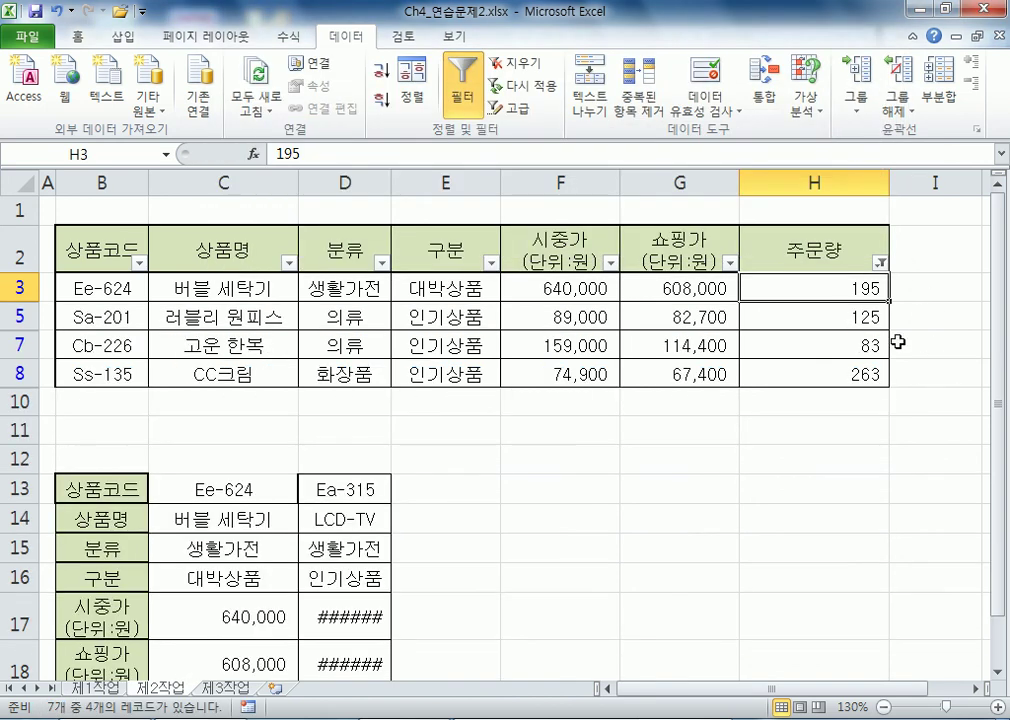
Change the custom 주문량 filter to values < 50 또는 (OR) > 300
{"action": "left_click", "coordinate": [879, 262]}
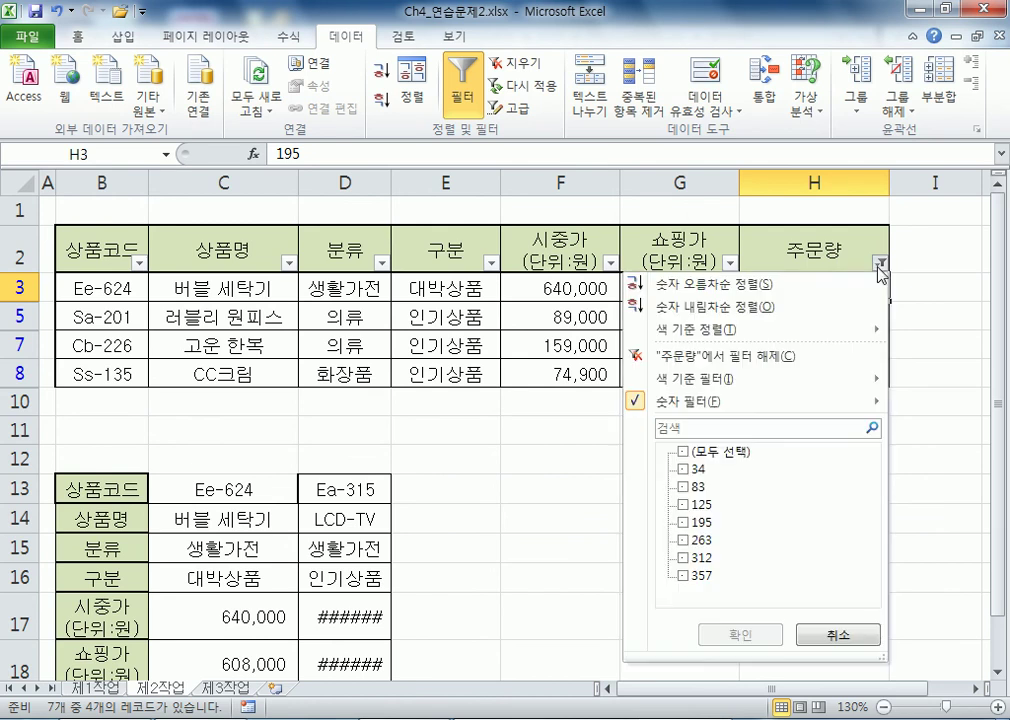
{"action": "mouse_move", "coordinate": [690, 405]}
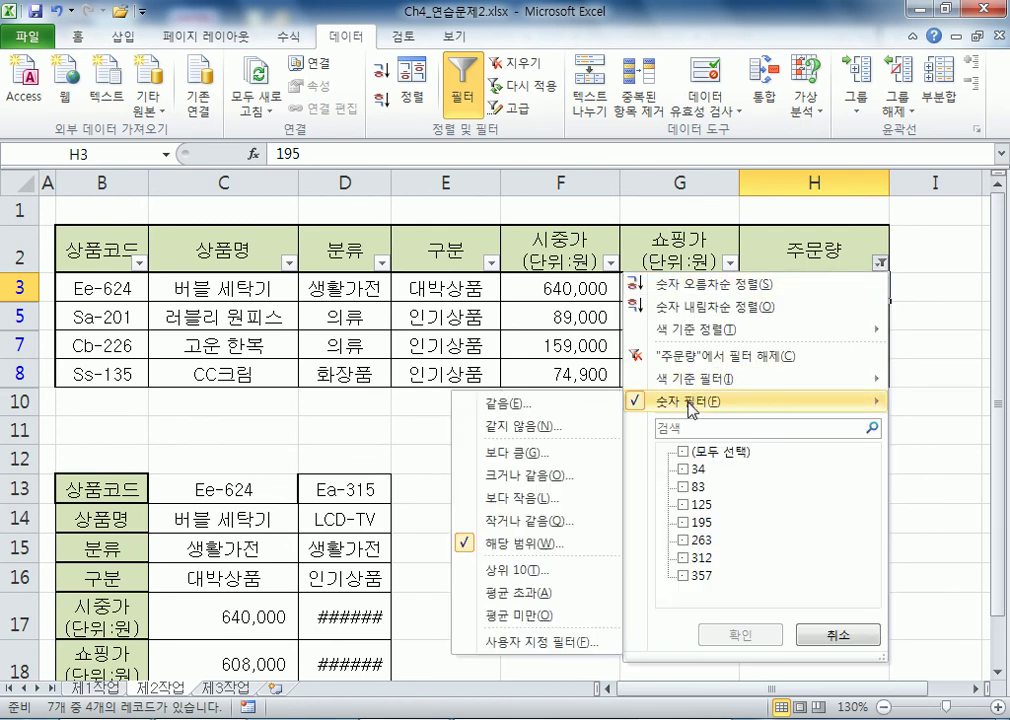
{"action": "left_click", "coordinate": [487, 645]}
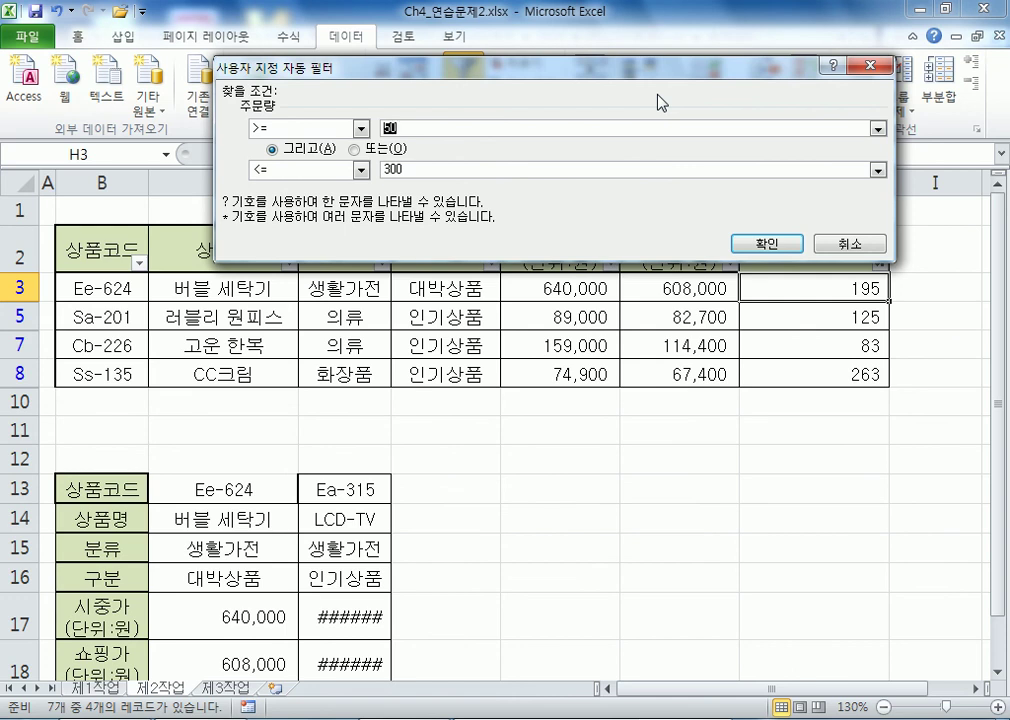
{"action": "left_click", "coordinate": [359, 128]}
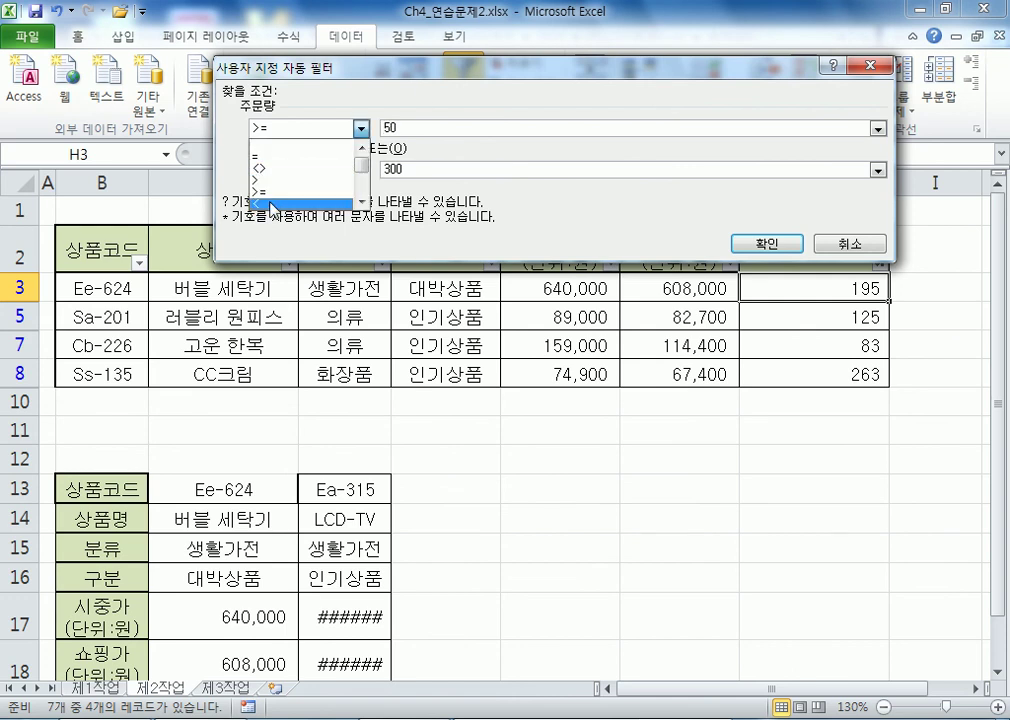
{"action": "left_click", "coordinate": [272, 205]}
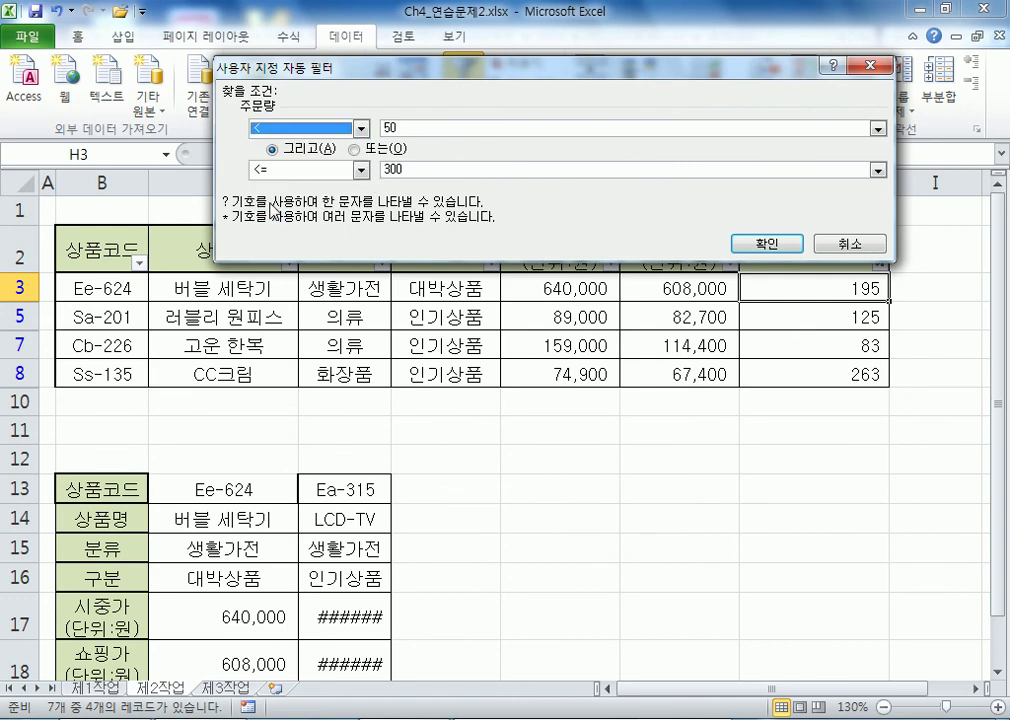
{"action": "left_click", "coordinate": [355, 149]}
{"action": "left_click", "coordinate": [360, 170]}
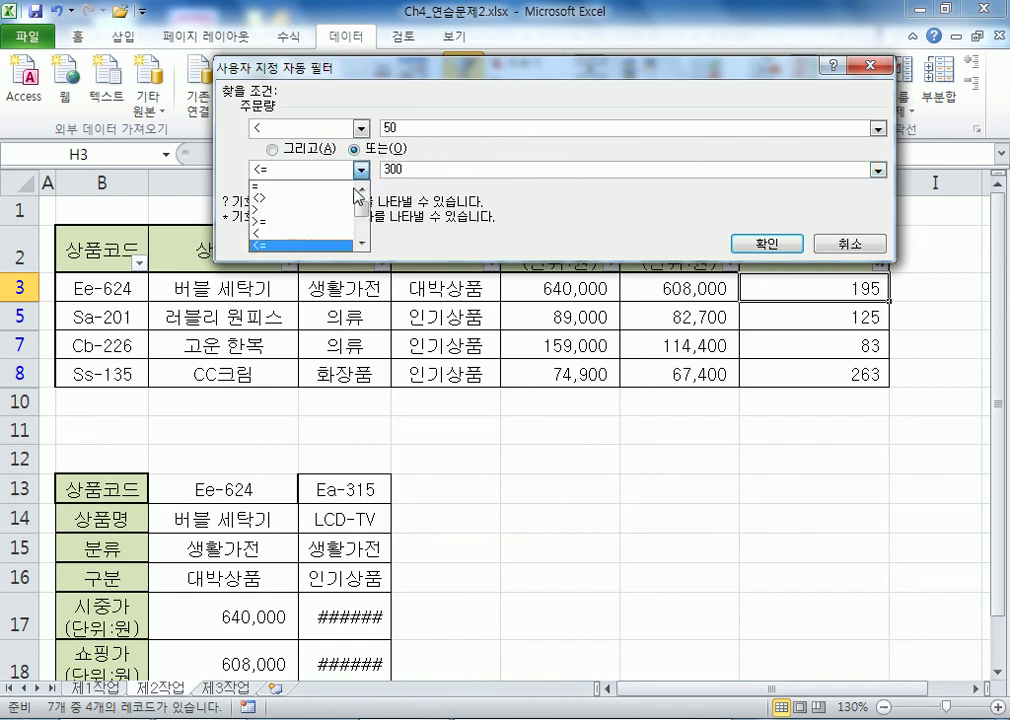
{"action": "left_click", "coordinate": [330, 208]}
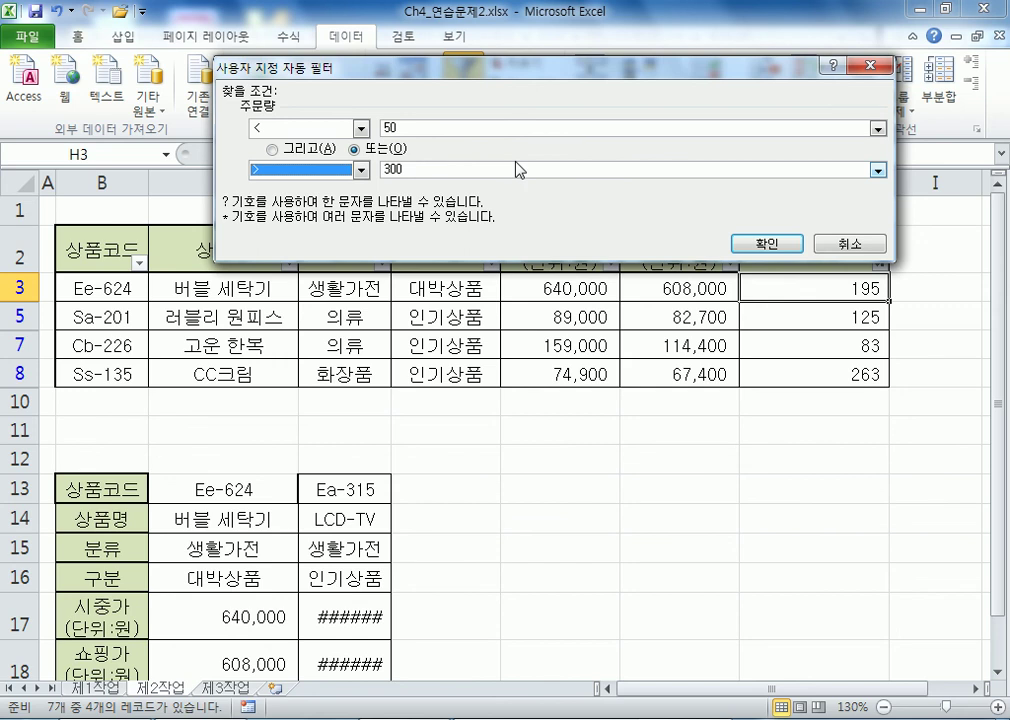
{"action": "left_click", "coordinate": [775, 245]}
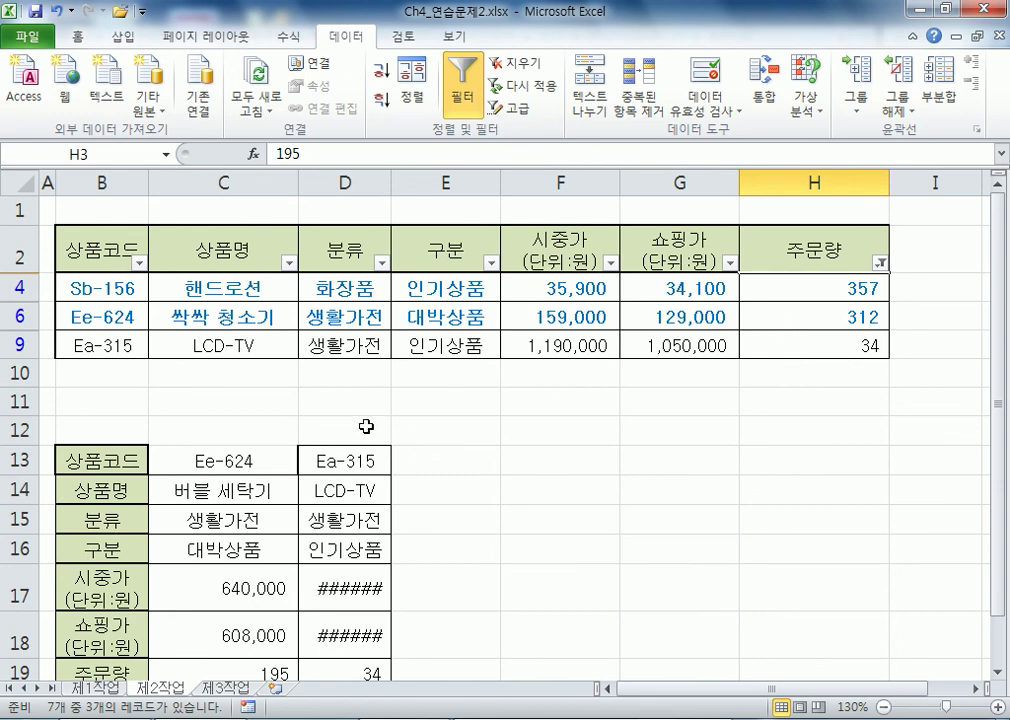
Switch to Notepad, maximize it and insert a space between AND and 조건만 in the 여러 항목 line
{"action": "key", "text": "alt+Tab"}
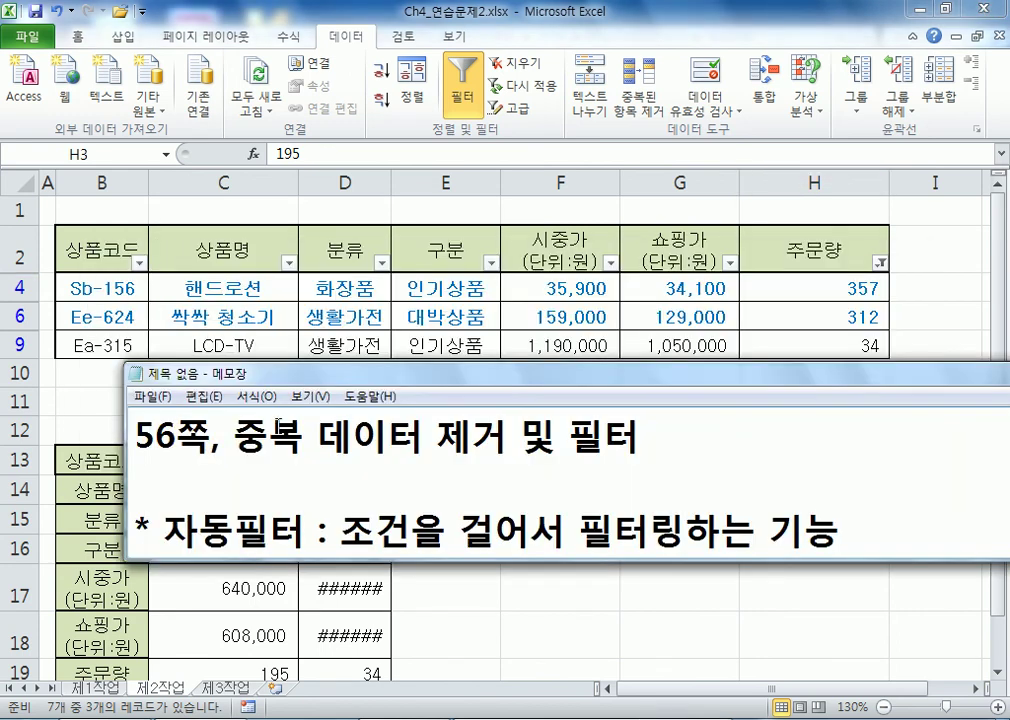
{"action": "double_click", "coordinate": [350, 383]}
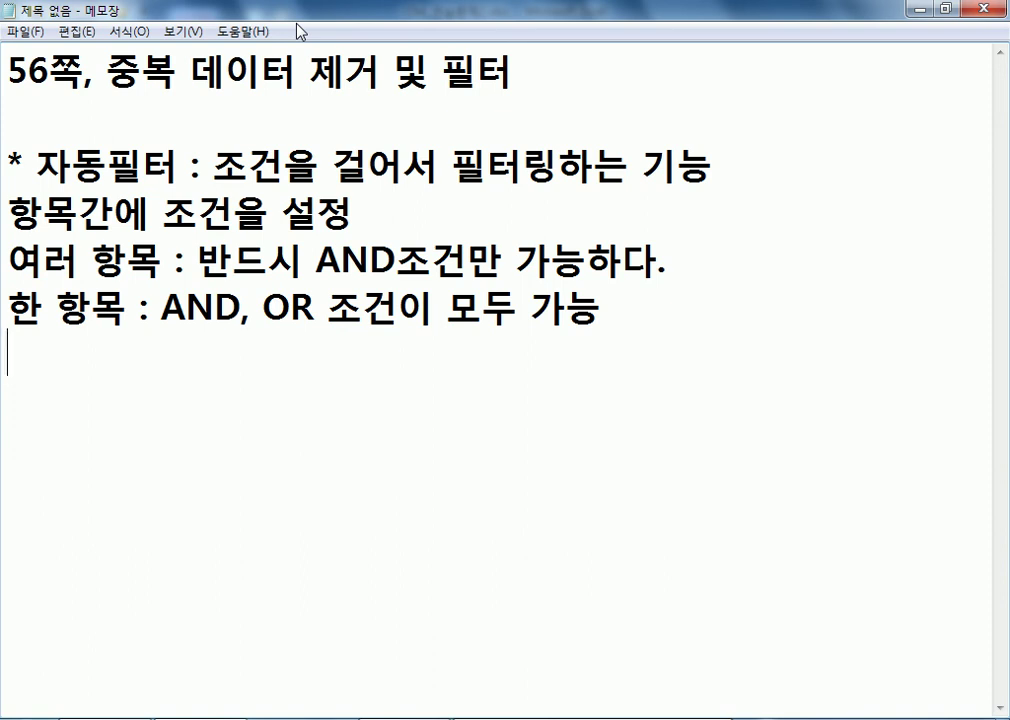
{"action": "left_click", "coordinate": [409, 265]}
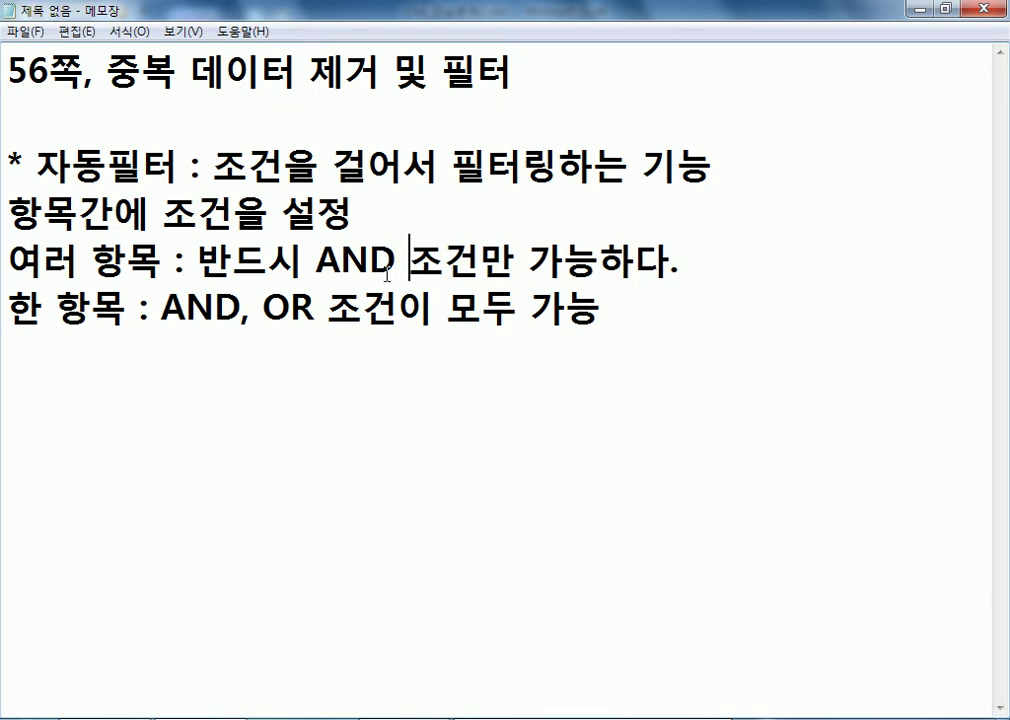
{"action": "left_click", "coordinate": [318, 393]}
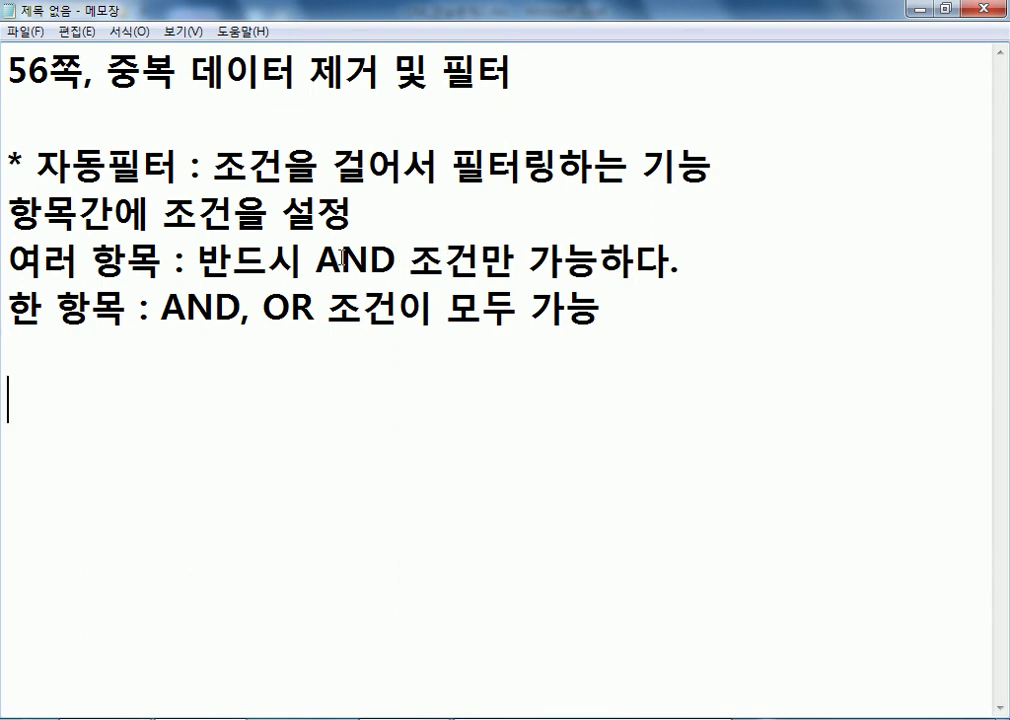